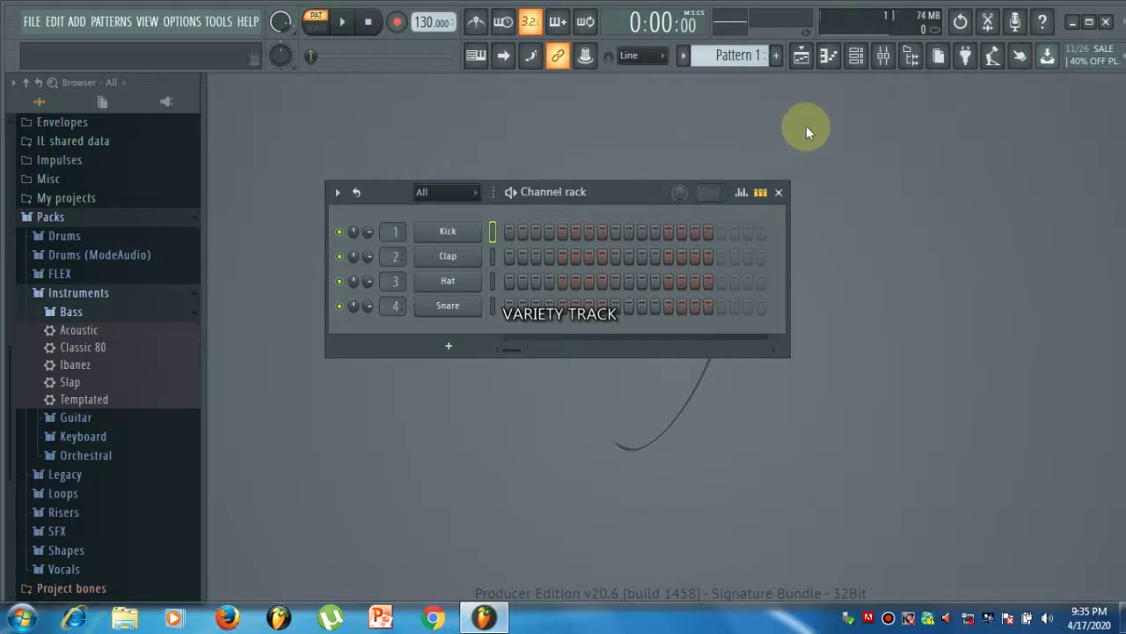
- Open the playlist, toggle the piano roll on and off, and show the channel rack
left_click(802, 56)
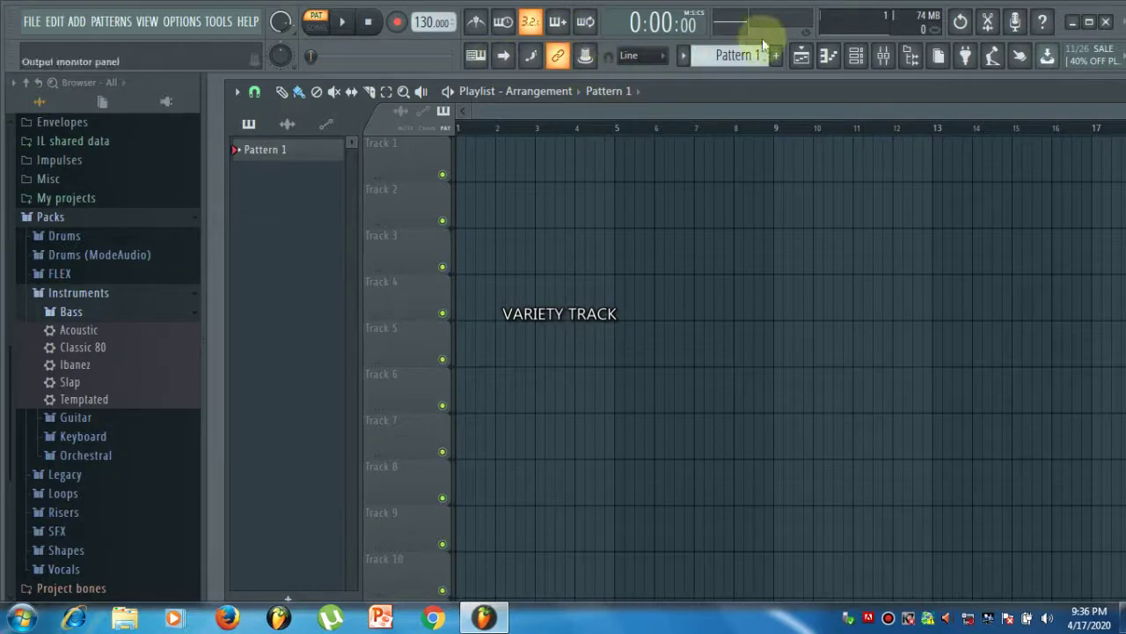
left_click(828, 55)
left_click(829, 55)
left_click(853, 56)
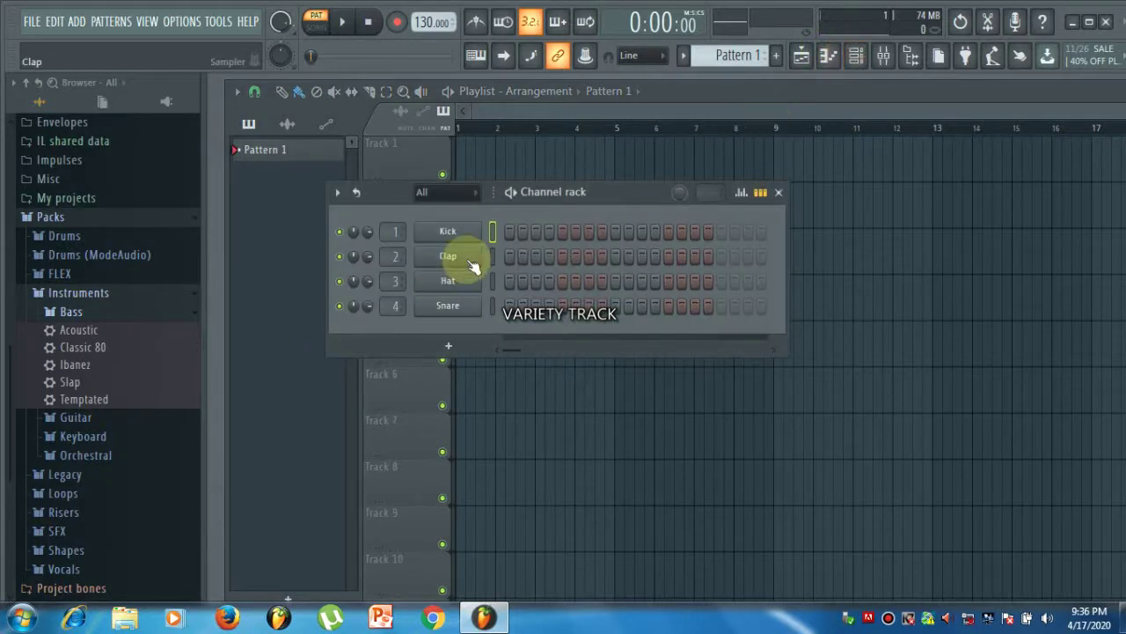
- View the Snare channel's piano roll, close it, and bring the channel rack back after closing it
left_click(449, 310)
right_click(450, 310)
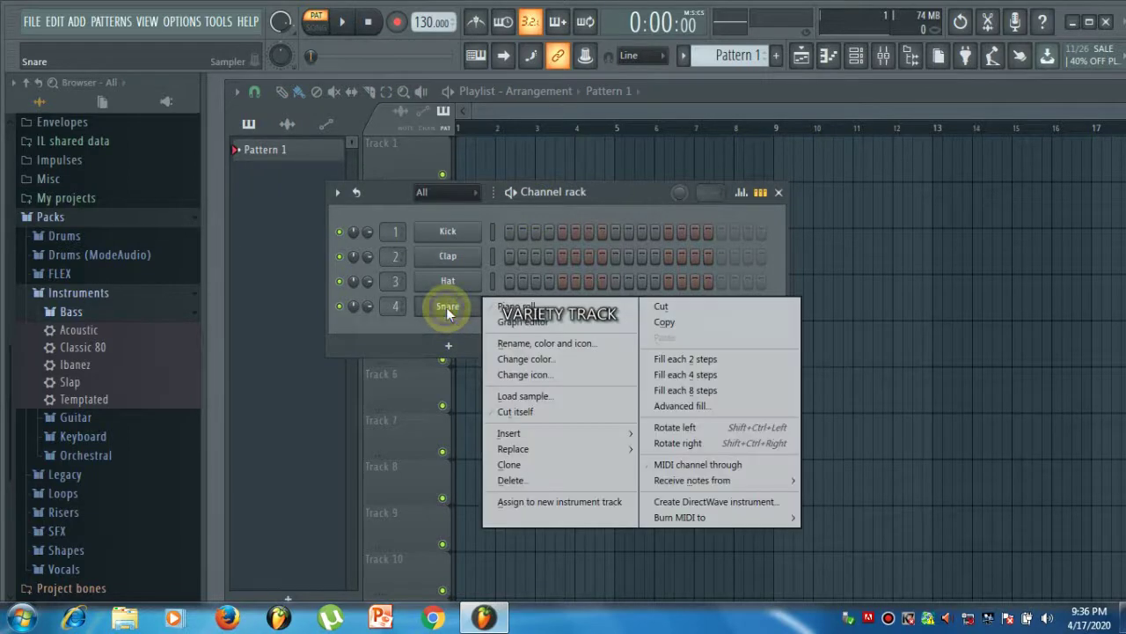
left_click(520, 305)
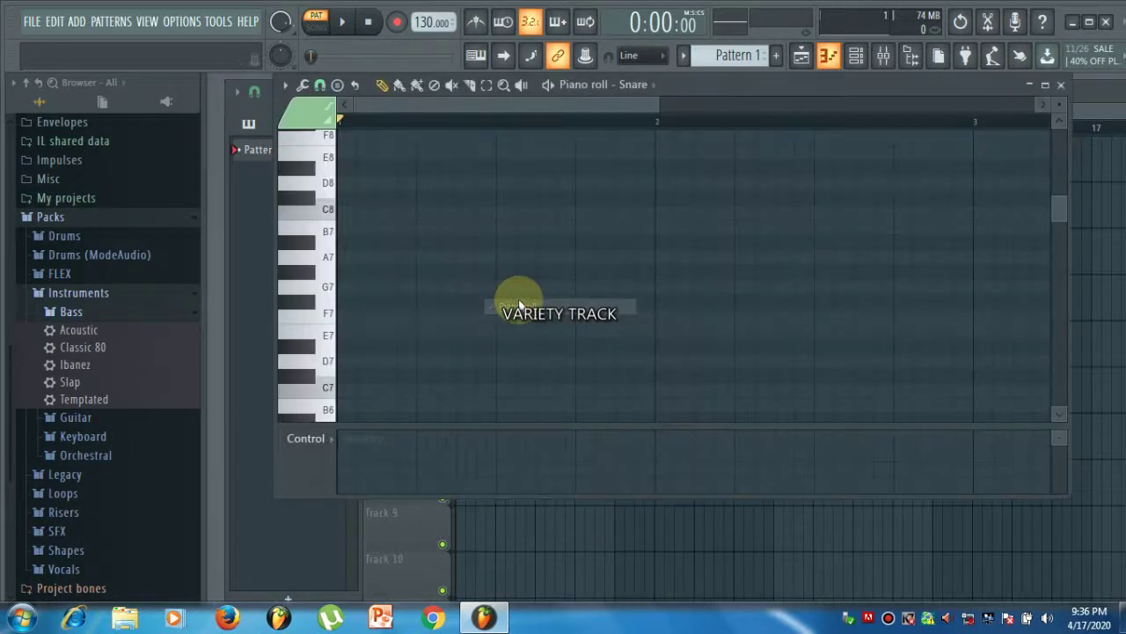
left_click(1062, 83)
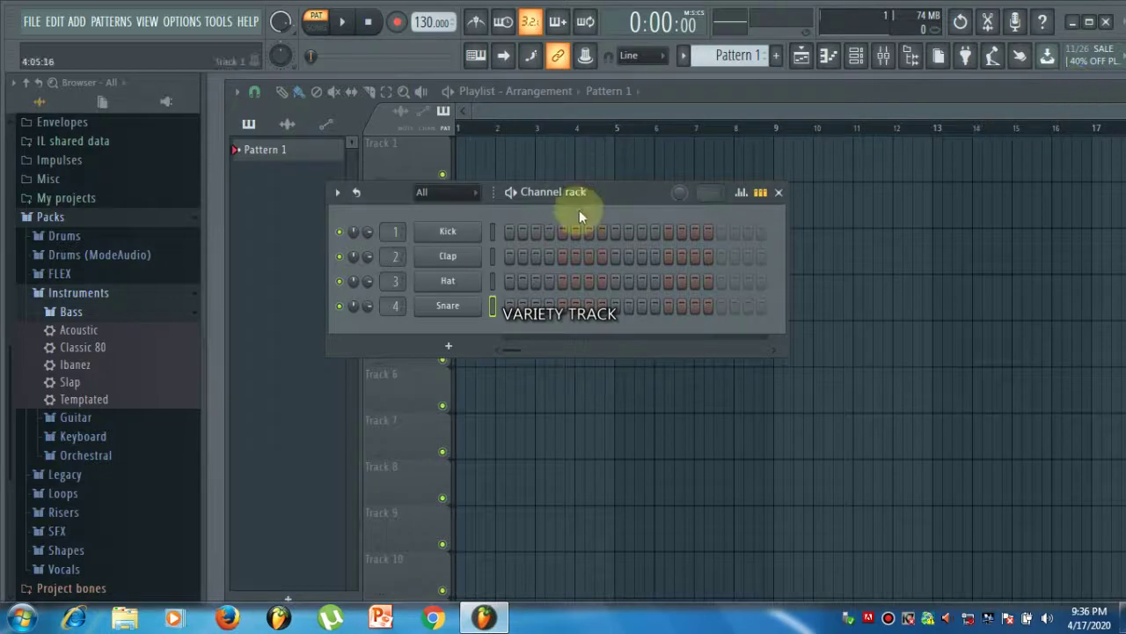
left_click(779, 193)
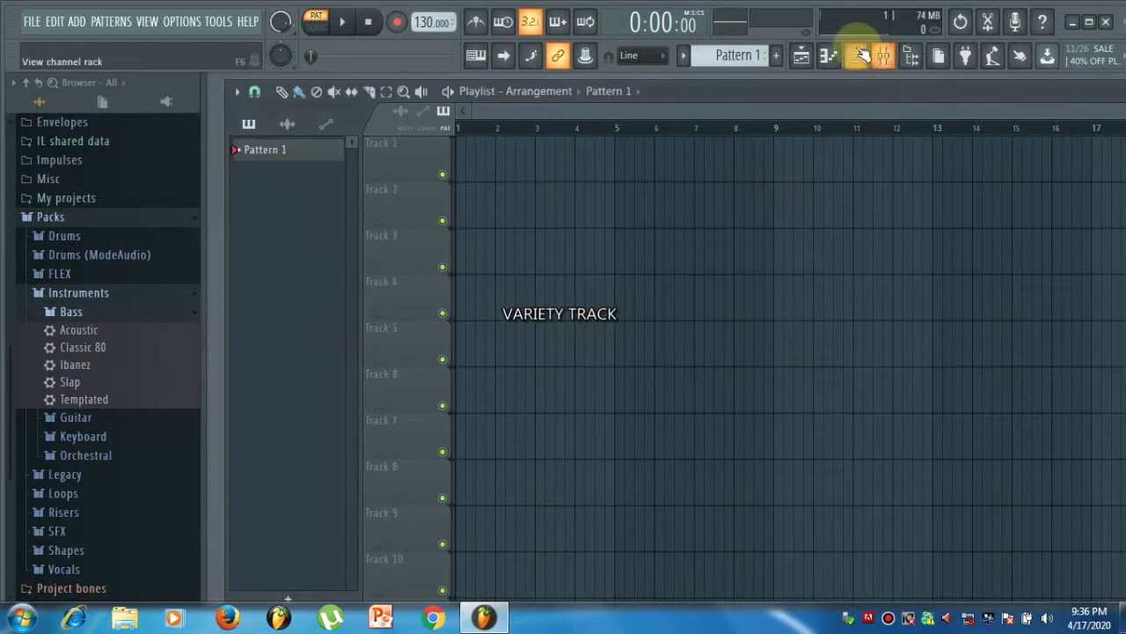
left_click(855, 55)
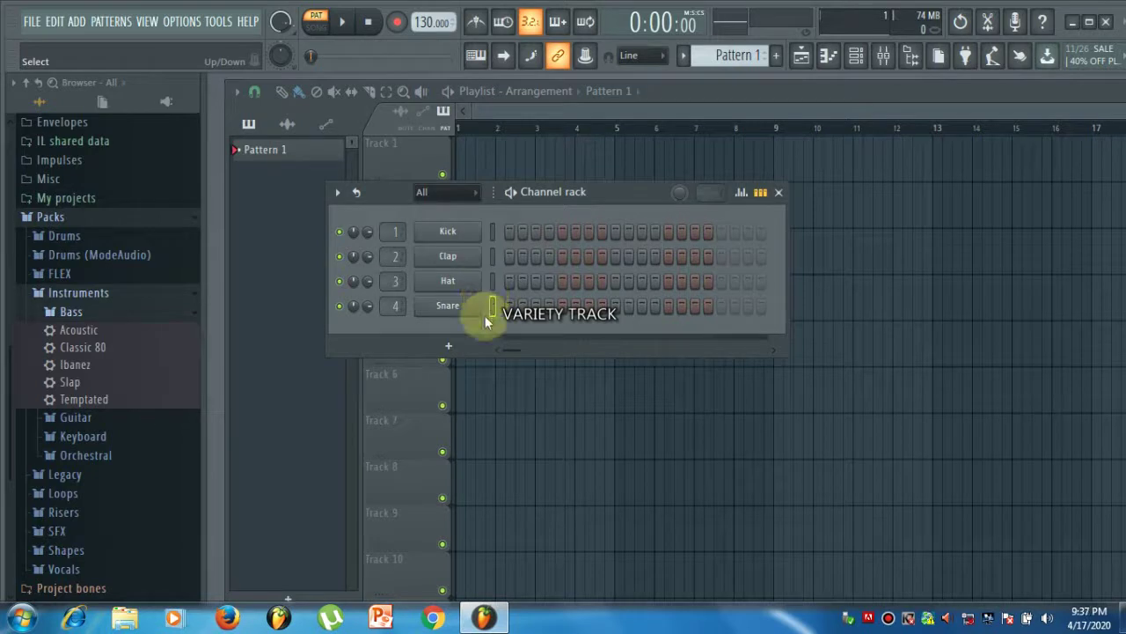
- Add an FL Keys instrument channel to the channel rack and move its plugin window upward
left_click(449, 346)
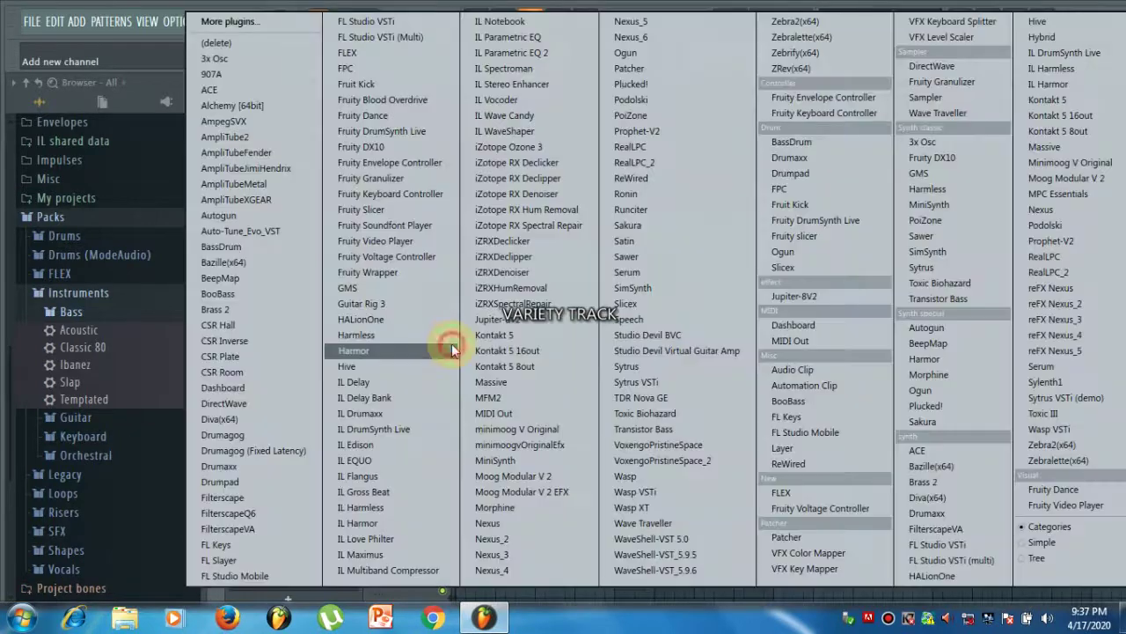
left_click(222, 544)
left_click_drag(475, 290, 556, 113)
- Audition several low and high notes on the FL Keys on-screen keyboard
left_click(667, 314)
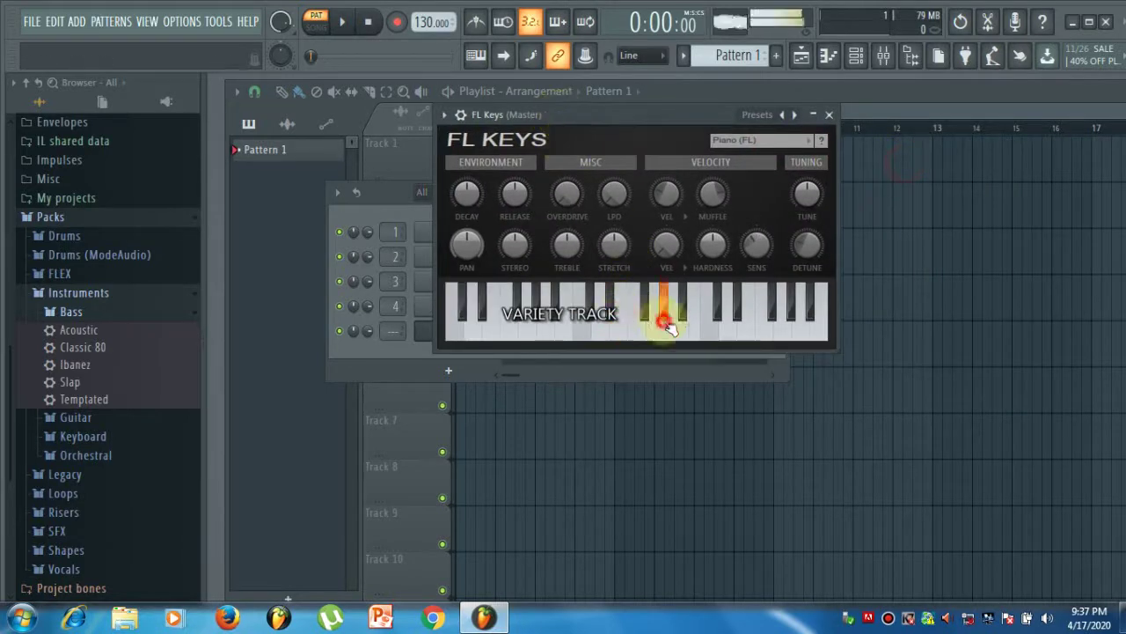
left_click(725, 310)
left_click(794, 309)
left_click(725, 314)
left_click(625, 317)
left_click(482, 321)
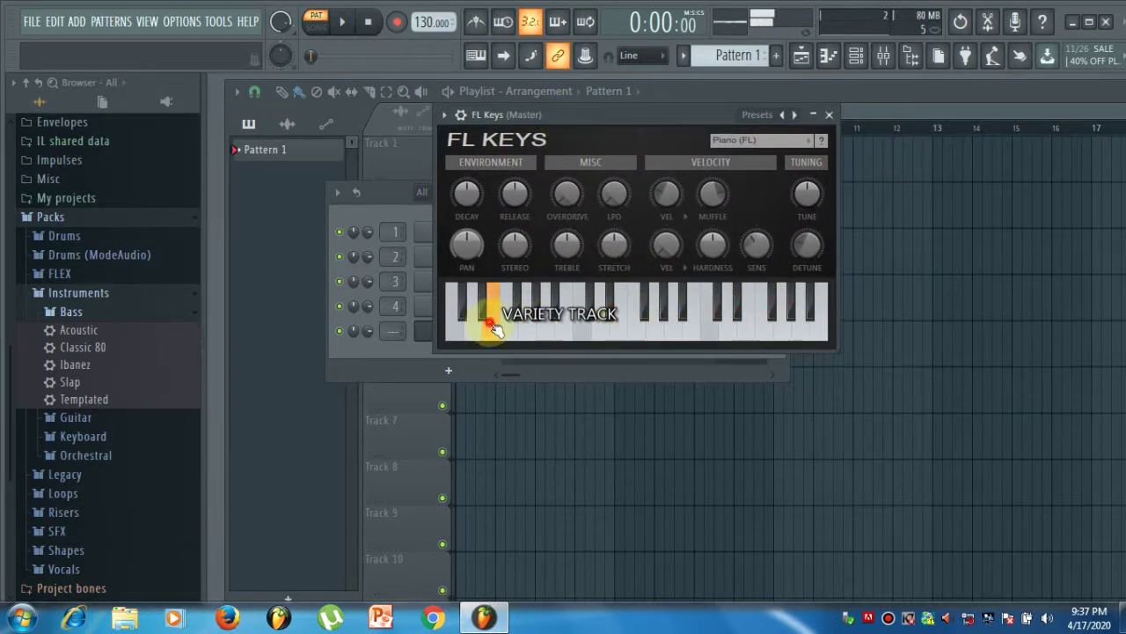
left_click(630, 317)
left_click(764, 312)
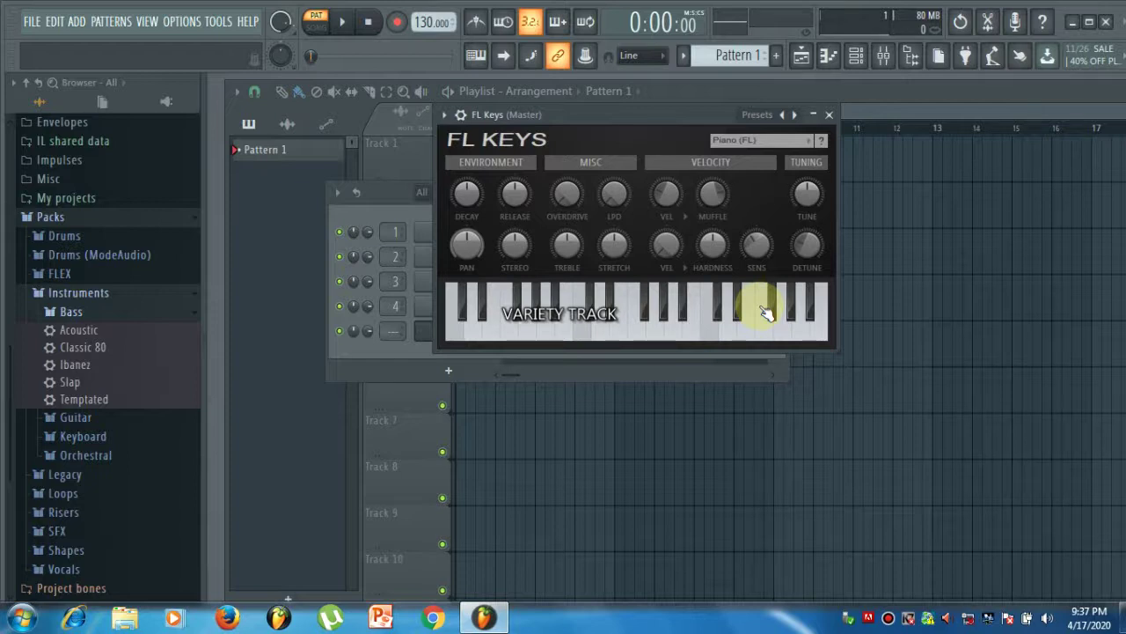
- Arrange the FL Keys window and the channel rack side by side, and audition a few keys
left_click_drag(602, 121, 802, 145)
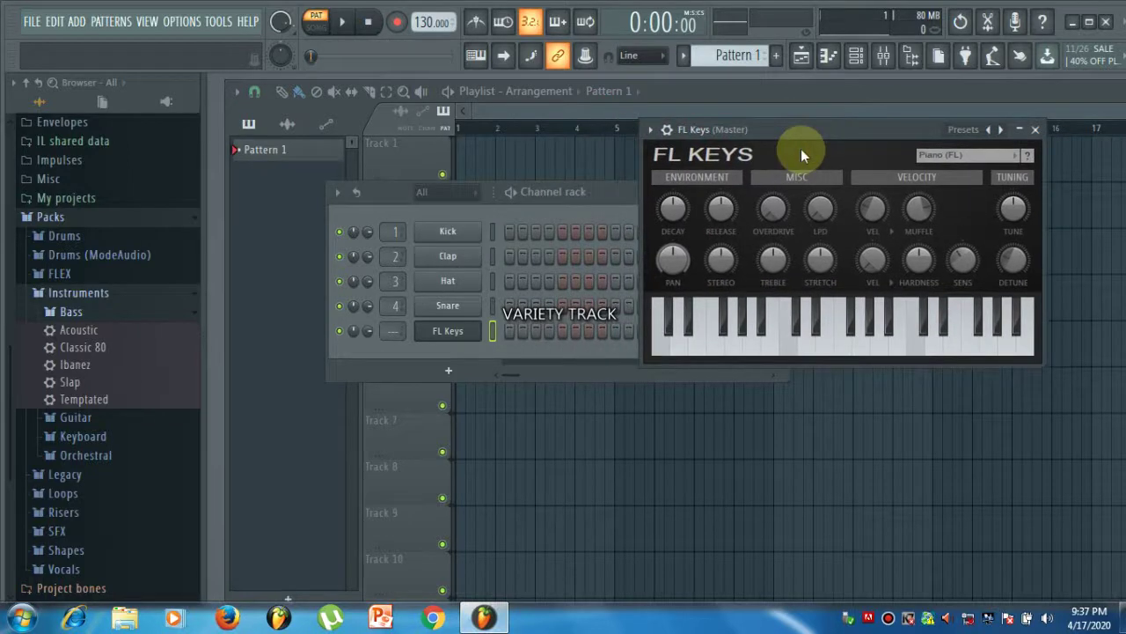
left_click(619, 193)
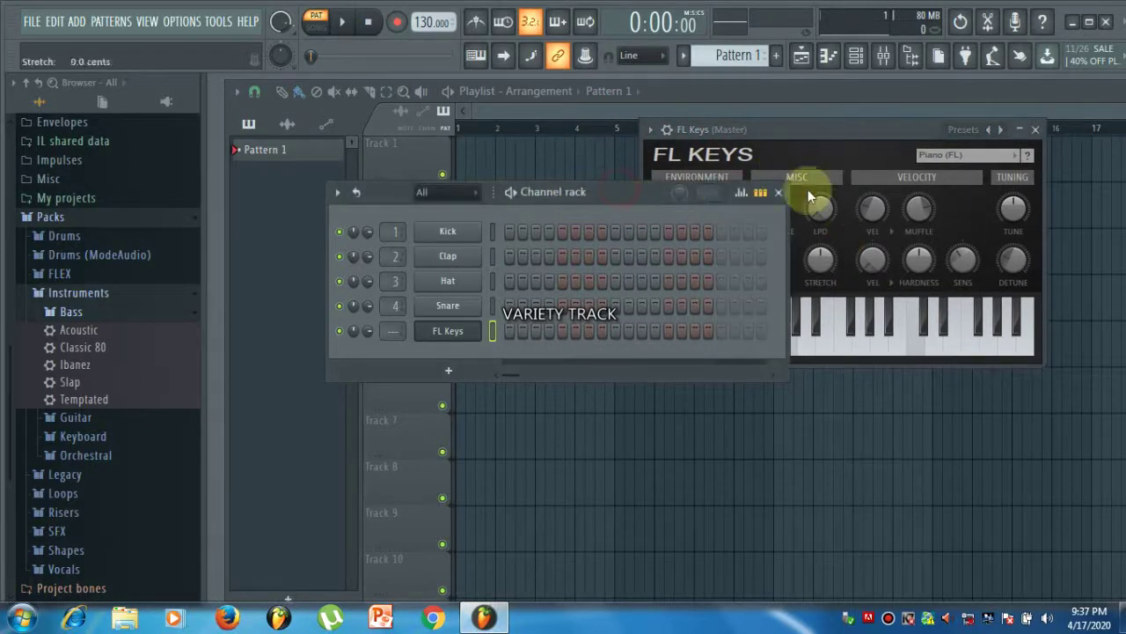
left_click_drag(629, 193, 503, 200)
left_click(672, 202)
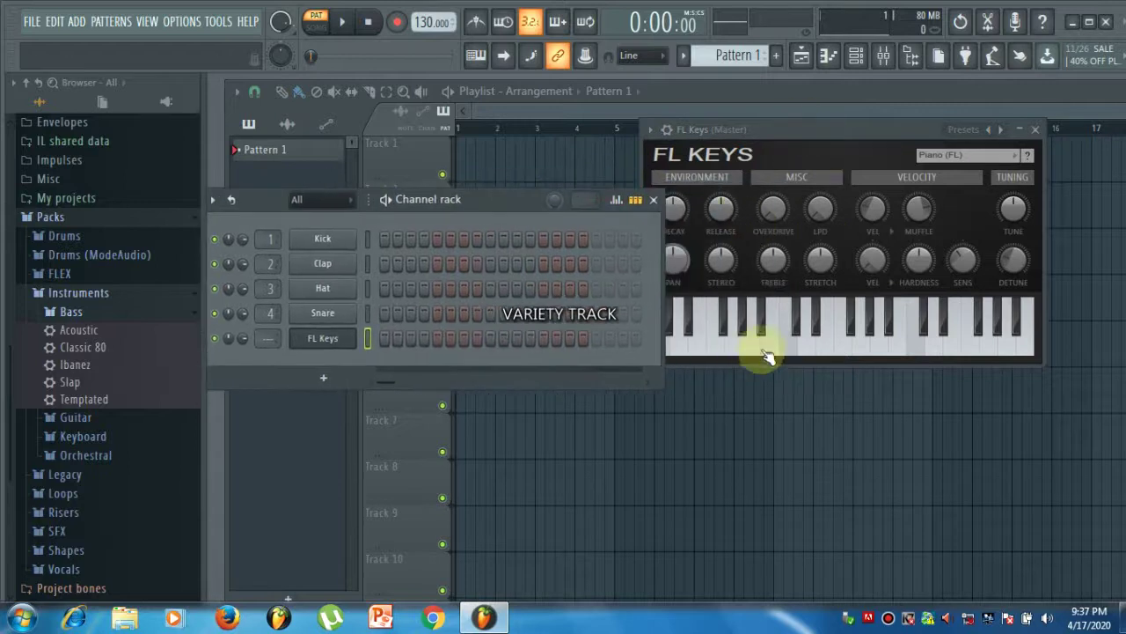
left_click_drag(744, 319, 802, 317)
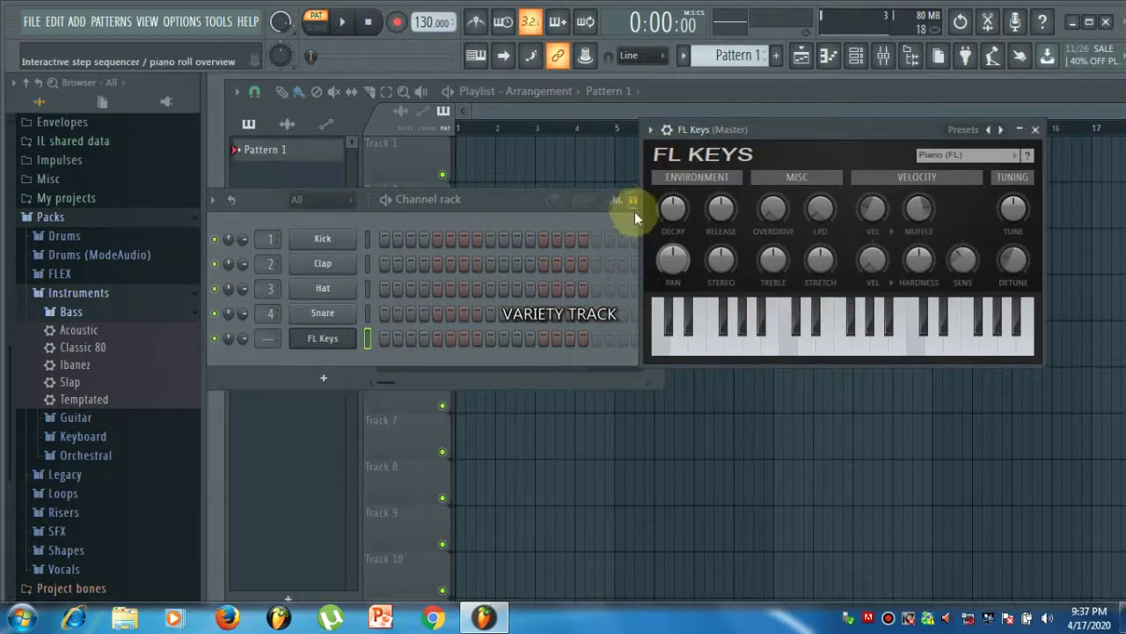
- Open the FL Keys channel's piano roll, enlarge its window in height and width, and audition notes on its keyboard
right_click(321, 339)
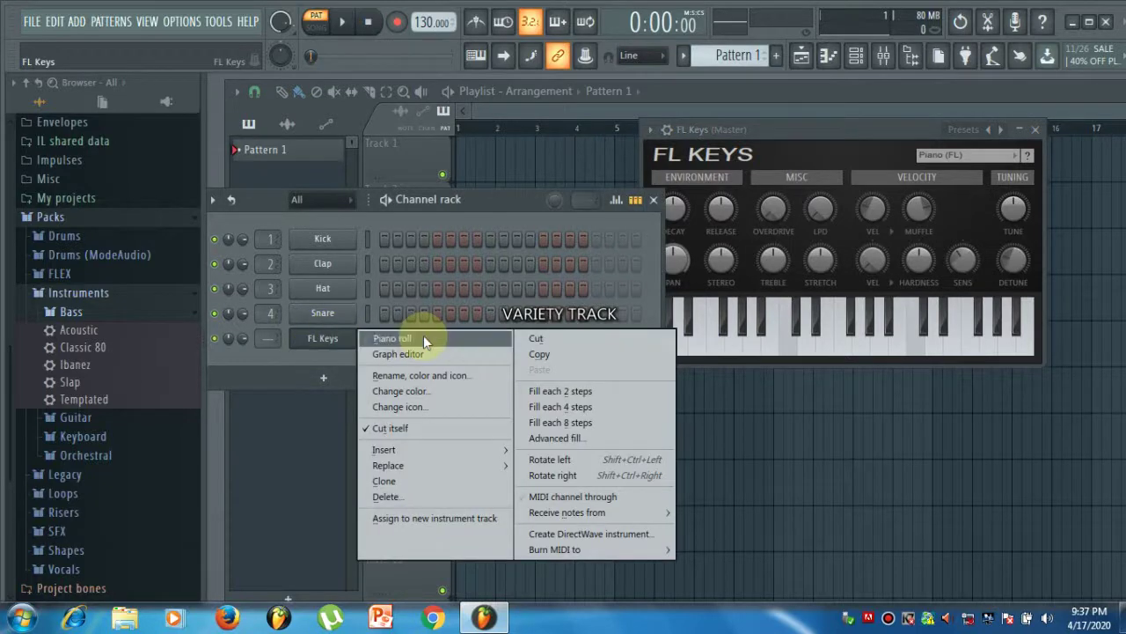
left_click(322, 340)
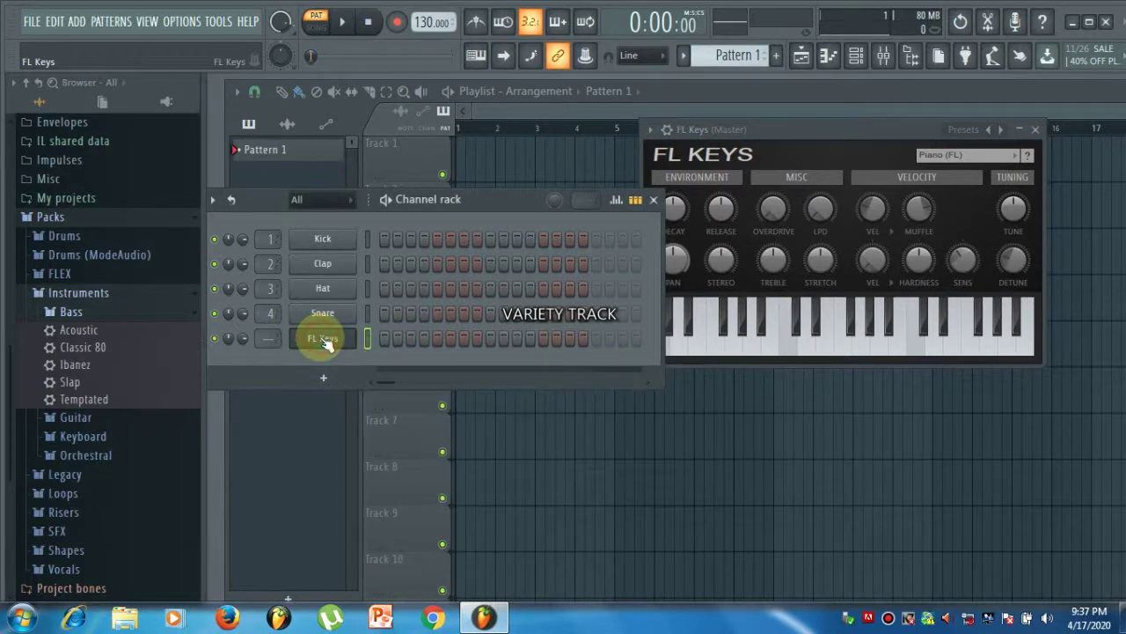
right_click(323, 341)
left_click(397, 343)
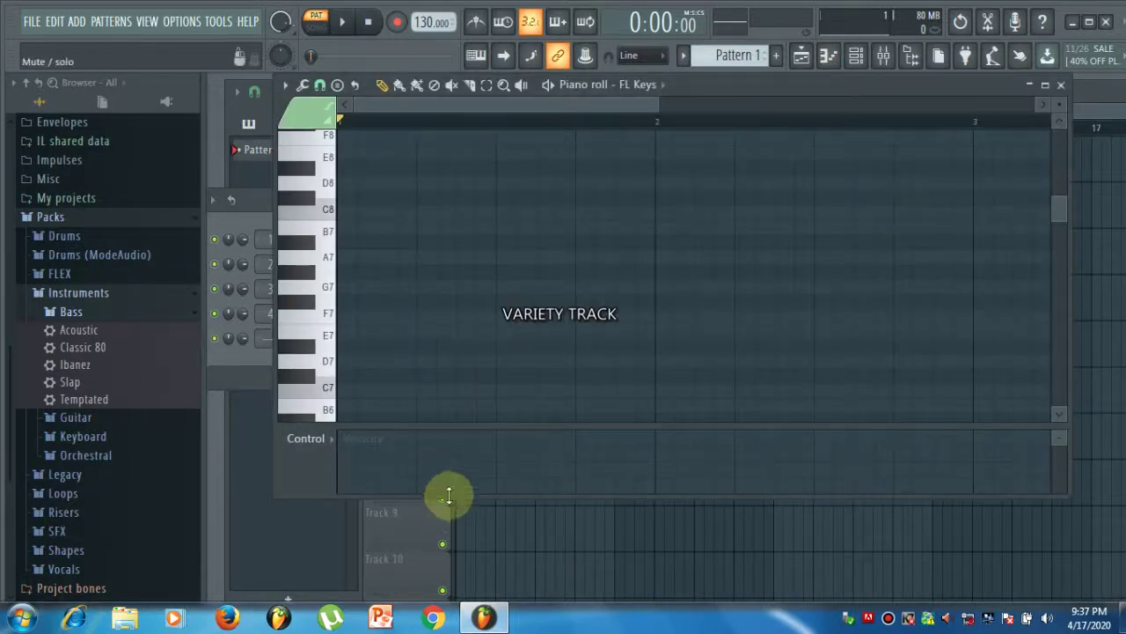
left_click_drag(449, 495, 440, 578)
left_click_drag(274, 320, 235, 322)
left_click_drag(1071, 188, 1108, 186)
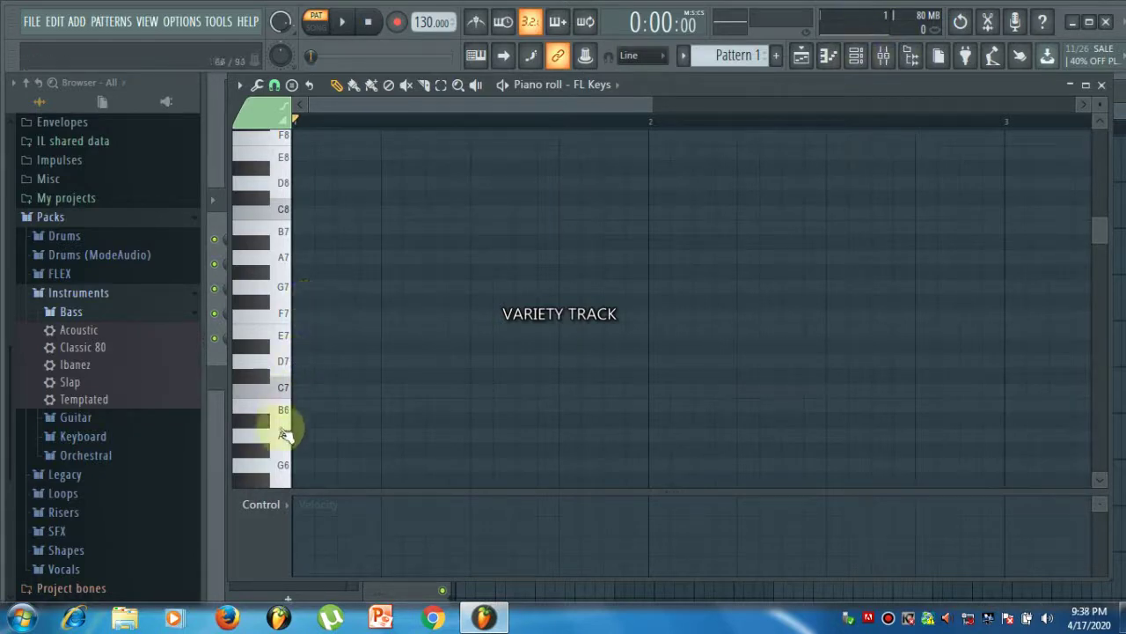
left_click_drag(279, 437, 285, 275)
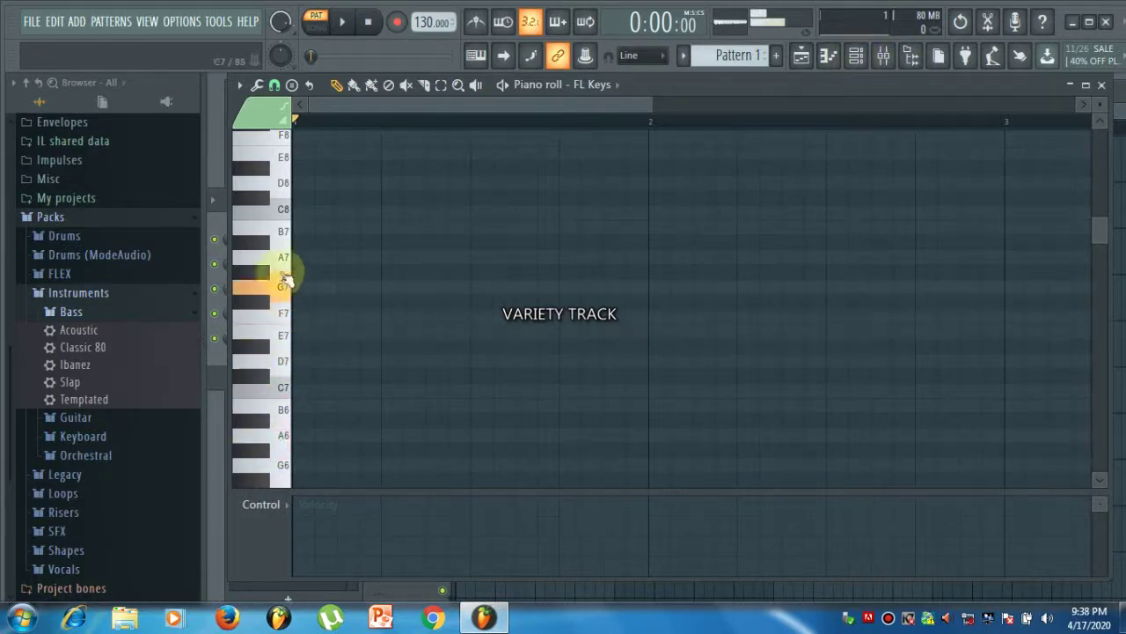
- Lower the piano roll to uncover the FL Keys window, set that window to Detached, and move it clear of the piano roll
double_click(706, 86)
left_click_drag(762, 139, 778, 256)
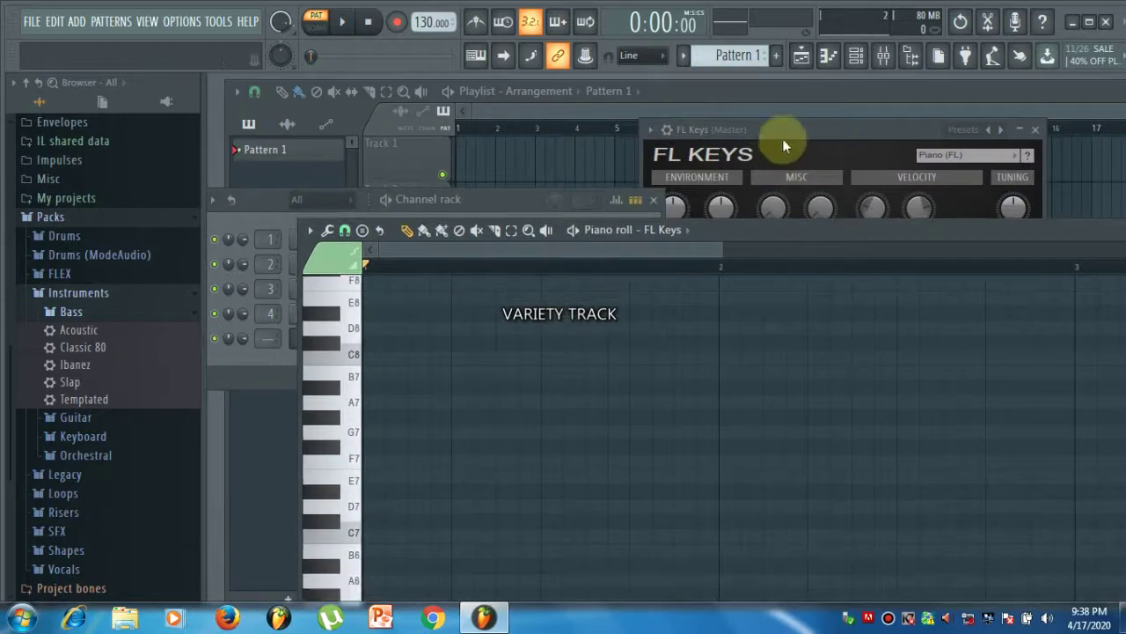
left_click(780, 137)
left_click_drag(559, 74, 327, 85)
left_click(322, 75)
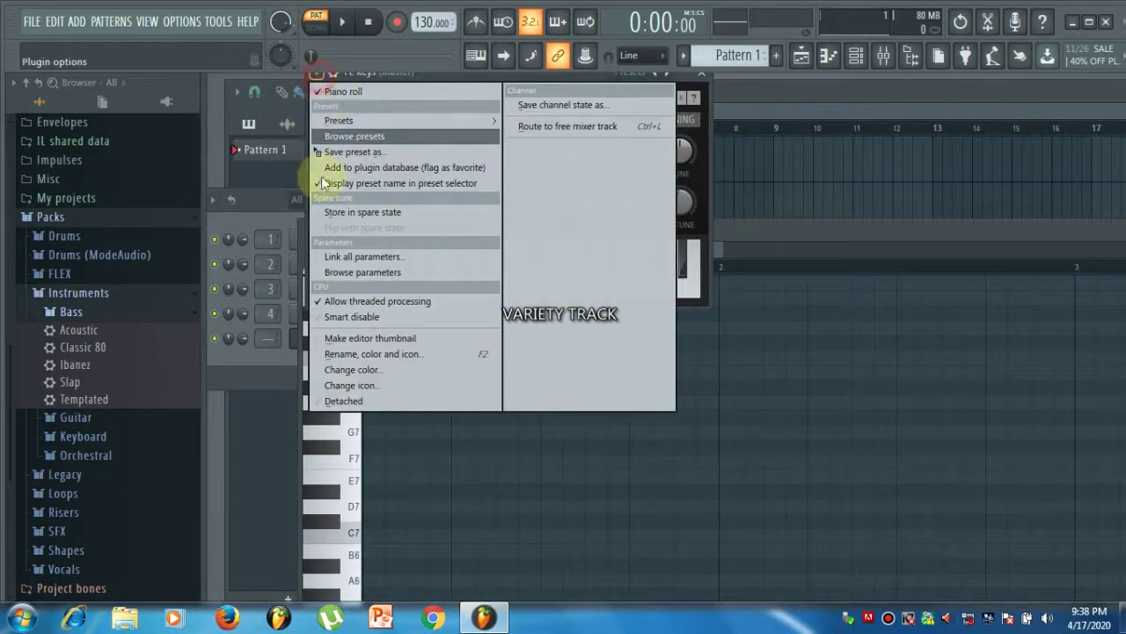
left_click(352, 403)
left_click_drag(478, 70, 158, 5)
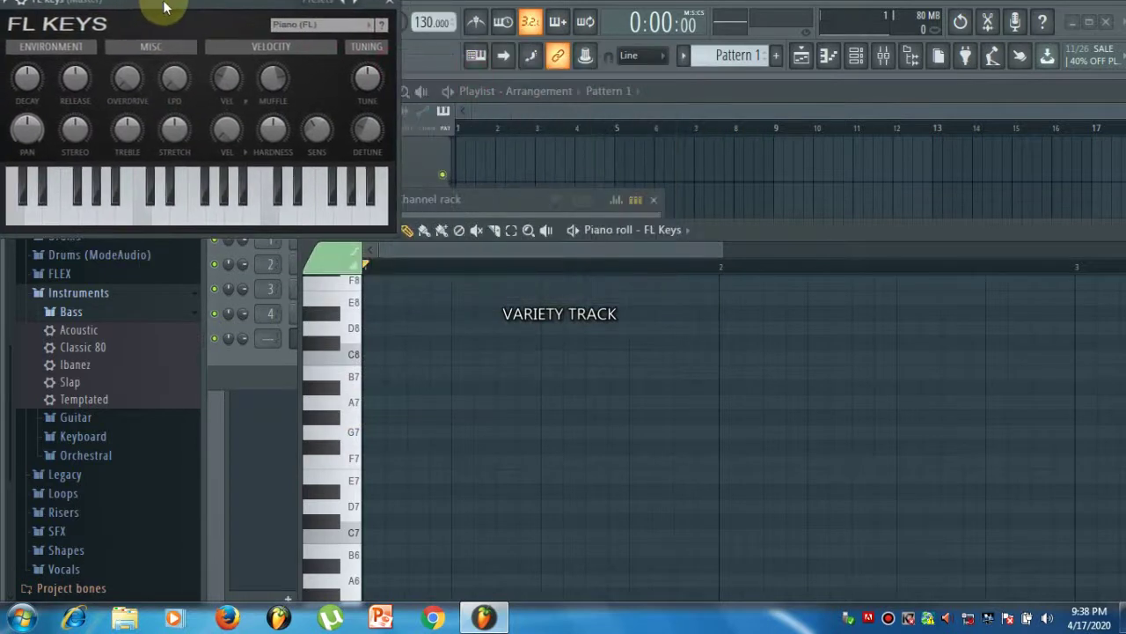
- Place the piano roll beside the detached FL Keys window so that both keyboards can be used
left_click_drag(780, 234, 763, 86)
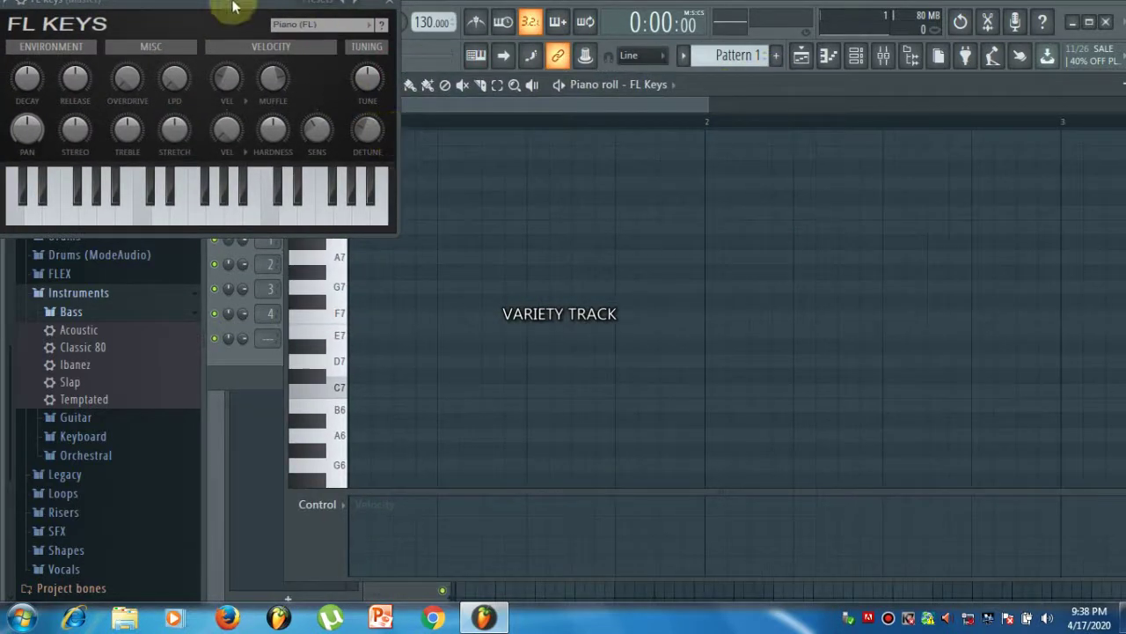
left_click_drag(226, 7, 196, 140)
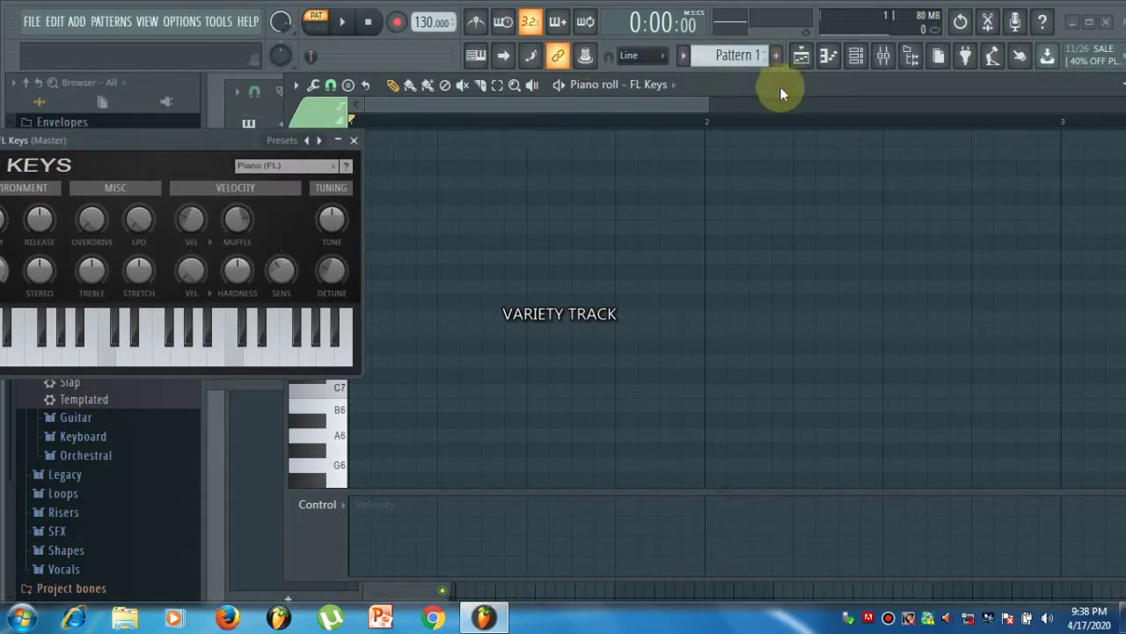
left_click_drag(781, 88, 838, 86)
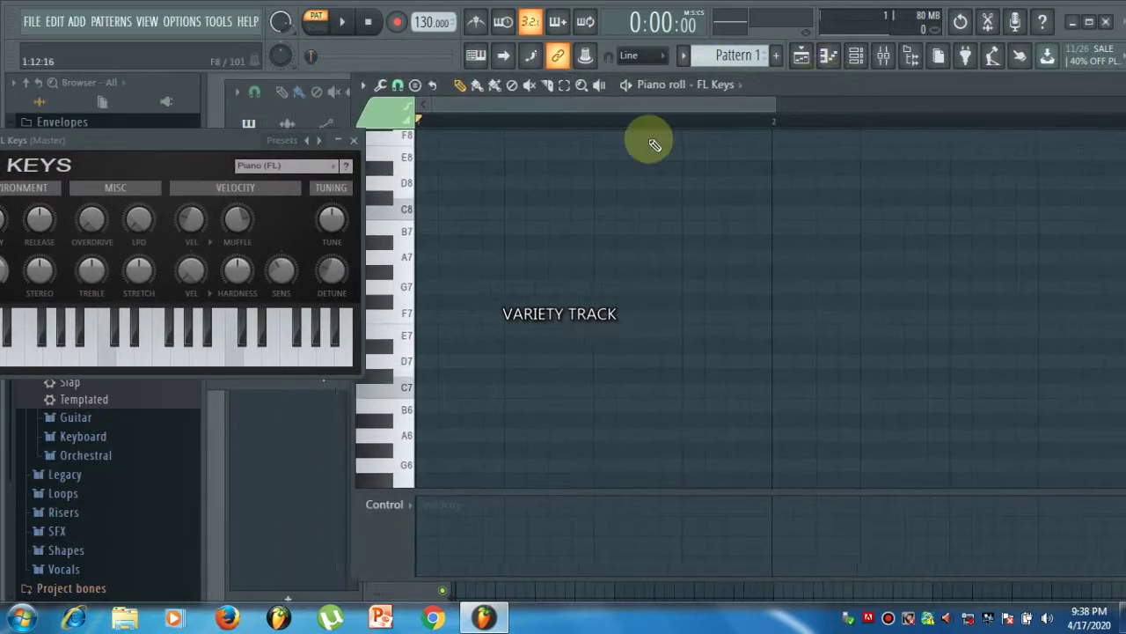
- Compare the piano roll's vertical keys with the FL Keys keyboard by auditioning notes on both
left_click(407, 287)
left_click(403, 475)
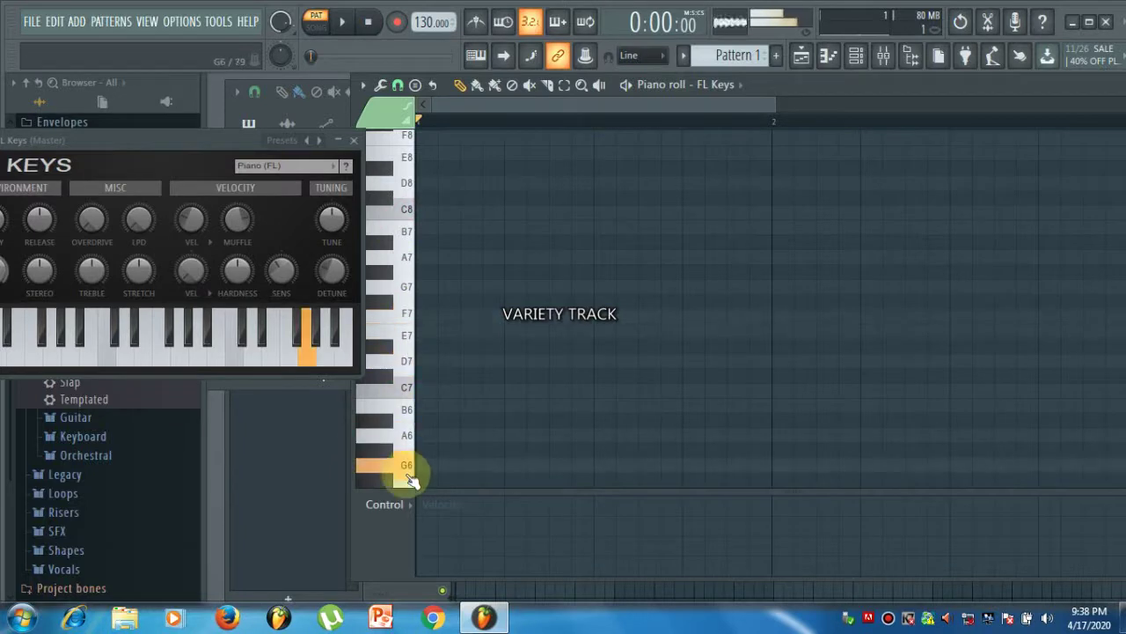
left_click(130, 338)
left_click(299, 338)
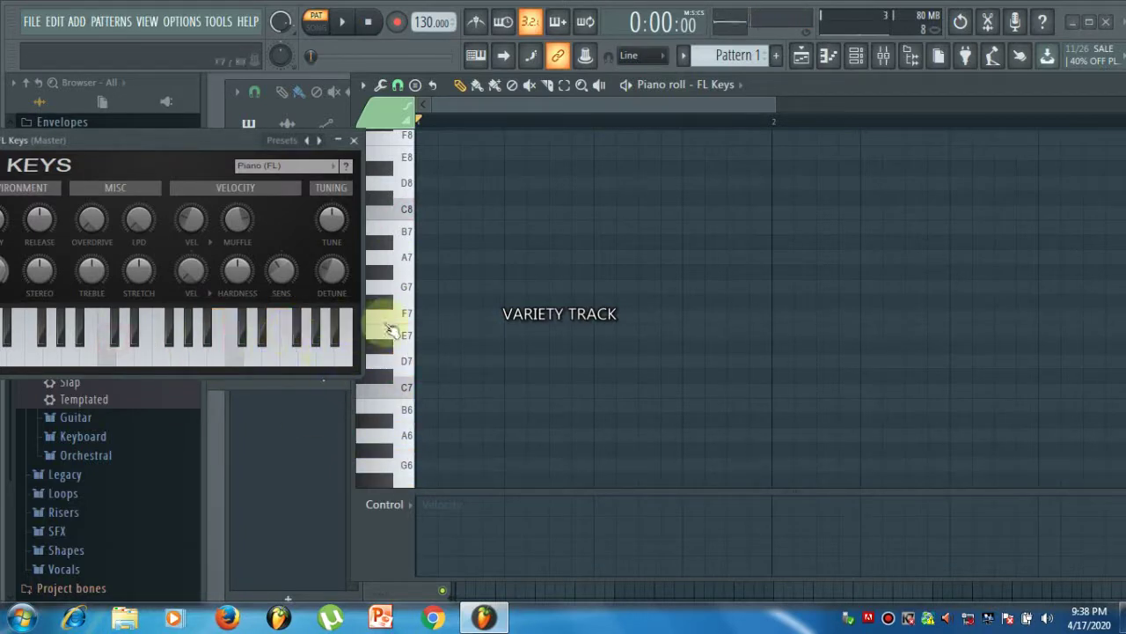
left_click(408, 290)
left_click(401, 394)
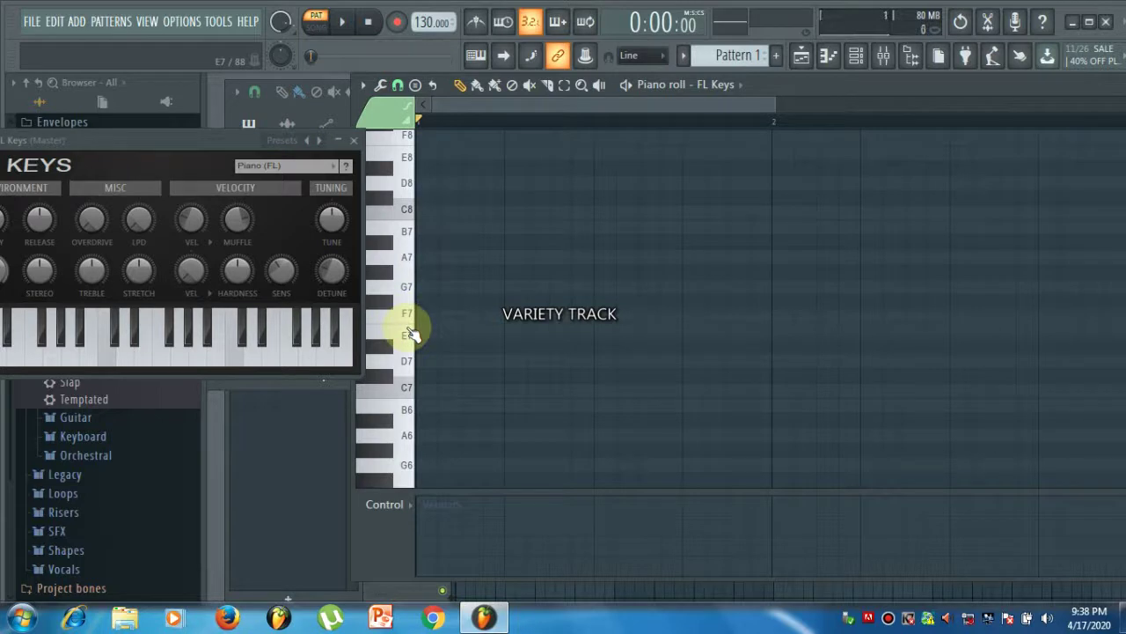
- Rearrange the piano roll and FL Keys windows so the whole piano roll, including its toolbar, is unobstructed
left_click_drag(851, 83, 824, 77)
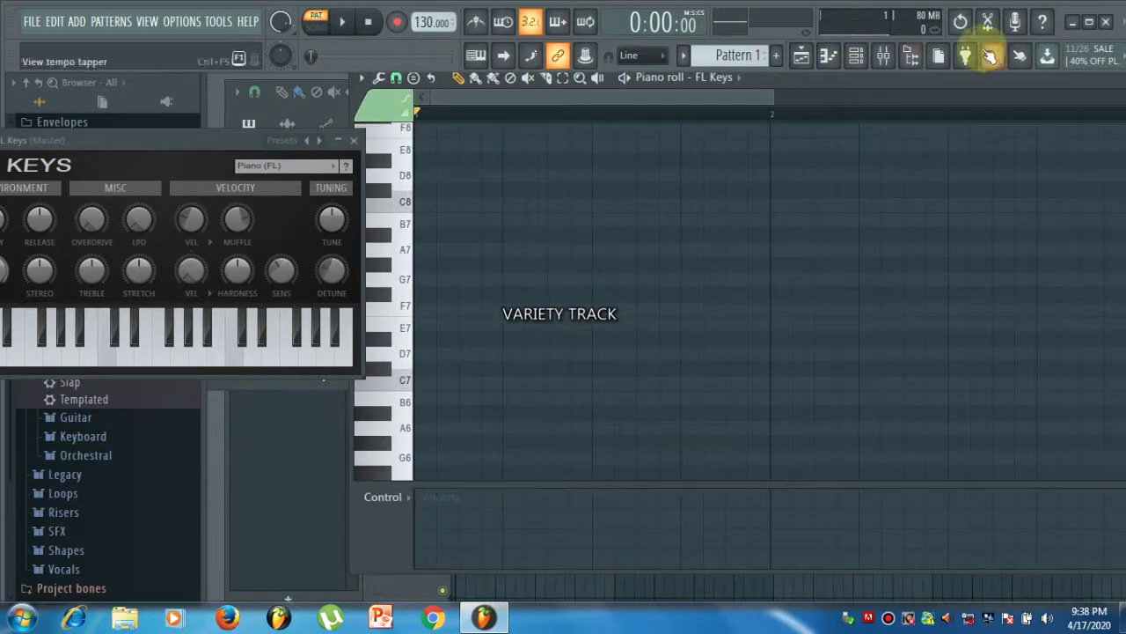
left_click_drag(902, 76, 881, 97)
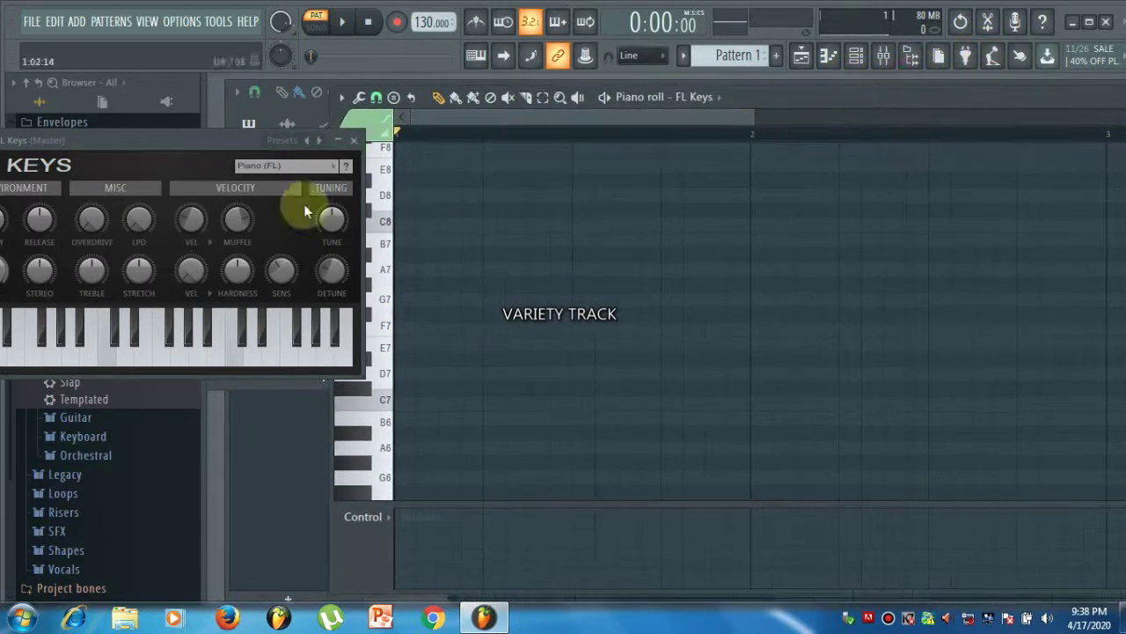
left_click_drag(196, 141, 84, 347)
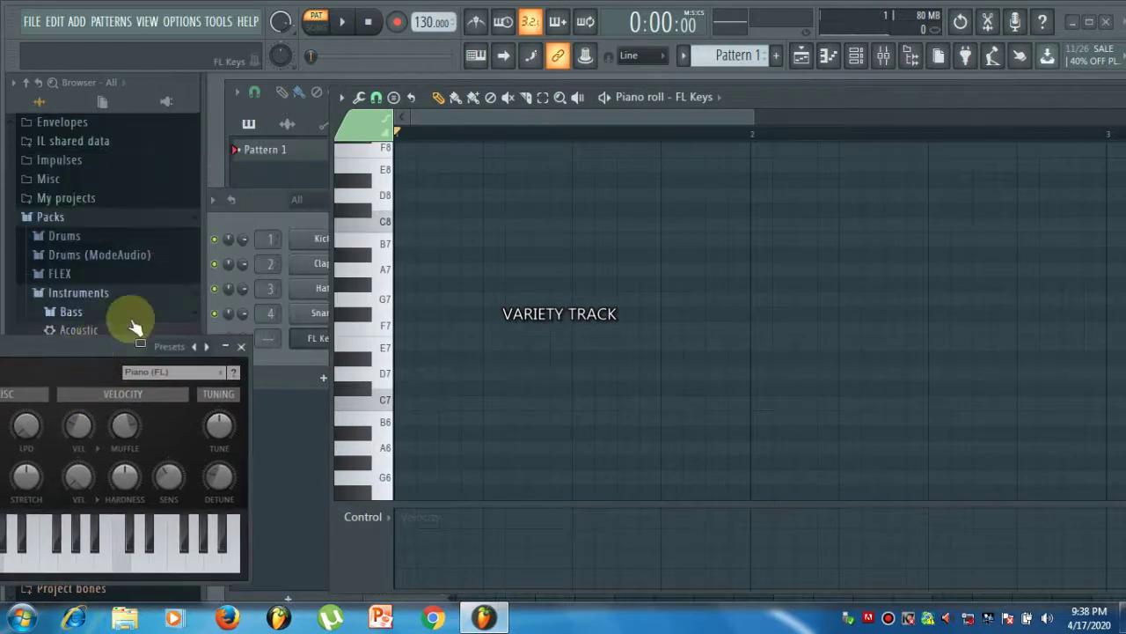
left_click(867, 70)
left_click_drag(822, 100, 760, 113)
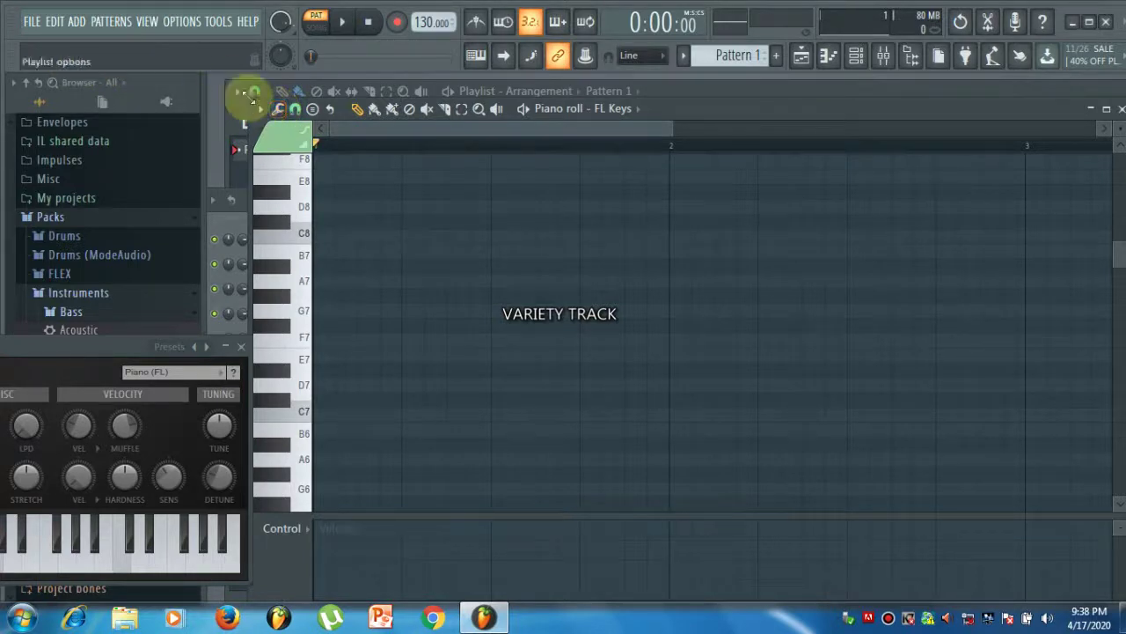
- Set the piano roll's grid snap to Cell
left_click(283, 112)
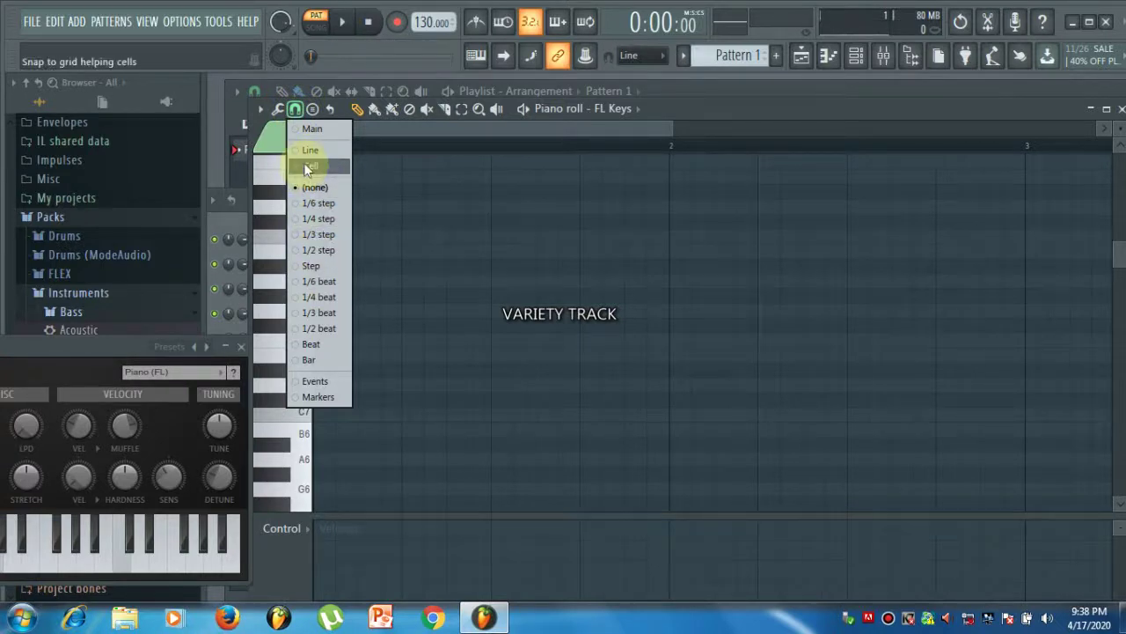
left_click(307, 167)
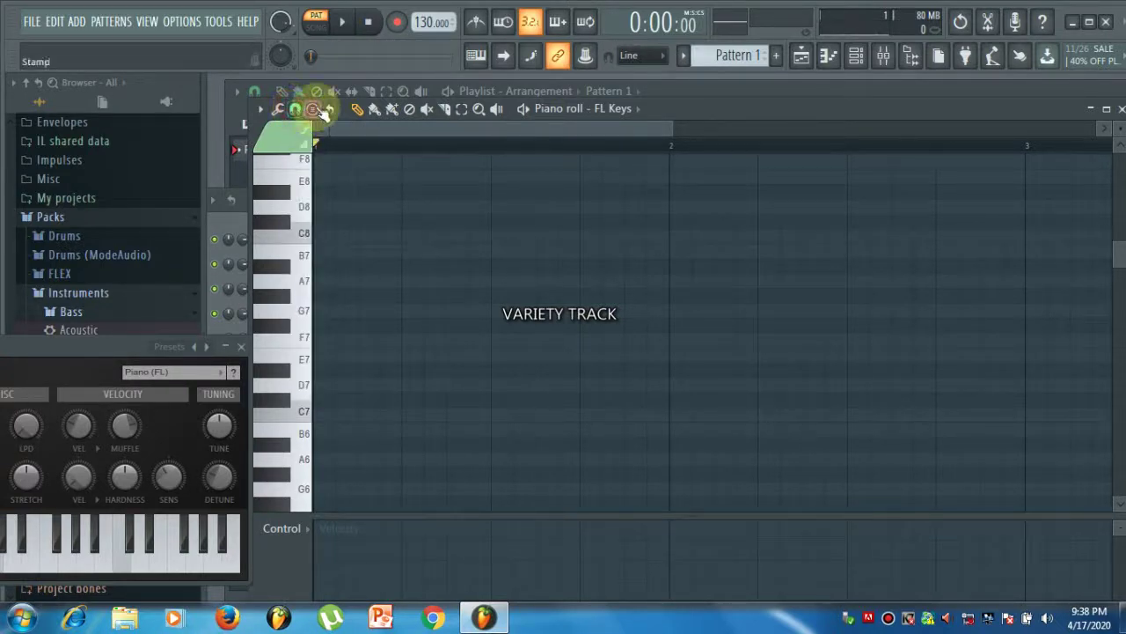
- Review the piano roll's stamp presets for chords, scales and percussion
left_click(313, 109)
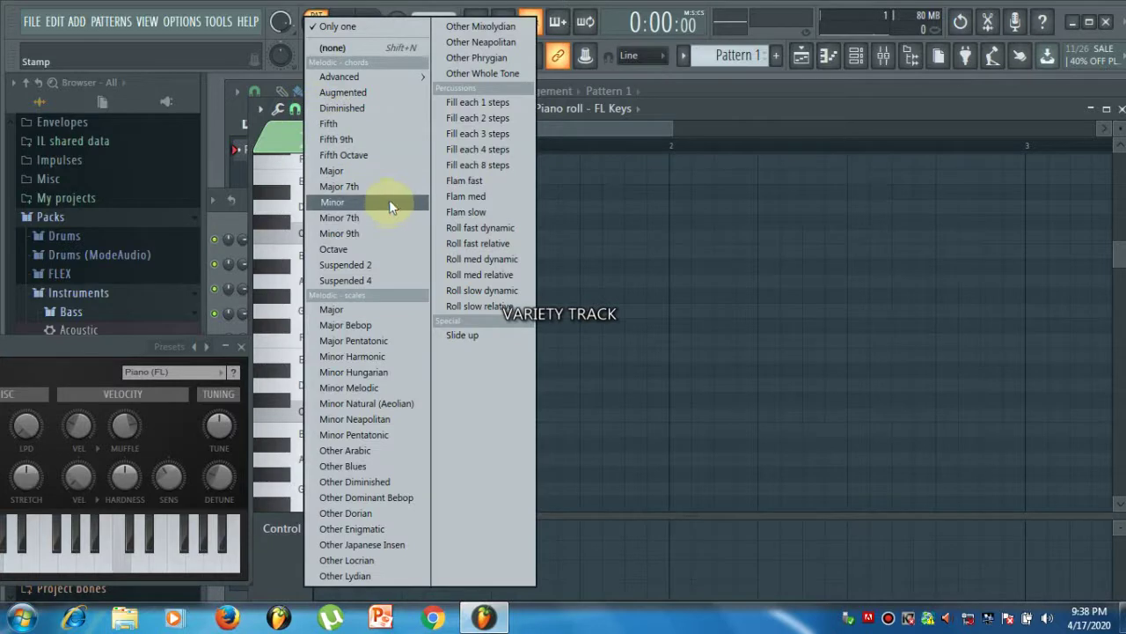
left_click(814, 109)
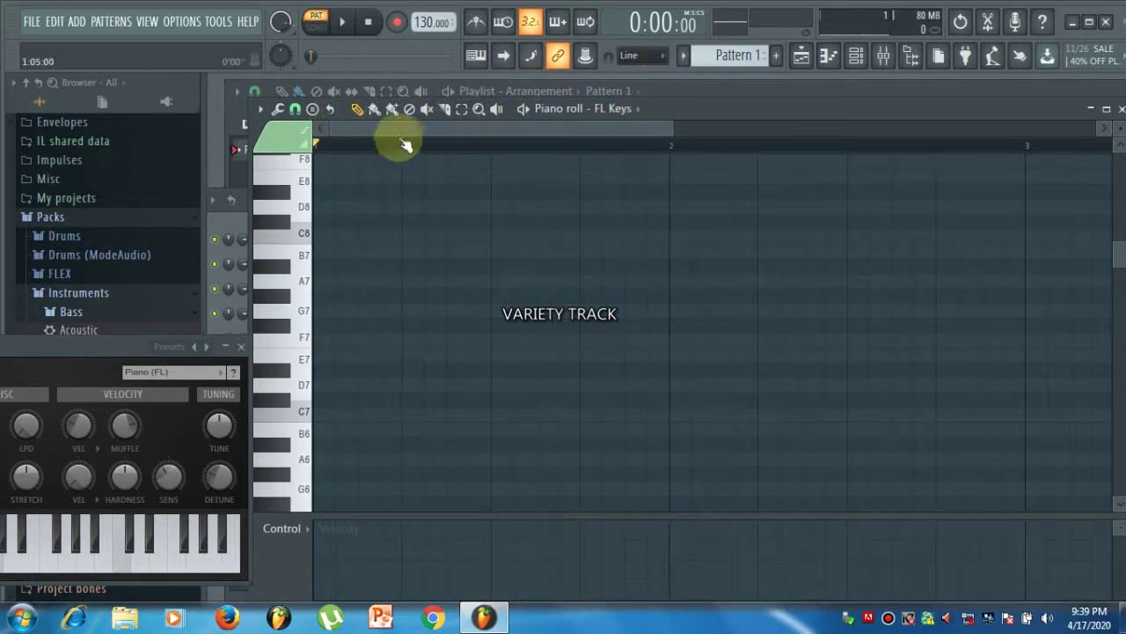
- Draw test notes on G5, G#5, A5 and F#5 in the first bar with the Draw tool
left_click(357, 109)
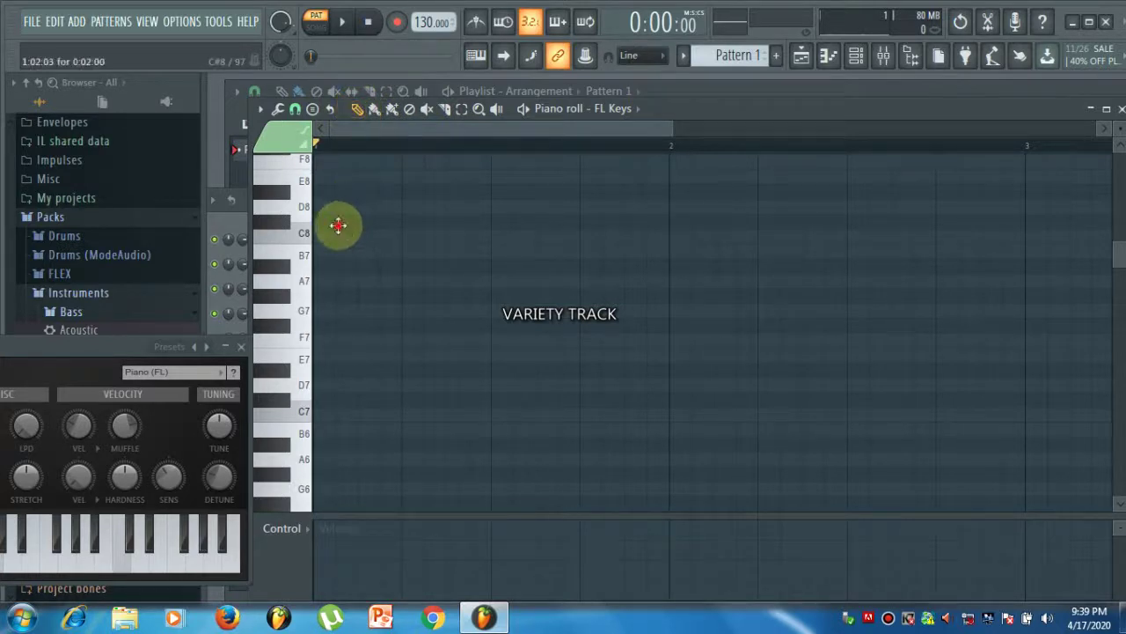
left_click(338, 223)
scroll(362, 290, "down", 5)
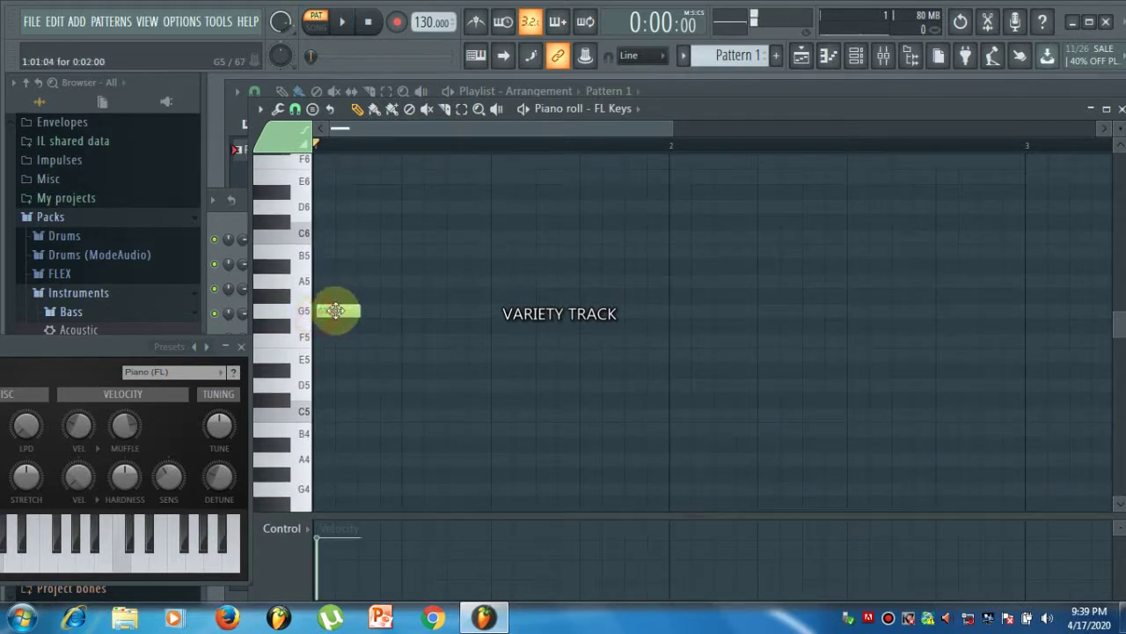
left_click(337, 310)
left_click(413, 295)
left_click(538, 280)
left_click(568, 325)
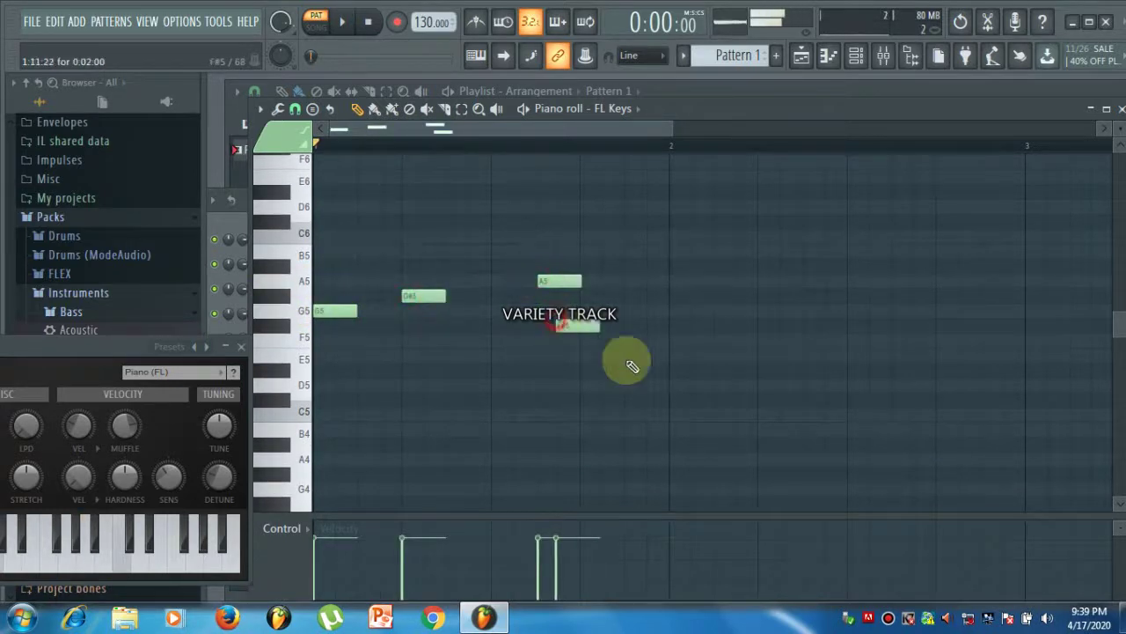
- Try more notes near bar 2, and delete all the test notes from the piano roll
left_click(666, 302)
right_click(687, 295)
left_click(673, 340)
right_click(665, 341)
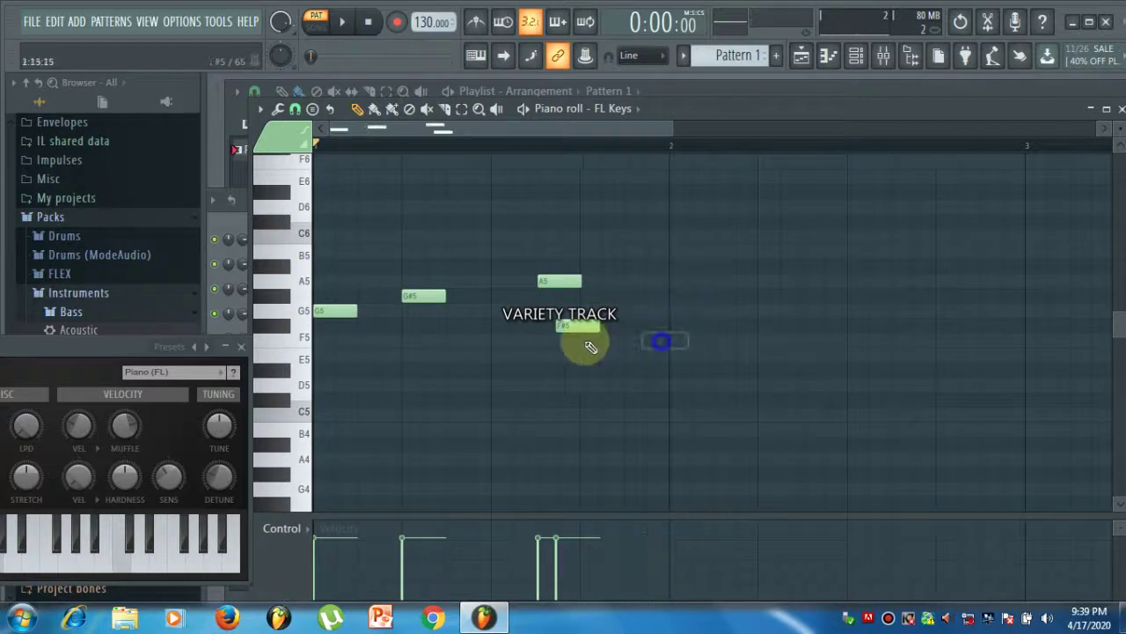
right_click(554, 281)
right_click(409, 296)
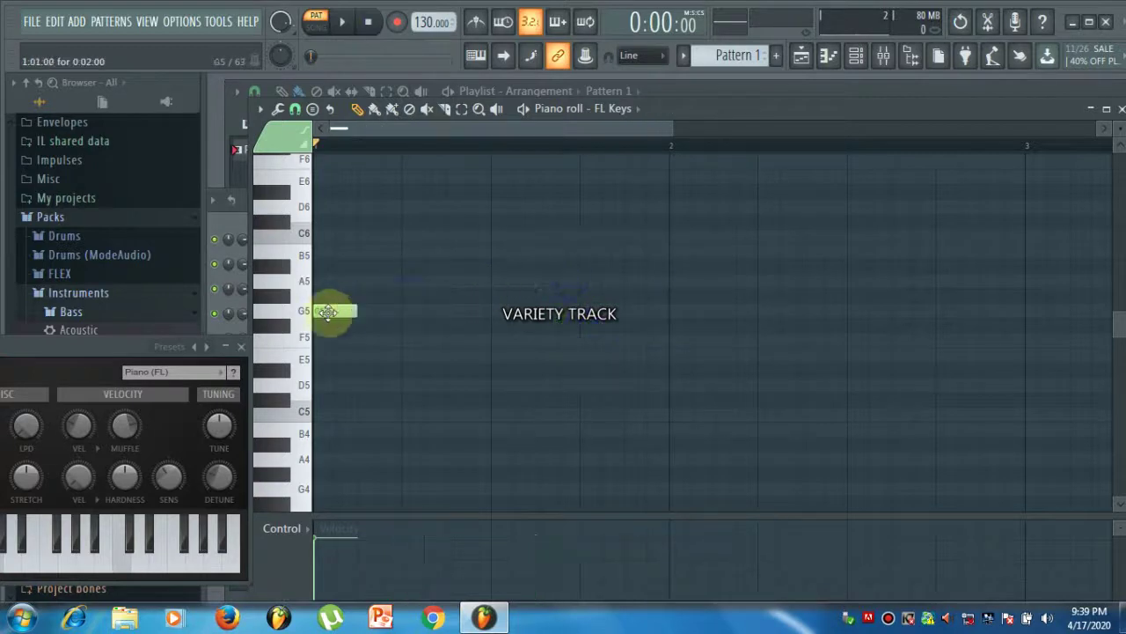
right_click(332, 313)
- Draw a two-bar melody, one note per beat, on G5, G5, G5, A5, A5, G5, G5 and A5, and play it back
left_click(325, 313)
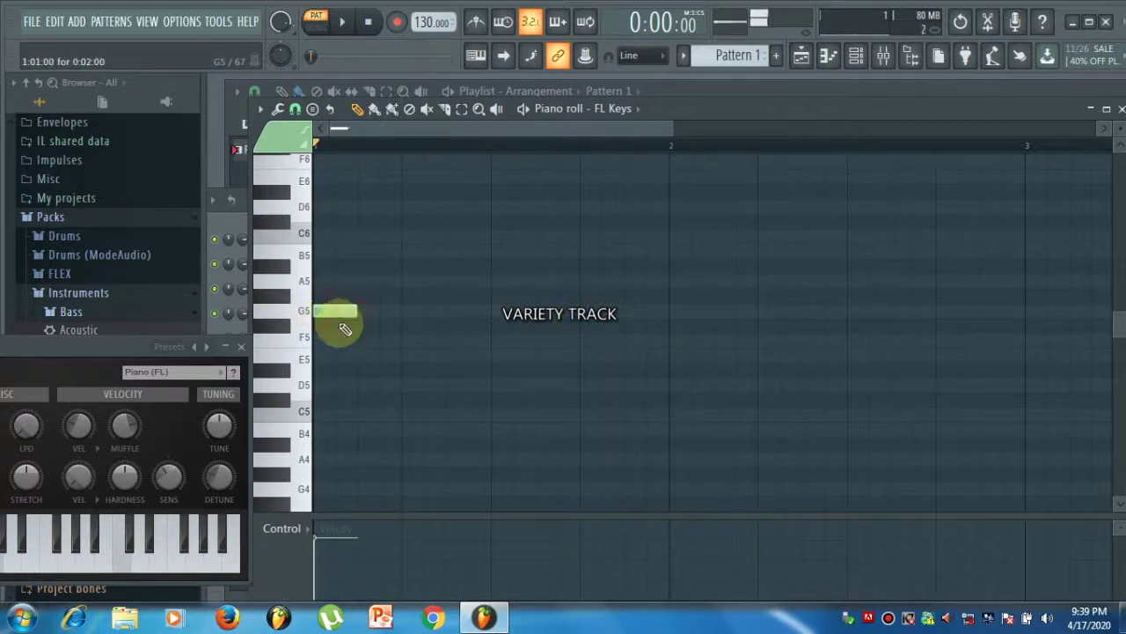
left_click(401, 311)
left_click(486, 312)
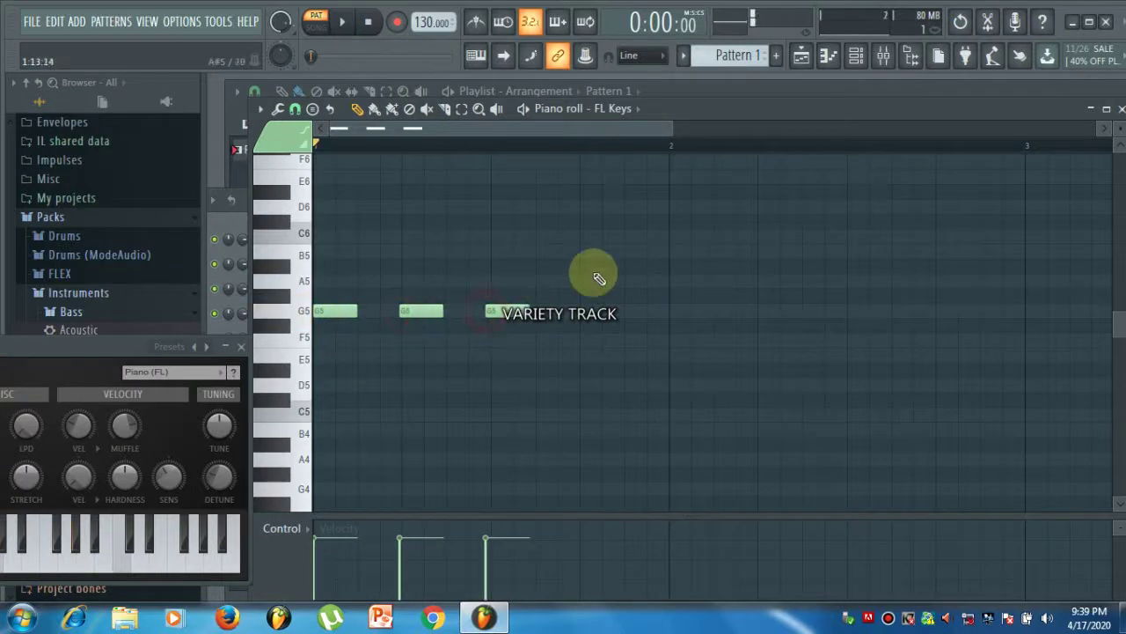
left_click(585, 282)
left_click(674, 282)
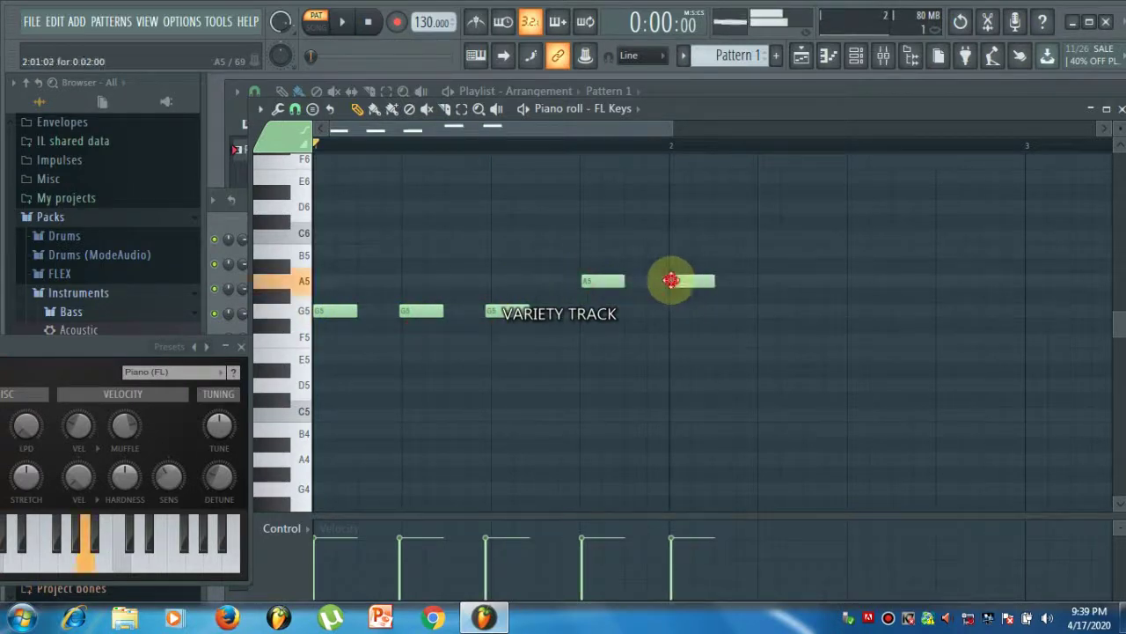
left_click(756, 311)
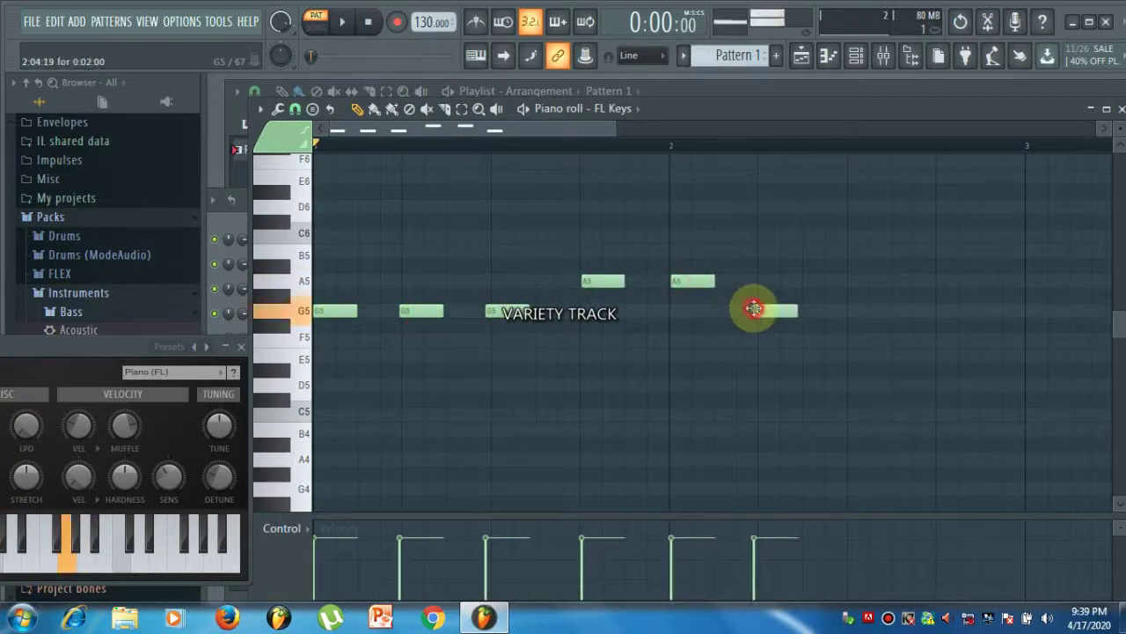
left_click(849, 310)
left_click(940, 281)
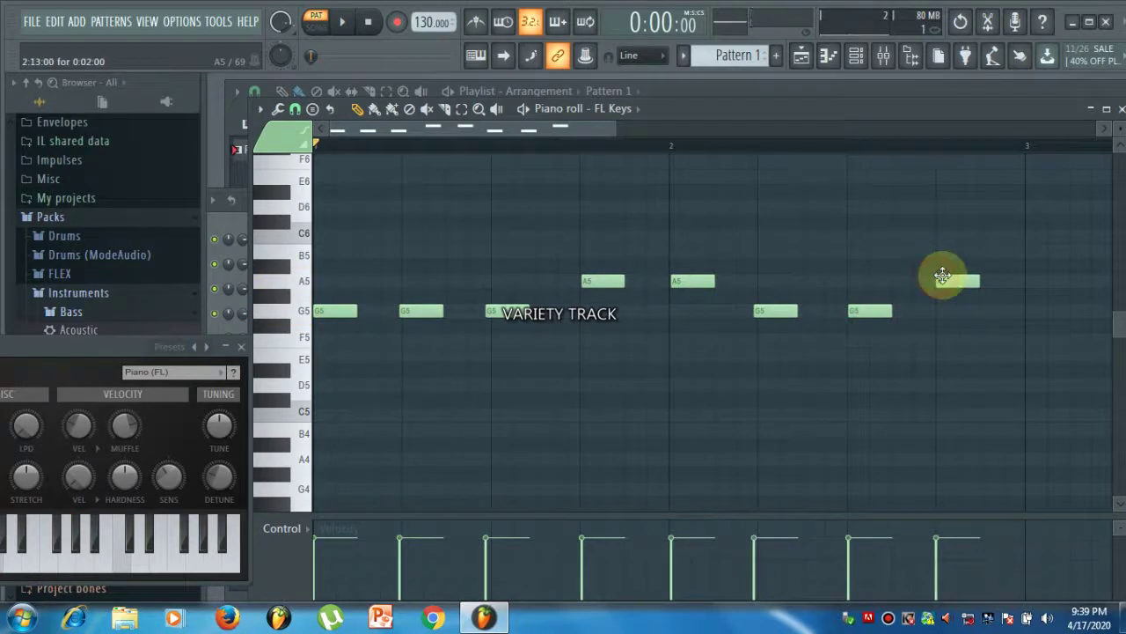
left_click(344, 22)
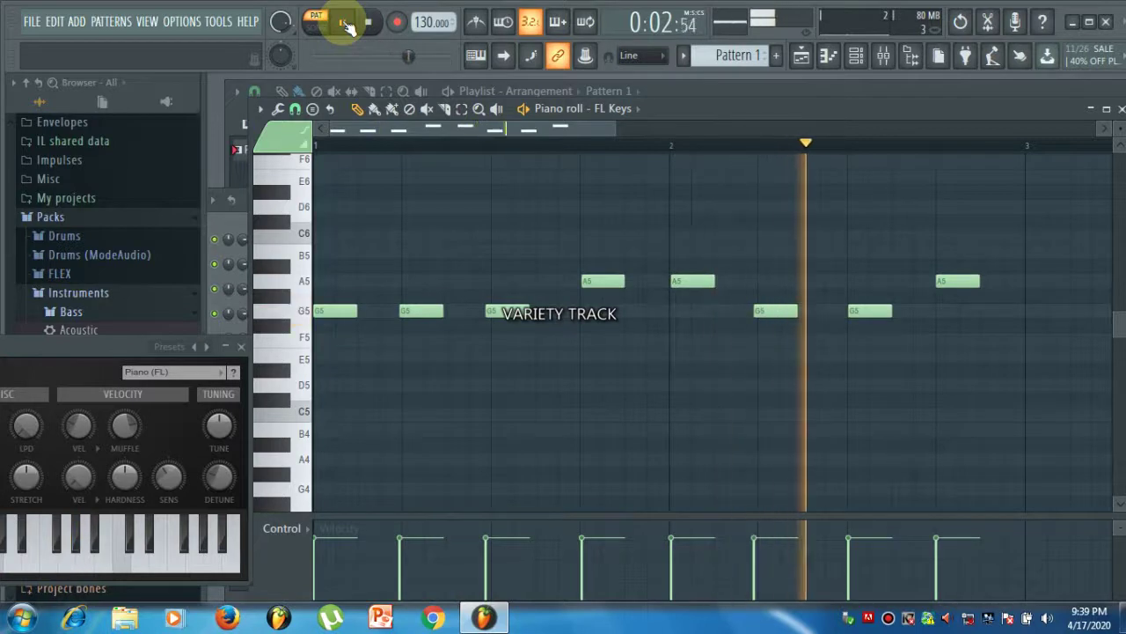
left_click(344, 23)
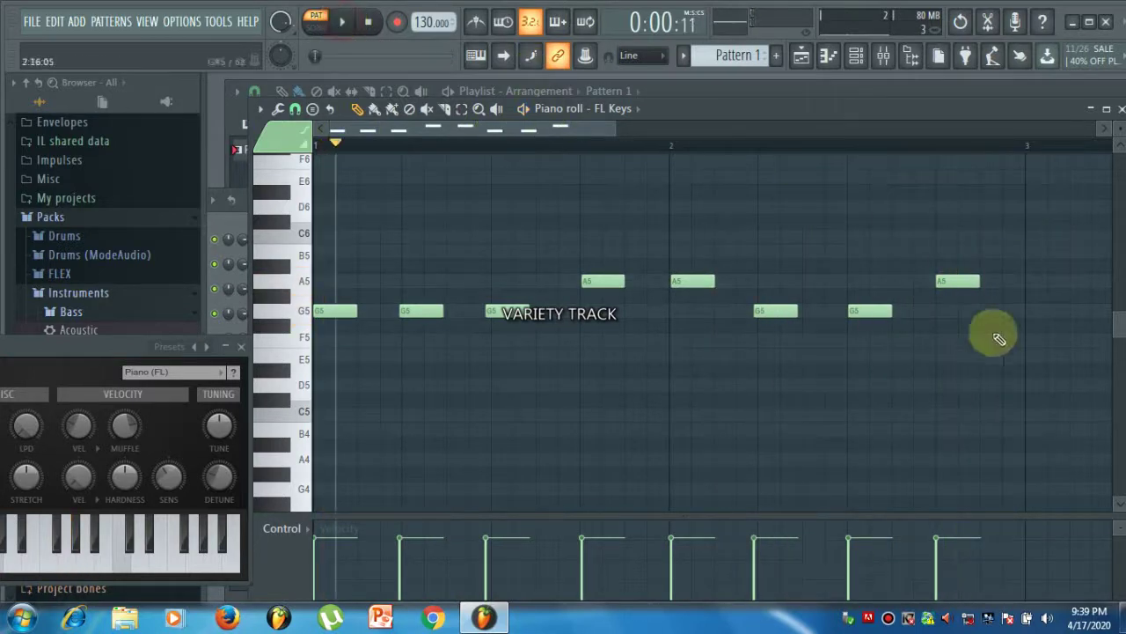
- Try drawing an E5 note at the start of bar 3, and delete it
left_click(952, 357)
left_click_drag(957, 358, 1049, 346)
left_click_drag(498, 126, 583, 114)
mouse_move(781, 356)
left_mouse_down()
mouse_move(809, 359)
mouse_move(783, 359)
left_mouse_up()
scroll(799, 390, "up", 2)
scroll(800, 390, "down", 2)
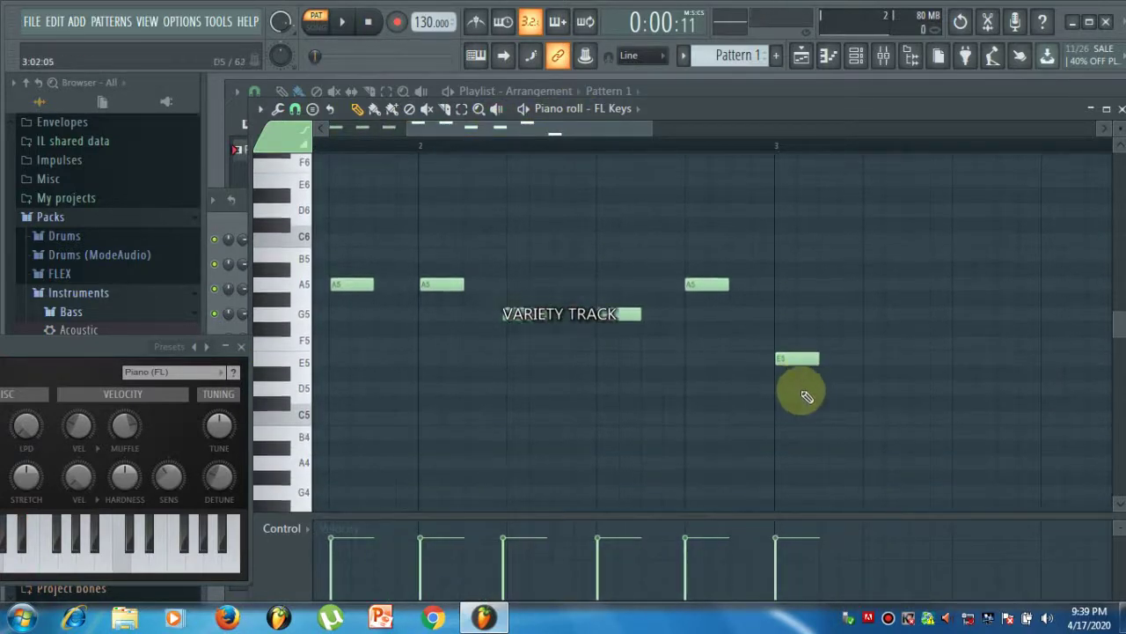
right_click(790, 356)
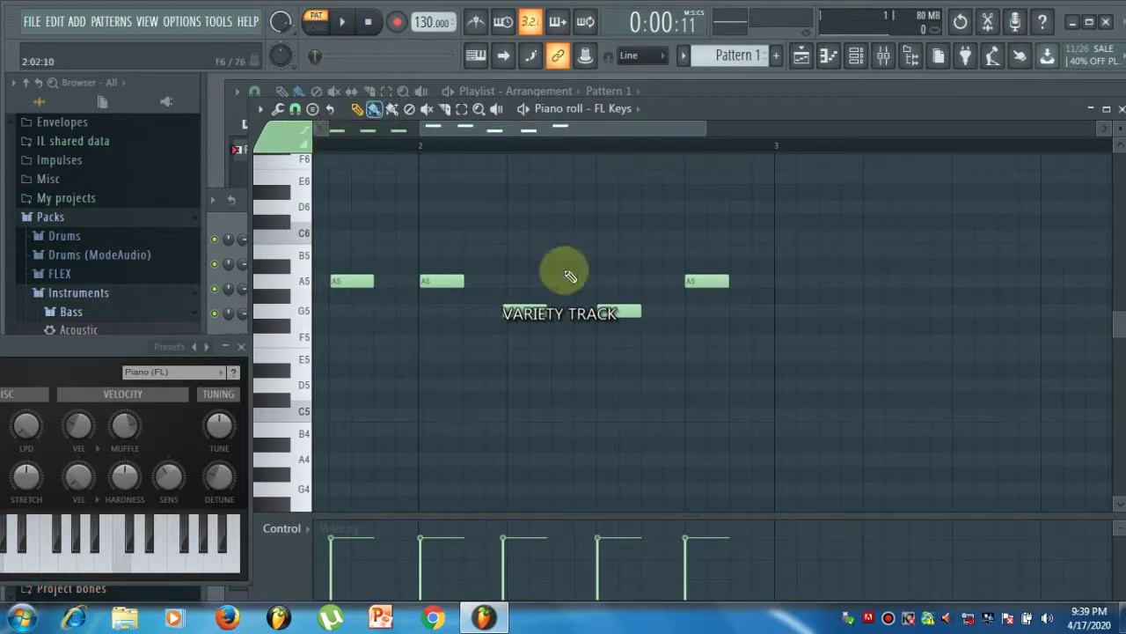
- Switch to the Paint tool and test it by painting and deleting an E5 note at the start of bar 1
mouse_move(634, 150)
left_mouse_down()
mouse_move(472, 131)
mouse_move(363, 95)
left_mouse_up()
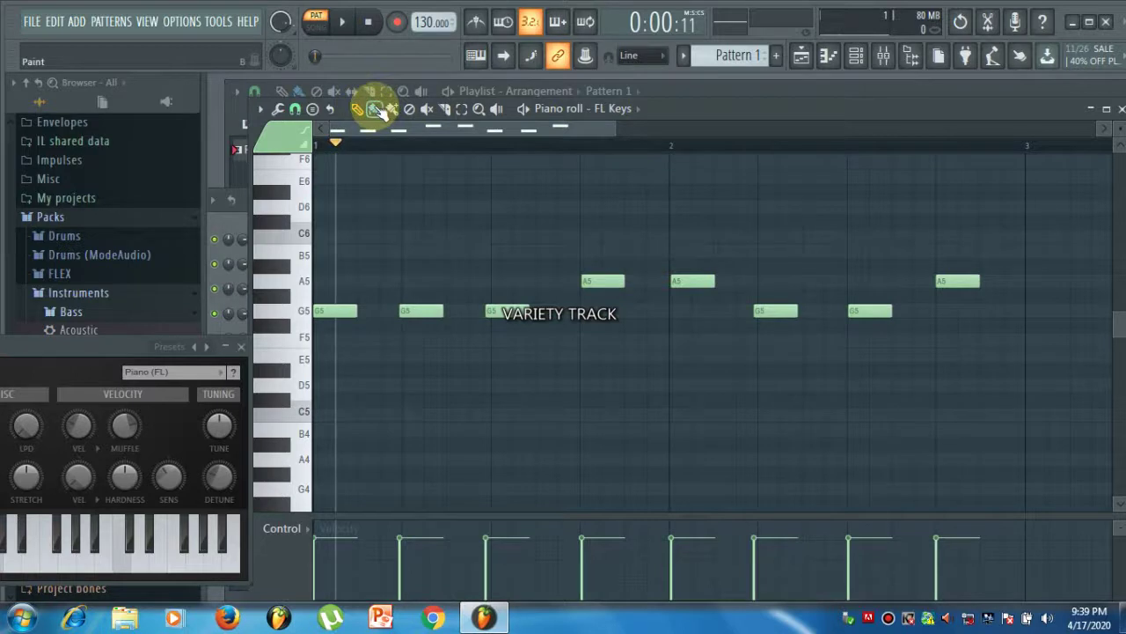
left_click(375, 109)
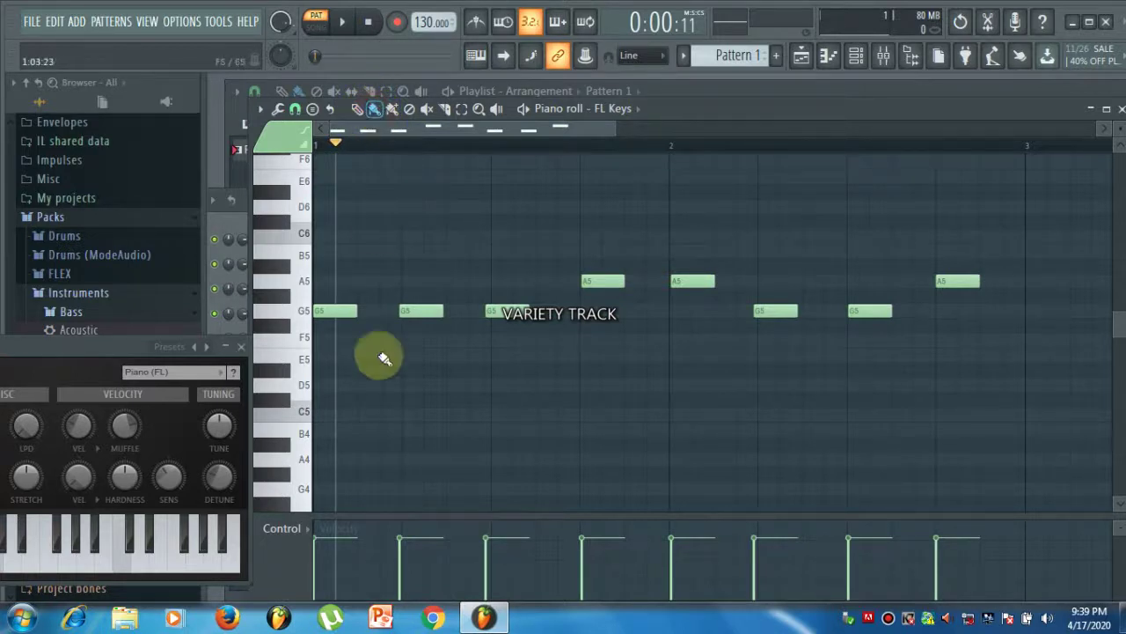
left_click(326, 357)
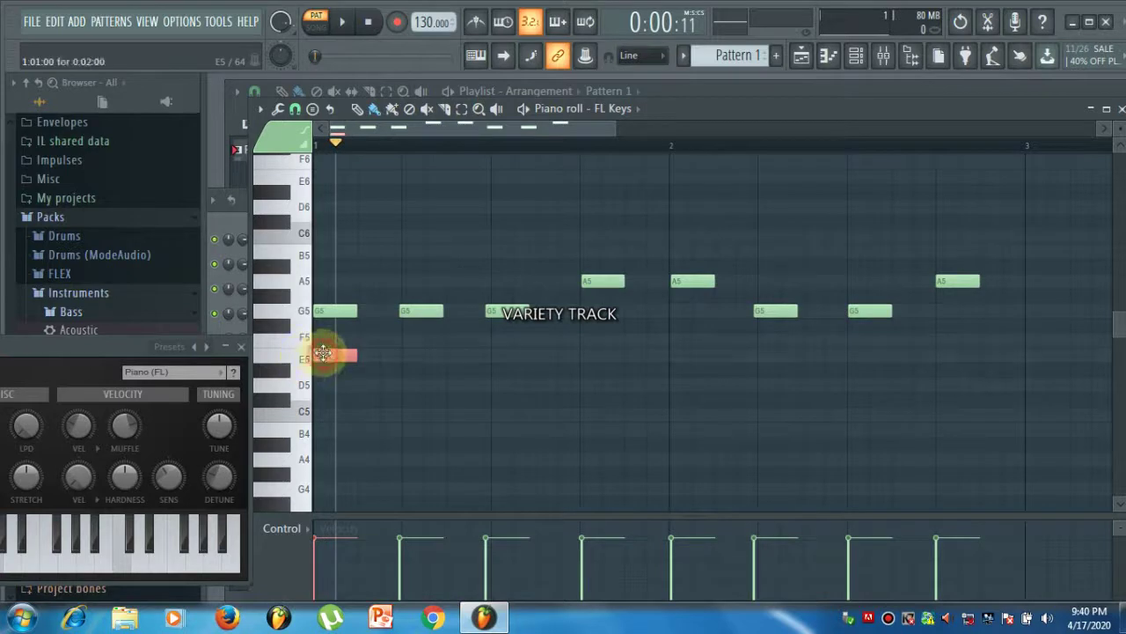
right_click(320, 356)
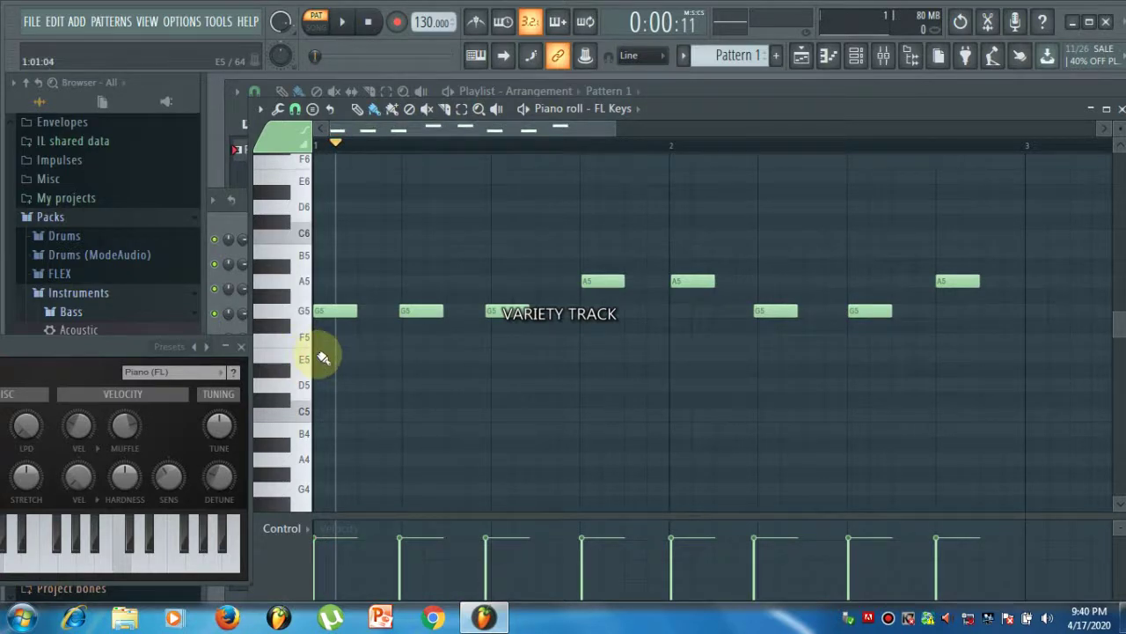
left_click(323, 357)
right_click(322, 354)
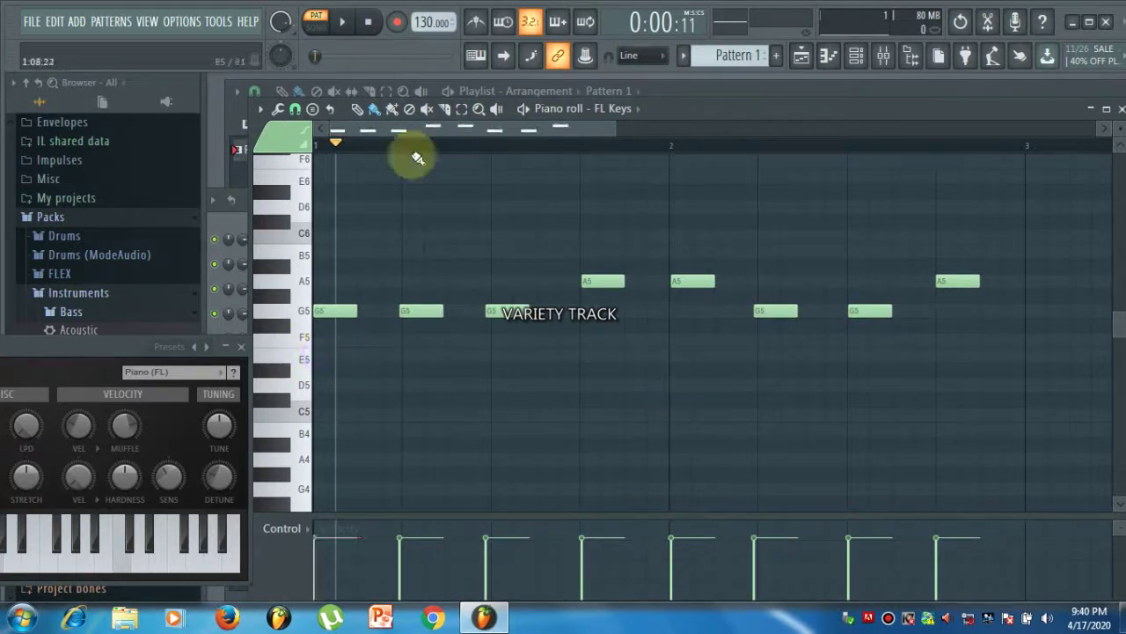
- Review the piano roll's grid snap options without changing the setting
left_click(297, 108)
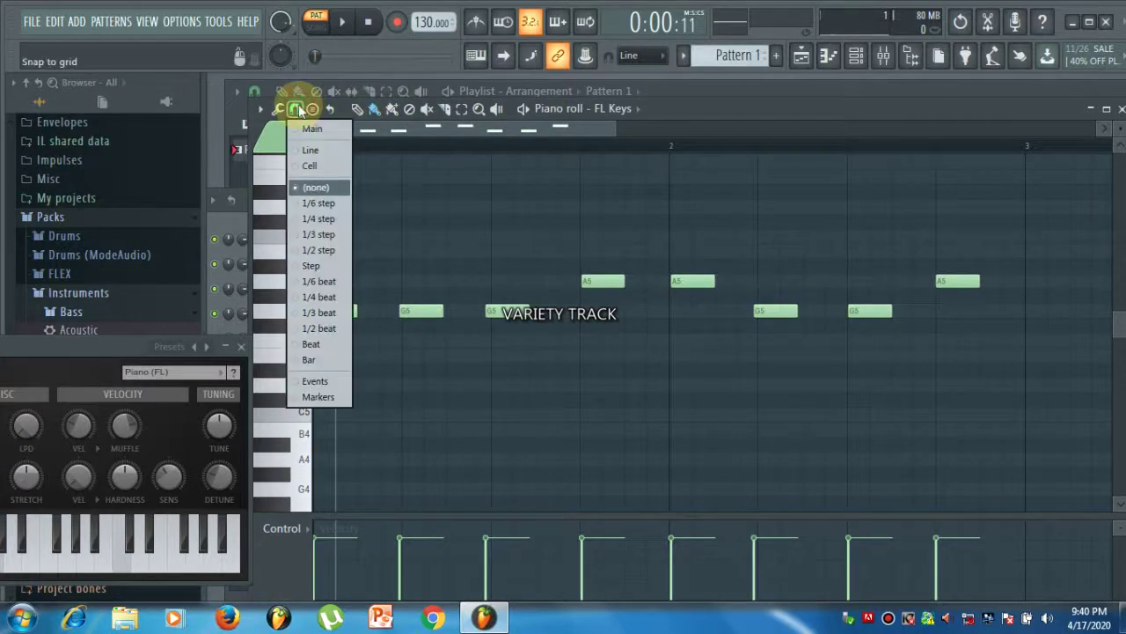
left_click(298, 110)
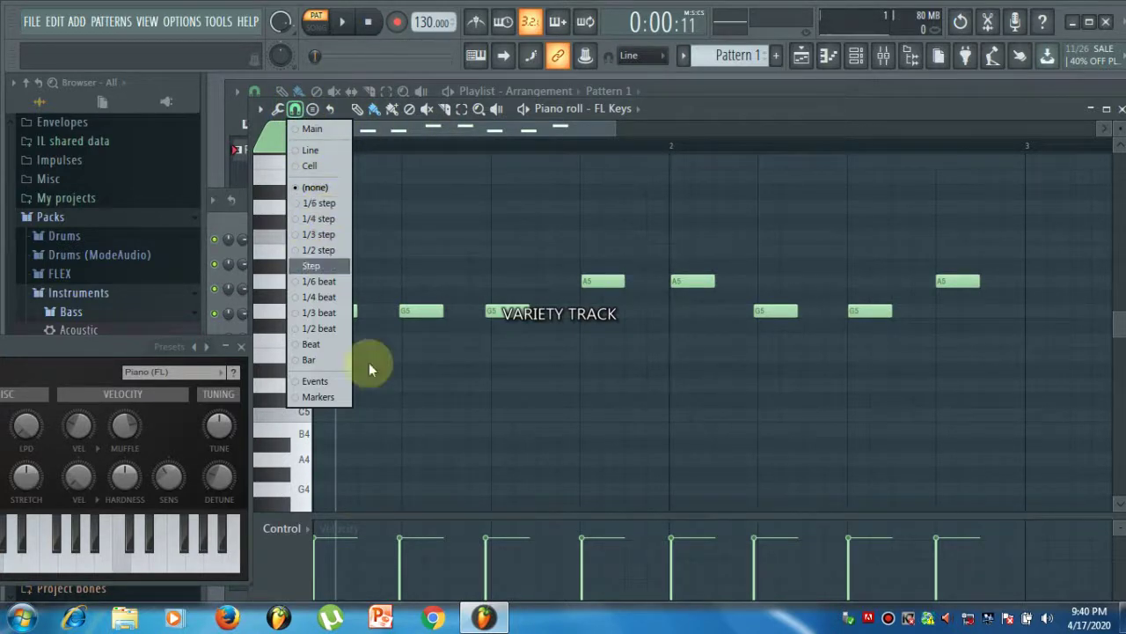
left_click(768, 105)
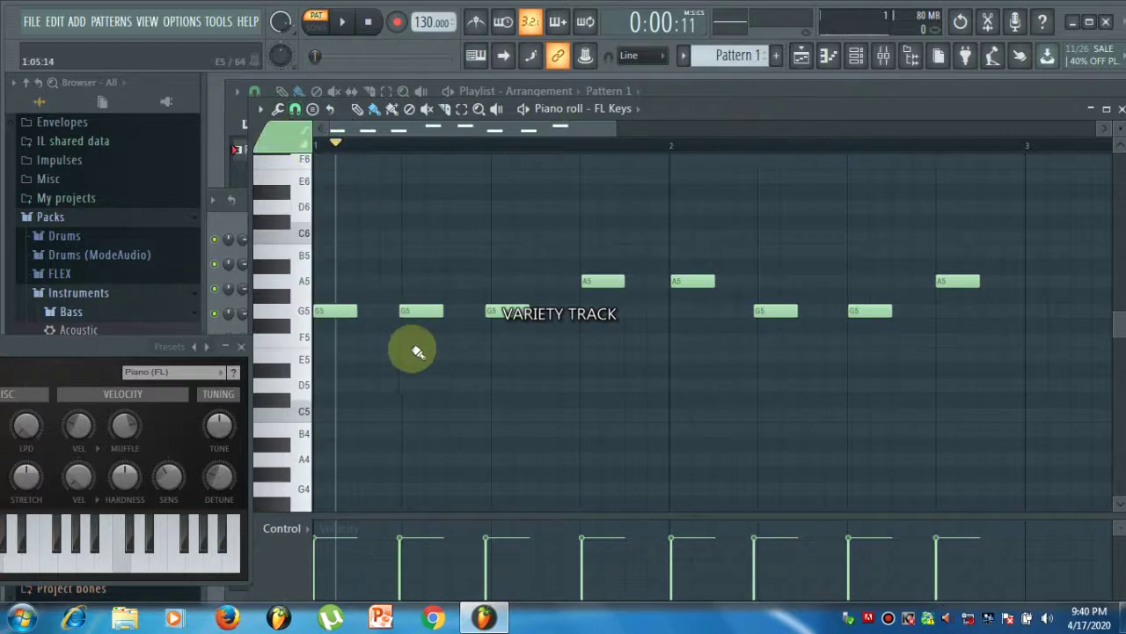
- Paint three unsnapped D#5 notes below the first bar's melody and play the pattern to hear their timing
left_click_drag(418, 370, 504, 368)
left_click(651, 370)
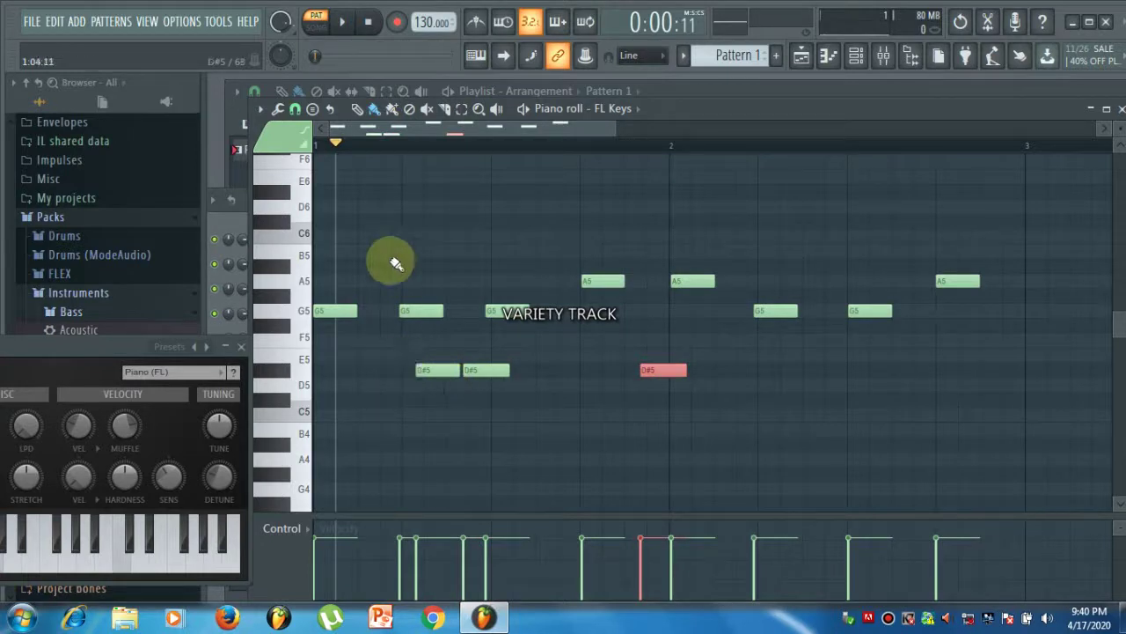
key("space")
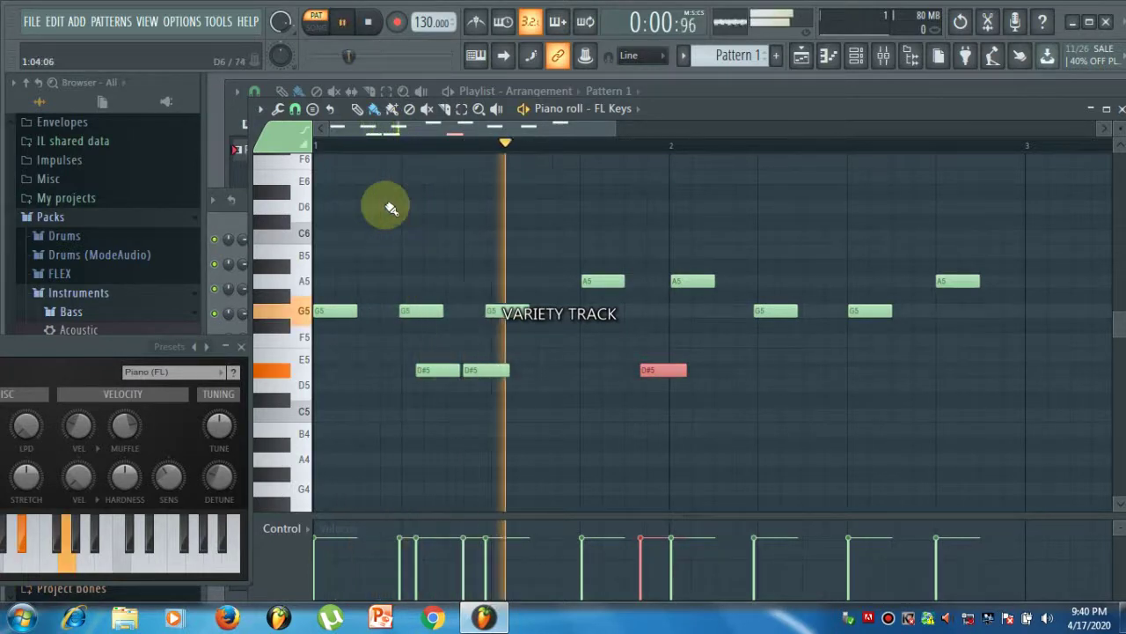
key("space")
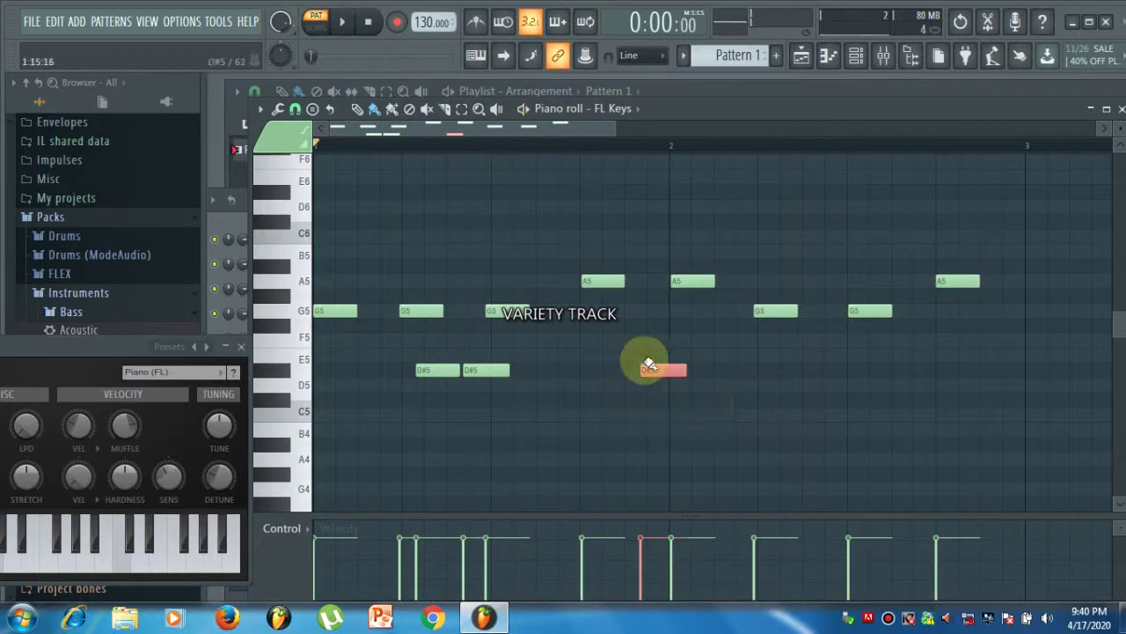
- Delete the three painted D#5 notes
right_click(660, 371)
right_click(474, 373)
right_click(451, 370)
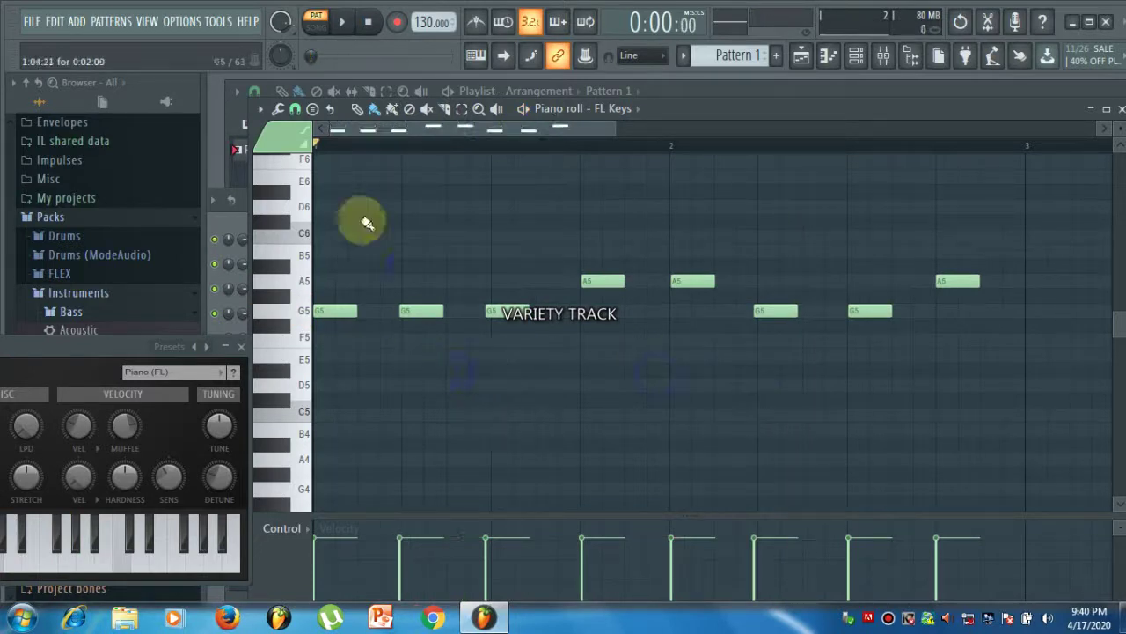
- Set the piano roll's grid snap to 1/4 step
left_click(293, 109)
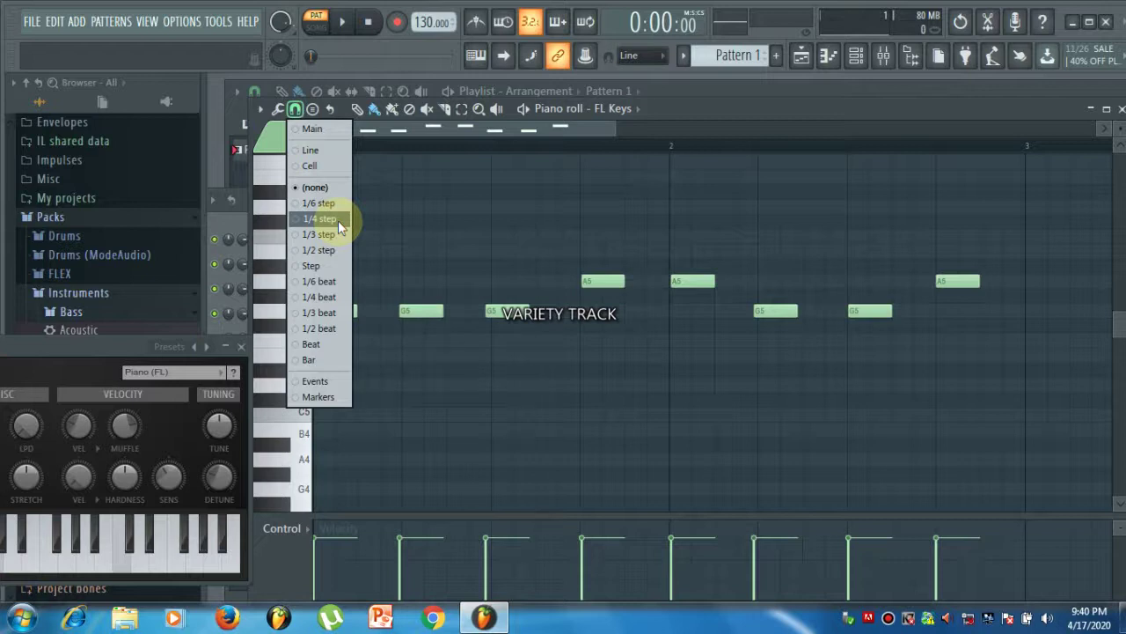
left_click(338, 220)
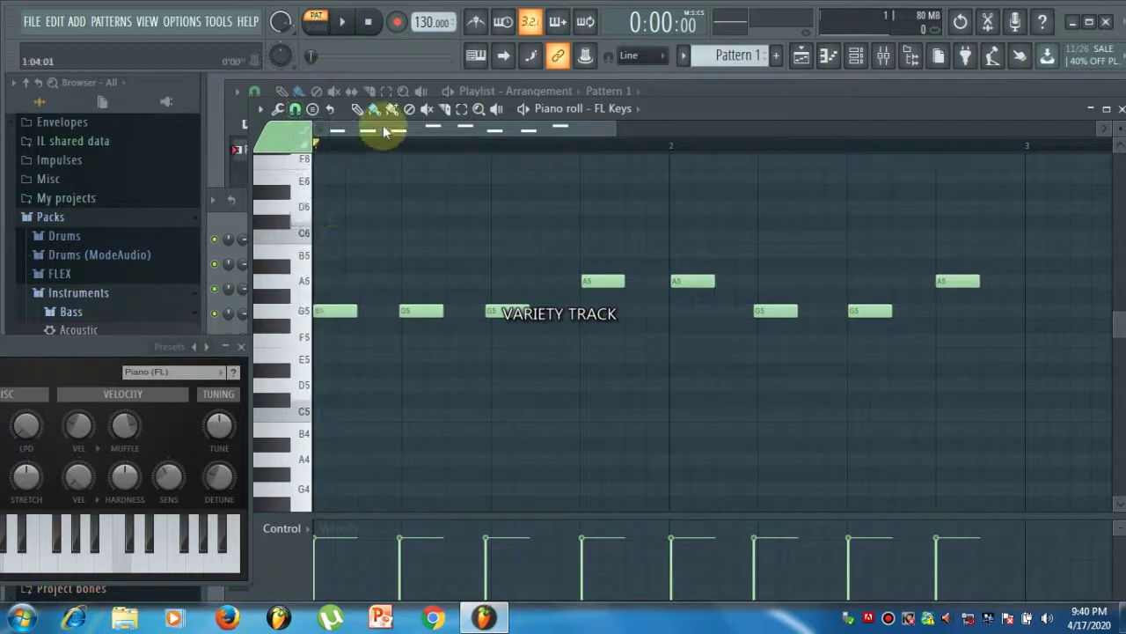
- Try painting a run of three E5 notes from the start of bar 3, and delete them
mouse_move(377, 127)
left_mouse_down()
mouse_move(518, 112)
mouse_move(554, 346)
mouse_move(540, 432)
mouse_move(532, 359)
mouse_move(1004, 352)
left_mouse_up()
left_click(529, 357)
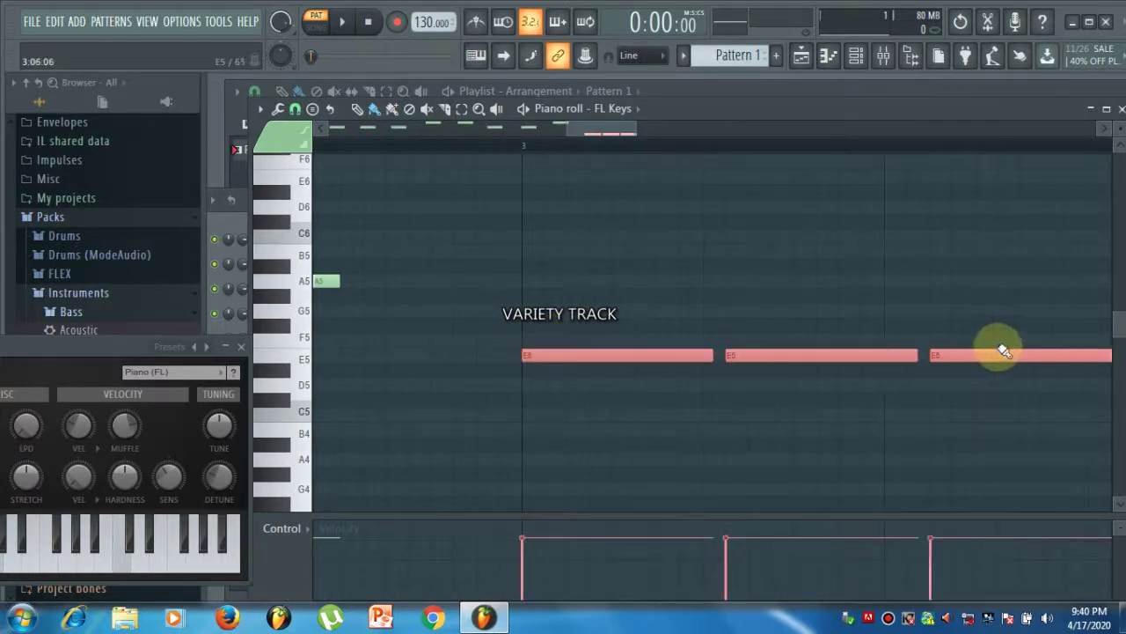
scroll(935, 393, "down", 5)
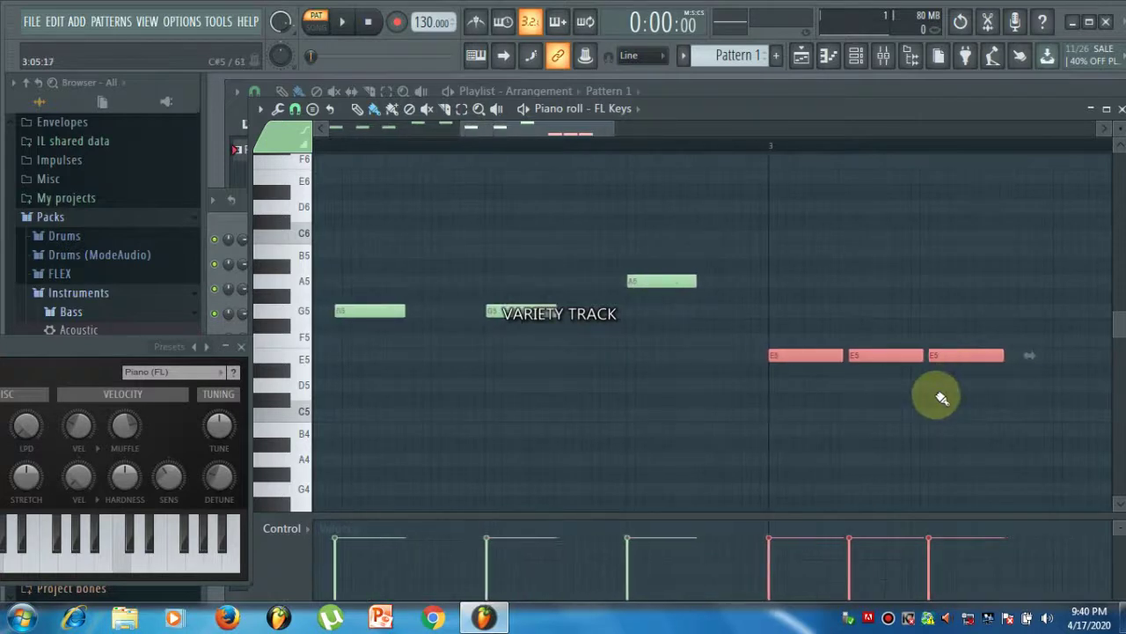
right_click(956, 357)
right_click(909, 358)
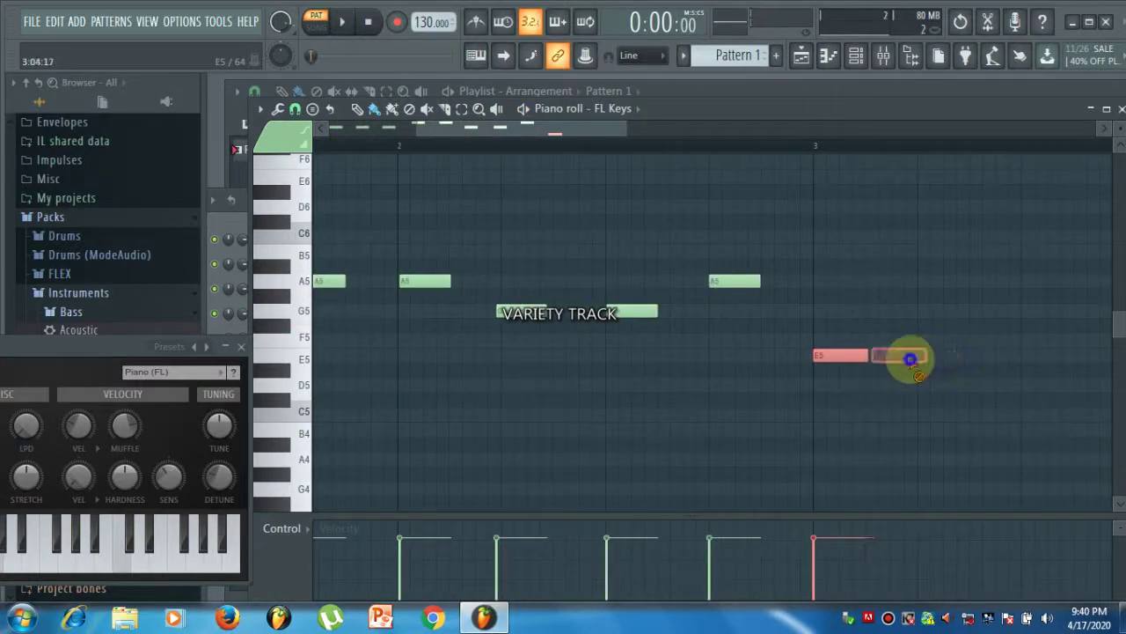
right_click(825, 356)
- Paint a run of five consecutive E5 notes from the start of bar 3 and play the pattern from just before them
mouse_move(819, 352)
left_mouse_down()
mouse_move(945, 329)
mouse_move(1084, 328)
left_mouse_up()
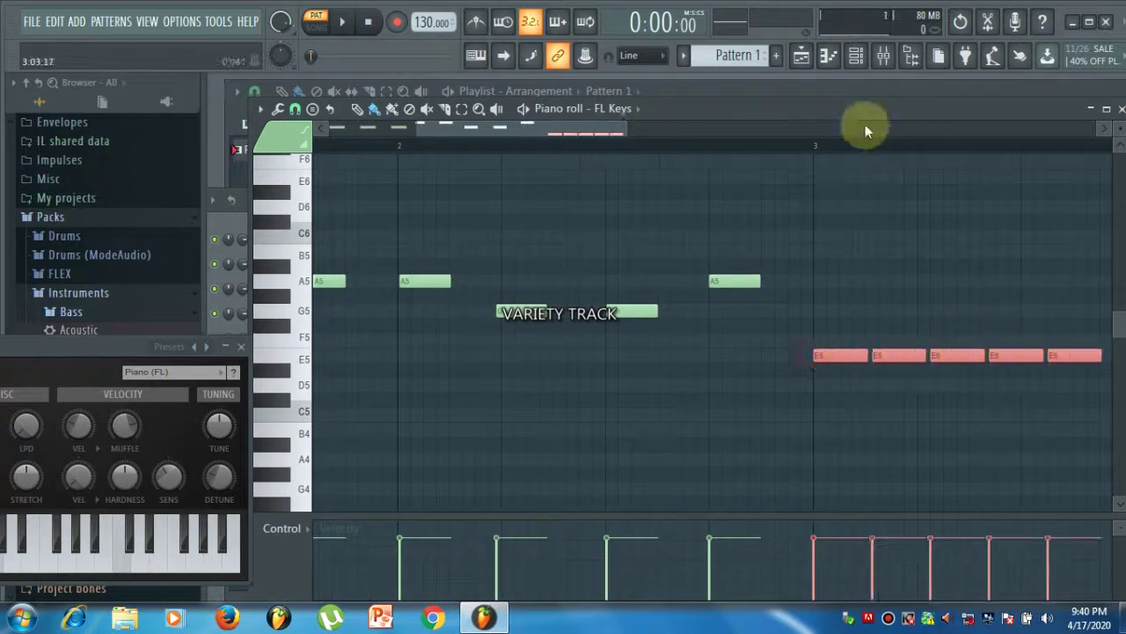
left_click(795, 143)
key("space")
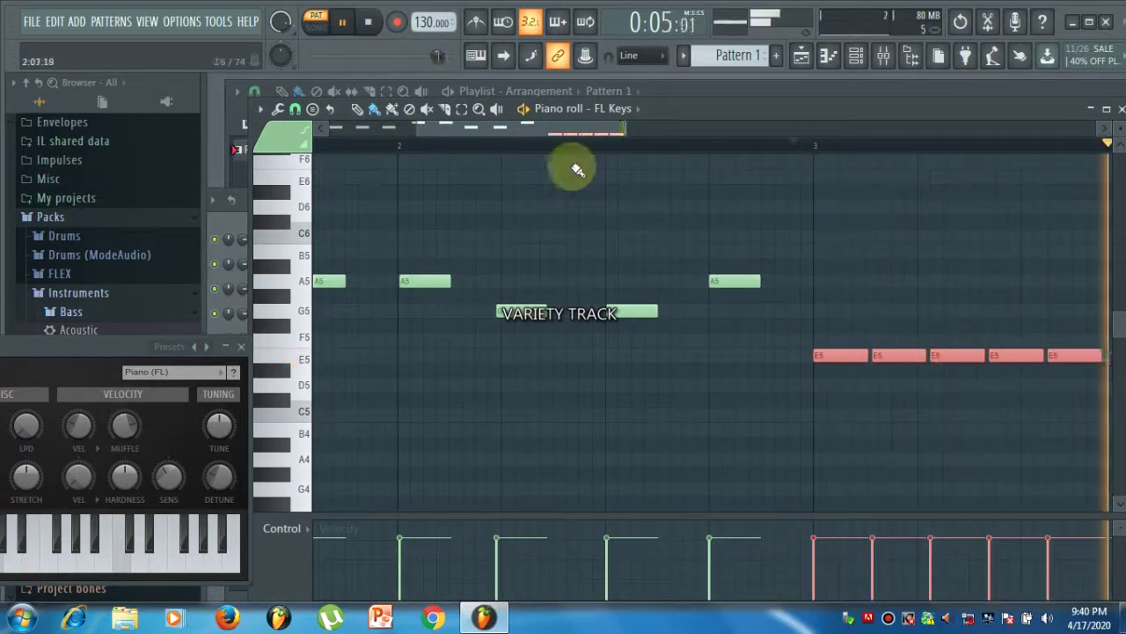
- Paint a long run of G#5 notes from just after the start of bar 3 to late bar 4, and play them
key("space")
left_click_drag(536, 126, 574, 141)
left_click_drag(589, 301, 1116, 264)
key("space")
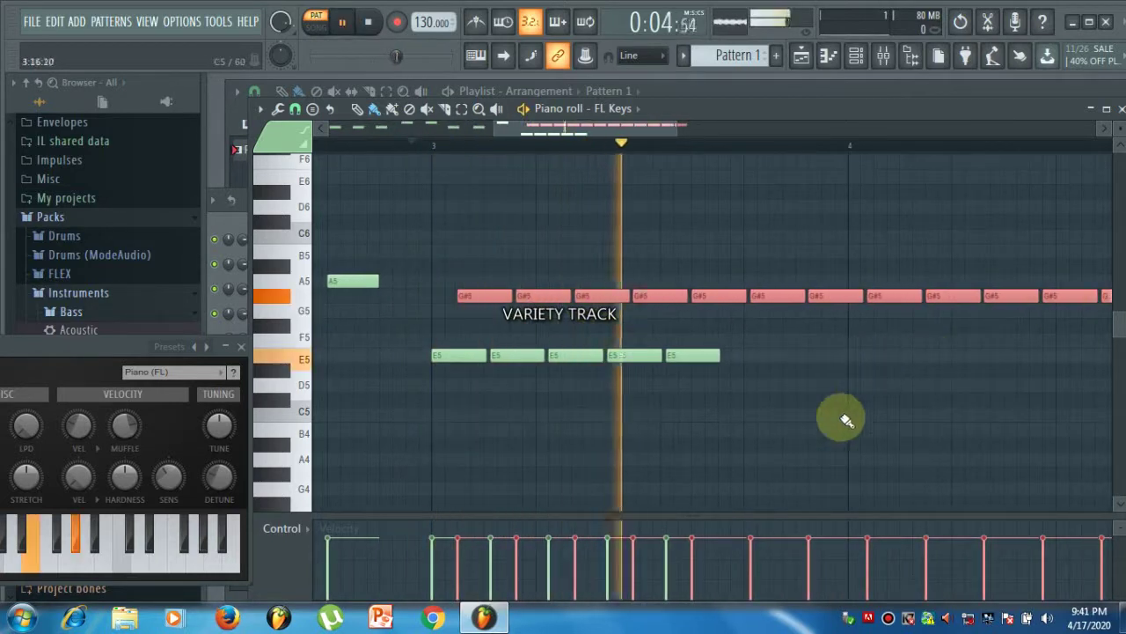
scroll(838, 415, "down", 4)
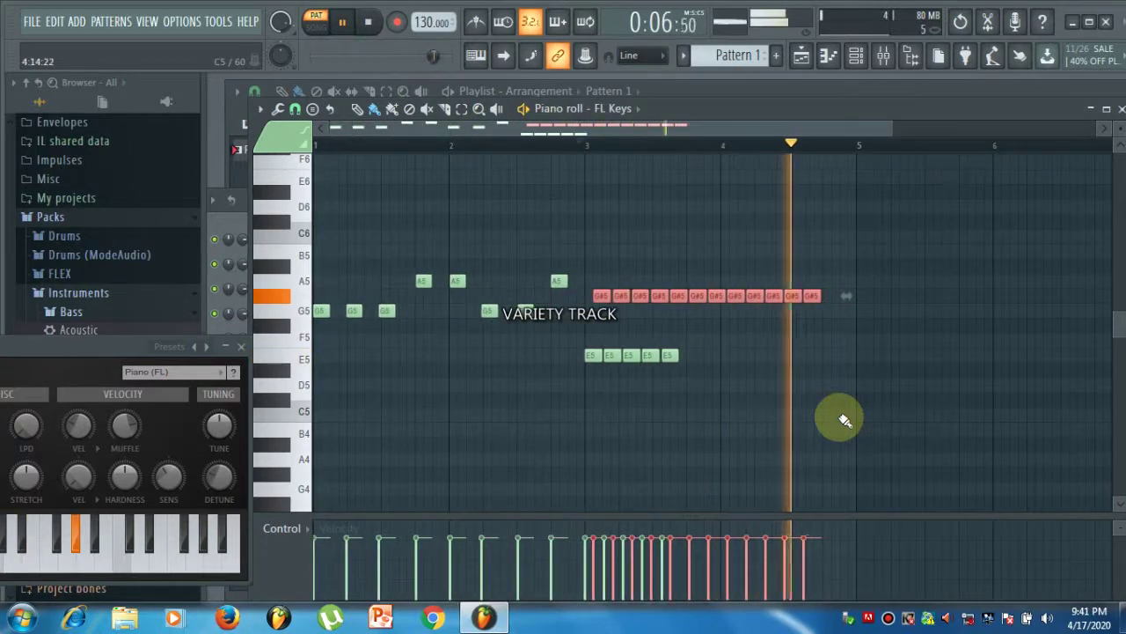
key("space")
- Select all the G#5 and E5 notes in bars 3 and 4 and delete them
left_click(461, 109)
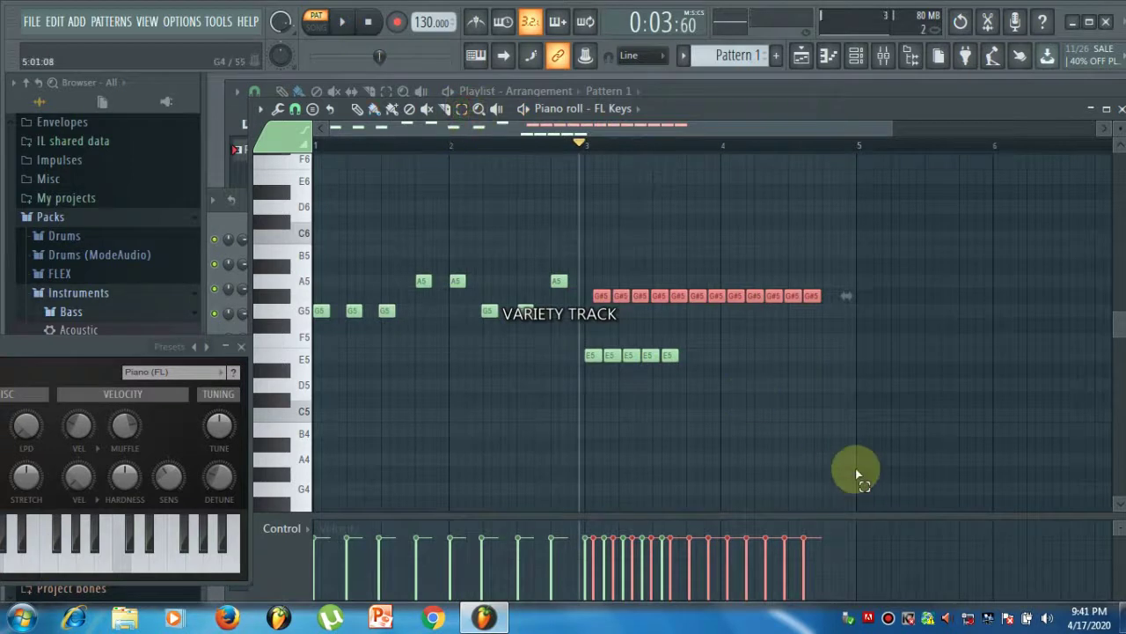
left_click_drag(857, 467, 600, 222)
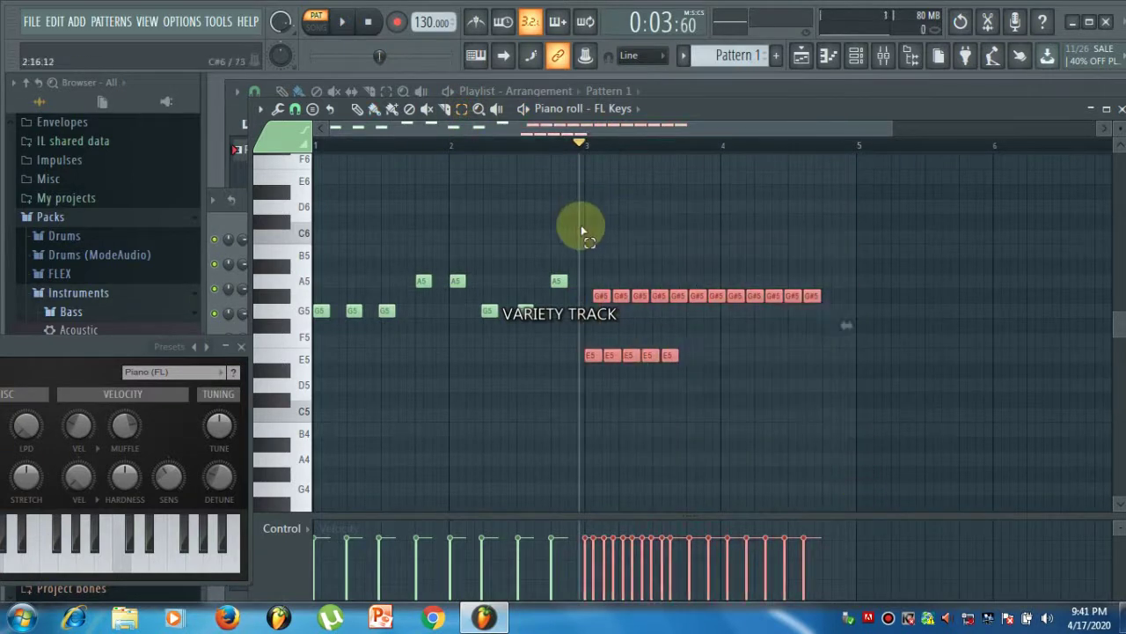
left_click(260, 108)
mouse_move(293, 151)
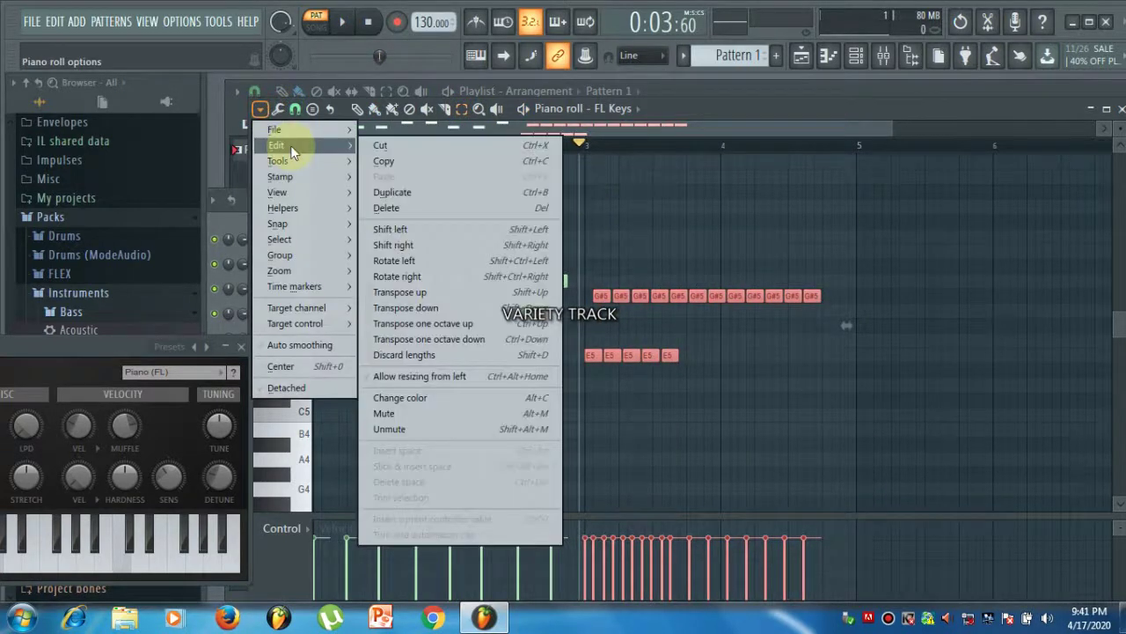
left_click(413, 208)
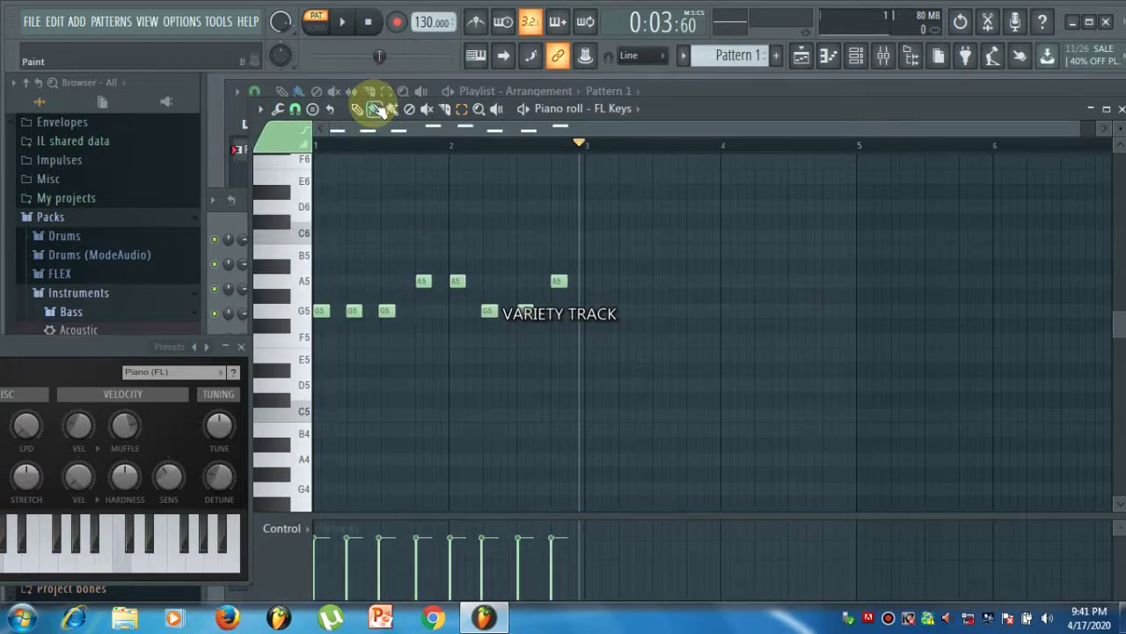
- Paint a dense run of very short A5 notes from mid bar 3 to bar 5, play briefly, and add one short F#5 note in bar 4
left_click(400, 109)
mouse_move(646, 280)
left_mouse_down()
mouse_move(868, 273)
mouse_move(867, 293)
left_mouse_up()
key("space")
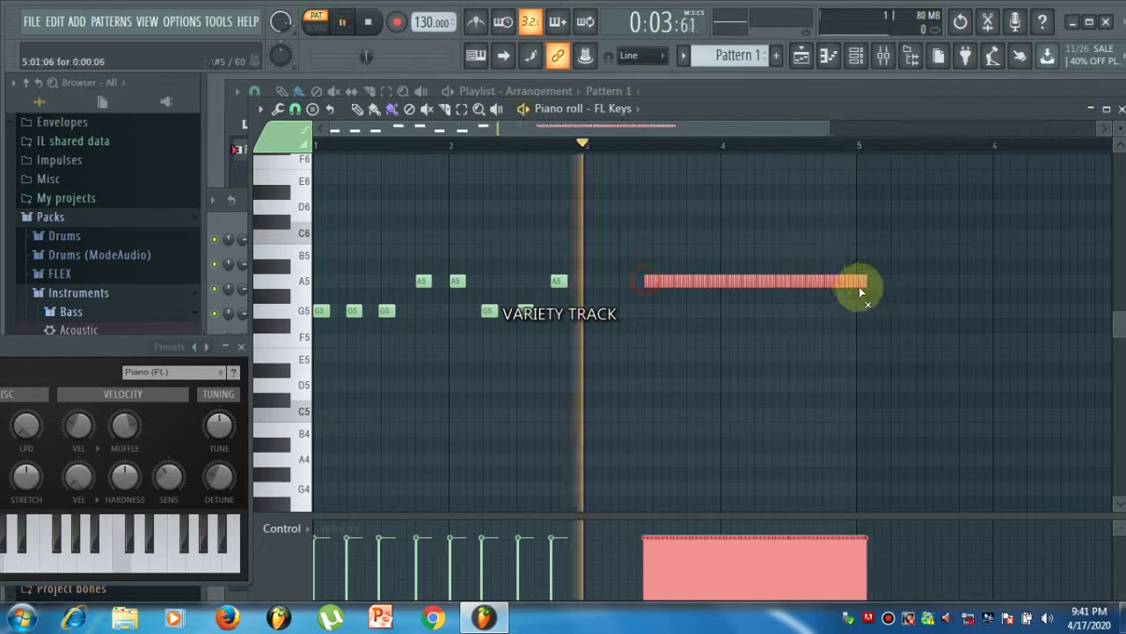
key("space")
right_click(796, 327)
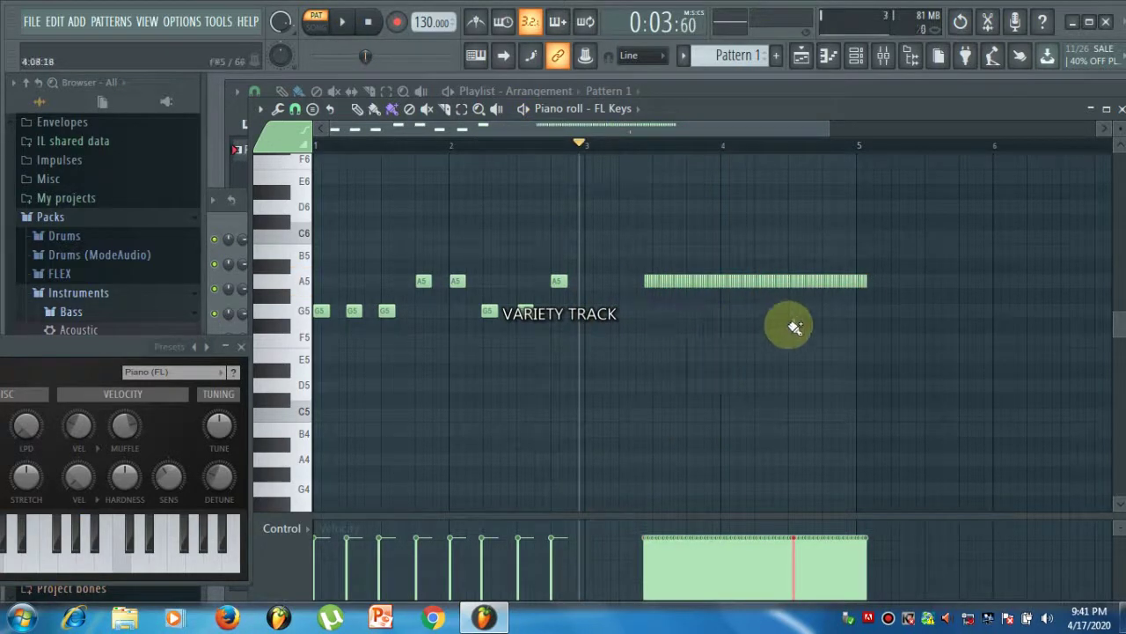
- Select the dense A5 run together with the single F#5 note and delete them
left_click(461, 108)
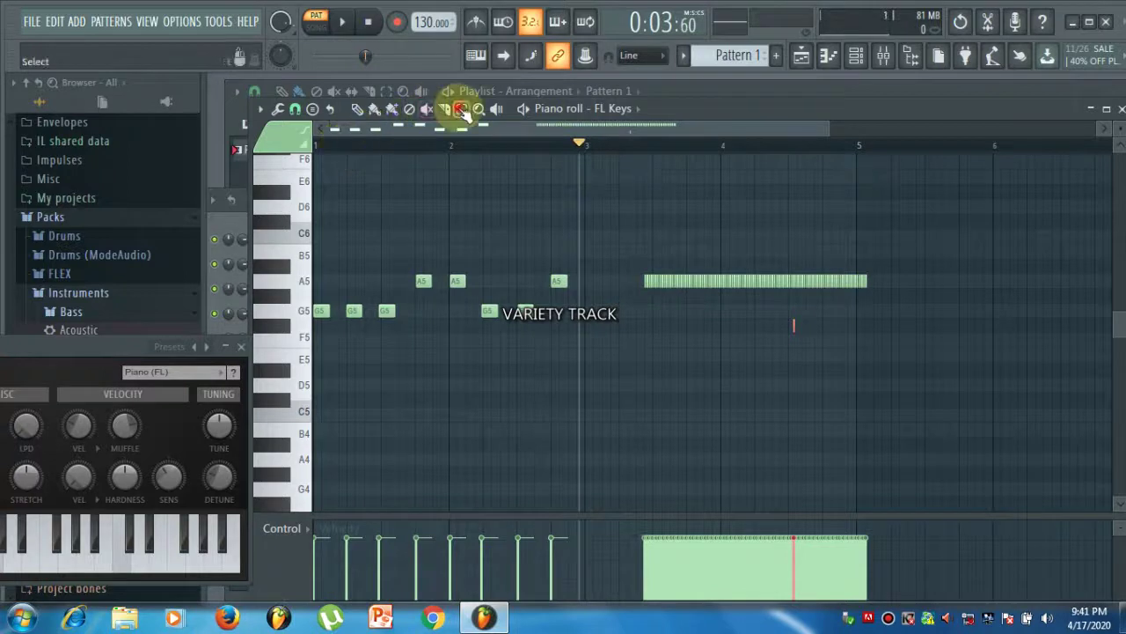
left_click_drag(916, 362, 616, 183)
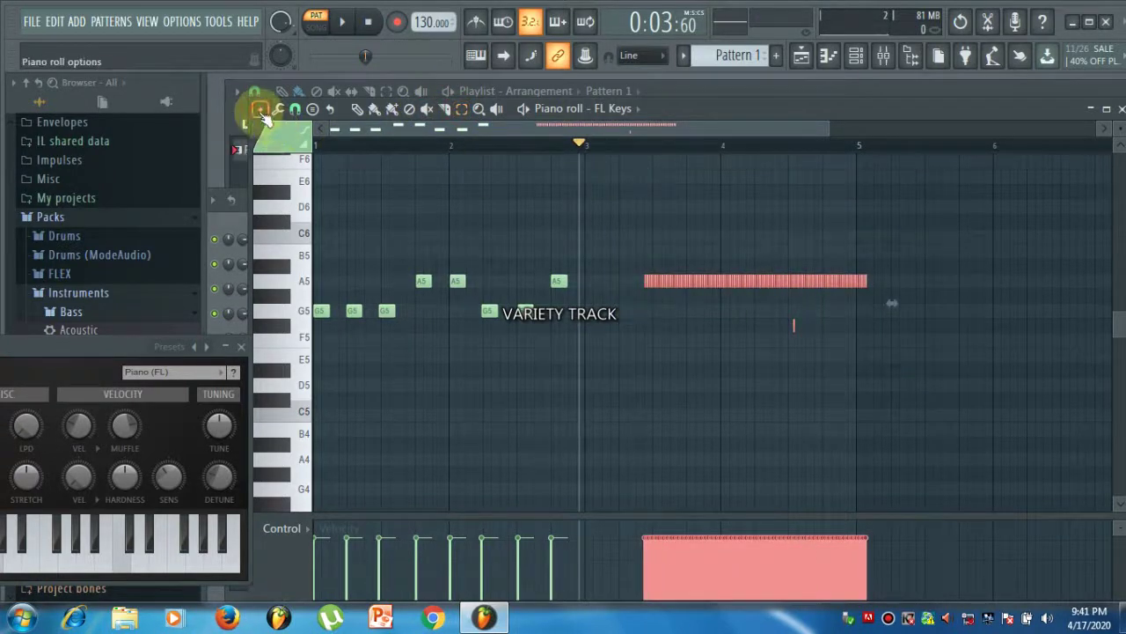
left_click(260, 110)
mouse_move(287, 162)
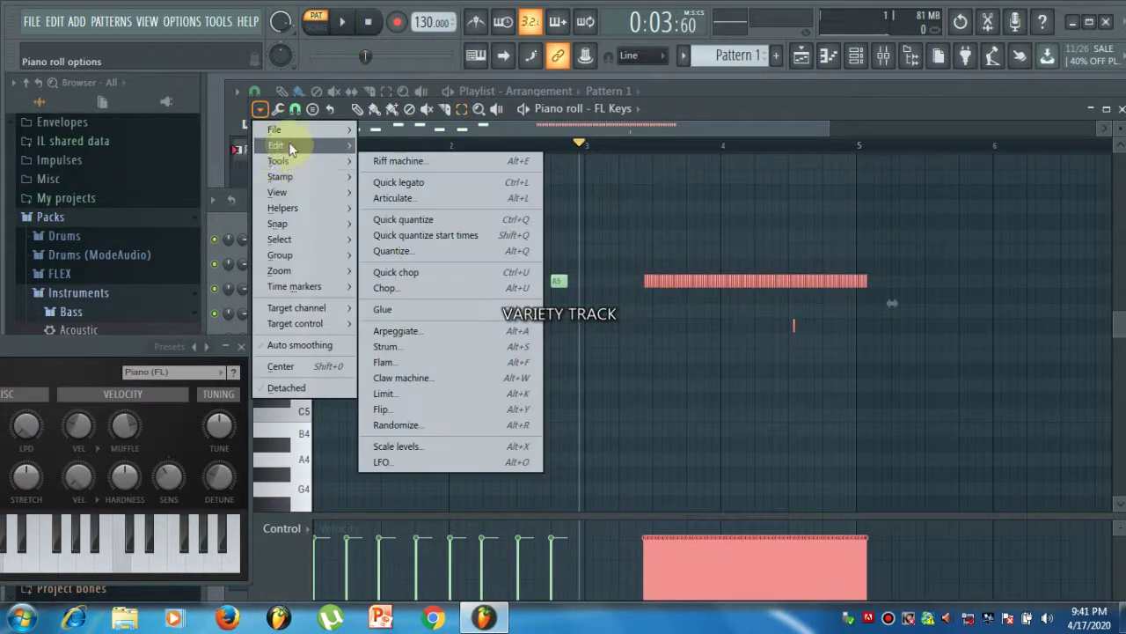
left_click(410, 209)
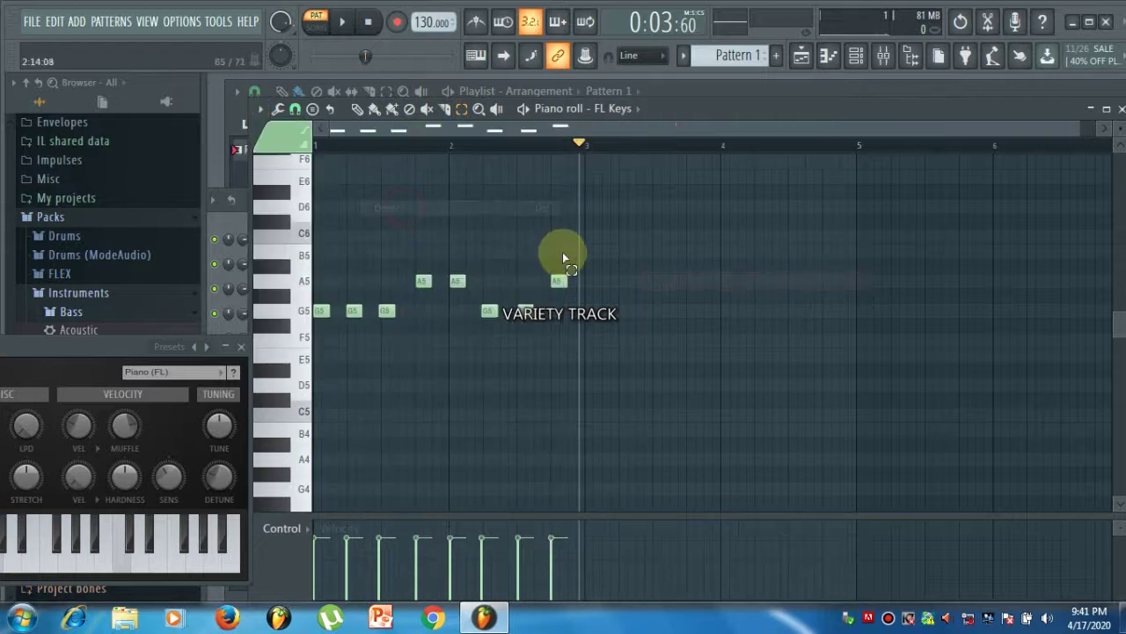
- Erase every note after the first three G5 notes with the Delete tool
left_click(410, 109)
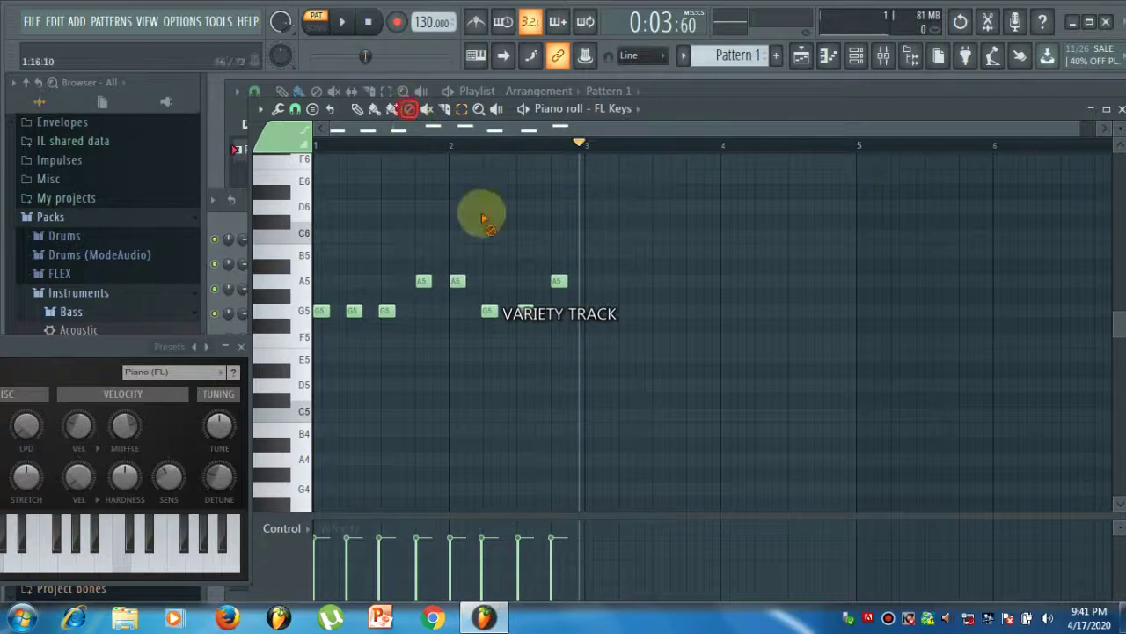
left_click(526, 310)
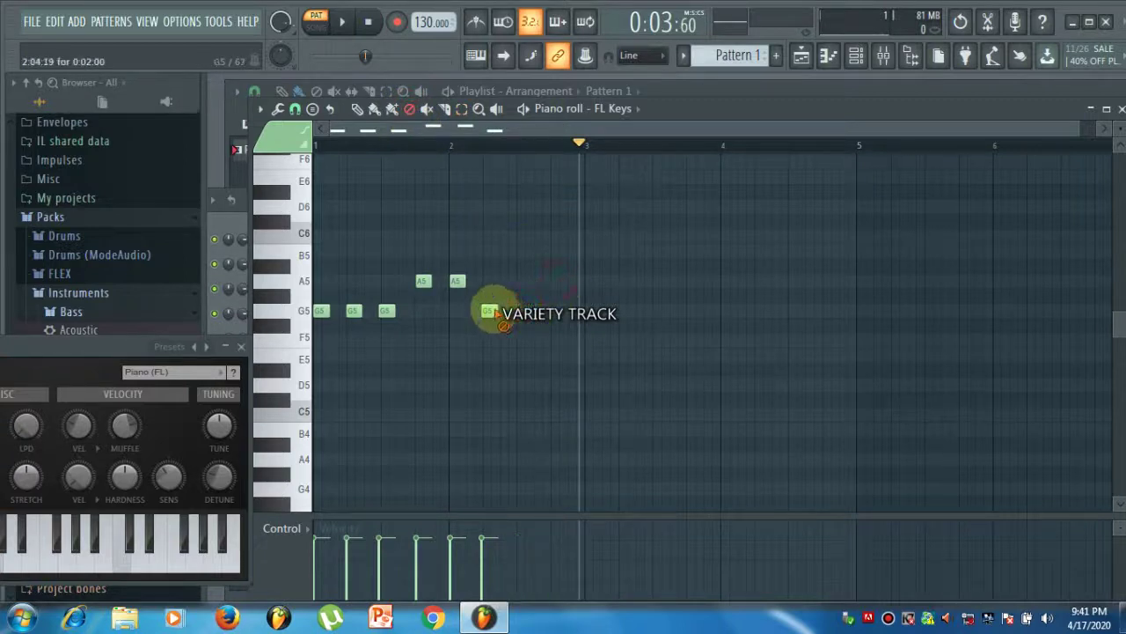
left_click(490, 311)
- Draw G5 notes on beat 4 of bar 1 and the start of bar 2, and an A5 note on beat 2 of bar 2
left_click(356, 109)
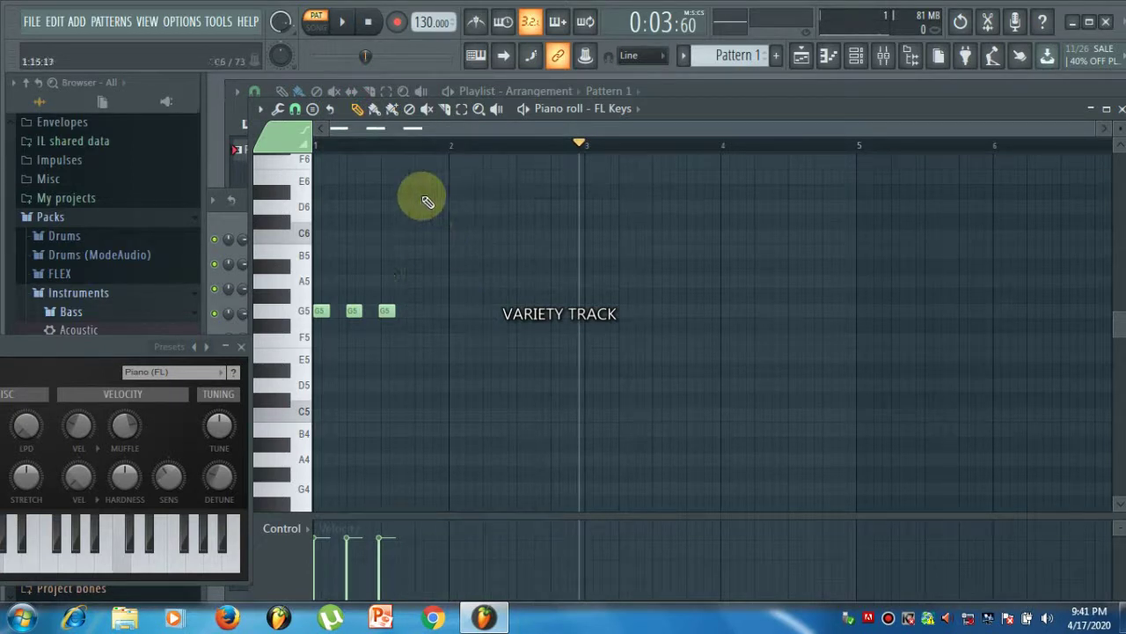
scroll(413, 343, "up", 2)
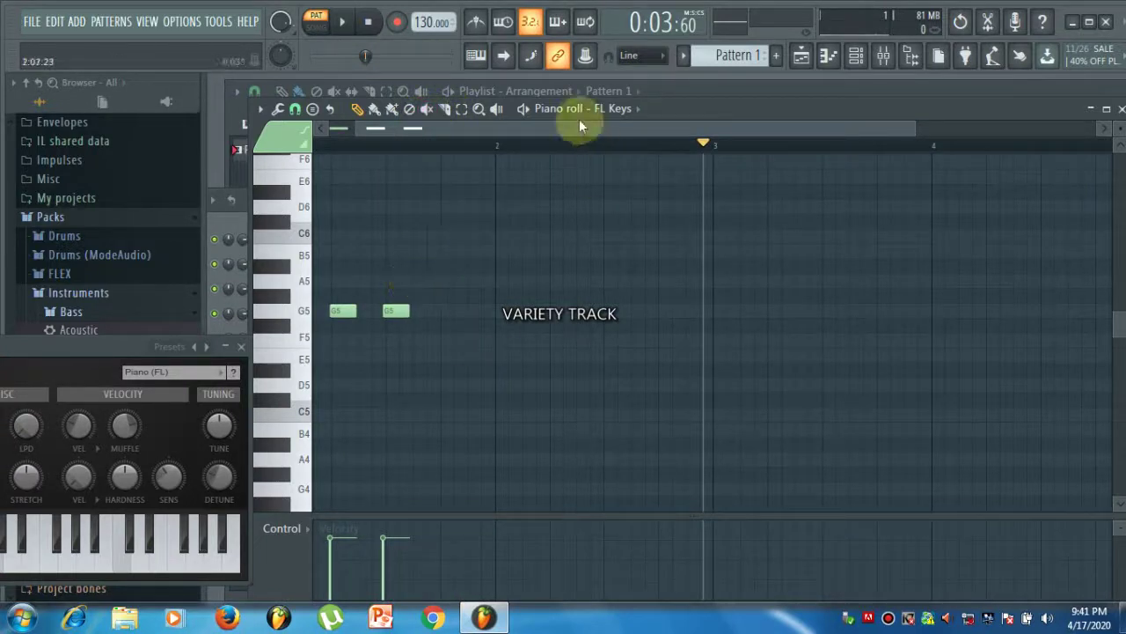
left_click_drag(554, 130, 528, 130)
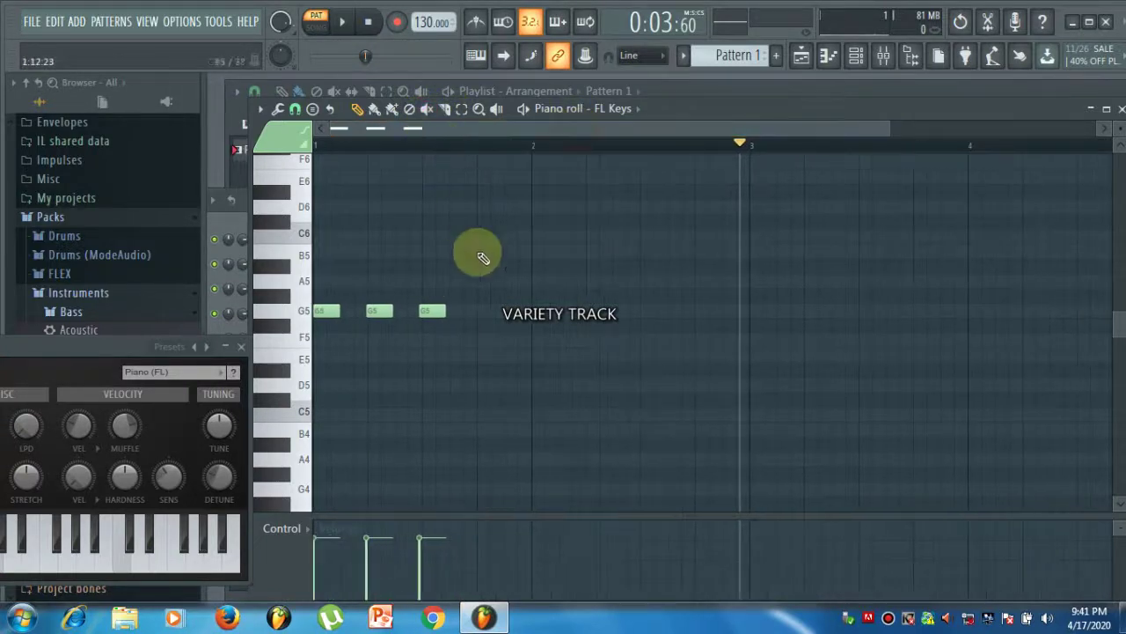
left_click(483, 313)
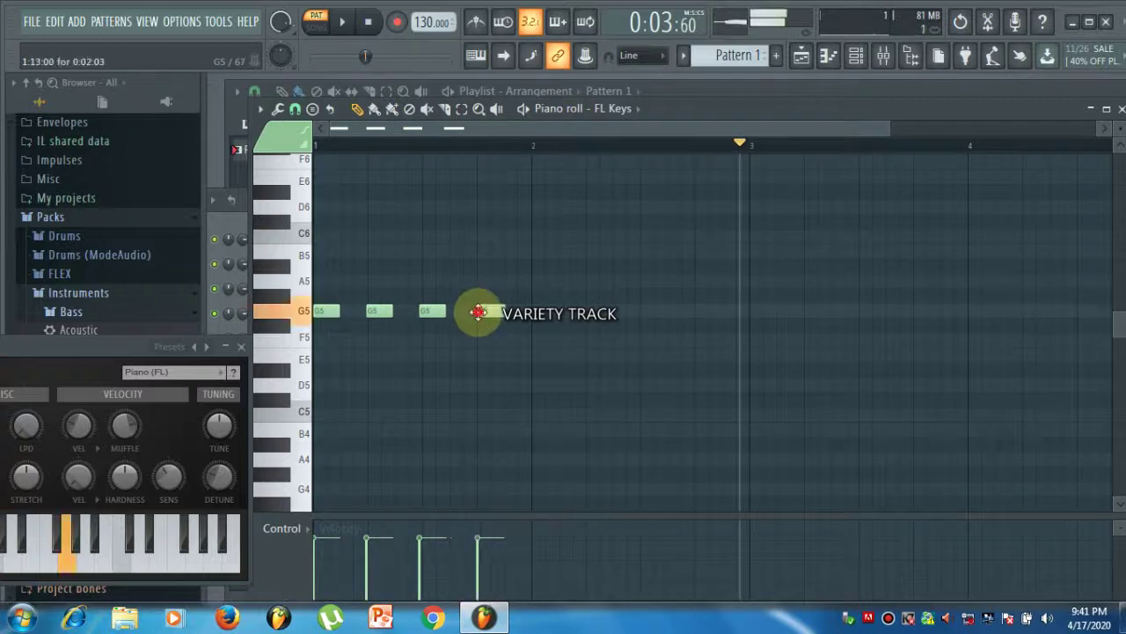
left_click(532, 308)
left_click(588, 282)
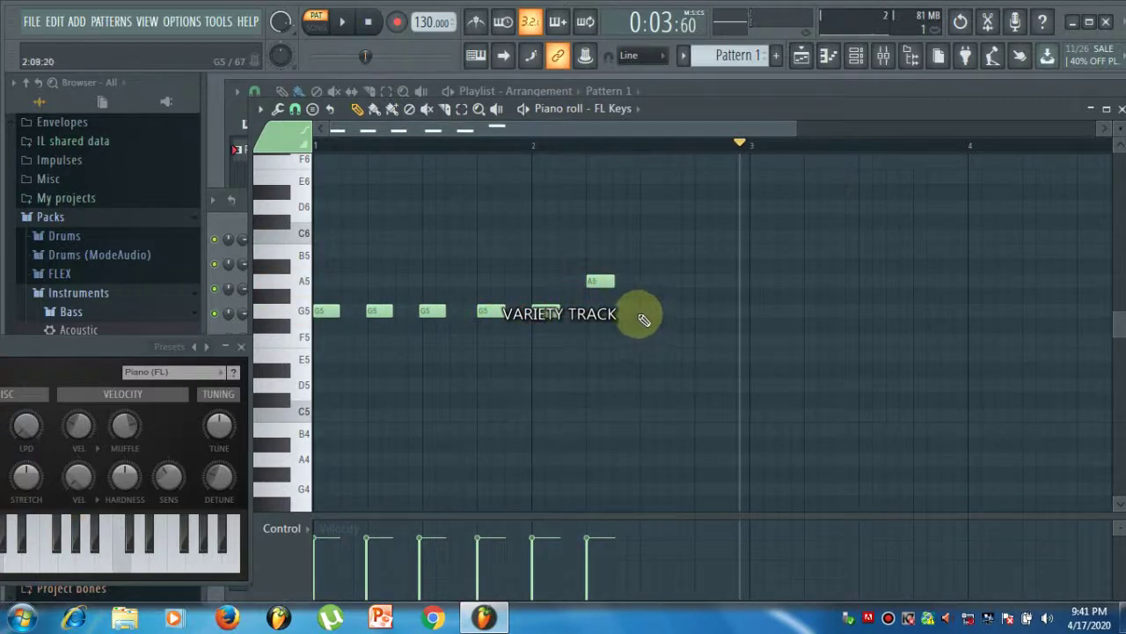
- Try placing a G5 note just past beat 3 of bar 2, reapply the 1/4 step snap, and remove the note
left_click_drag(647, 312, 661, 305)
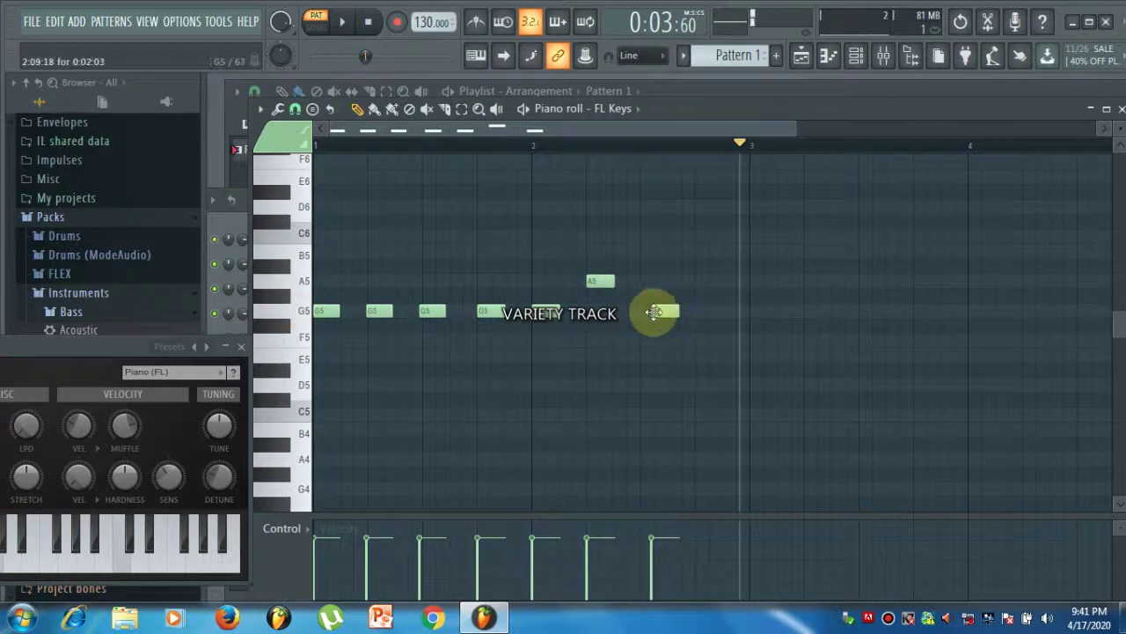
left_click(295, 109)
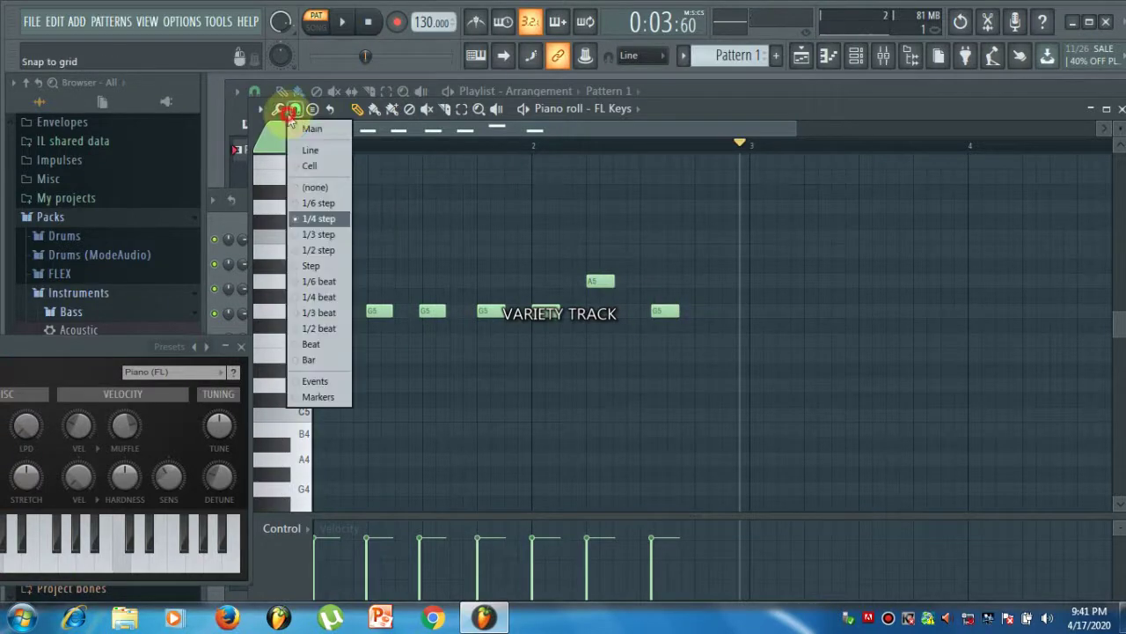
left_click(326, 218)
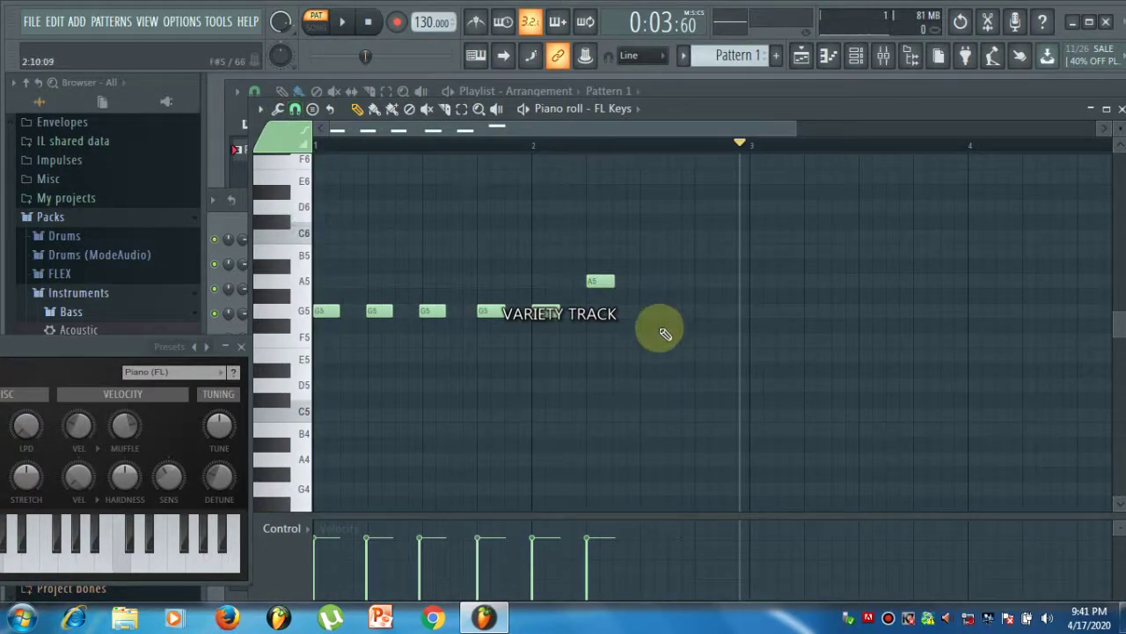
- Draw four G5 notes about a beat apart from beat 3 of bar 2, followed by an A5 and a C6 note in bar 3
scroll(659, 327, "up", 1)
left_click(647, 312)
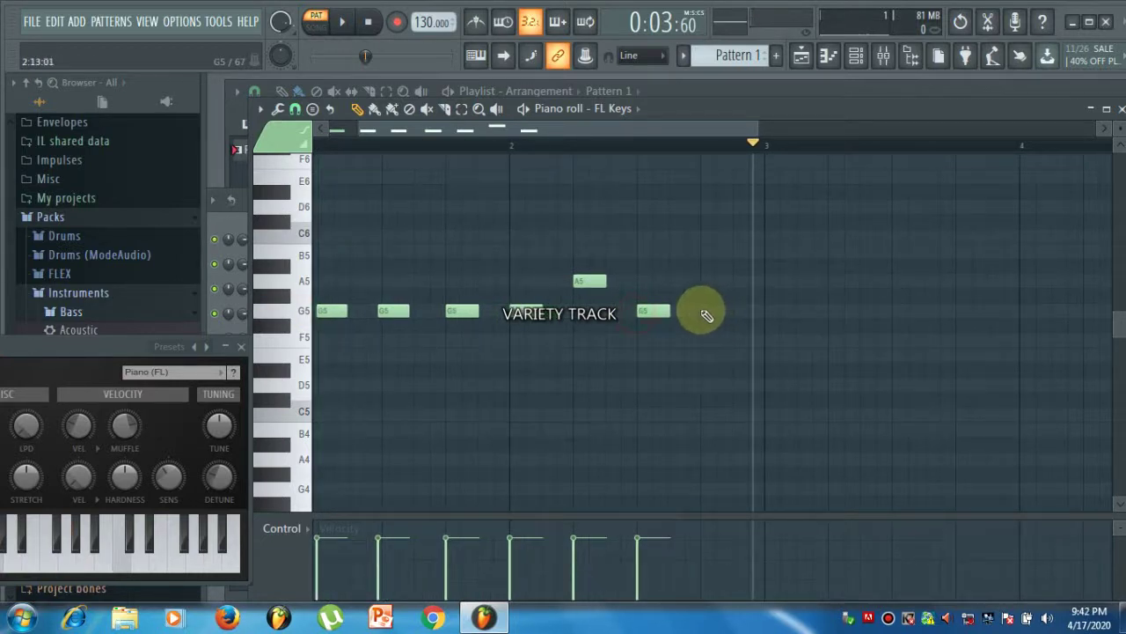
left_click(709, 310)
left_click(771, 312)
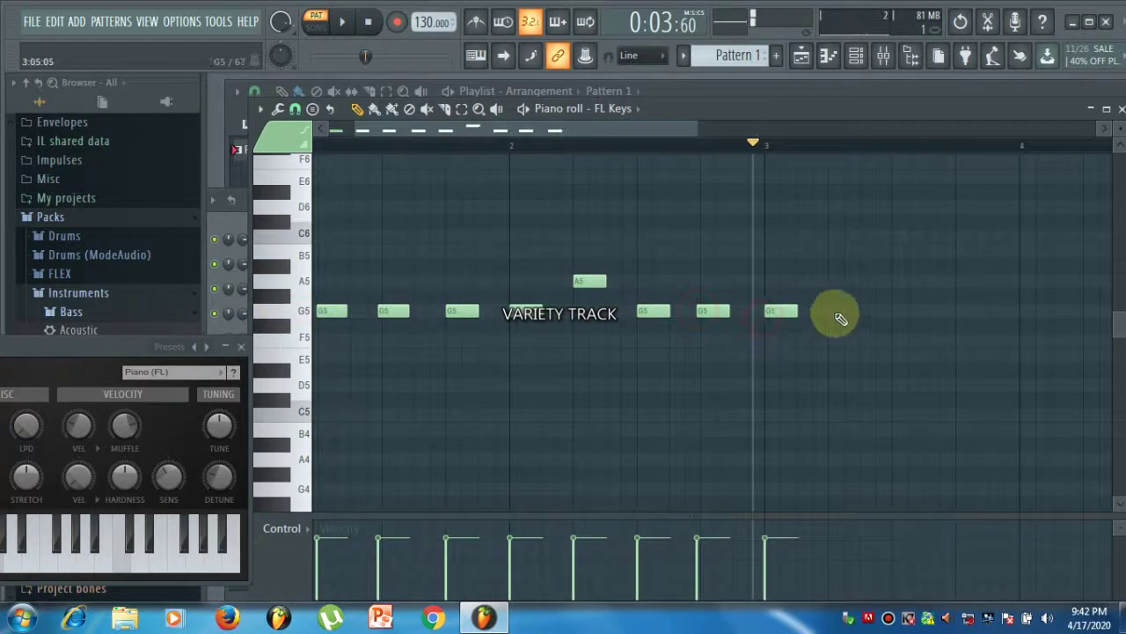
left_click(832, 312)
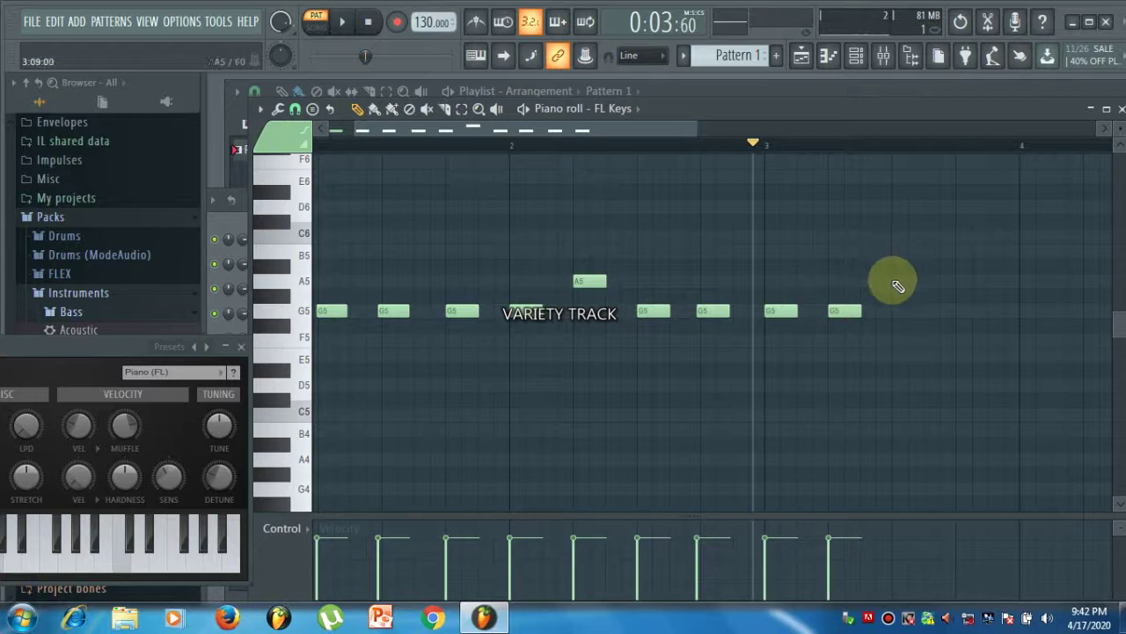
left_click(895, 280)
left_click(963, 235)
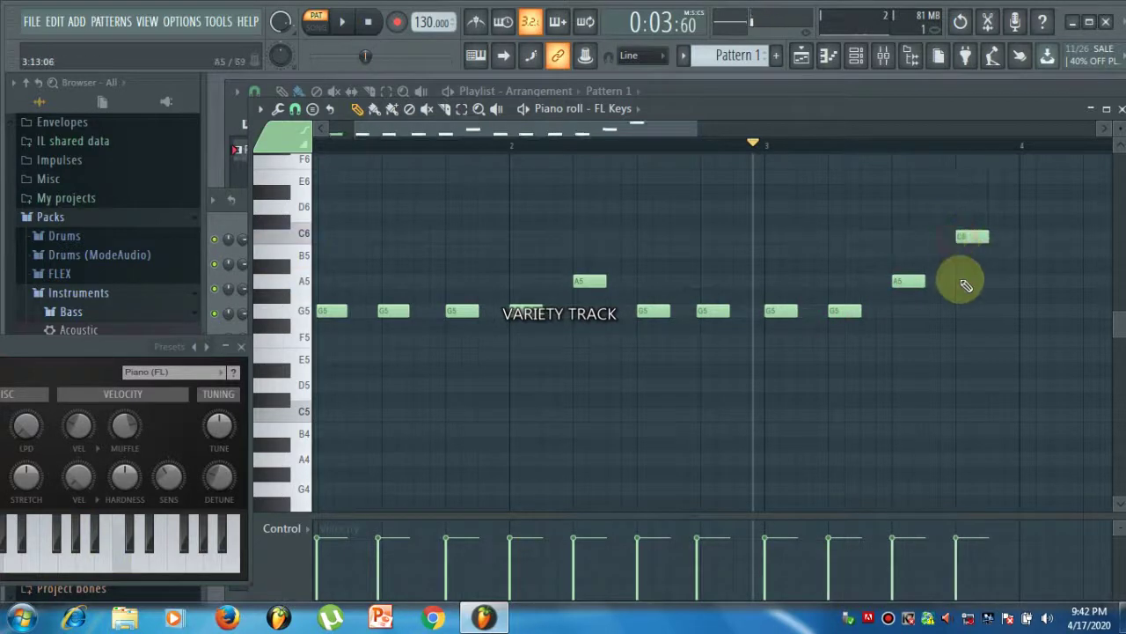
- Play the whole melody from the start of bar 1 and stop after its last note
scroll(964, 360, "down", 2)
scroll(964, 361, "down", 2)
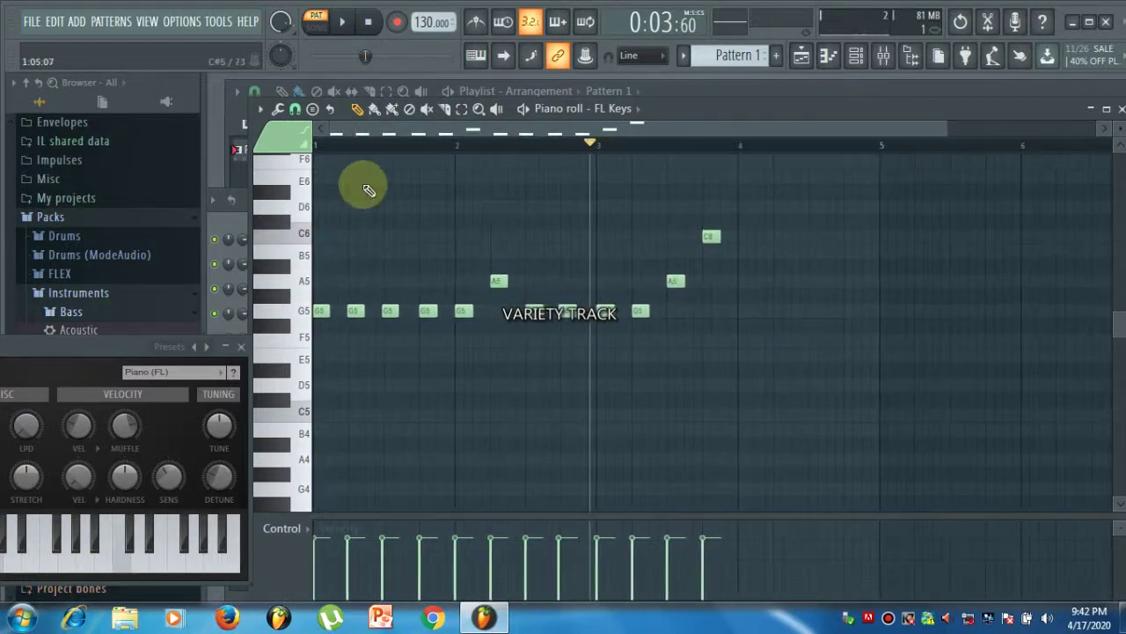
left_click(319, 141)
key("space")
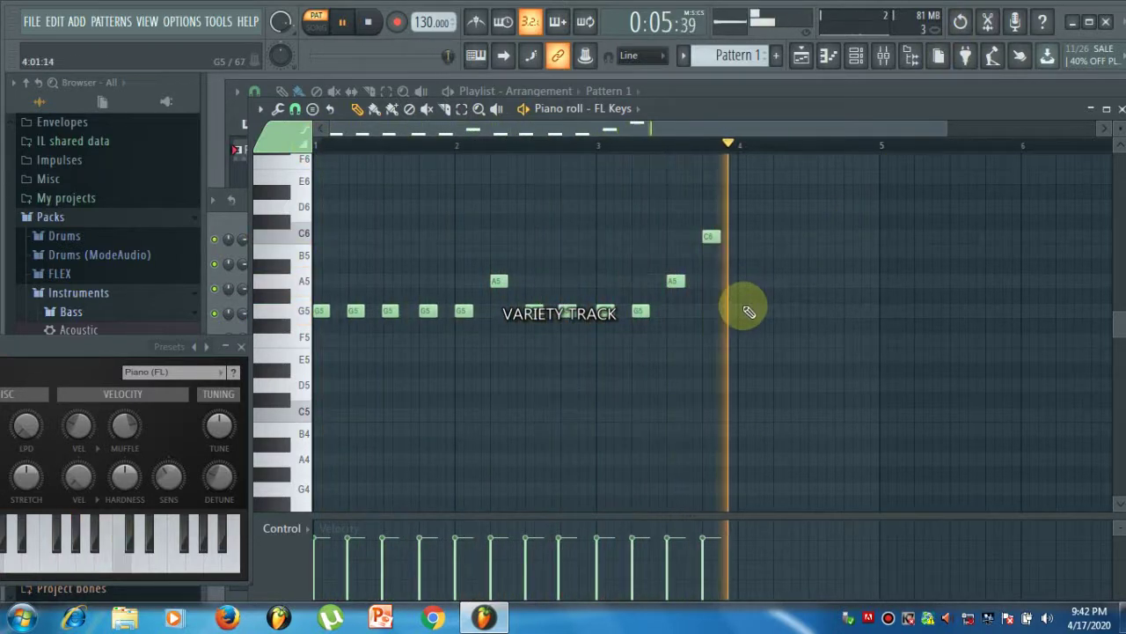
key("space")
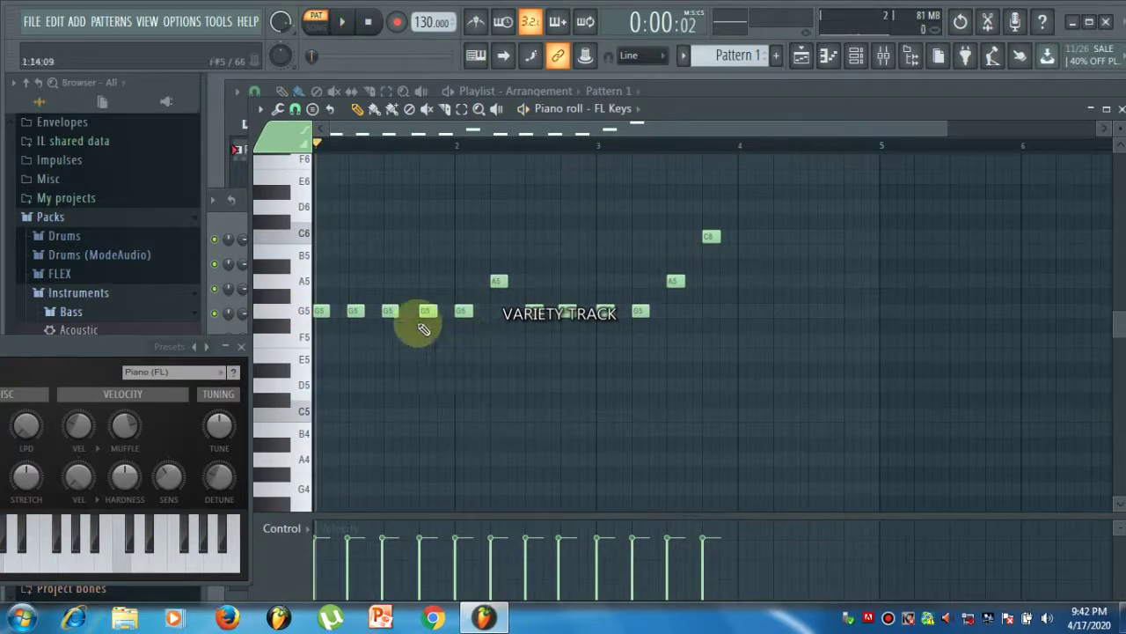
- Mute the fourth G5 note of bar 1 and the last G5 note of bar 2 with the Mute tool, playing the pattern after each
left_click(426, 108)
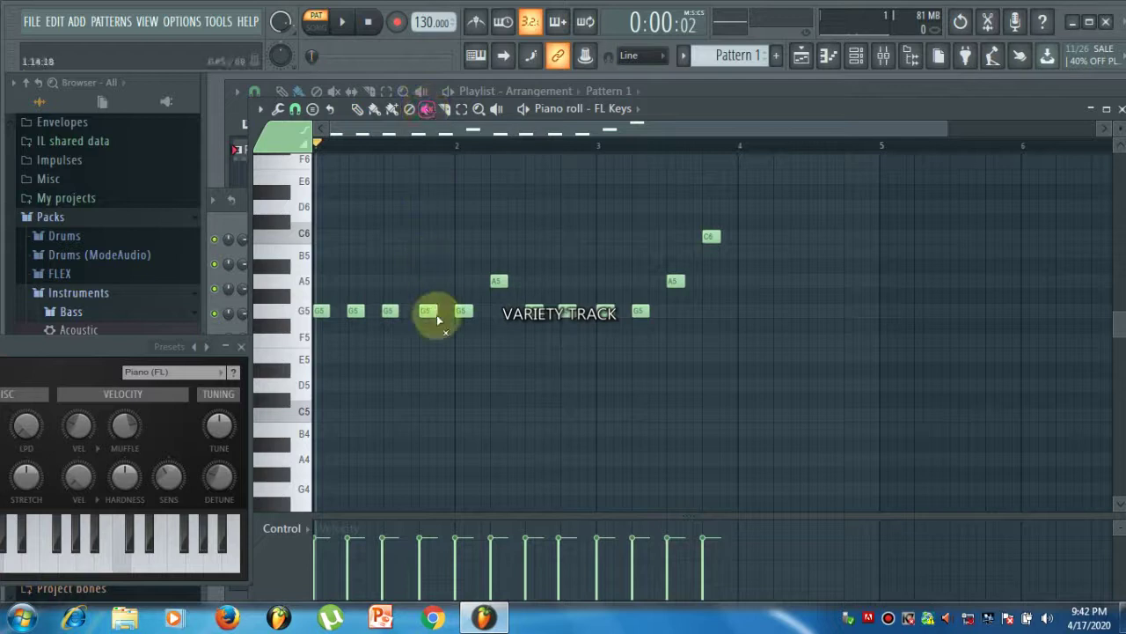
key("space")
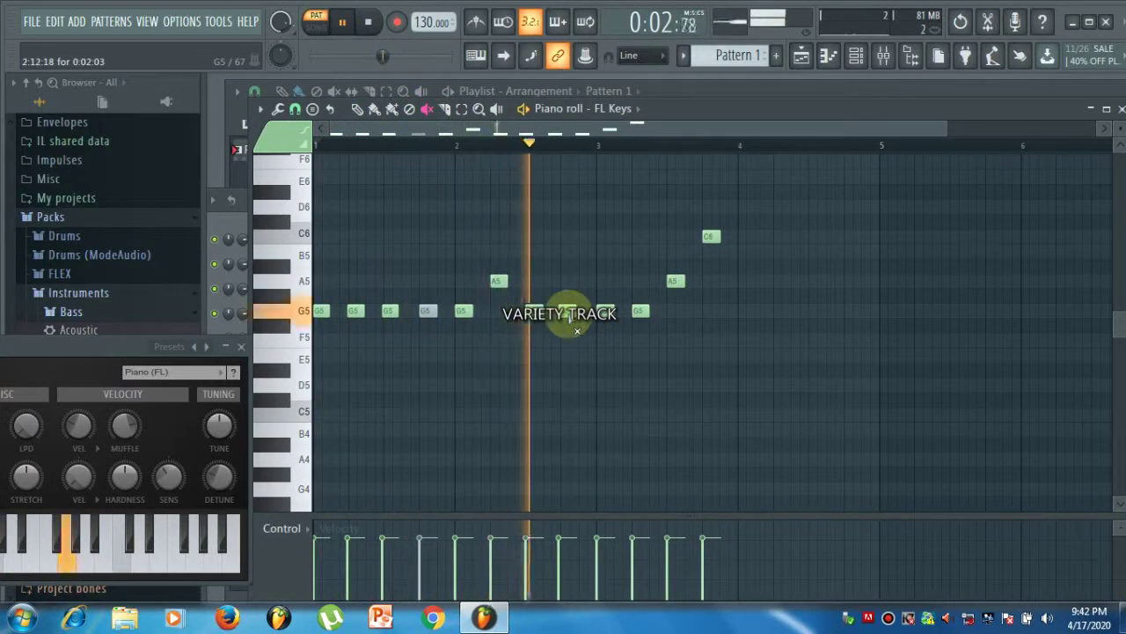
key("space")
key("space")
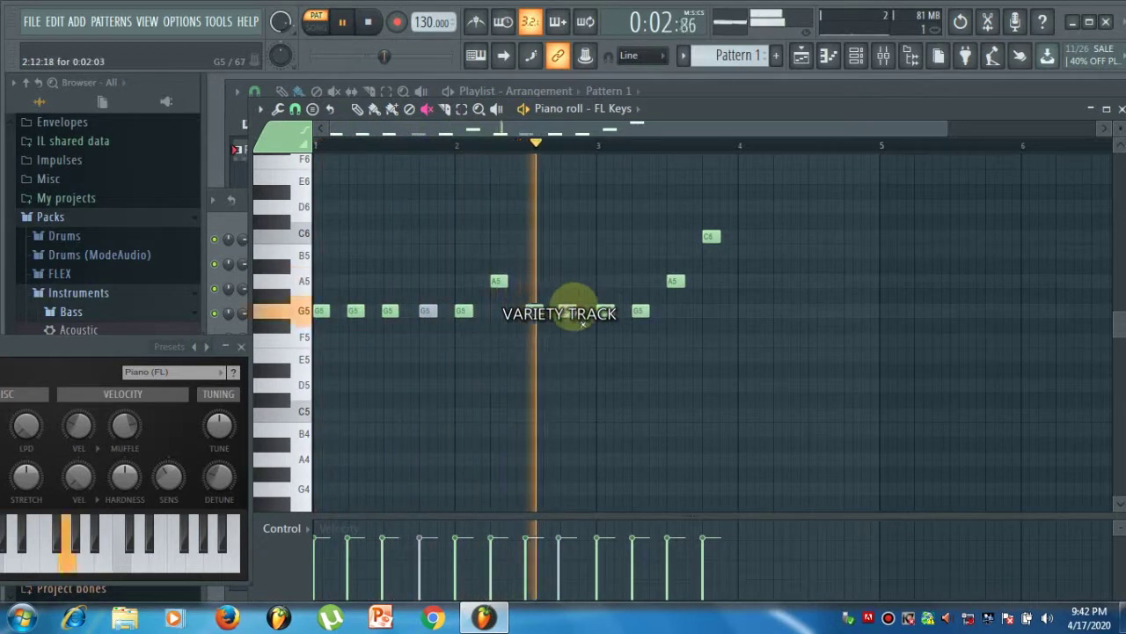
- Unmute both G5 notes and replay the pattern, muting and unmuting the first G5 note of bar 3
key("space")
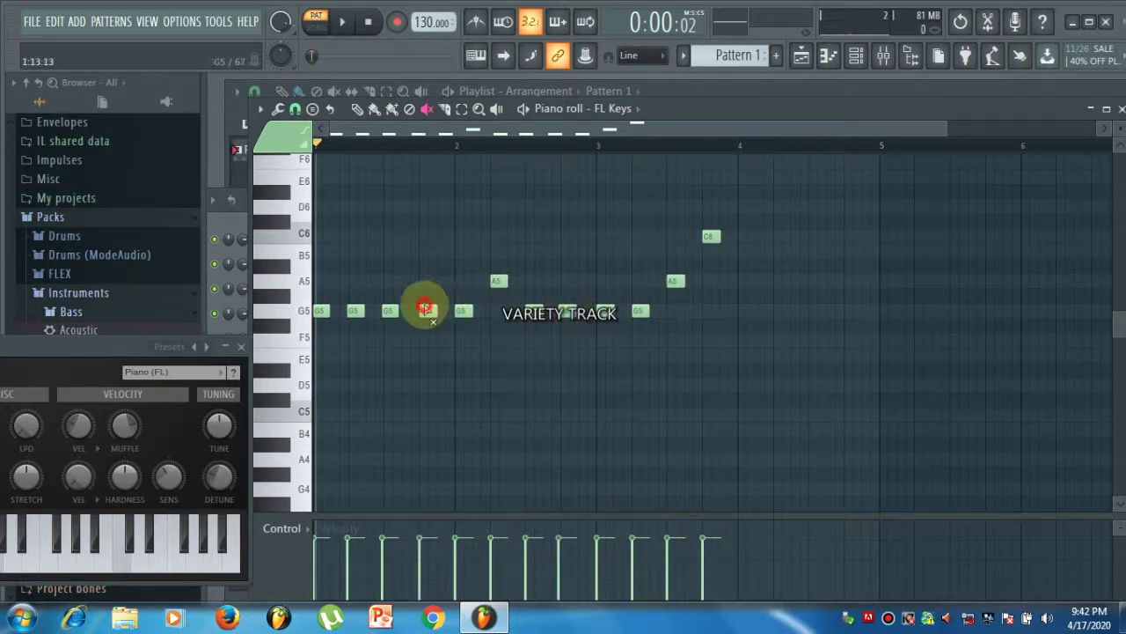
key("space")
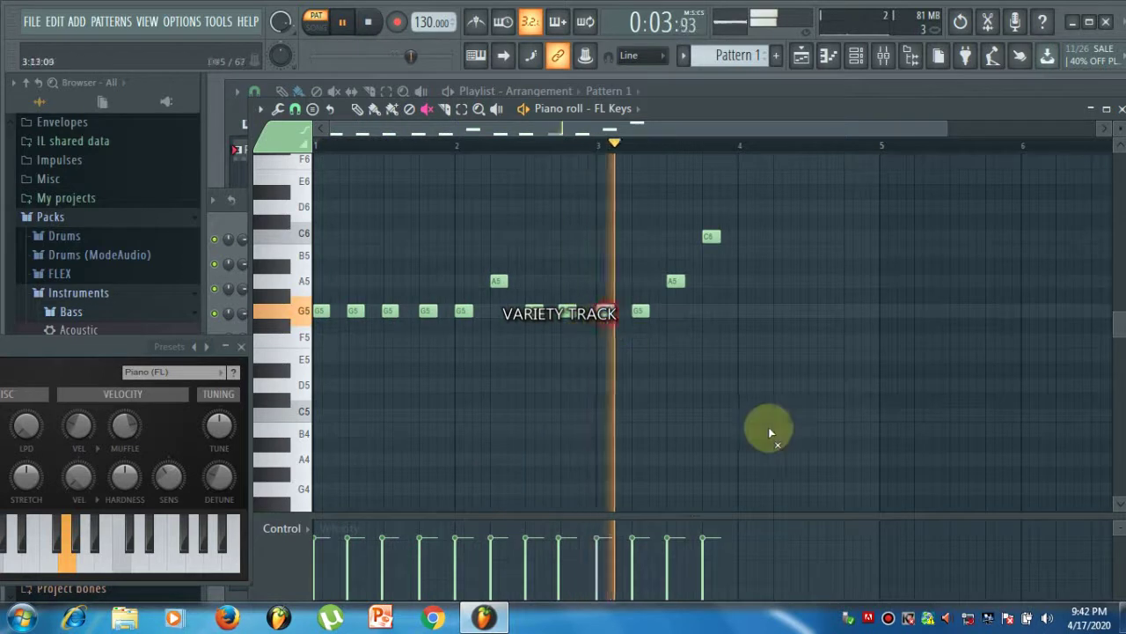
key("space")
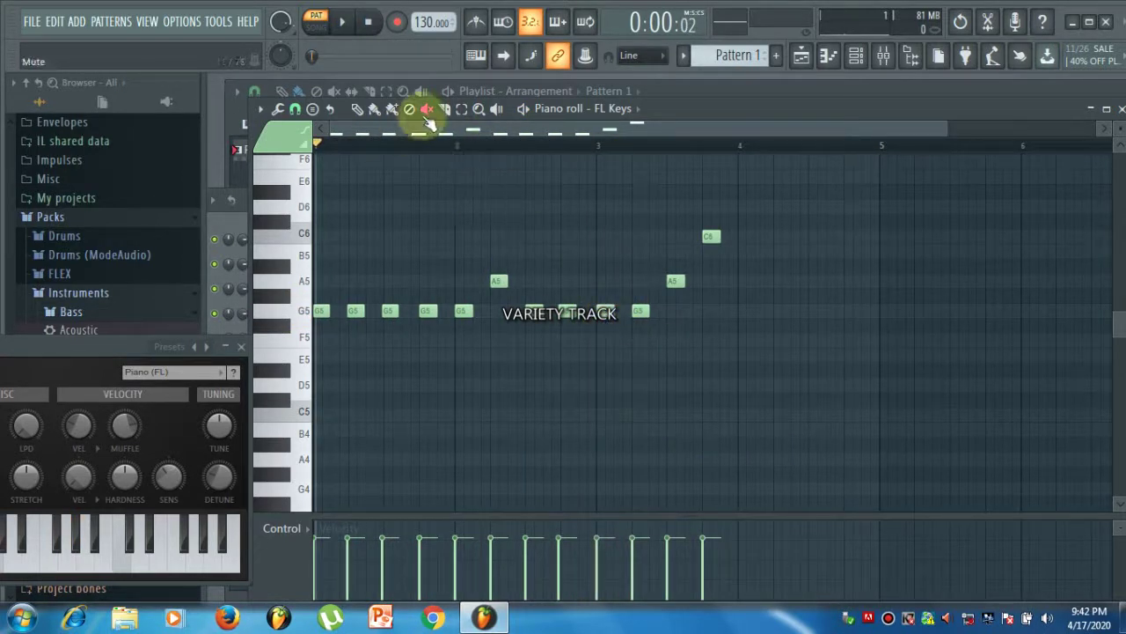
- Slice off the tail of the first G5 note in bar 3 with the Slice tool, removing the cut-off piece
left_click(428, 110)
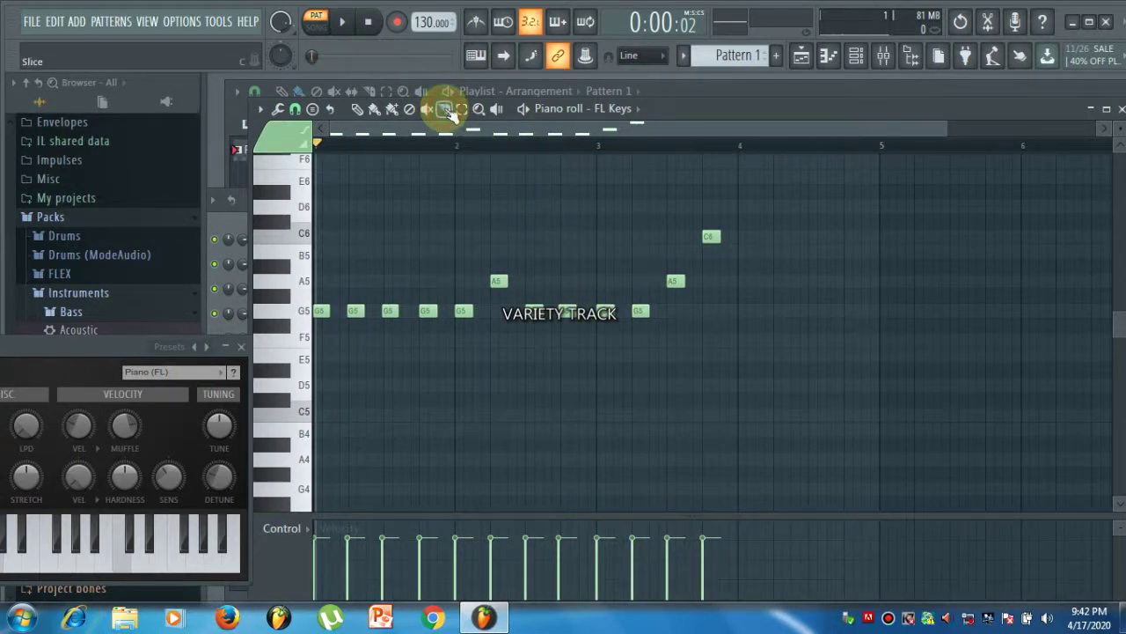
scroll(616, 376, "up", 2)
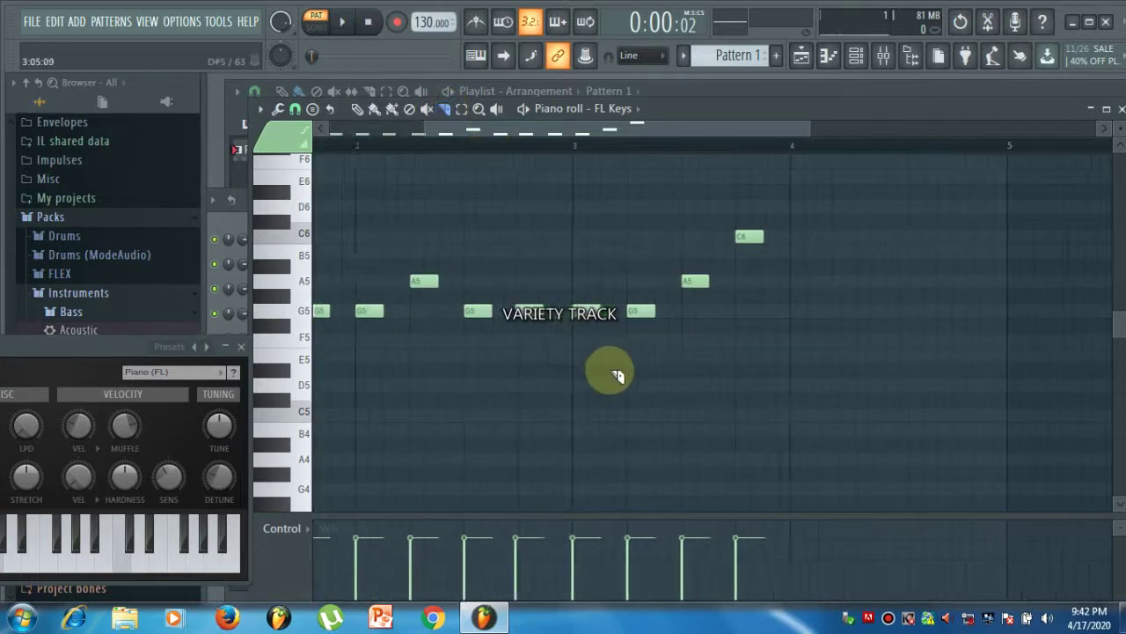
scroll(607, 374, "up", 4)
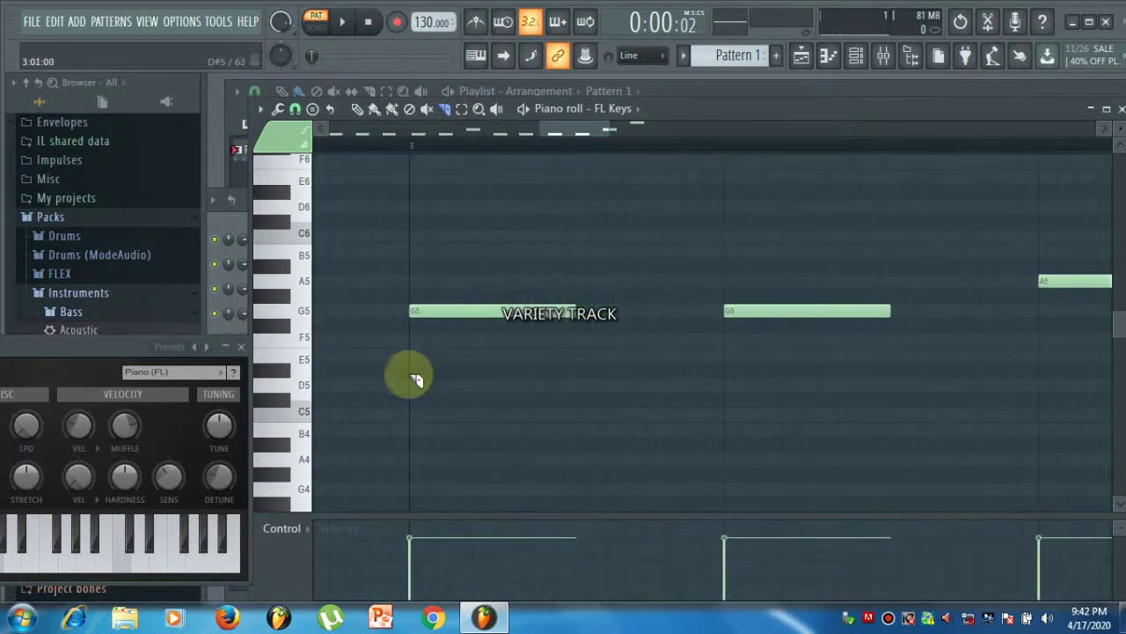
scroll(416, 378, "up", 2)
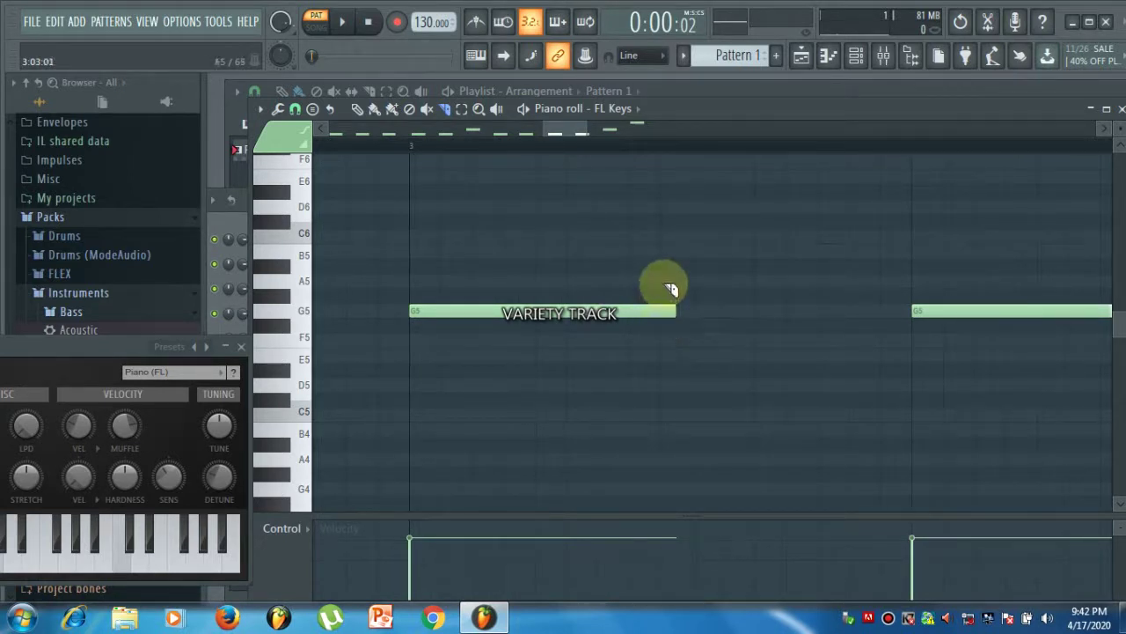
left_click_drag(663, 273, 662, 371)
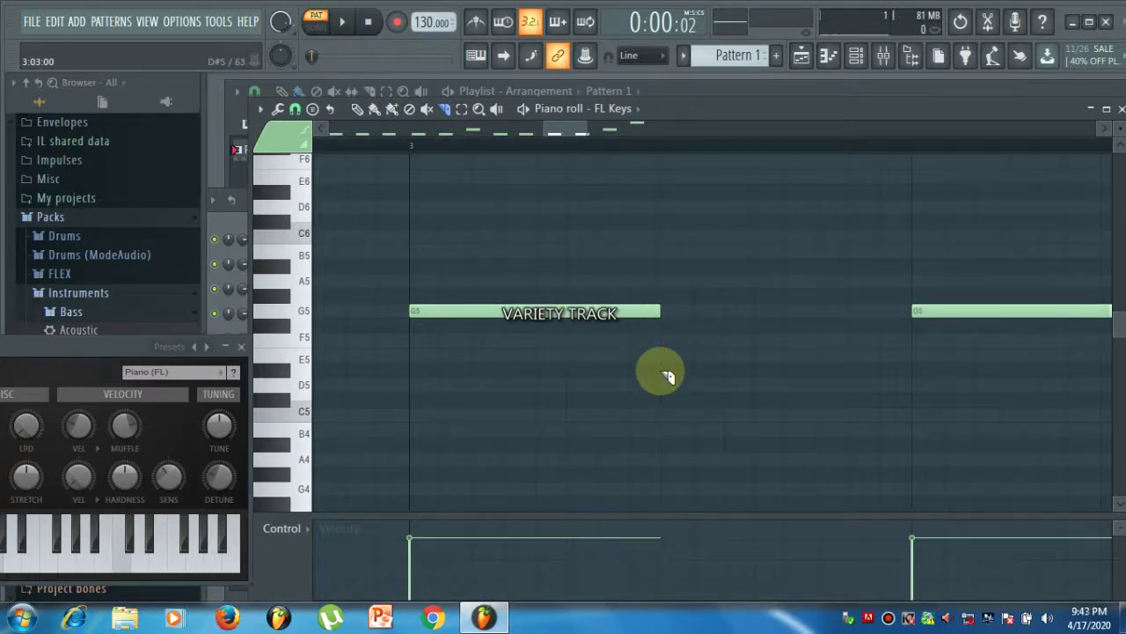
- Slice the tail of the second G5 note in bar 3 and delete the short cut-off piece
scroll(661, 372, "down", 2)
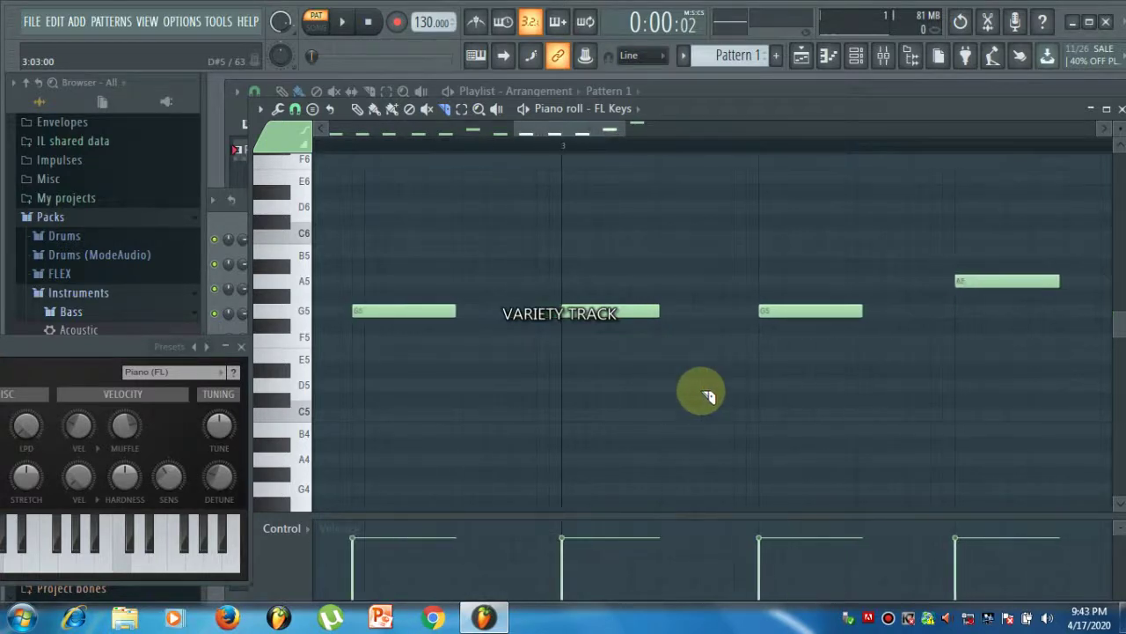
scroll(880, 391, "up", 2)
scroll(761, 385, "up", 1)
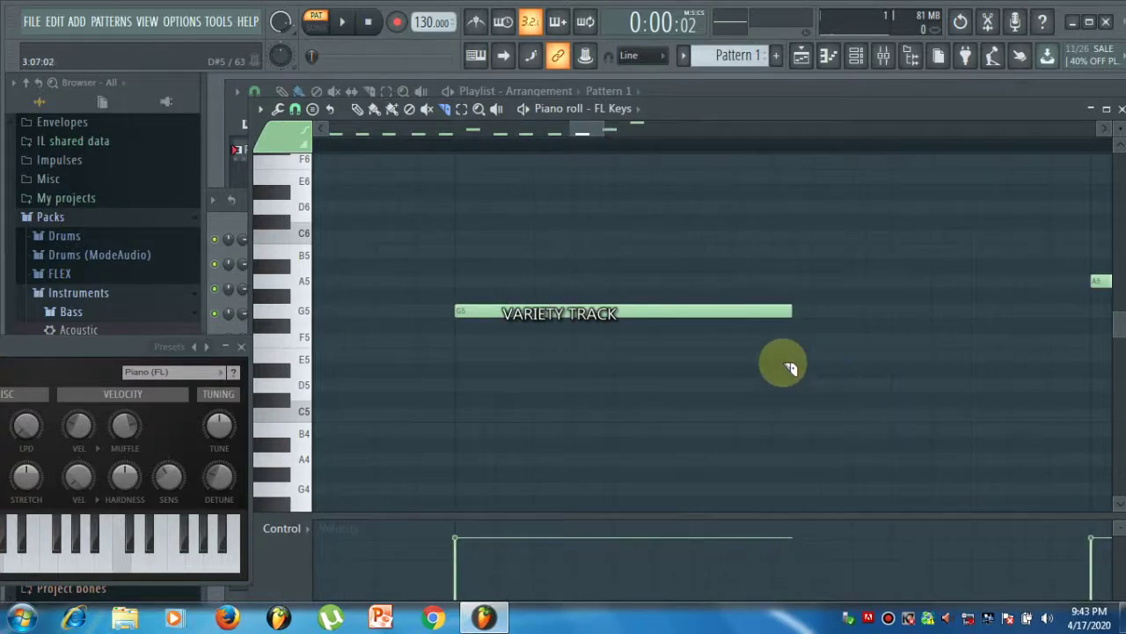
left_click_drag(781, 388, 773, 251)
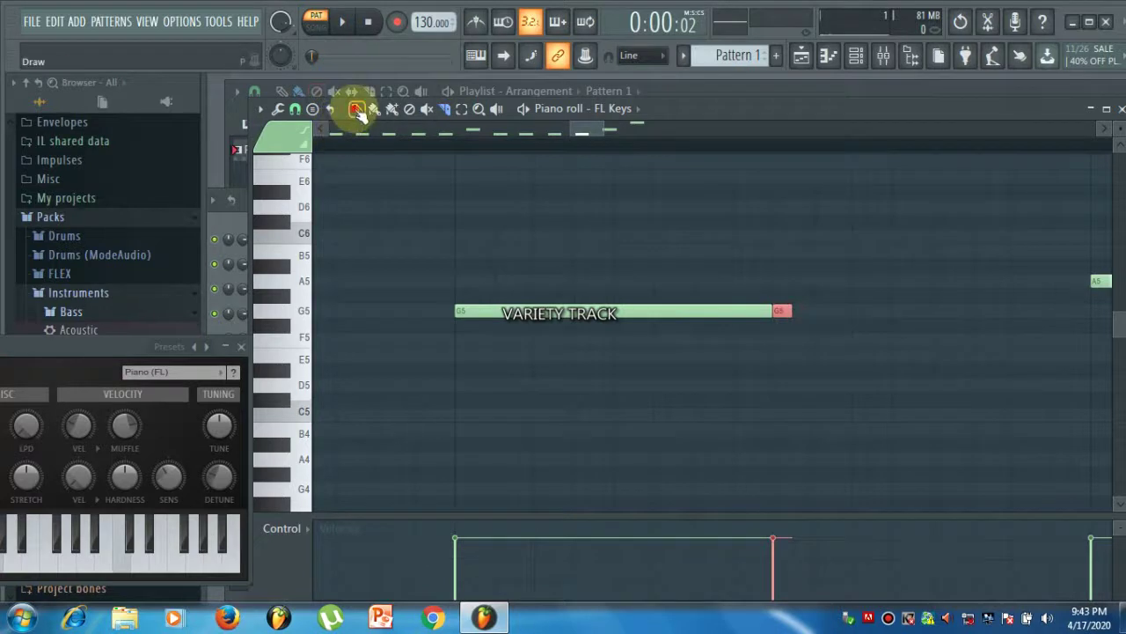
right_click(783, 311)
- Slice the end of the A5 note in bar 3 and delete the short cut-off piece
scroll(796, 335, "down", 2)
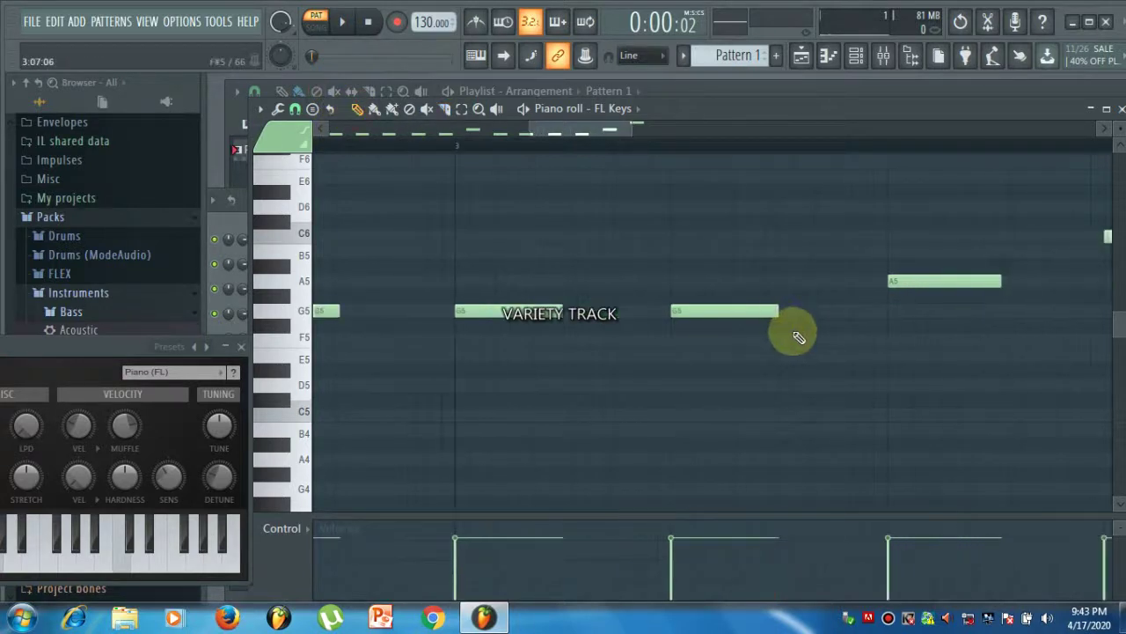
left_click(445, 109)
scroll(1018, 339, "up", 2)
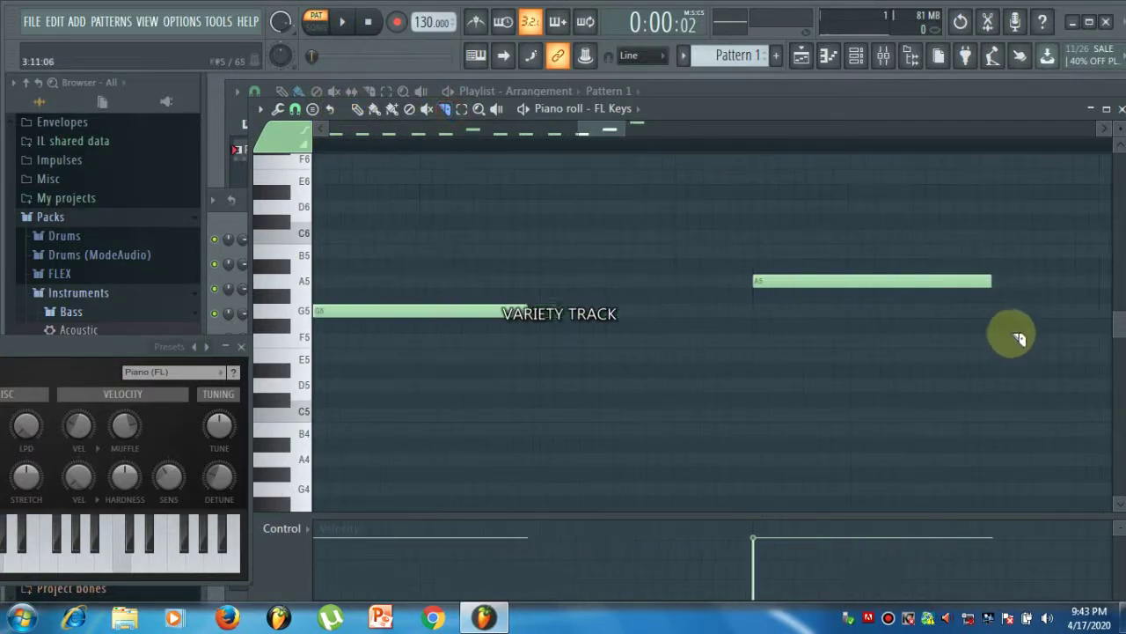
scroll(1018, 339, "up", 1)
left_click_drag(968, 337, 968, 196)
left_click(358, 109)
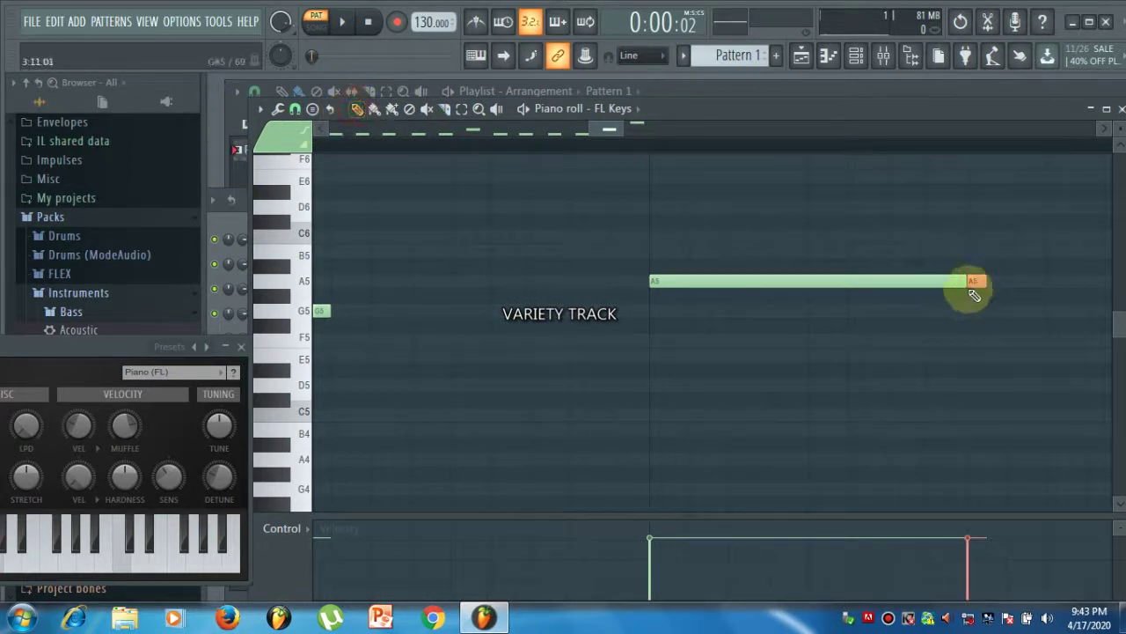
right_click(972, 285)
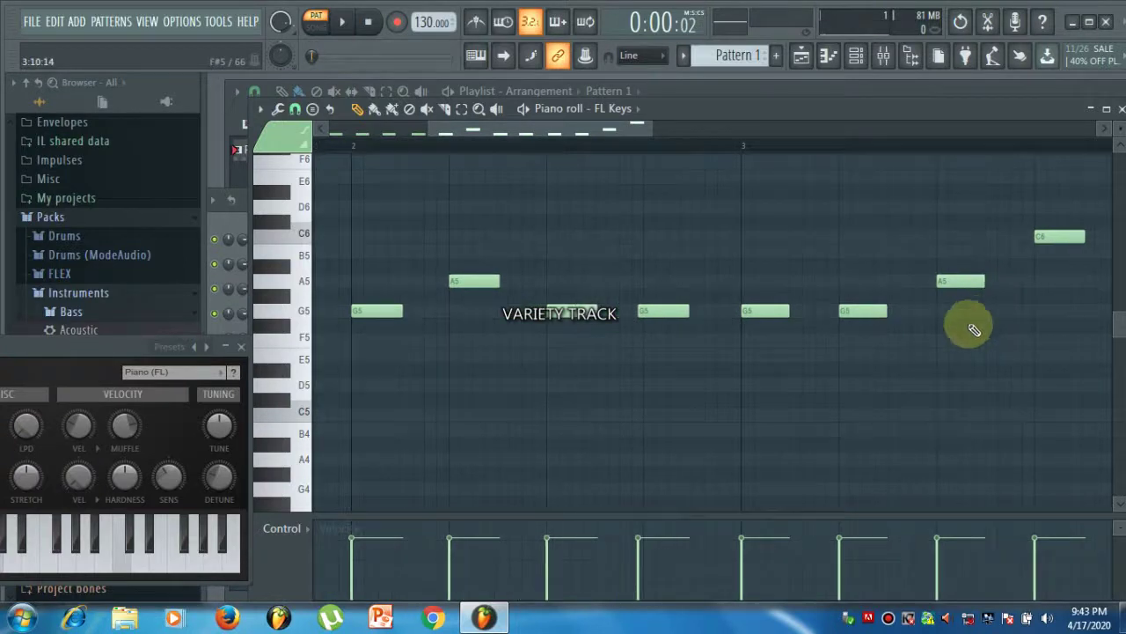
- Select all notes of the melody, view the piano roll's Tools and Edit commands, and clear the selection
scroll(972, 334, "down", 2, "ctrl")
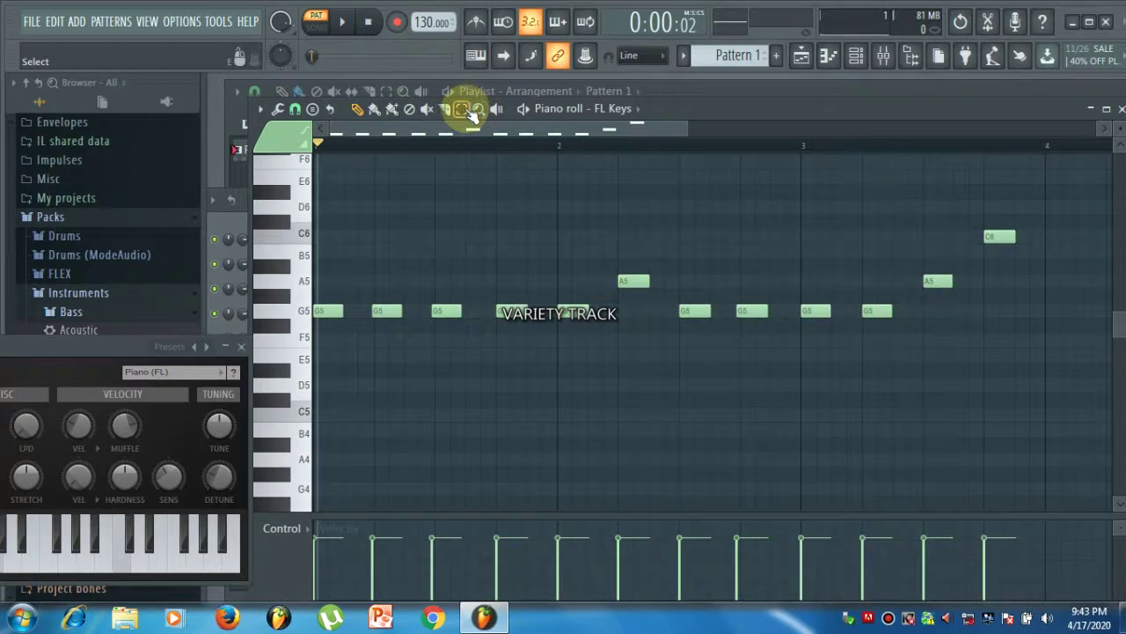
left_click_drag(1066, 408, 307, 161)
left_click(259, 108)
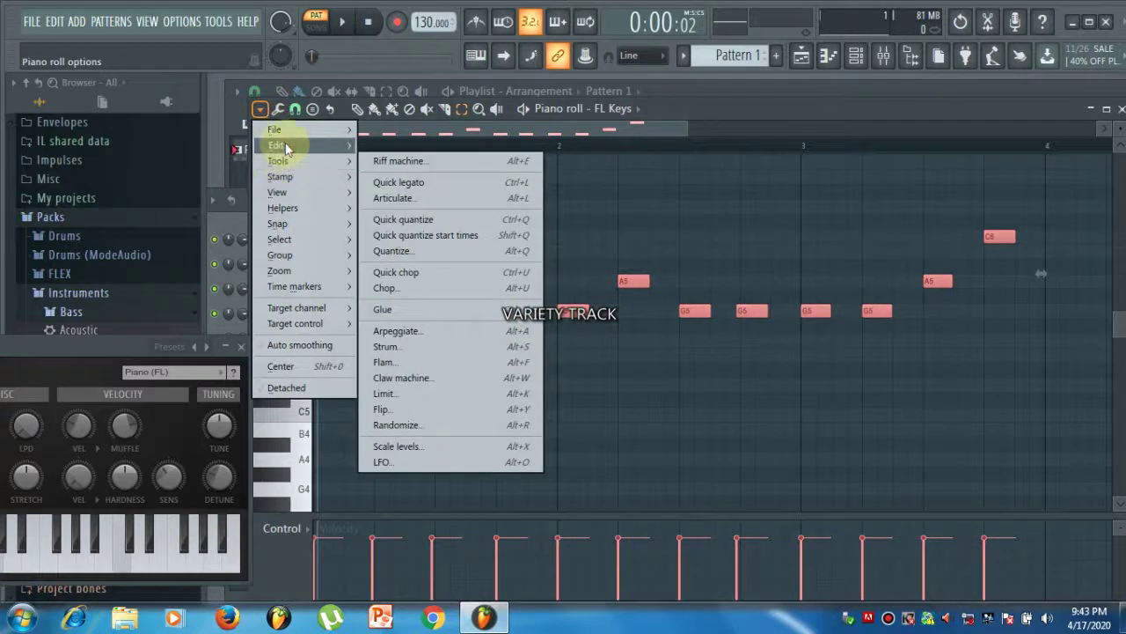
mouse_move(280, 146)
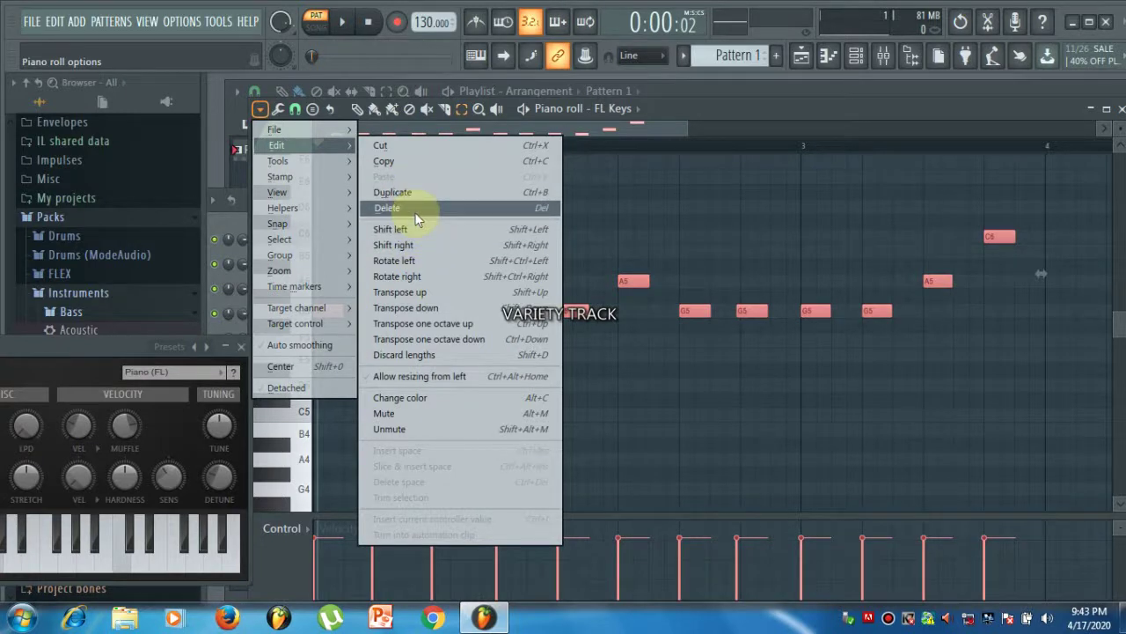
left_click(715, 208)
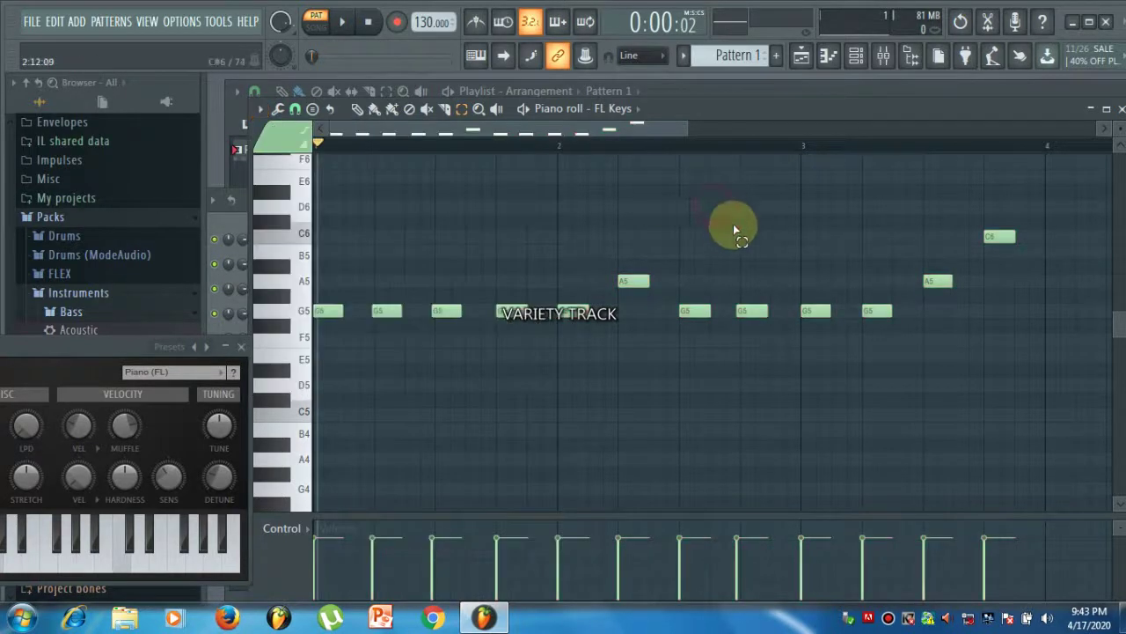
- Try the Zoom tool on the notes at the start of bar 2
left_click(480, 109)
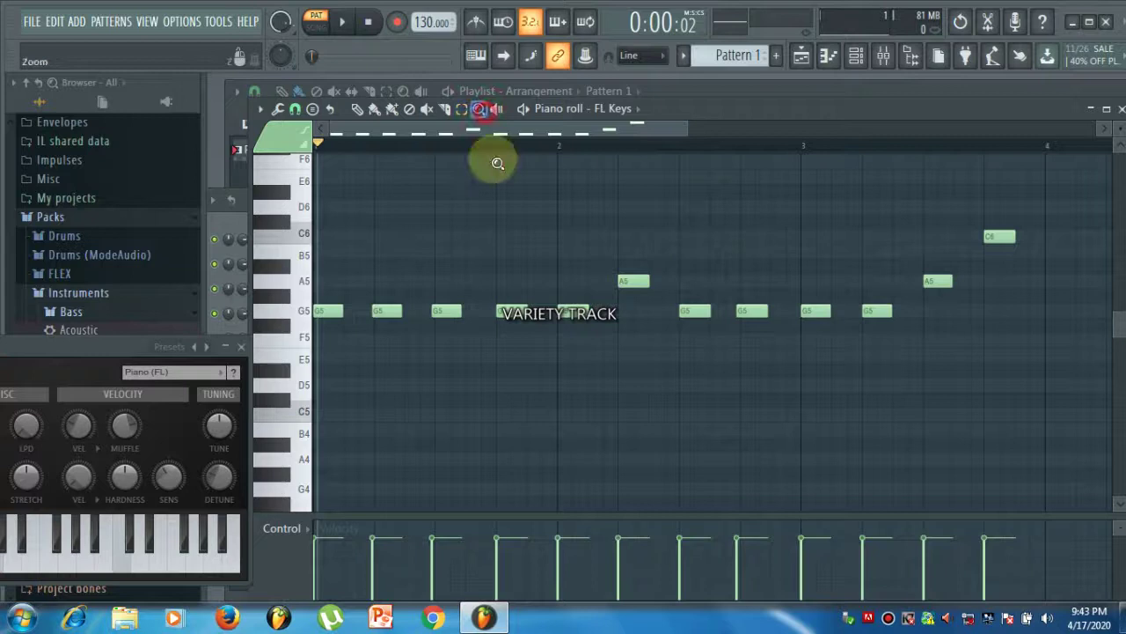
right_click(568, 312)
left_click(558, 352)
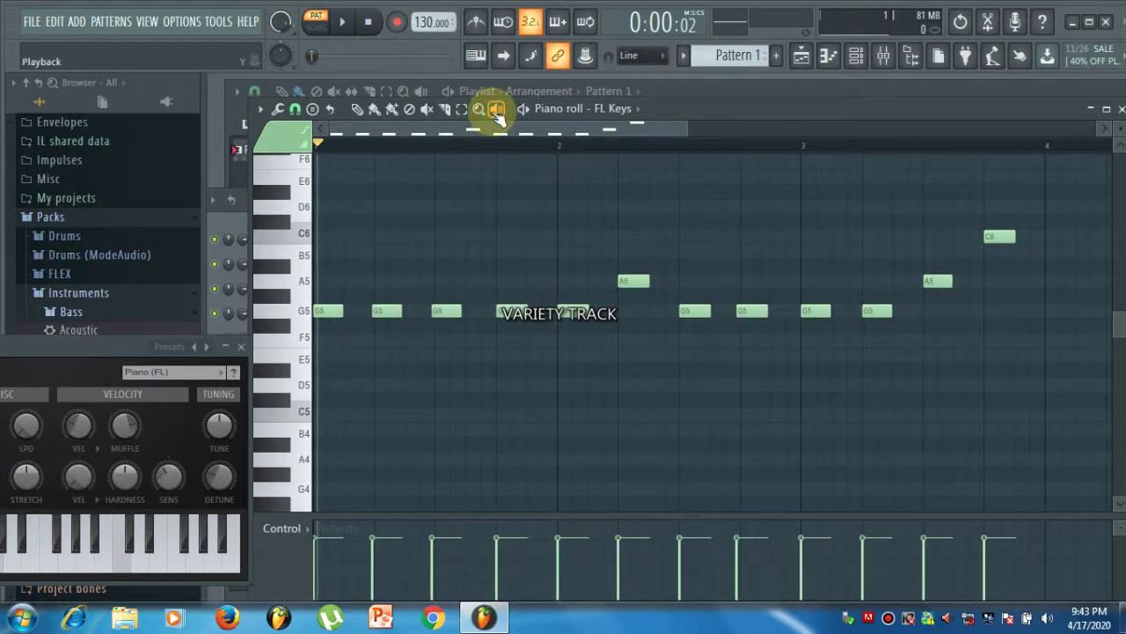
- Scrub over the notes in bars 1 to 3 with the Playback tool and return to the Draw tool
left_click_drag(518, 303, 501, 309)
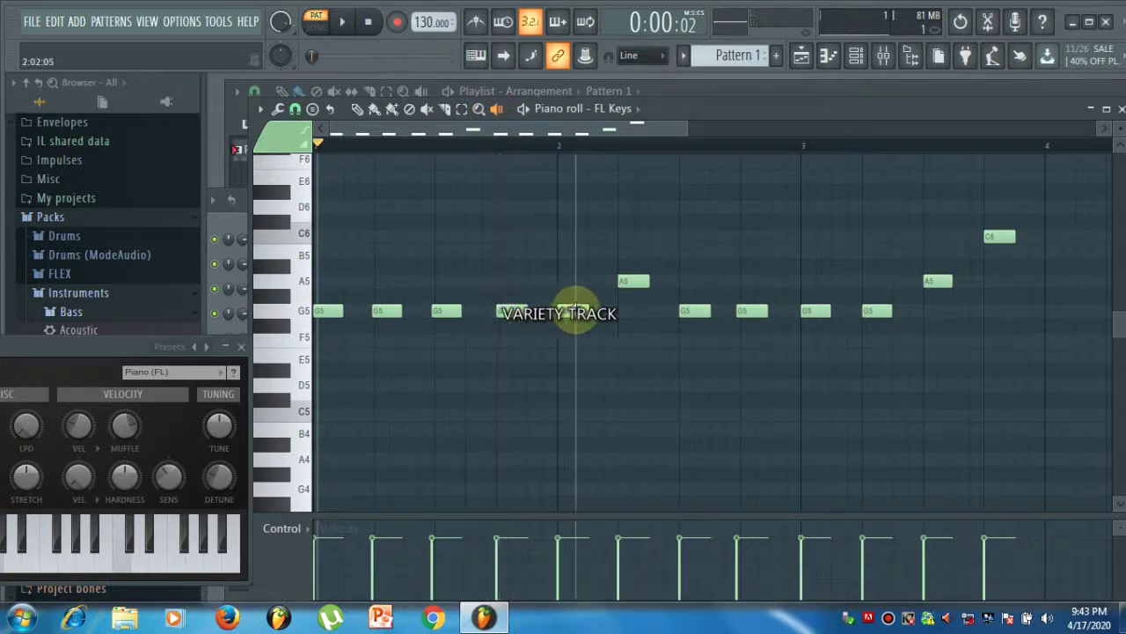
left_click_drag(616, 281, 623, 278)
left_click_drag(704, 321, 695, 314)
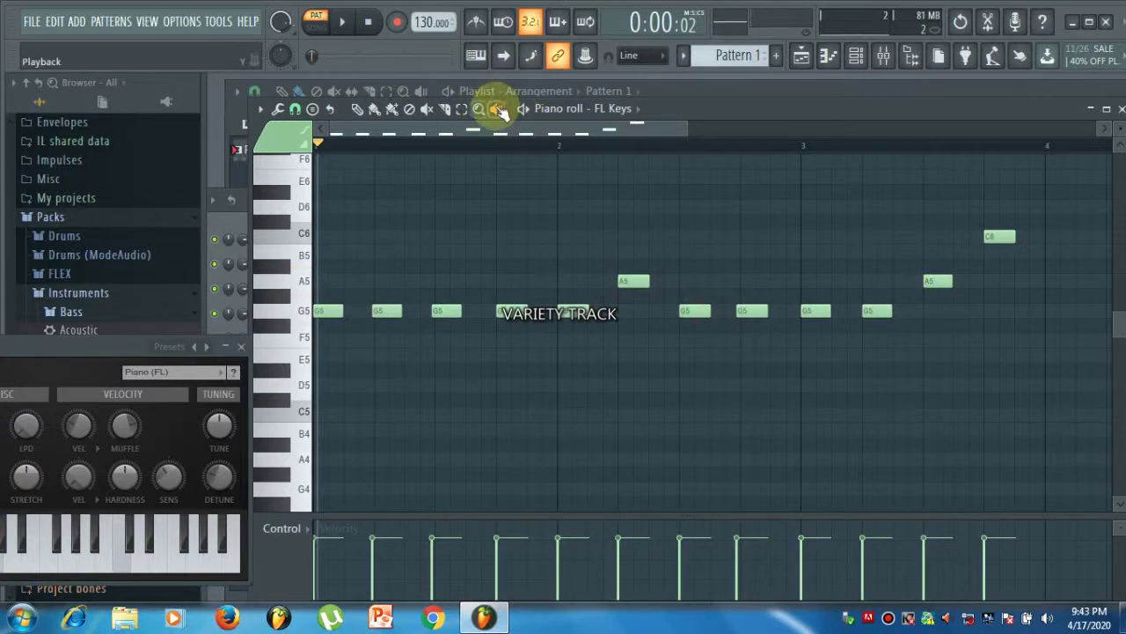
left_click_drag(875, 310, 998, 238)
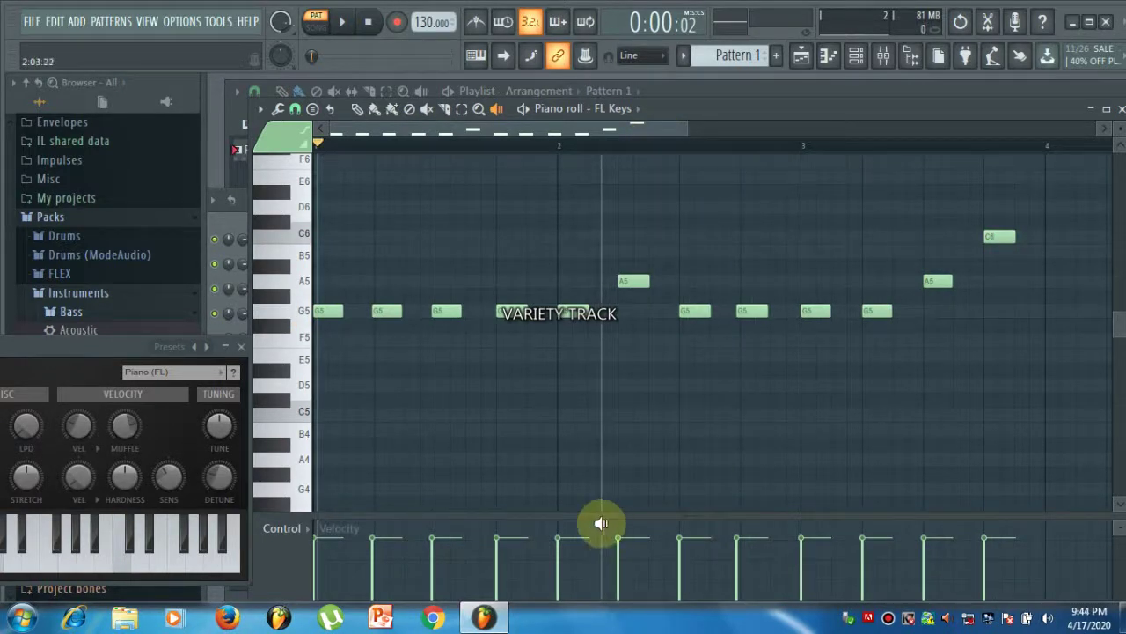
left_click(357, 108)
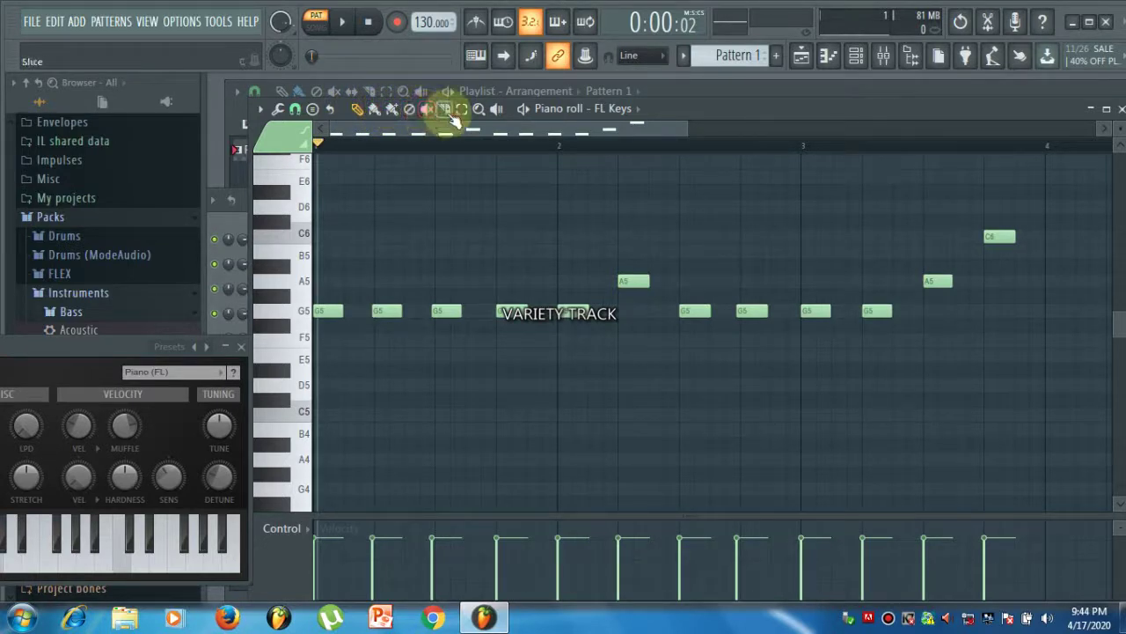
- Play the pattern from the piano roll, stop it early in bar 2, and view the target channel list
left_click(498, 111)
left_click(525, 109)
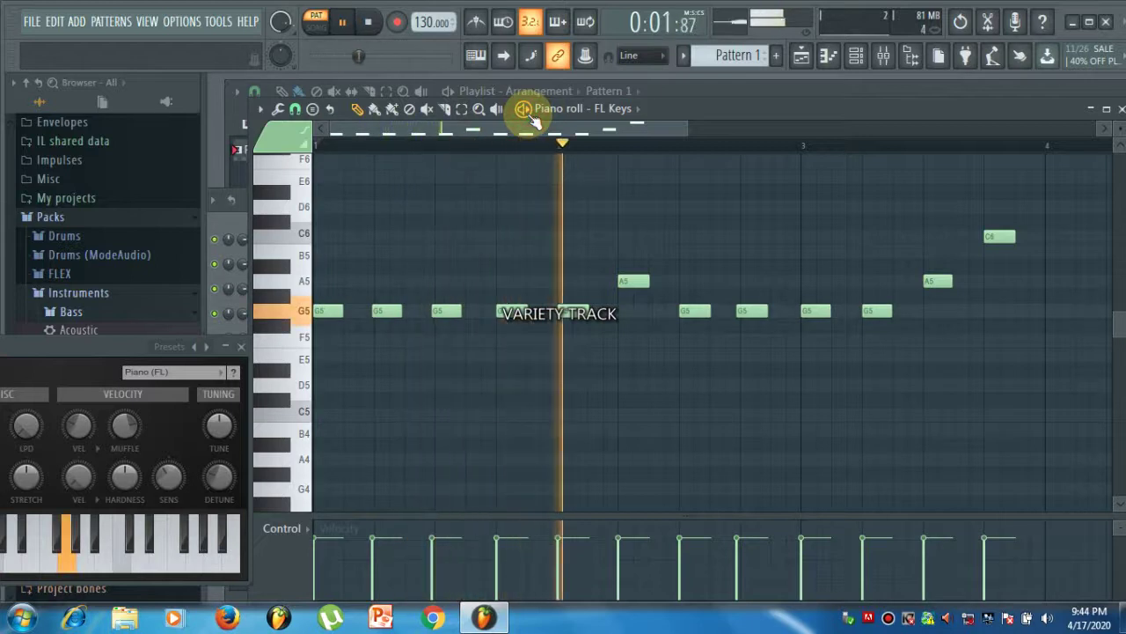
left_click(523, 109)
left_click(630, 112)
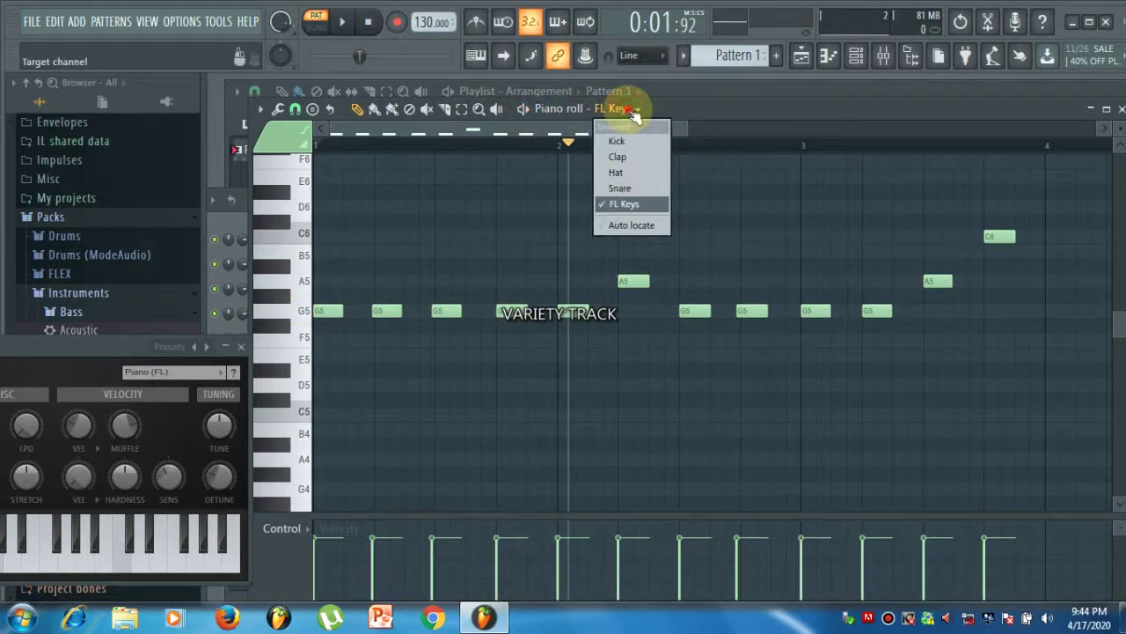
left_click(607, 119)
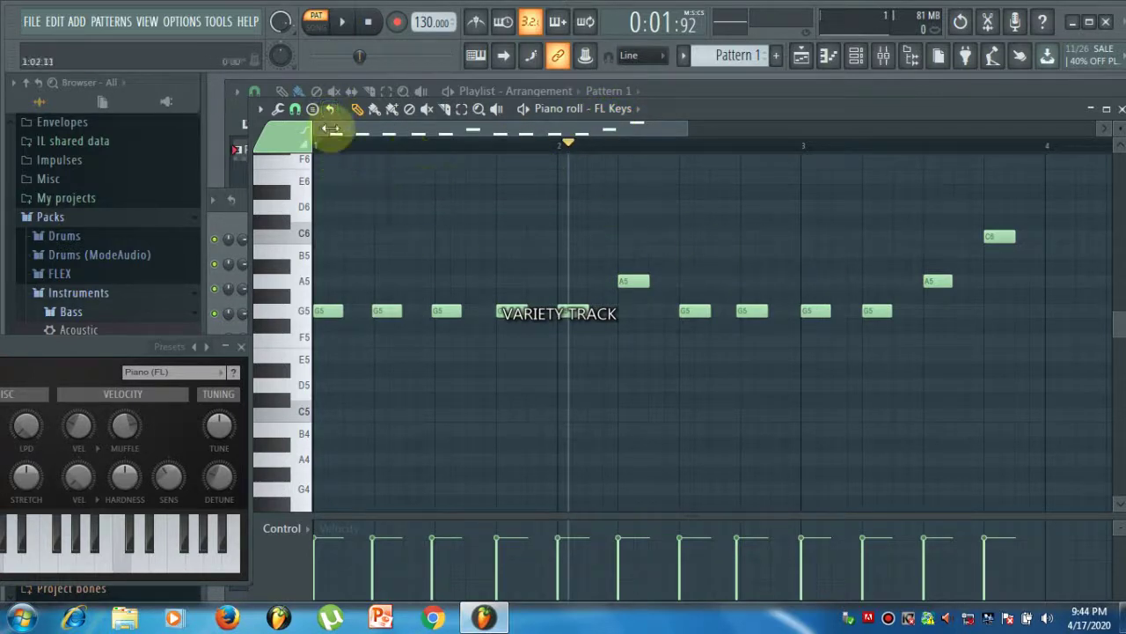
- Review the stamp presets, the snap settings and the piano roll options, keeping the snap at 1/4 step
left_click(313, 108)
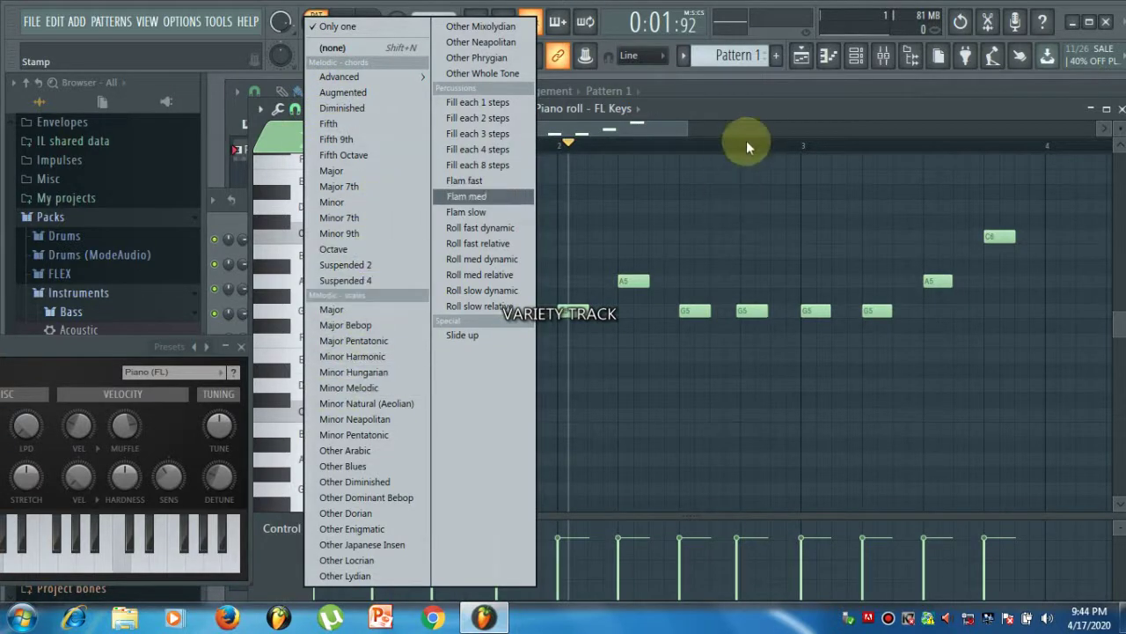
left_click(748, 108)
left_click(295, 109)
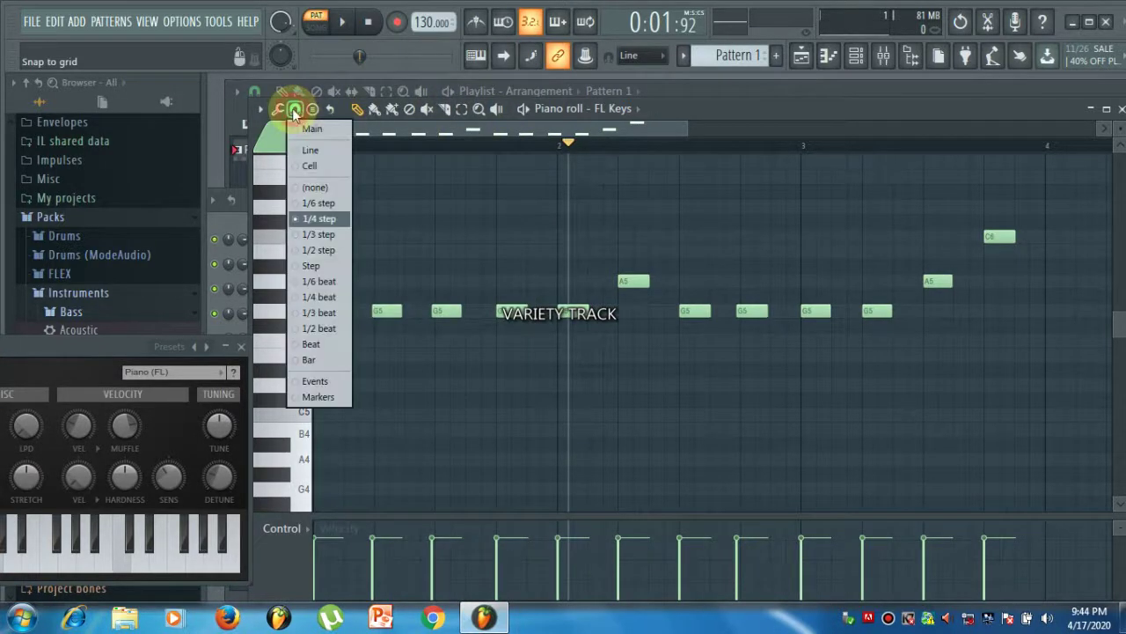
left_click(333, 219)
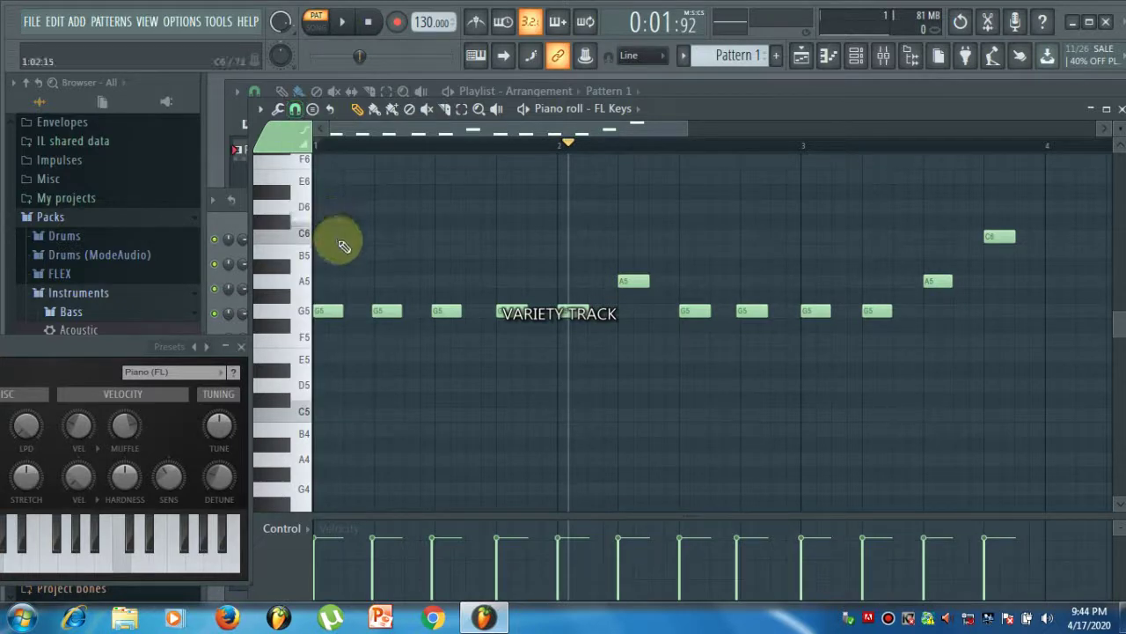
left_click(258, 112)
left_click(258, 112)
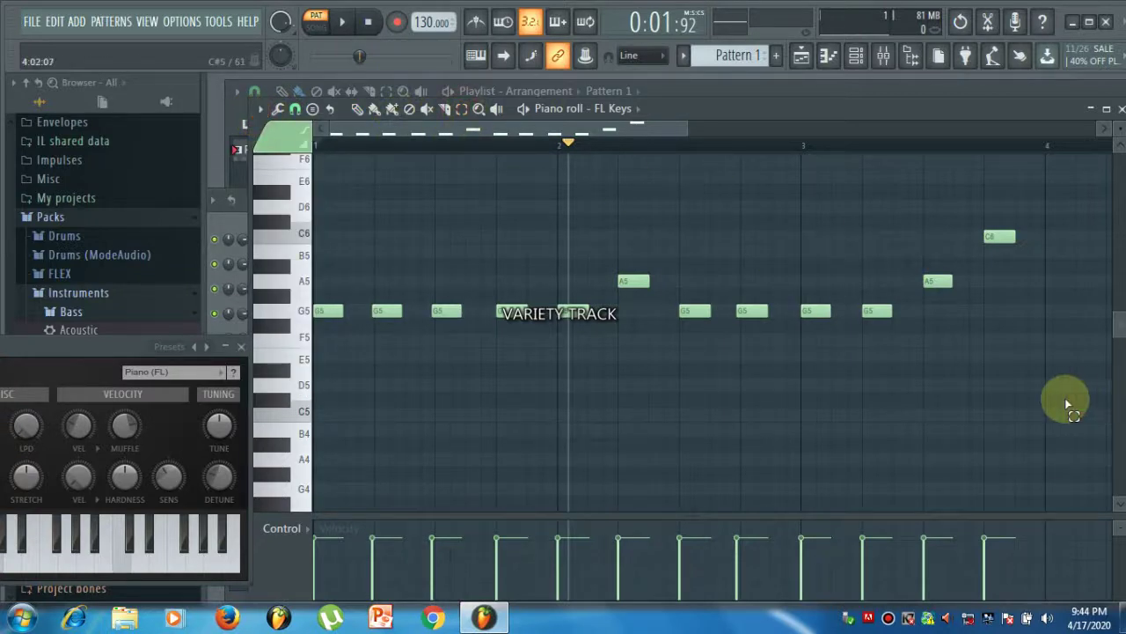
- Select all notes of the melody and delete them
left_click_drag(1056, 395, 251, 174)
left_click(260, 109)
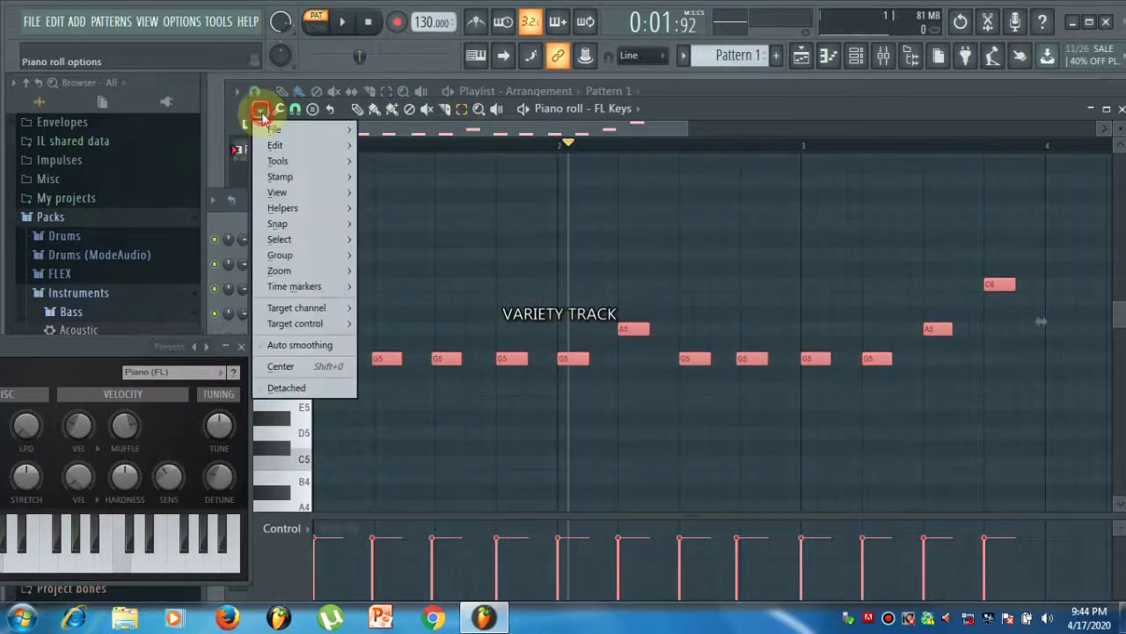
mouse_move(285, 148)
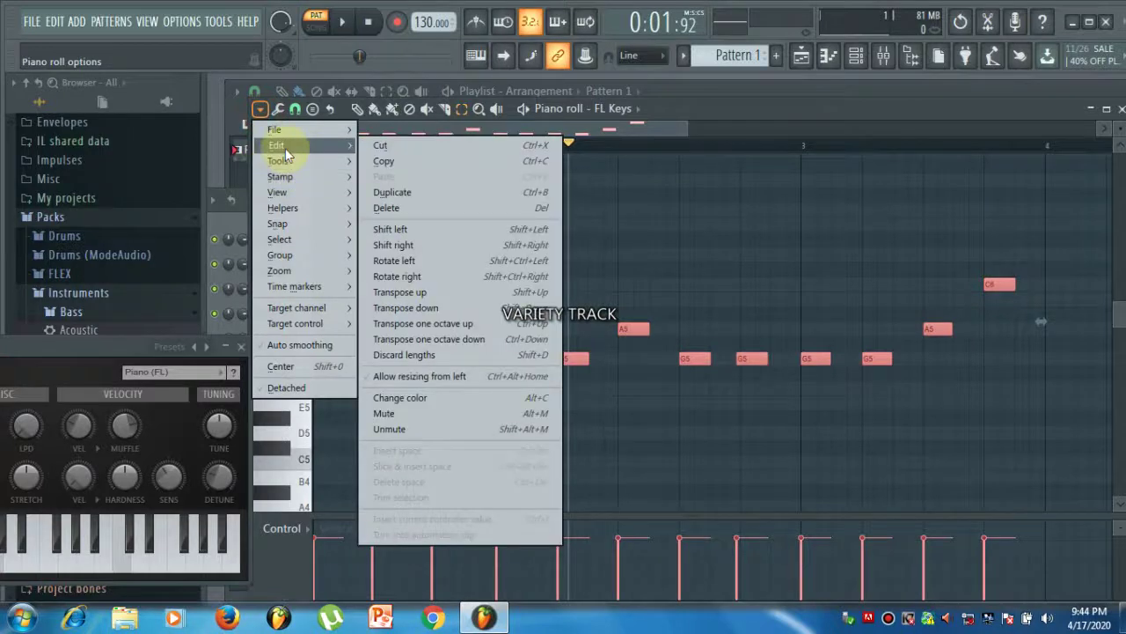
left_click(414, 213)
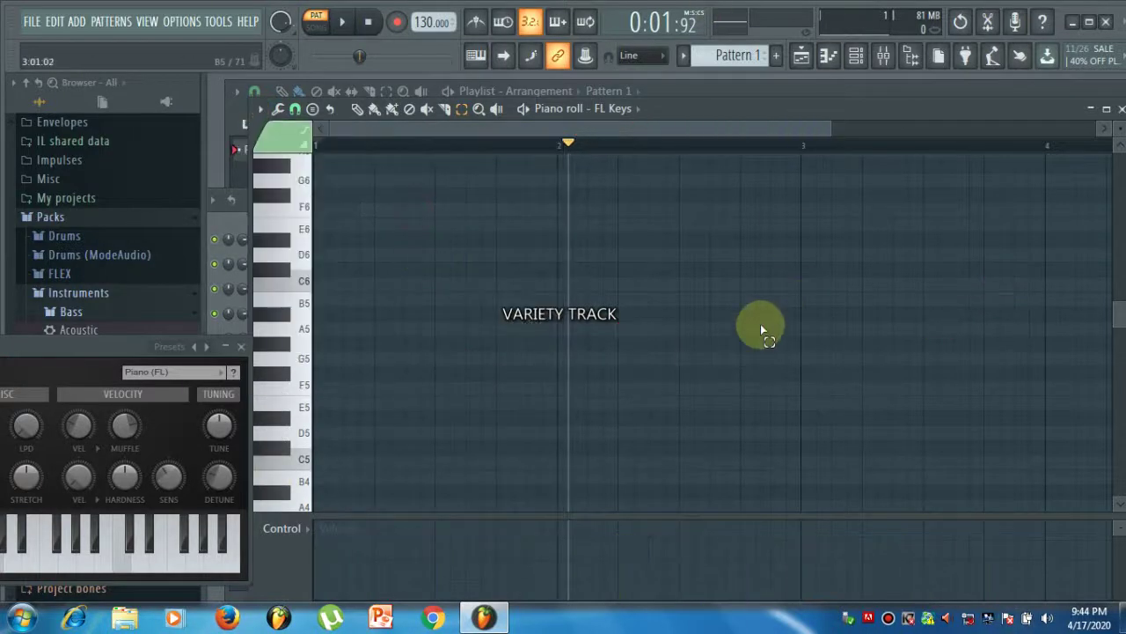
- View the piano roll's file options, browse the Desktop for a score file to open, and cancel
left_click(260, 109)
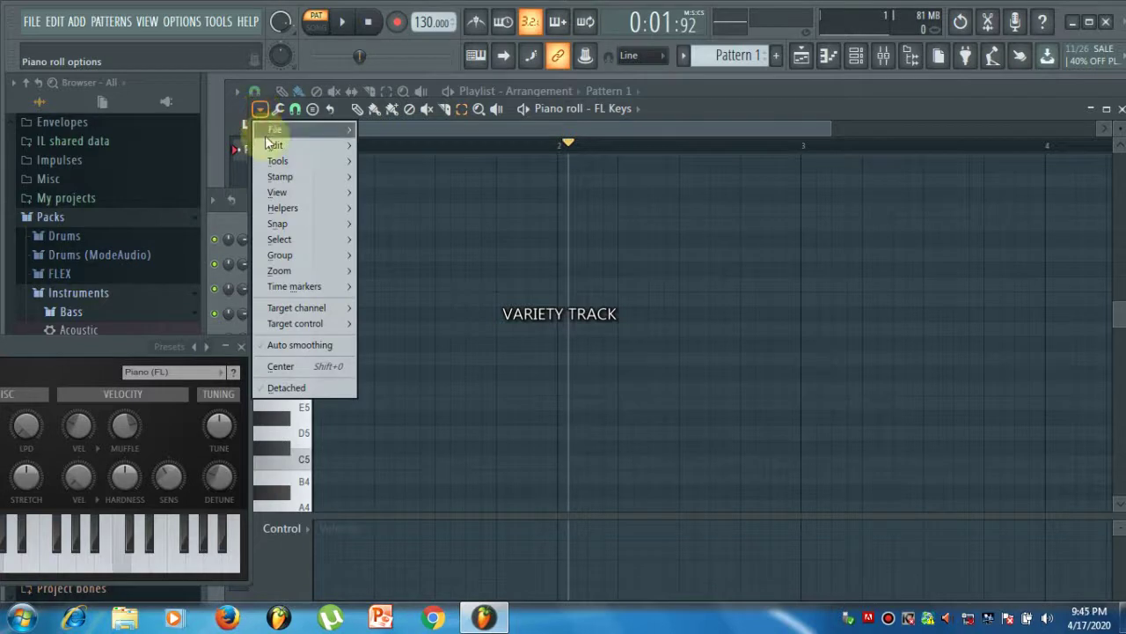
mouse_move(284, 132)
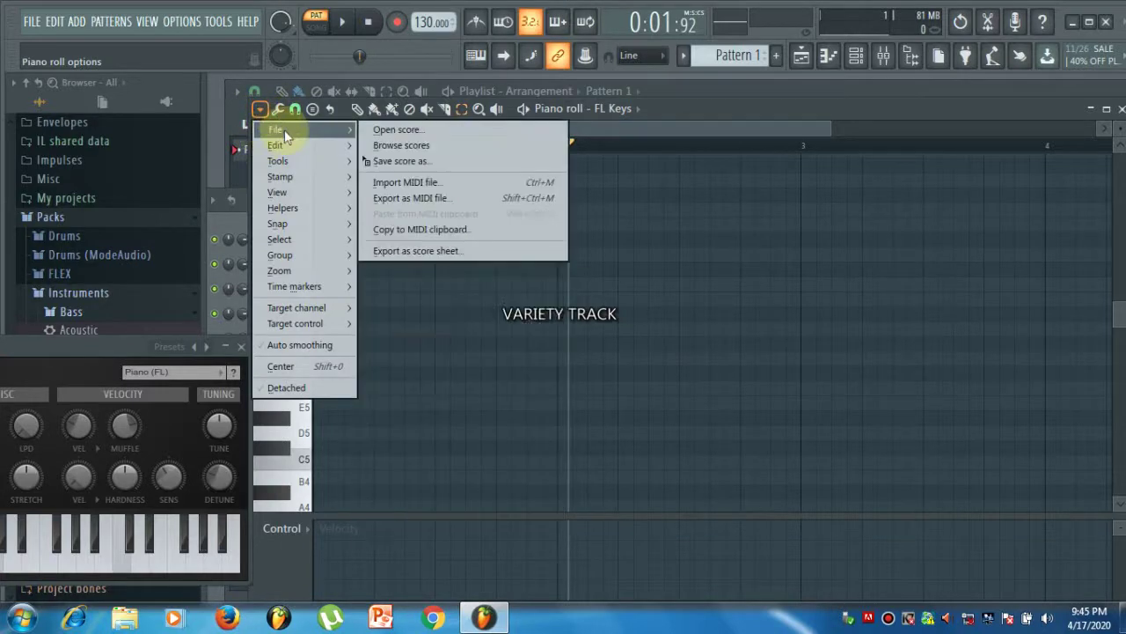
left_click(398, 136)
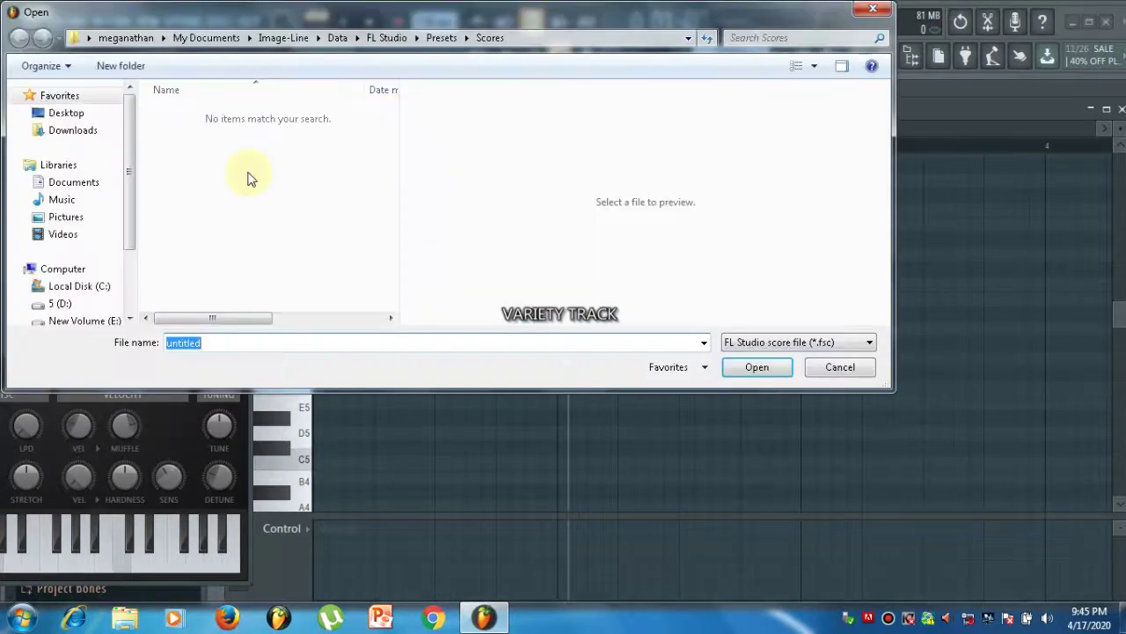
left_click(67, 112)
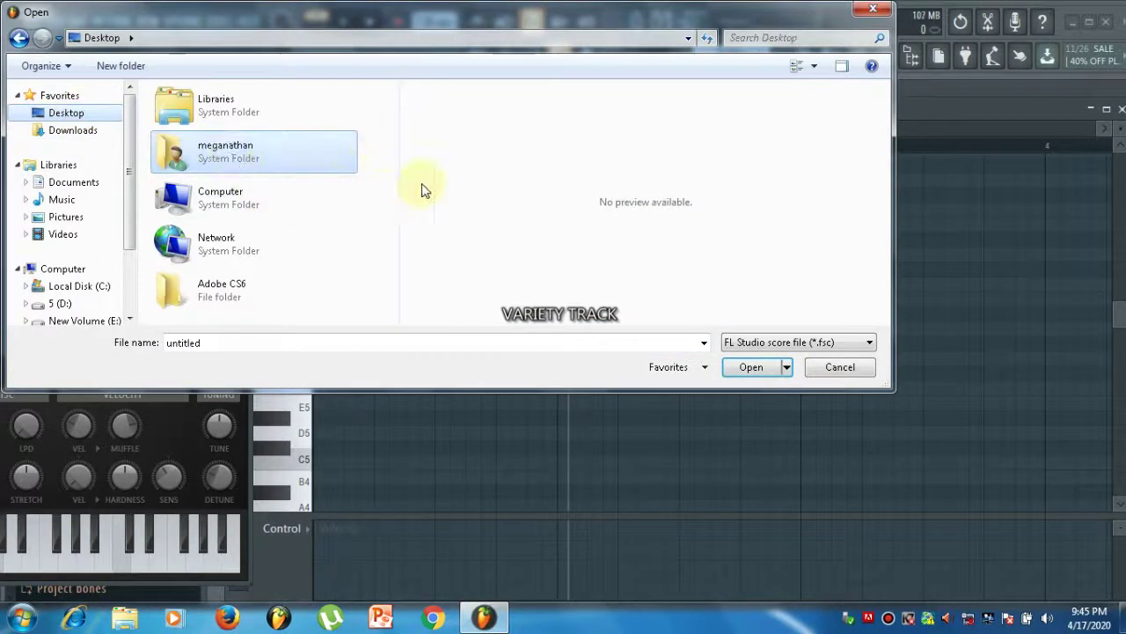
left_click(836, 370)
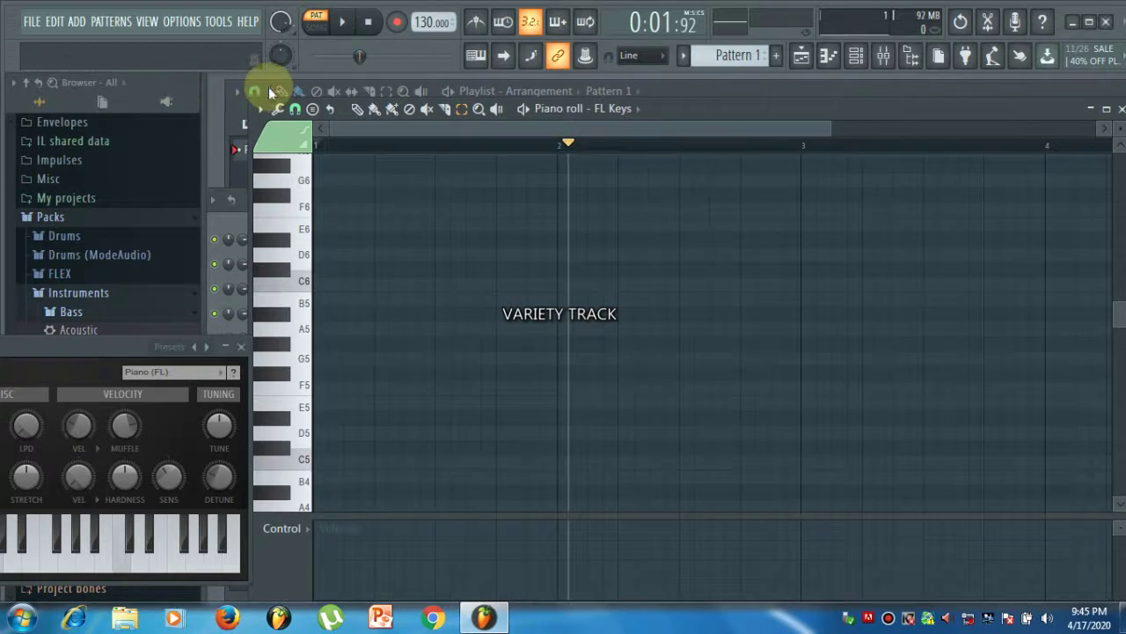
- Review the piano roll's MIDI file options and its edit options on the empty pattern
left_click(260, 108)
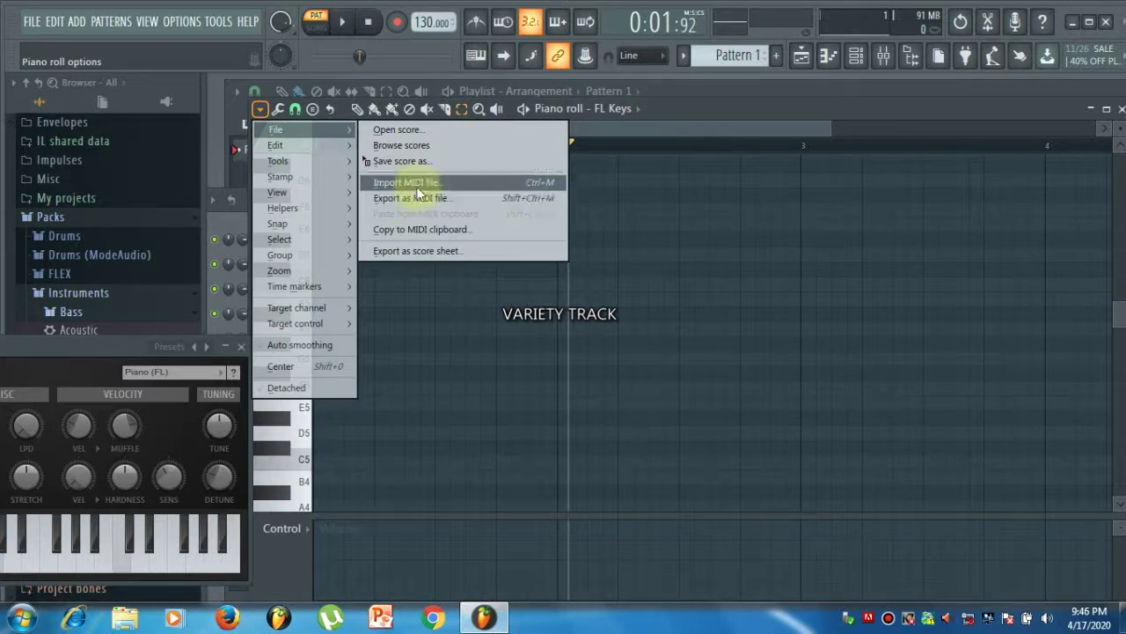
mouse_move(325, 150)
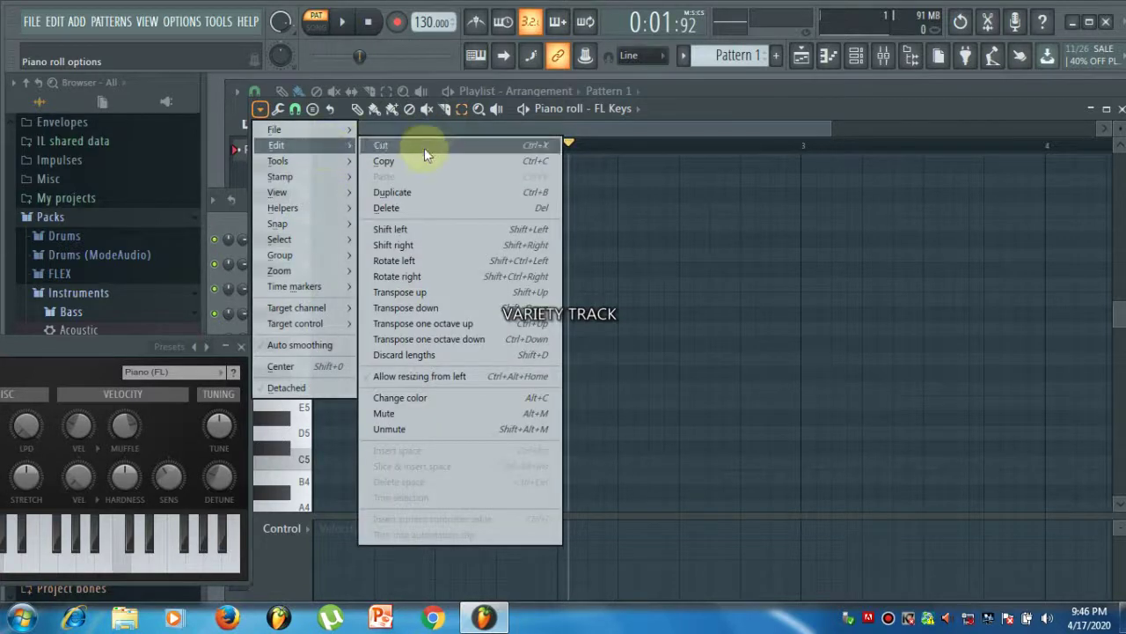
left_click(434, 336)
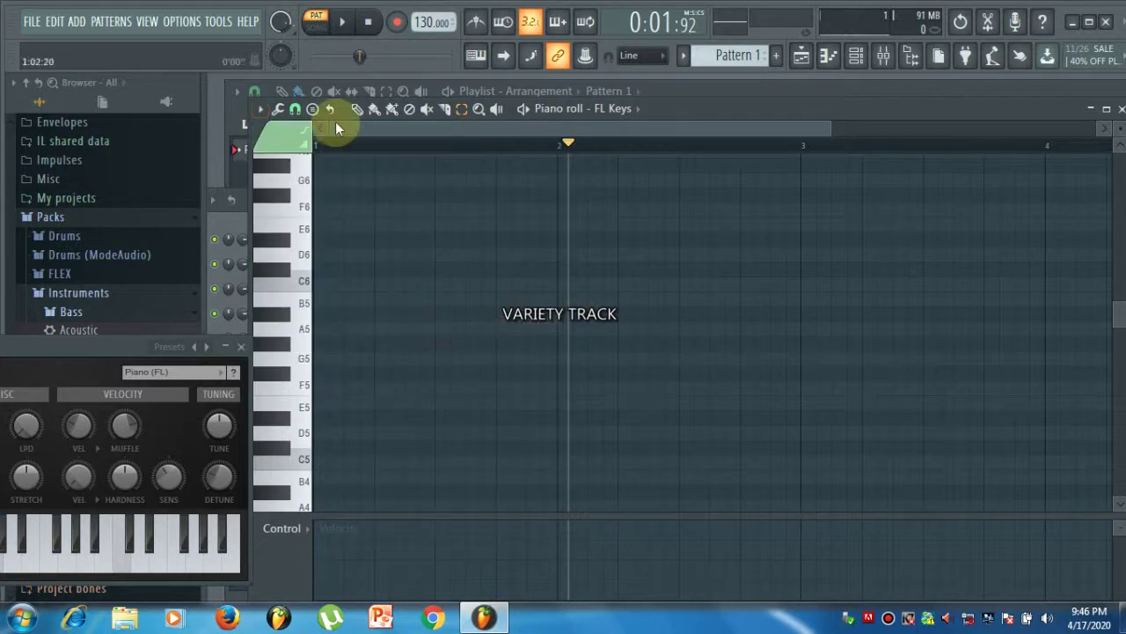
- Draw an ascending five-note melody of A5, B5, C6, D6 and E6 across bars 1 and 2, starting at bar 1
left_click(341, 330)
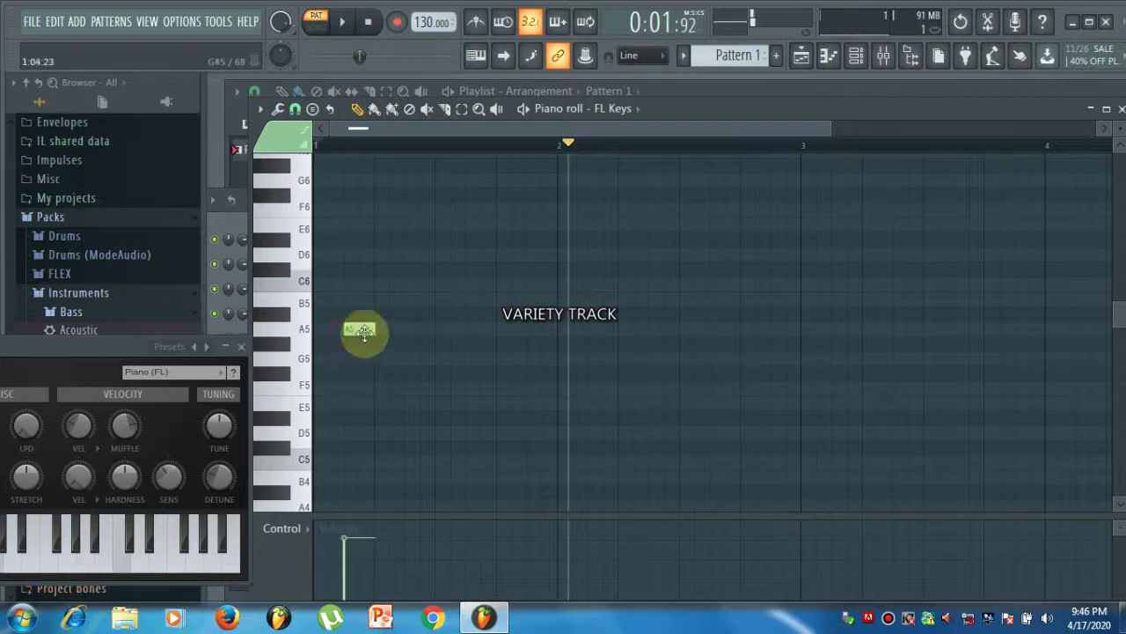
left_click(440, 299)
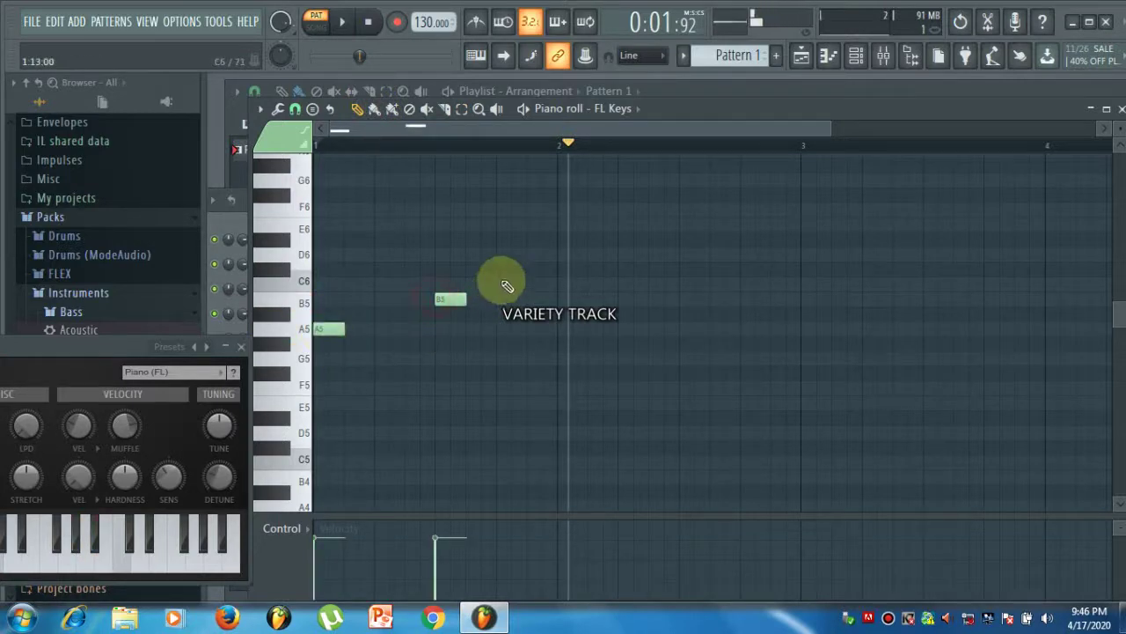
left_click(553, 281)
left_click(679, 254)
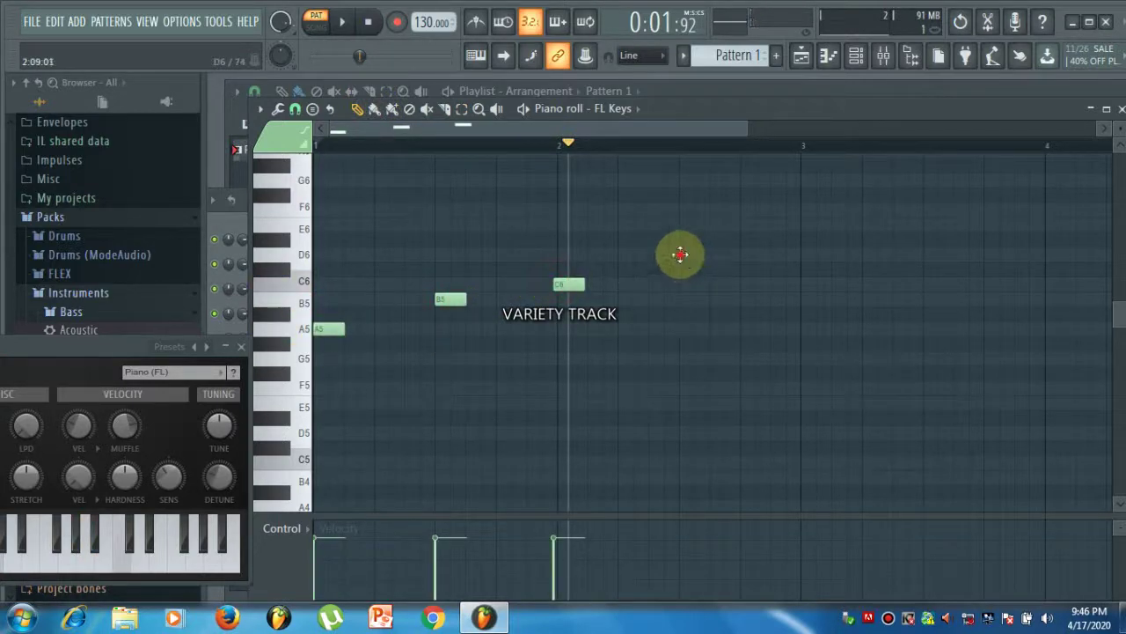
left_click(741, 224)
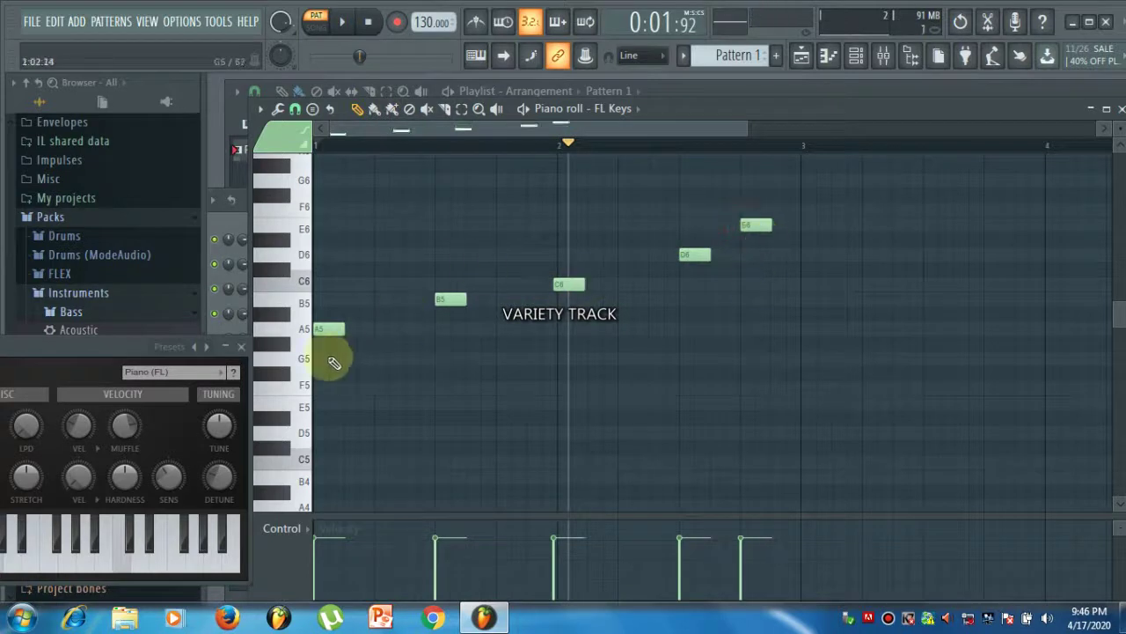
left_click(319, 332)
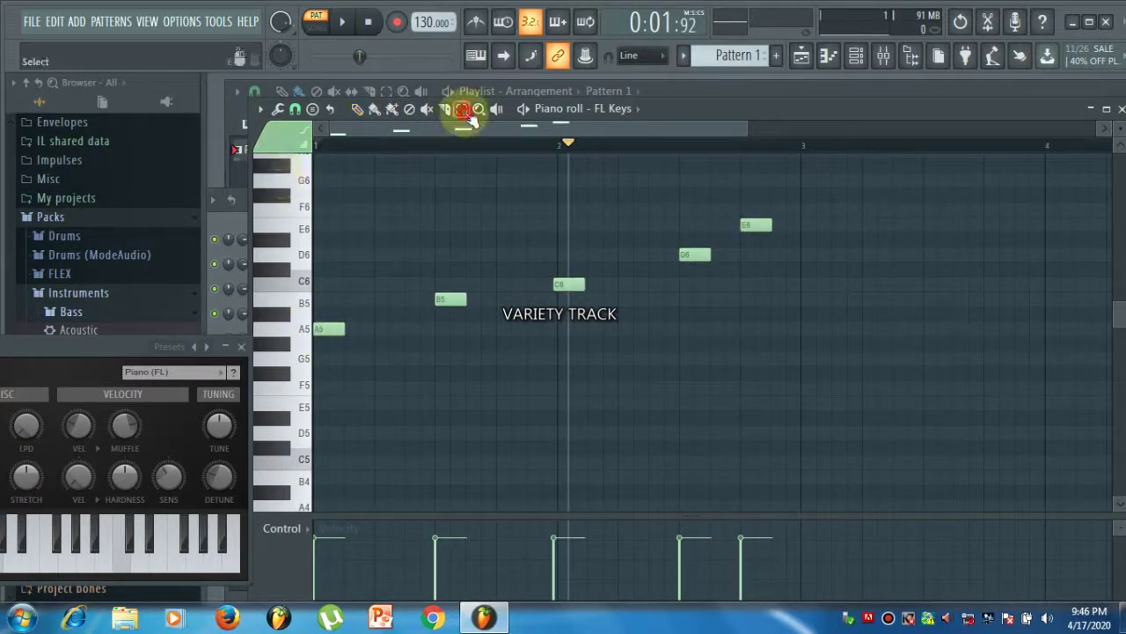
- Select all five notes of the melody and transpose them one octave down
left_click_drag(825, 409, 298, 164)
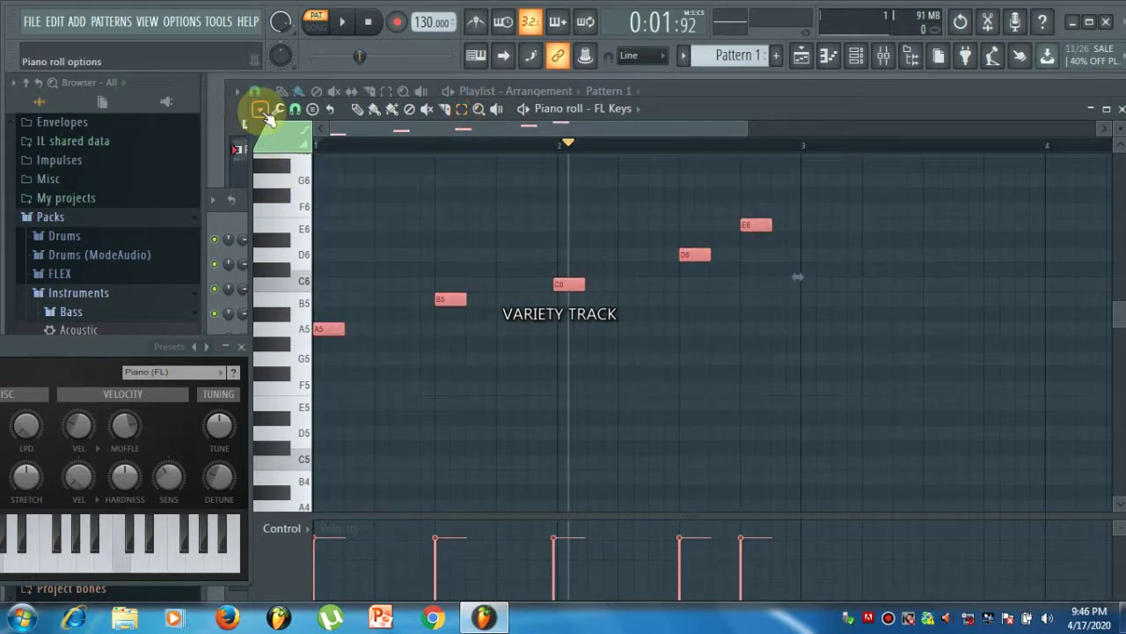
left_click(260, 109)
mouse_move(286, 162)
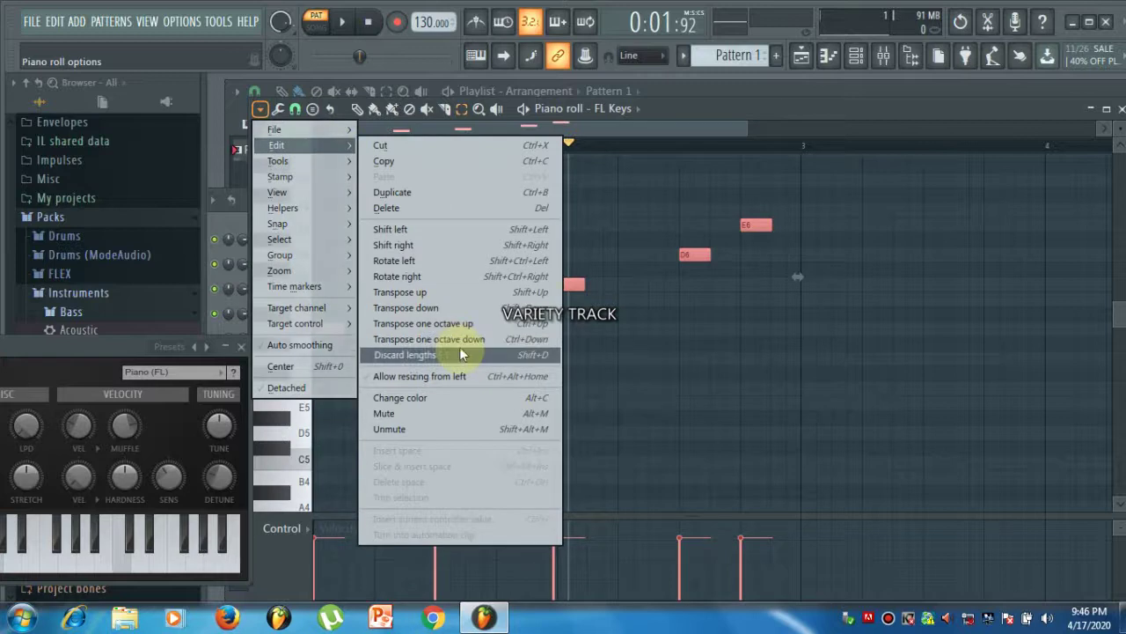
left_click(460, 341)
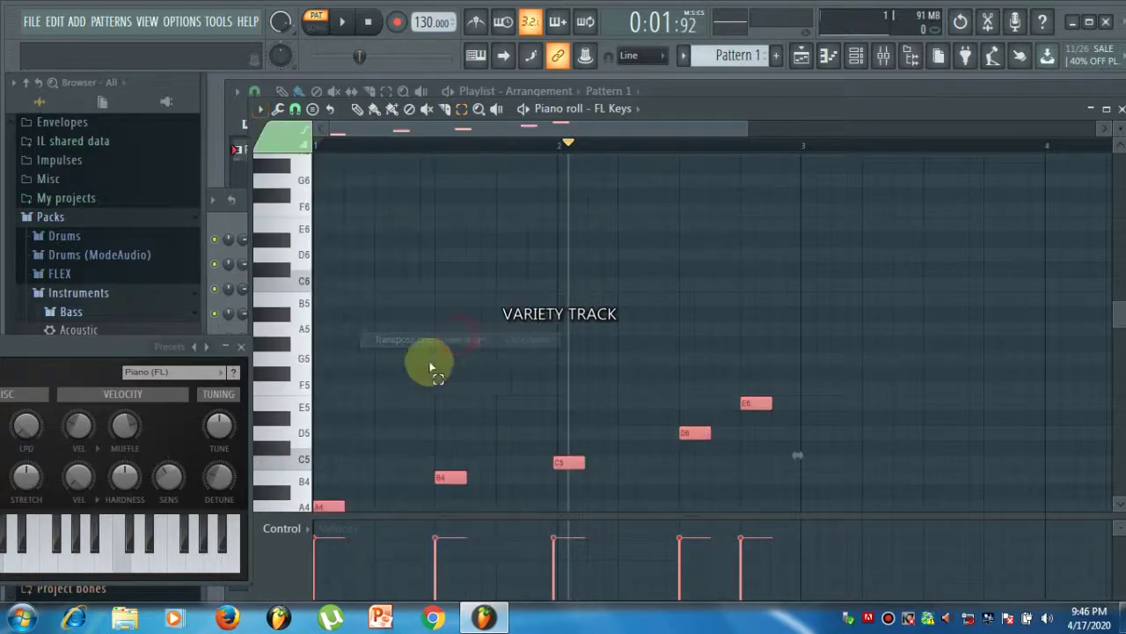
scroll(381, 337, "down", 3)
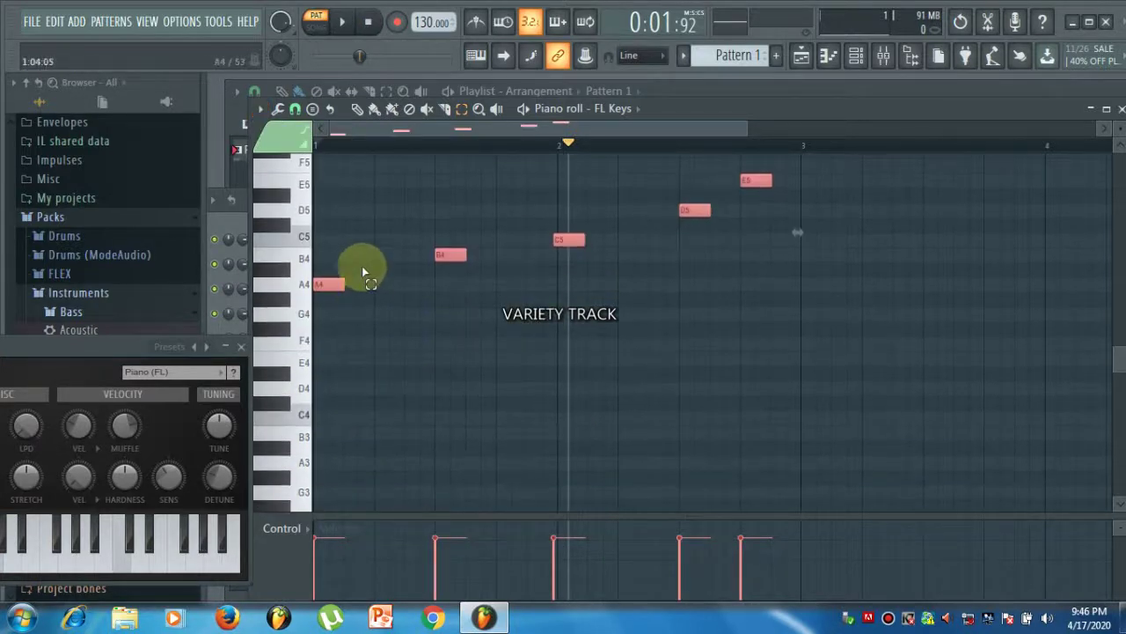
- Transpose the selected notes one octave up
left_click(259, 109)
mouse_move(306, 162)
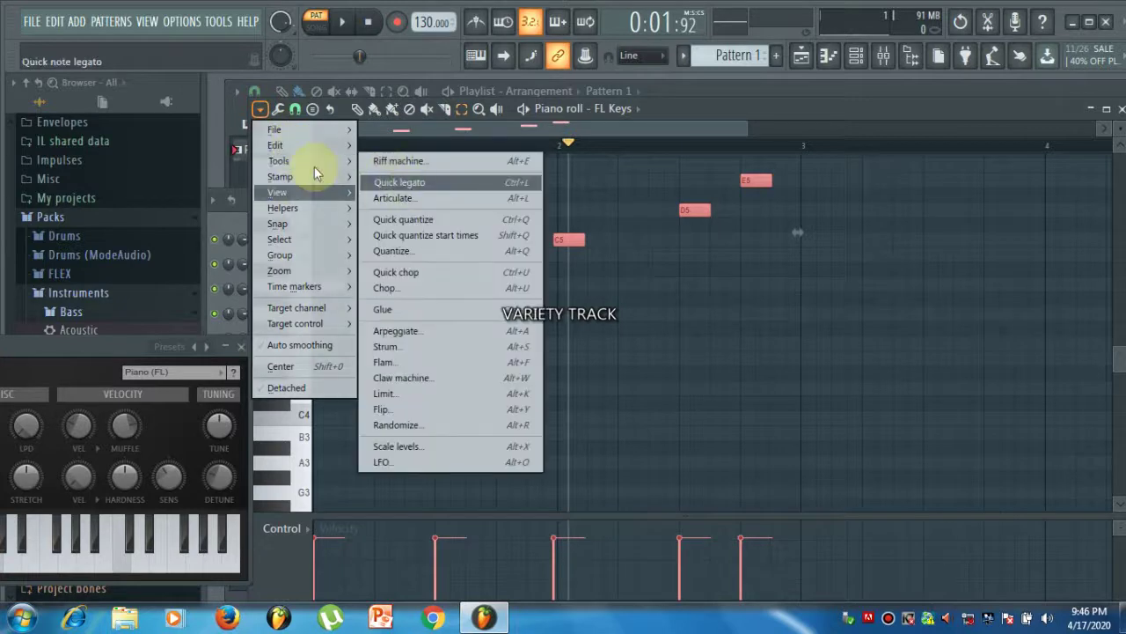
left_click(441, 325)
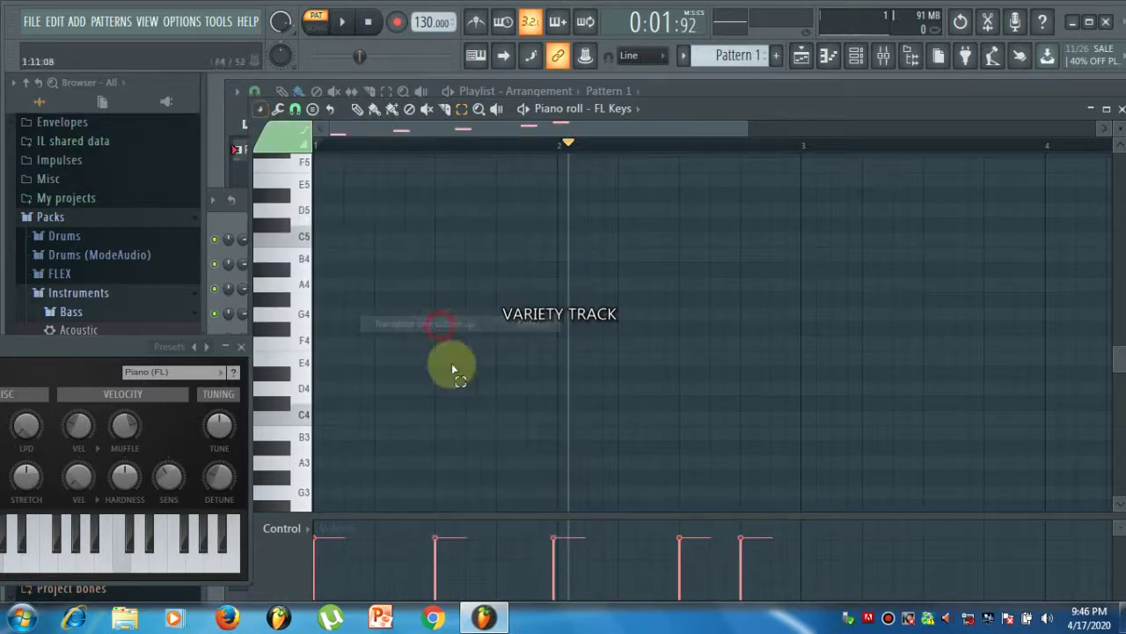
scroll(435, 272, "up", 4)
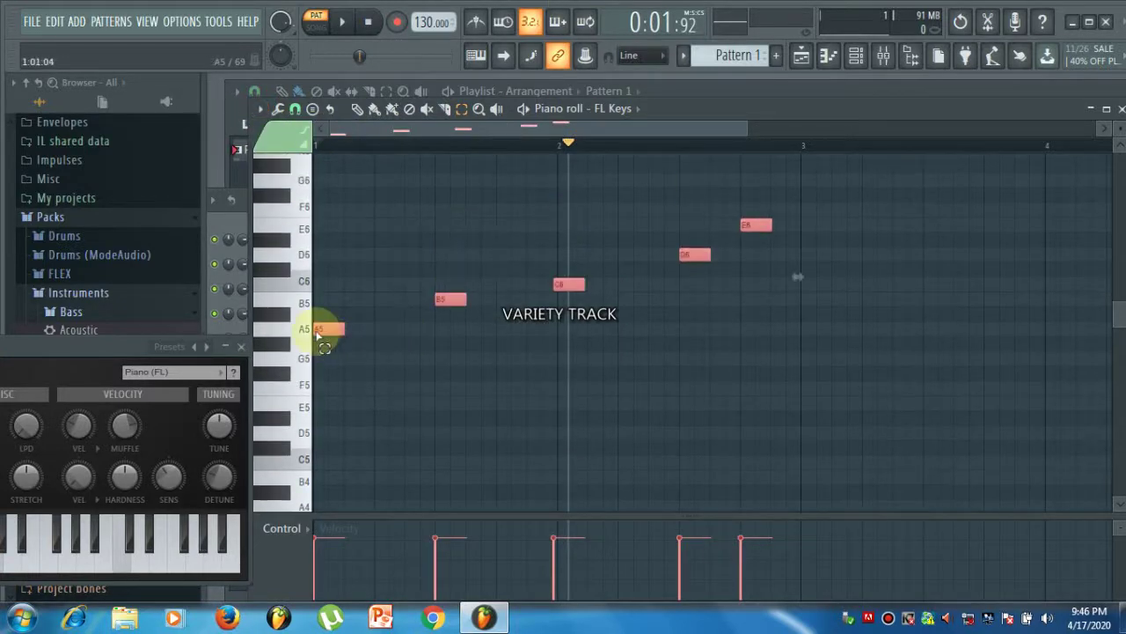
- Try to shift the selected notes left in time, and shift them right by one increment
left_click(260, 109)
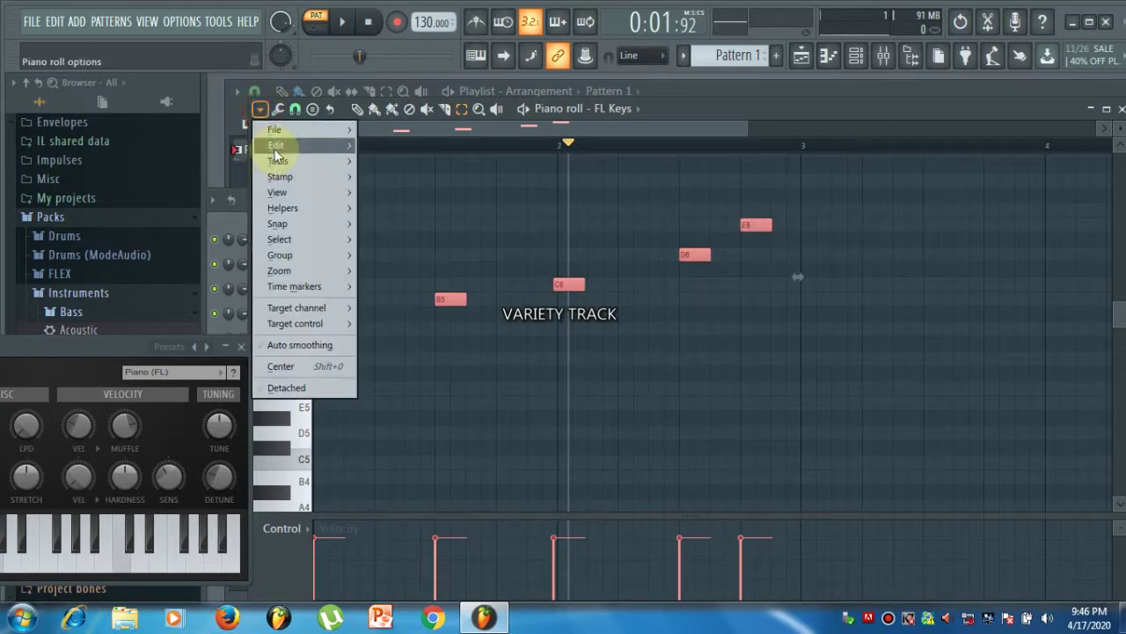
mouse_move(290, 146)
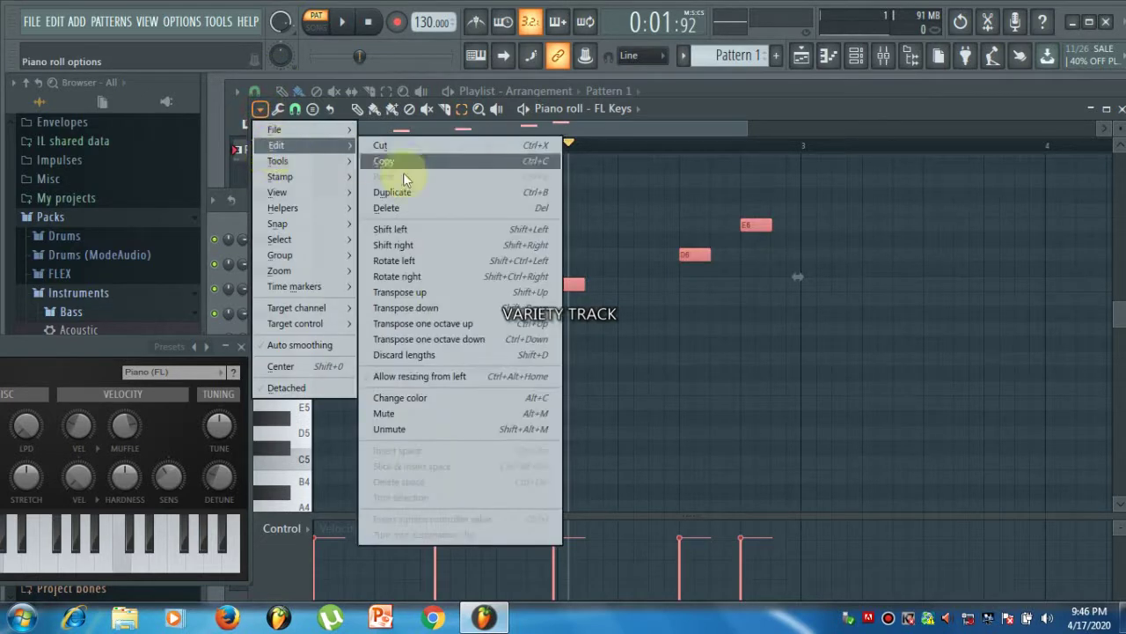
left_click(424, 228)
left_click(262, 109)
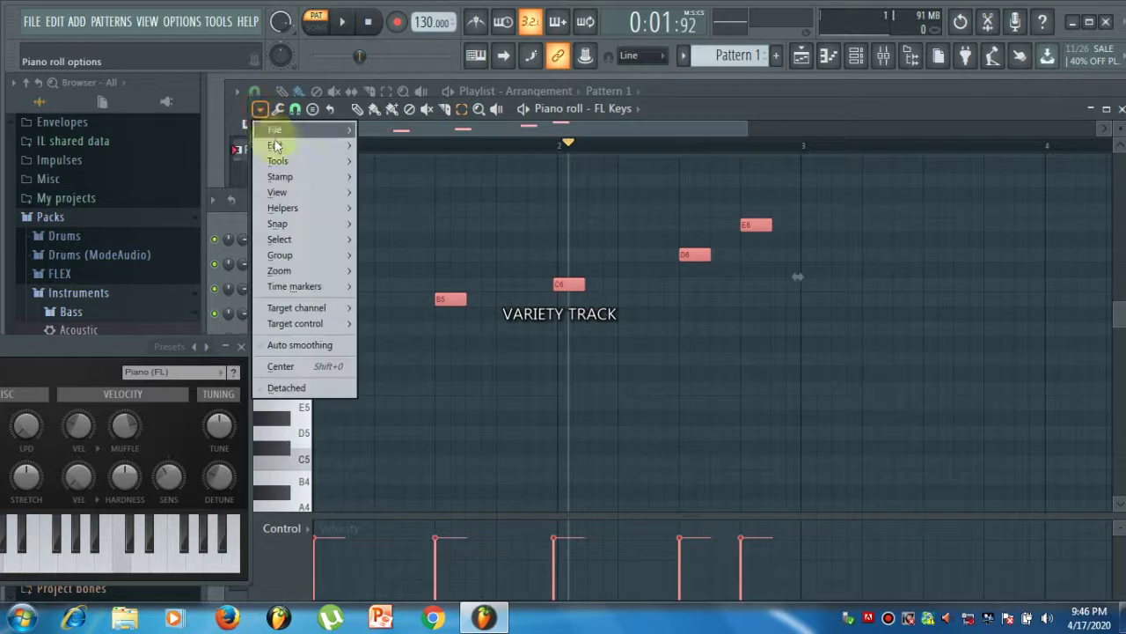
mouse_move(285, 161)
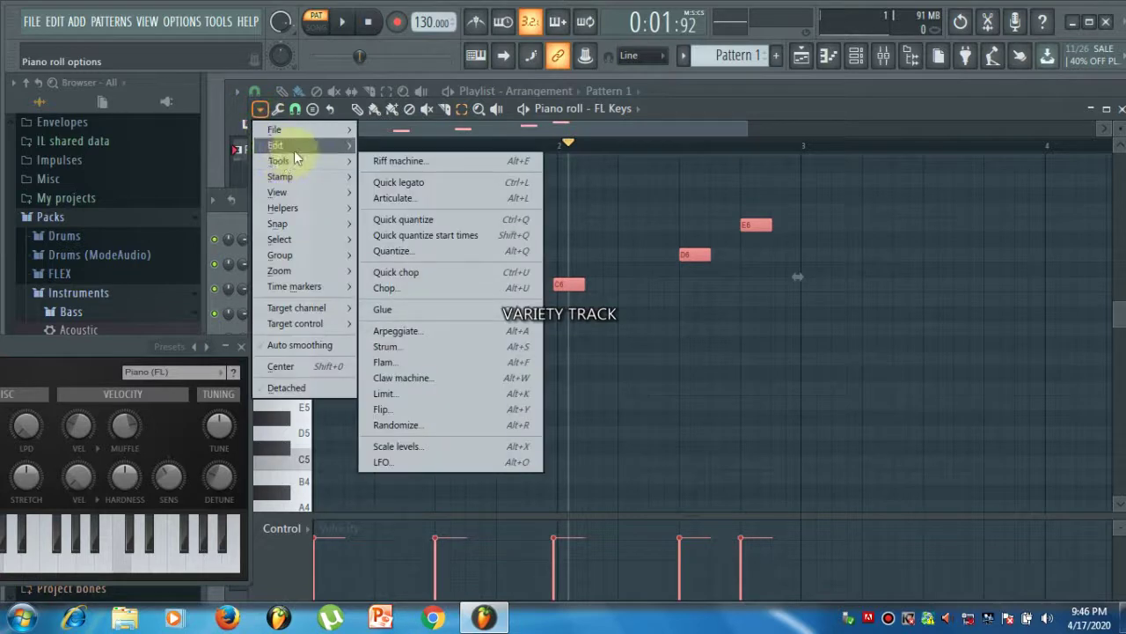
left_click(424, 246)
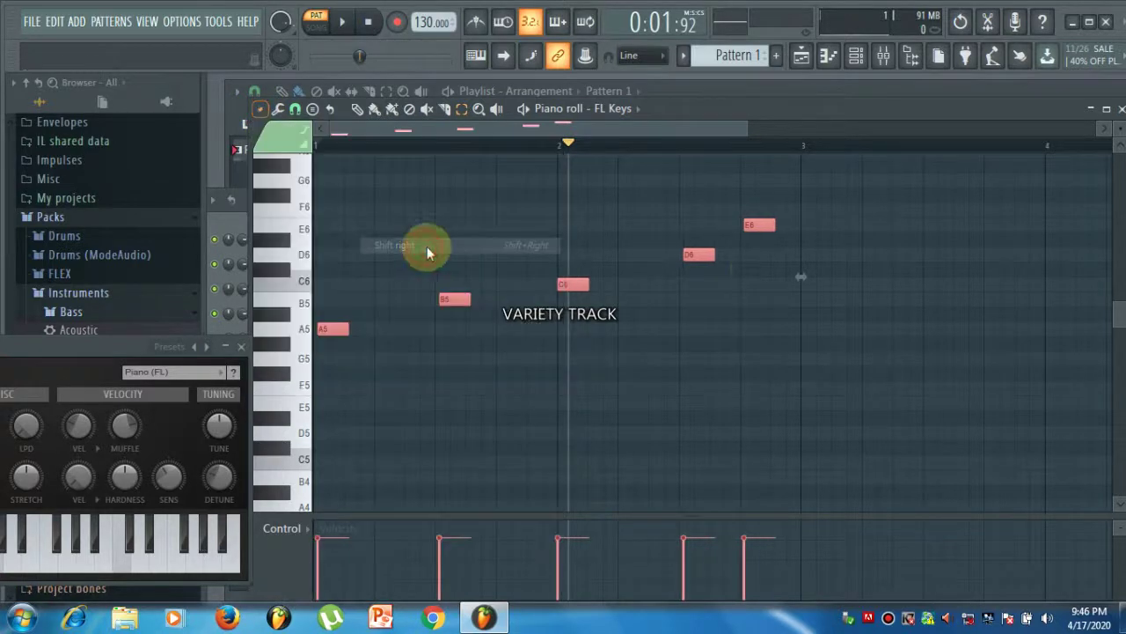
- Transpose the selected notes up by one semitone
left_click(262, 111)
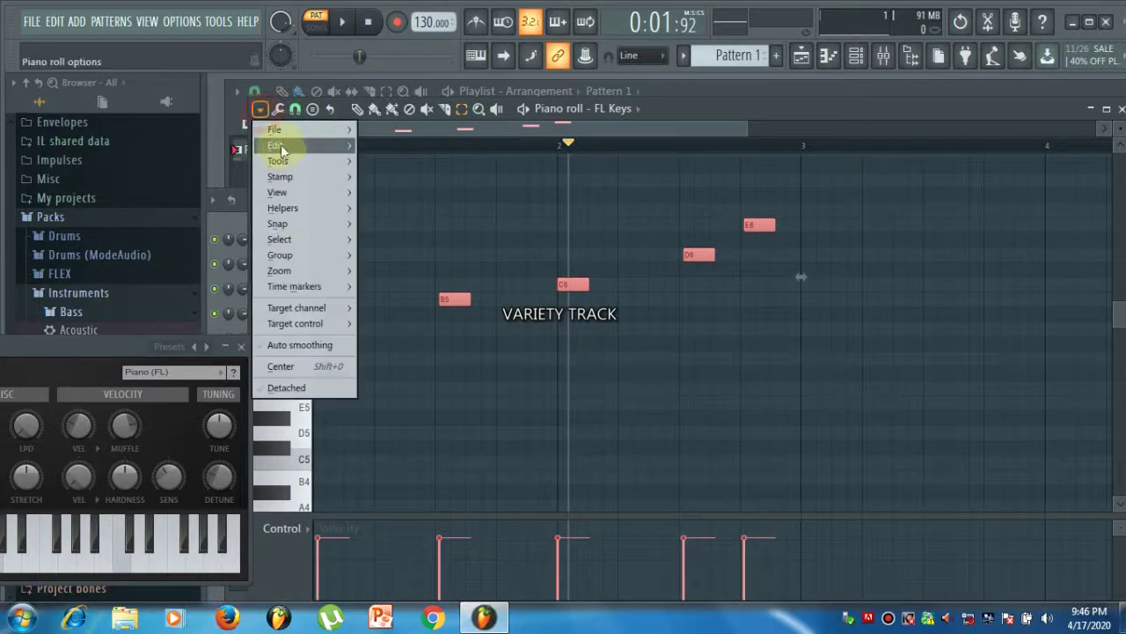
mouse_move(287, 162)
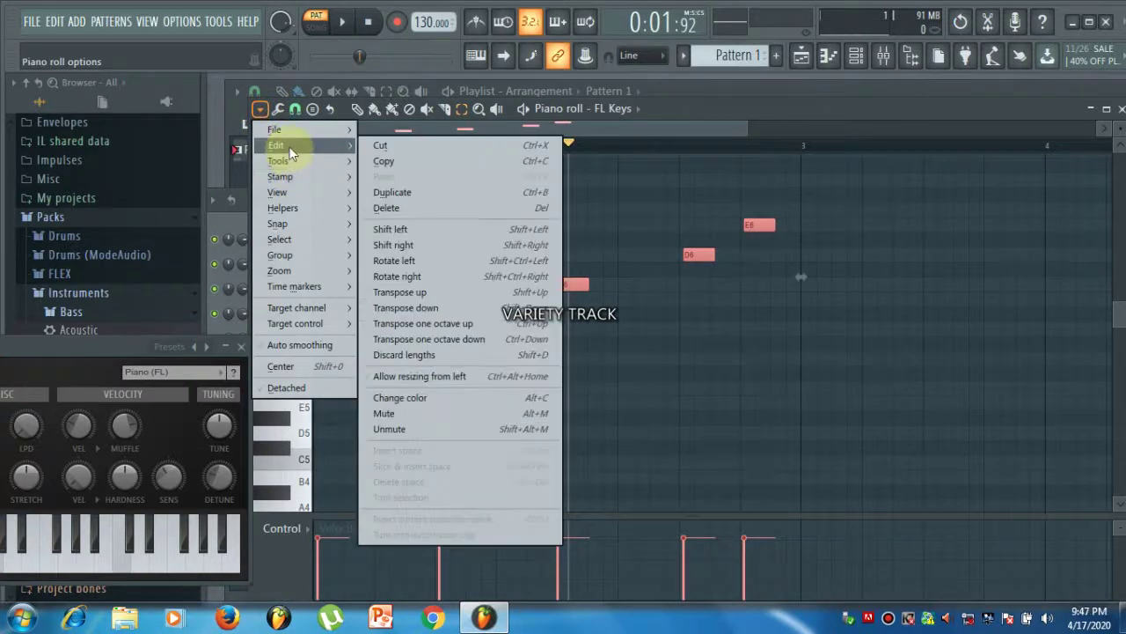
left_click(410, 291)
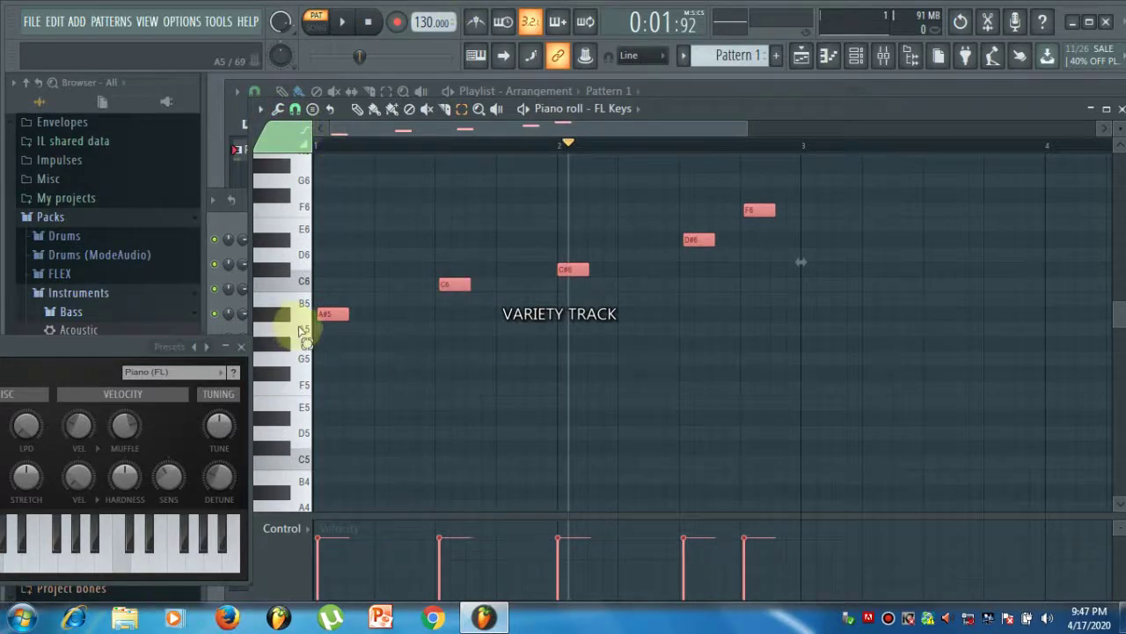
- Discard the lengths of all selected notes, applying the command twice
left_click(259, 111)
mouse_move(291, 164)
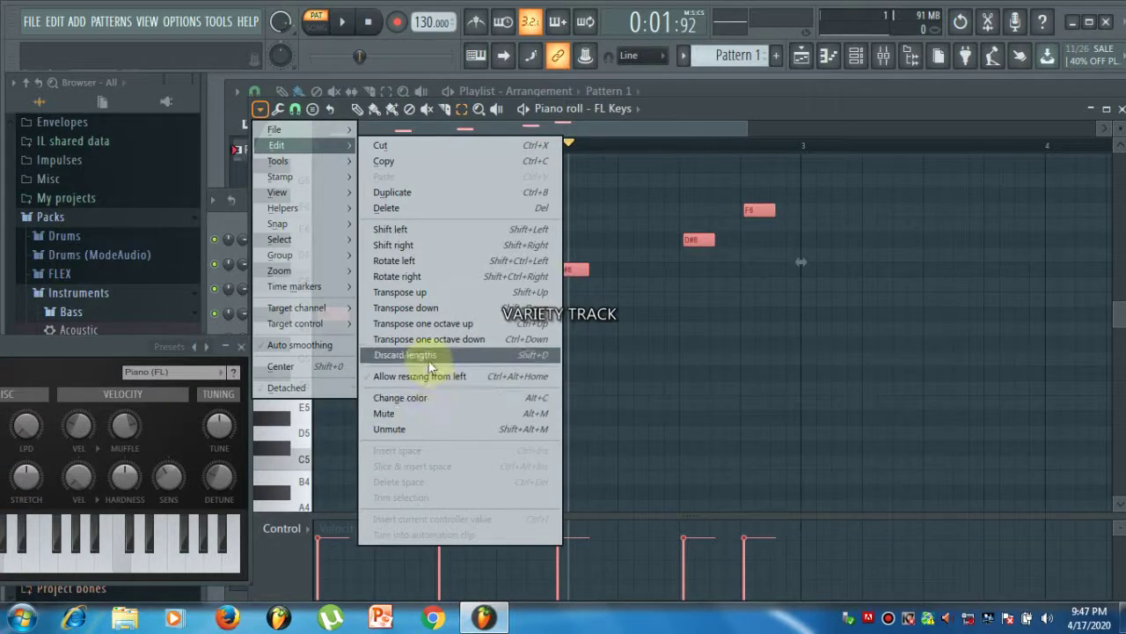
left_click(428, 359)
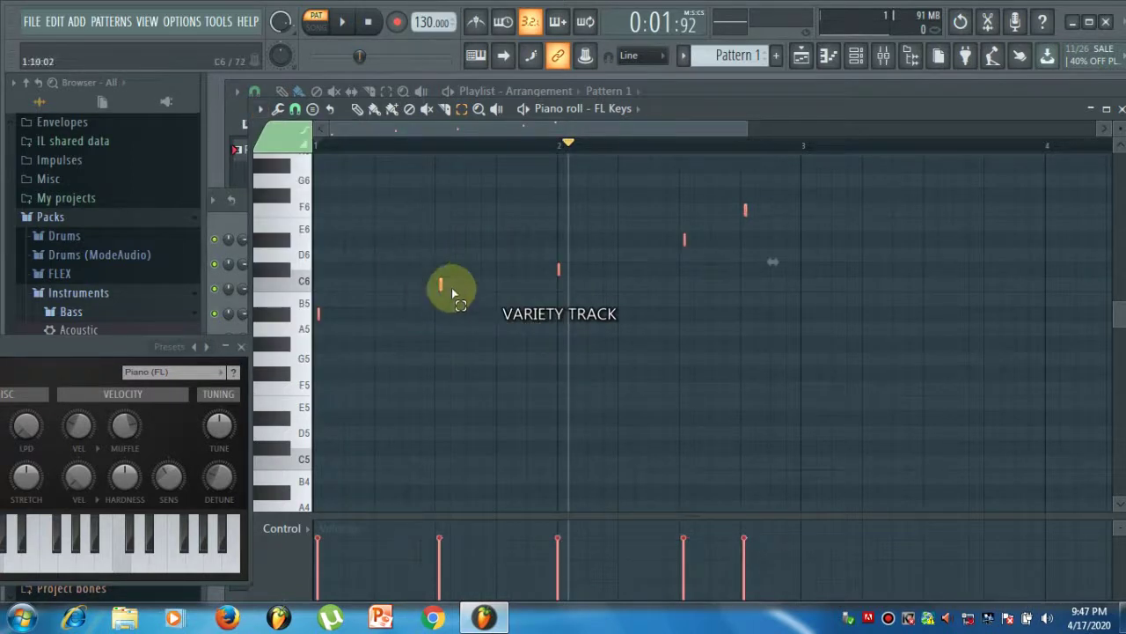
left_click(259, 110)
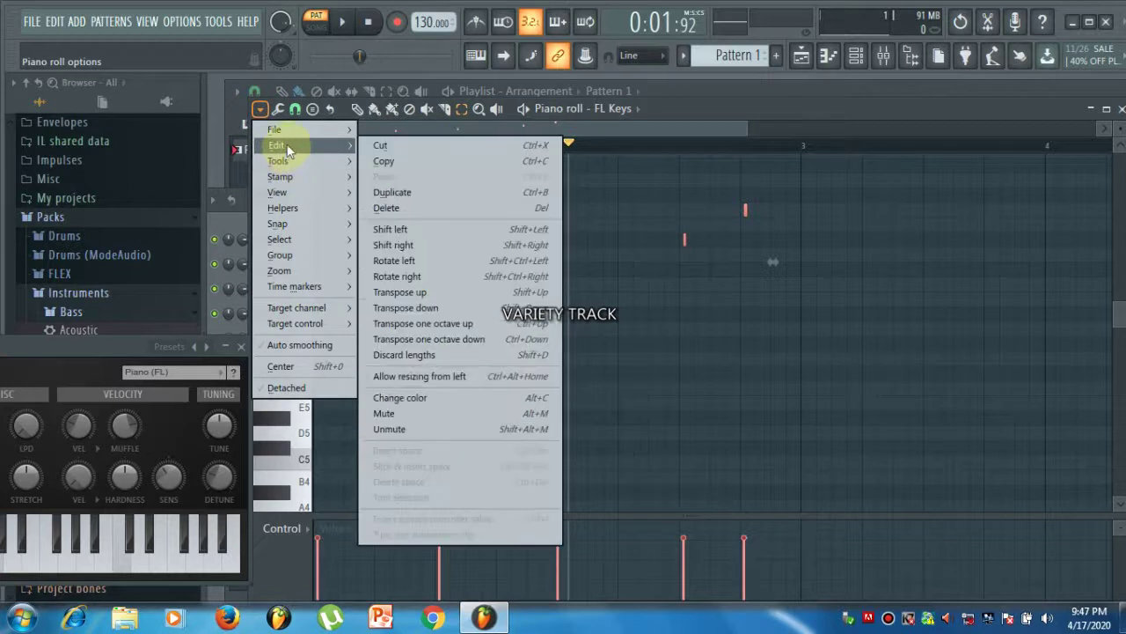
left_click(422, 355)
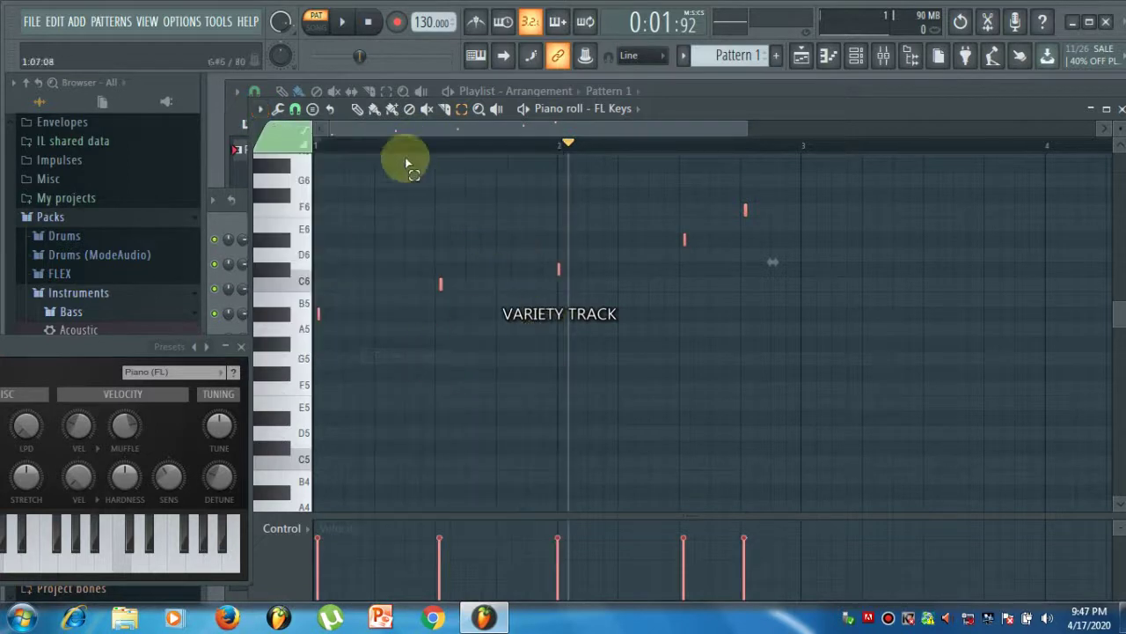
- Delete the selected notes using the piano roll's edit options
left_click(260, 110)
mouse_move(276, 146)
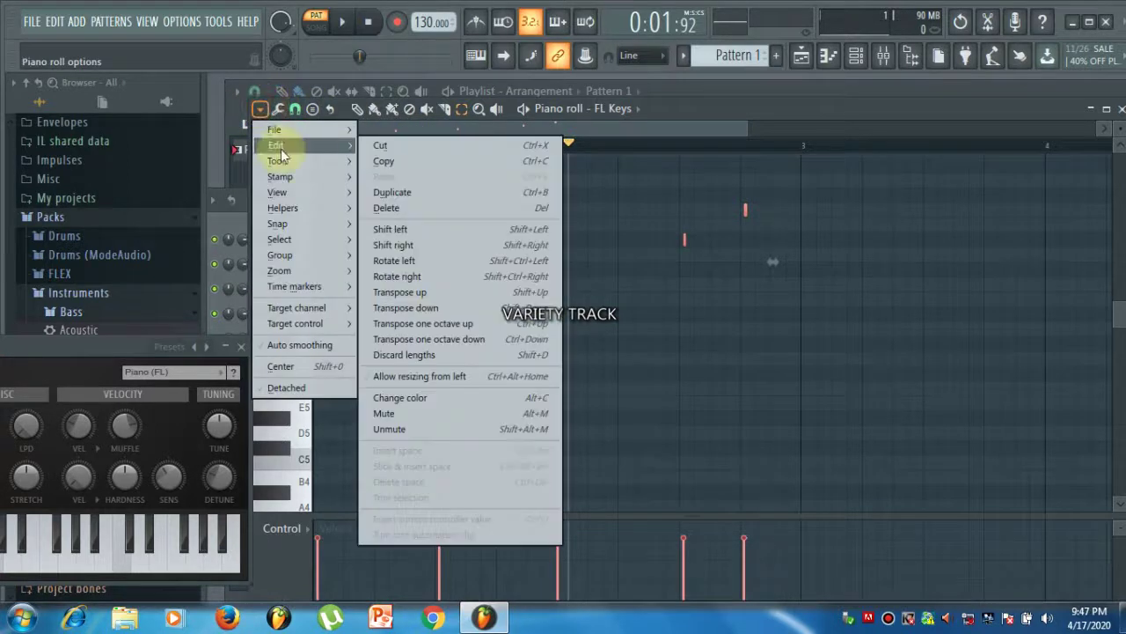
left_click(405, 209)
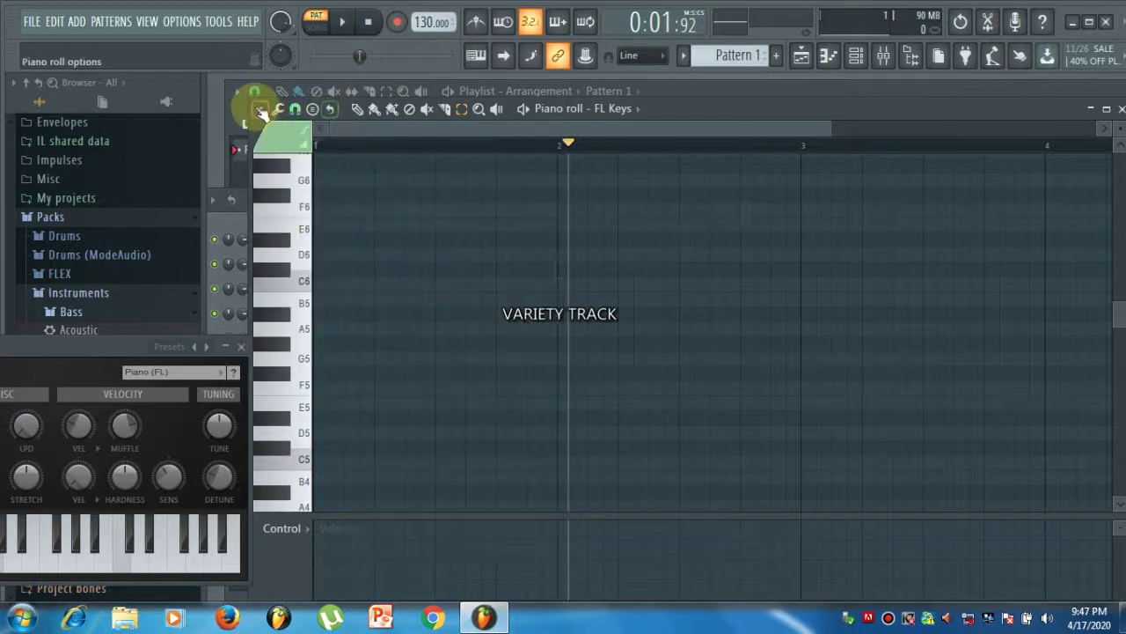
left_click(260, 110)
mouse_move(280, 147)
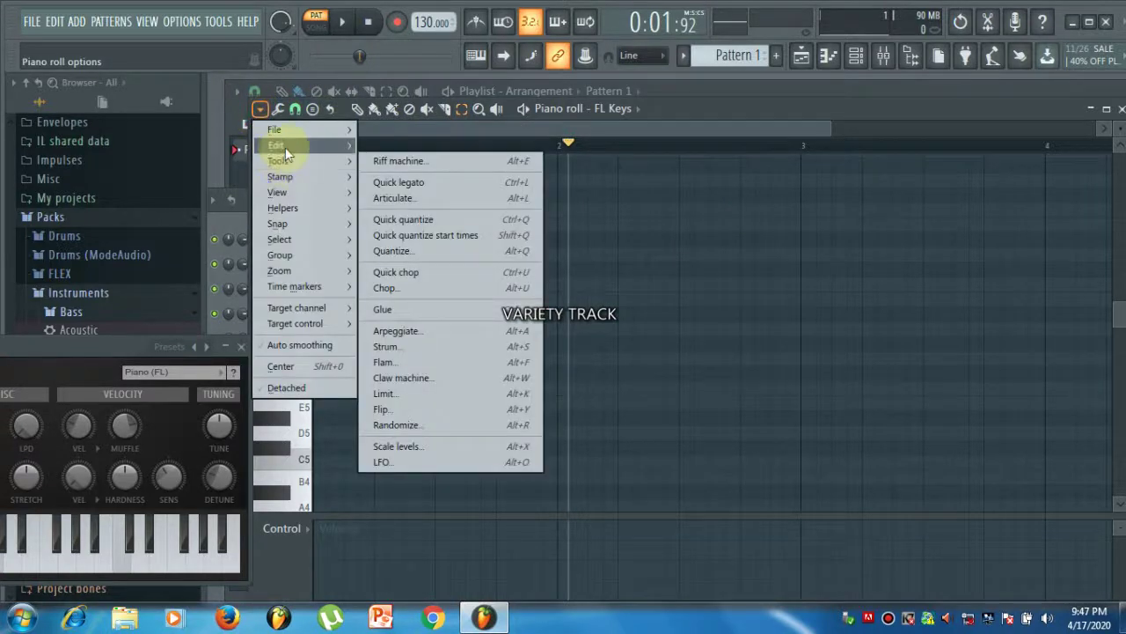
mouse_move(293, 164)
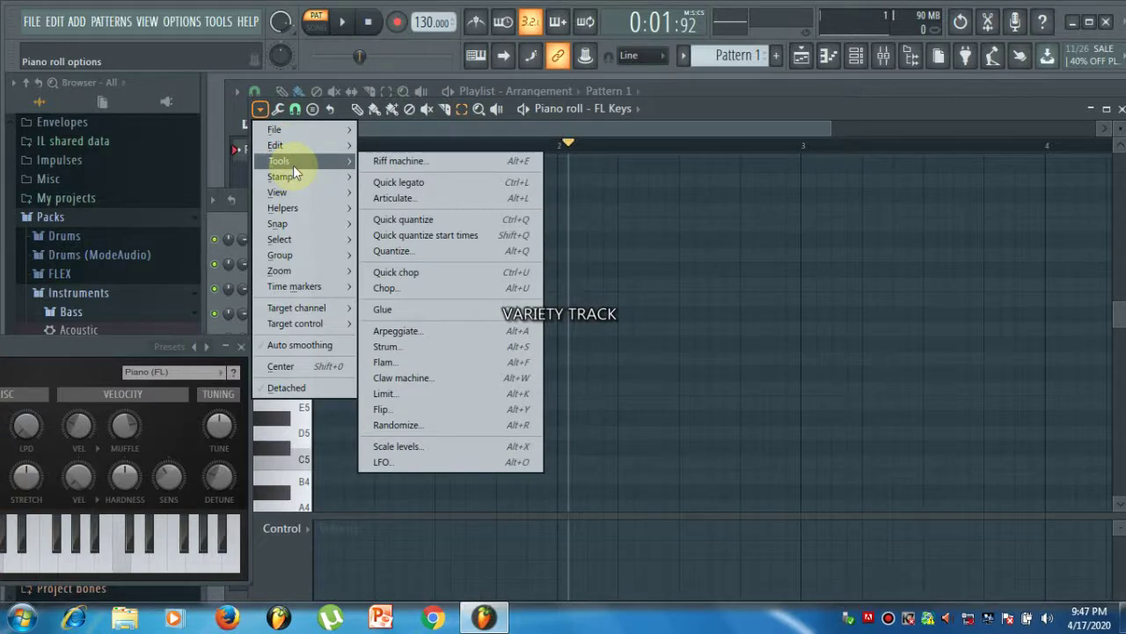
left_click(616, 313)
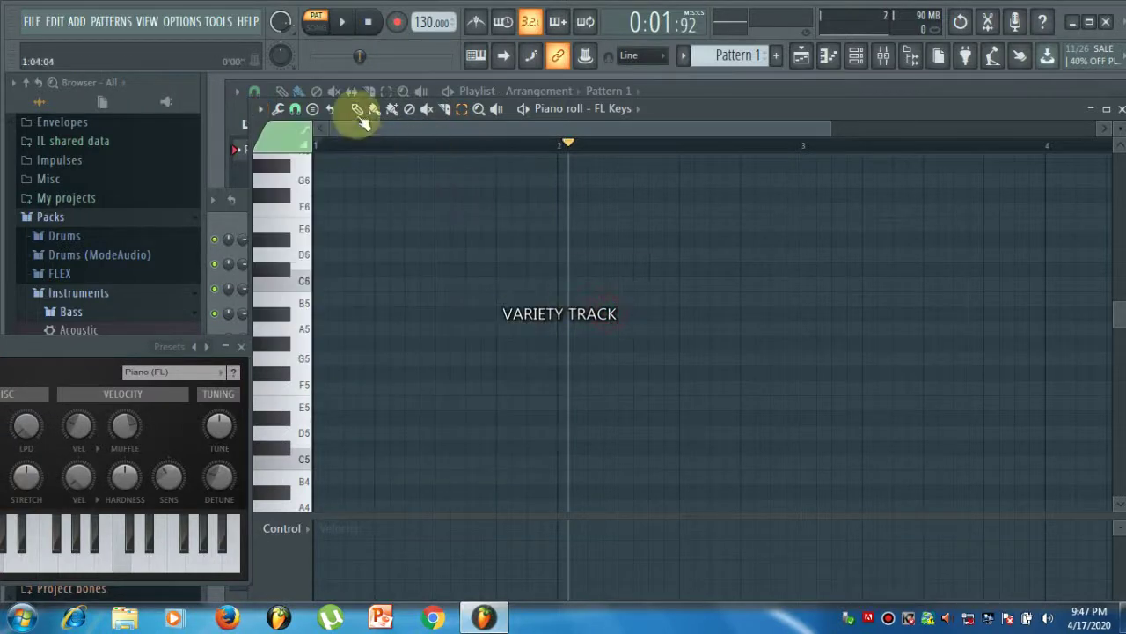
- Draw two C6 notes in bar 1, delete the second, and stretch the first to about the middle of bar 3
left_click(318, 285)
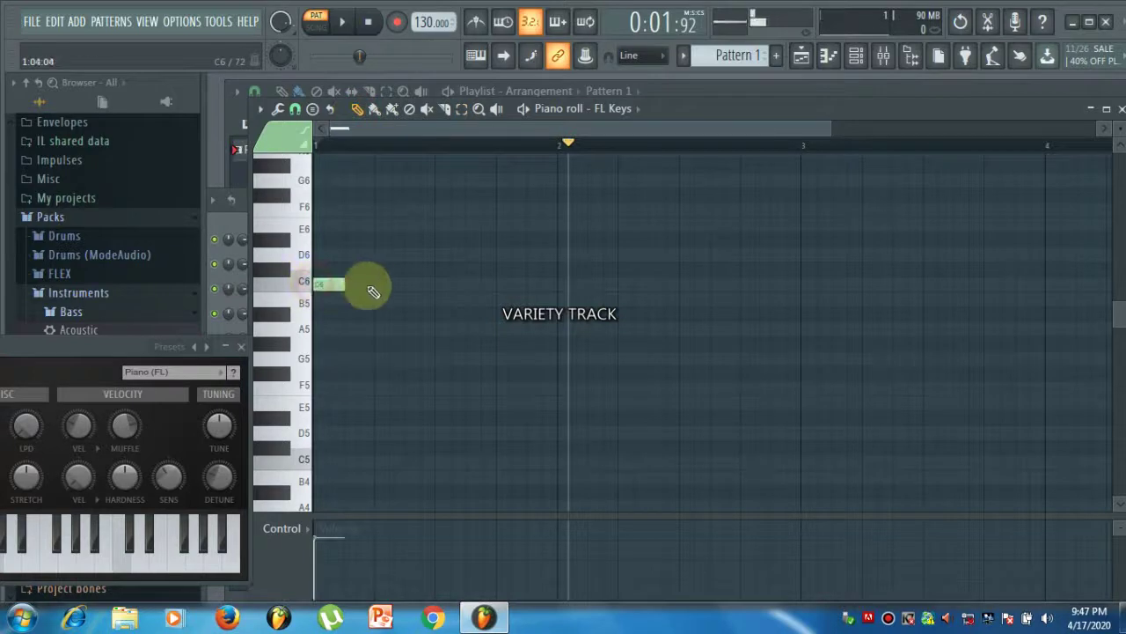
left_click(375, 284)
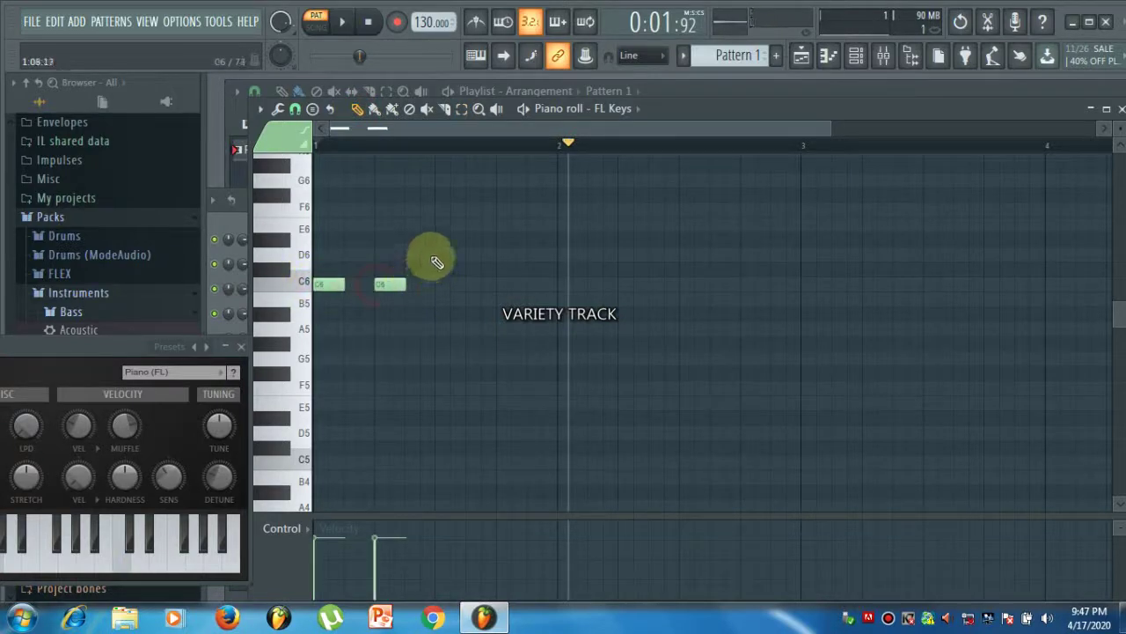
right_click(383, 284)
left_click_drag(346, 283, 909, 304)
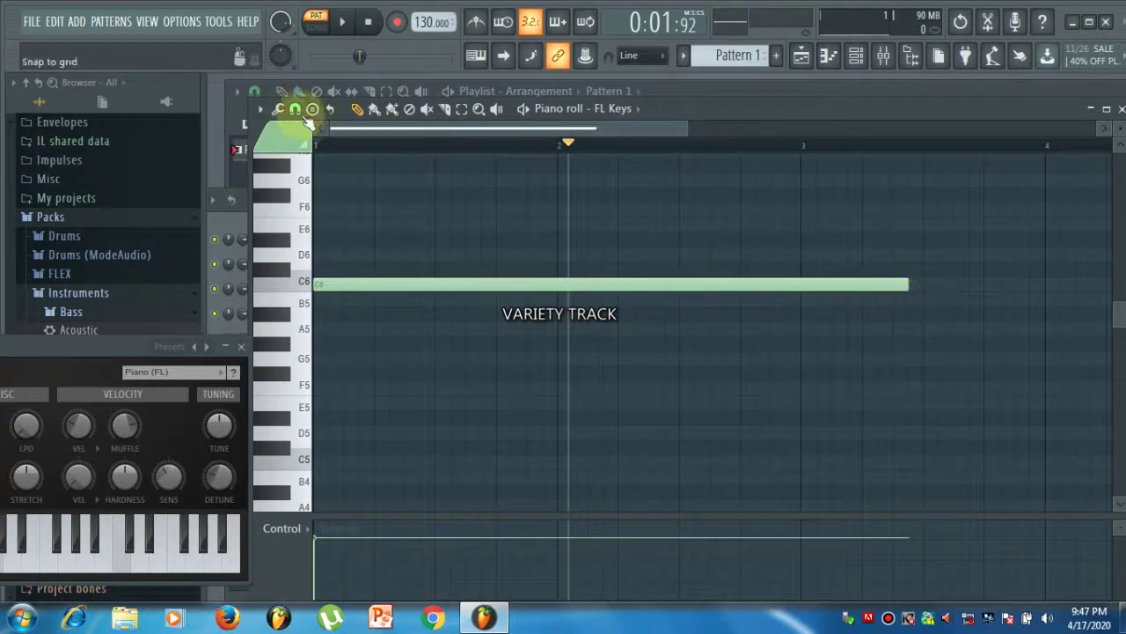
- Open the Riff machine for the FL Keys channel, preview its progression, and set the riff length to 5 bars
left_click(260, 108)
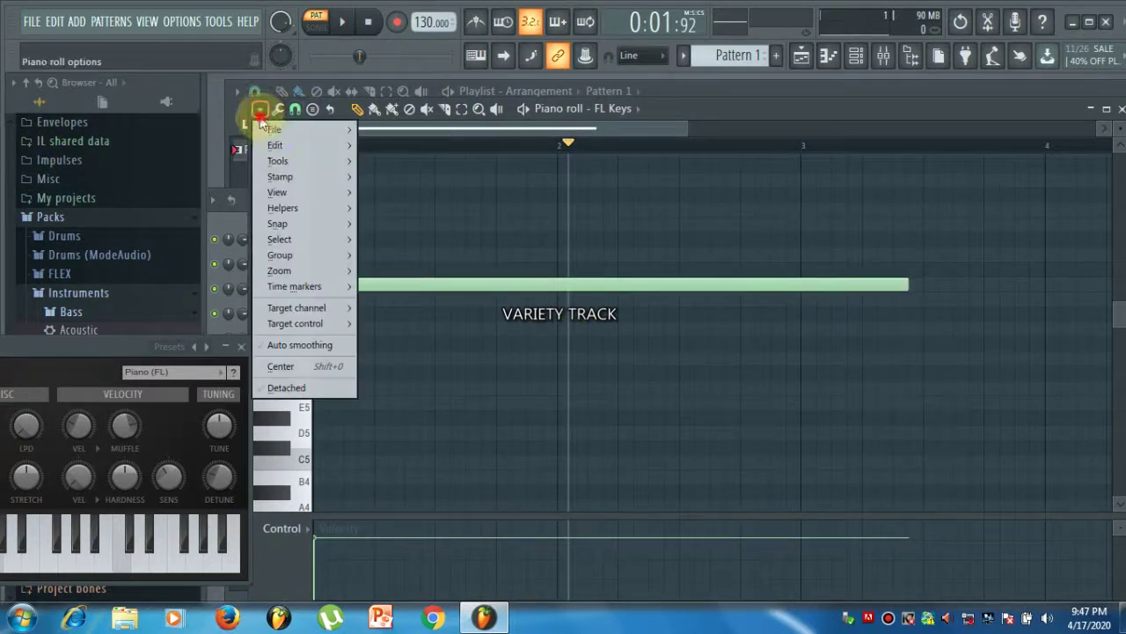
mouse_move(293, 171)
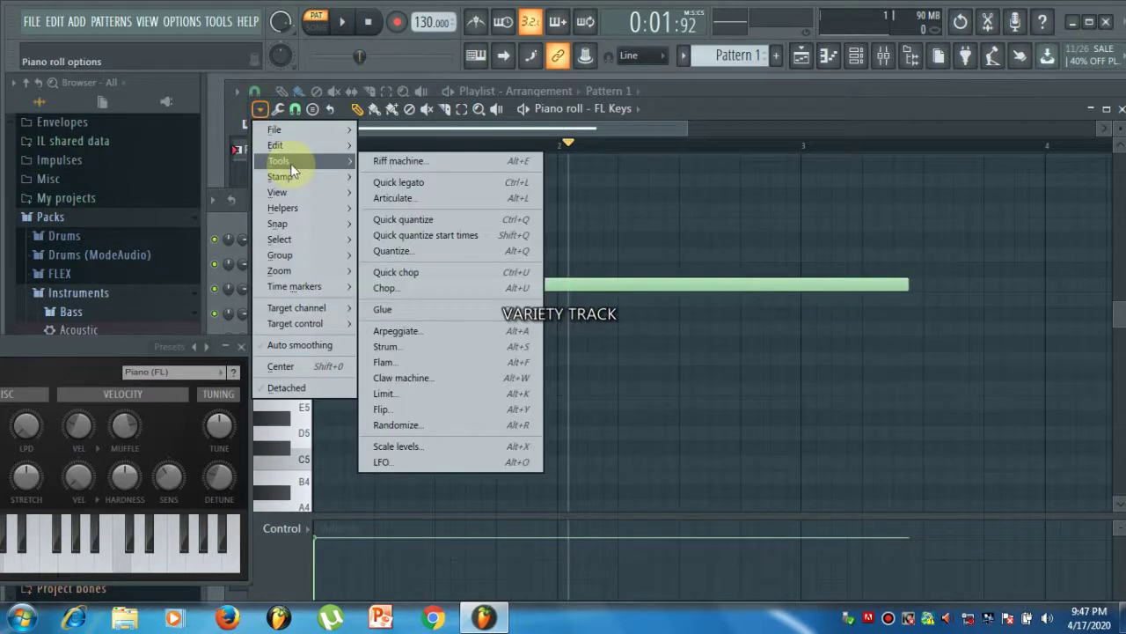
left_click(397, 162)
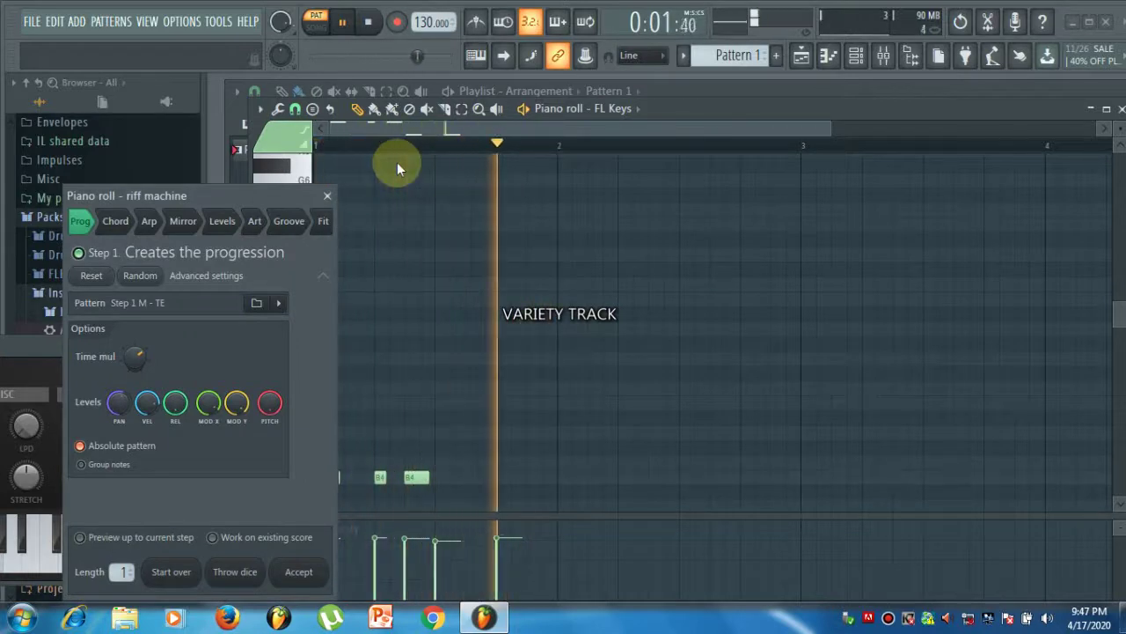
key("space")
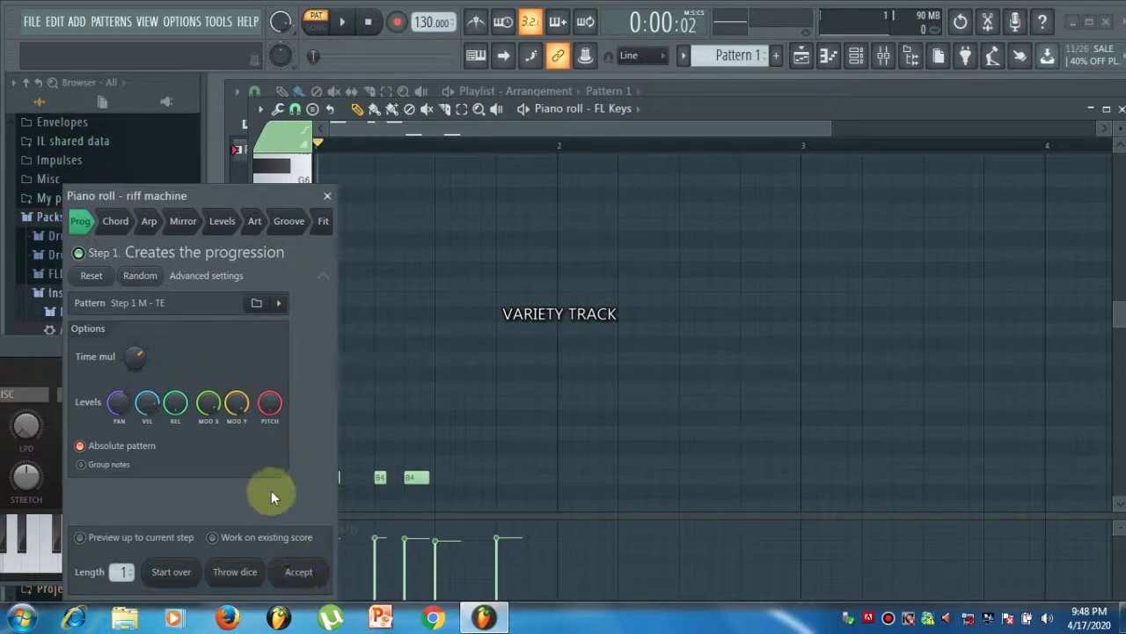
left_click_drag(226, 192, 344, 172)
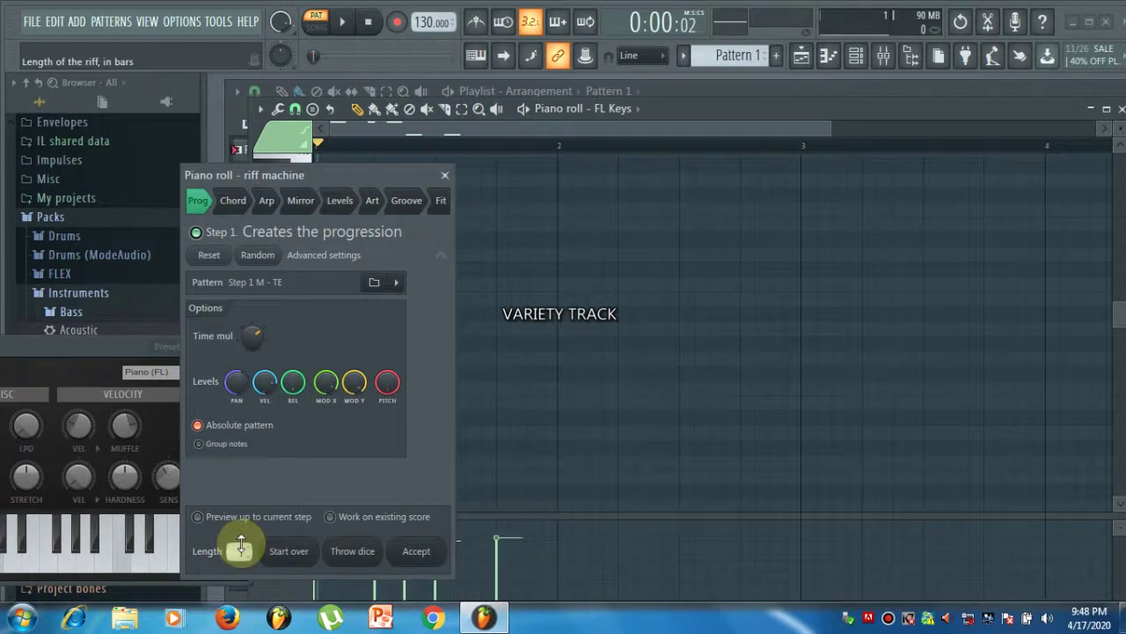
key("space")
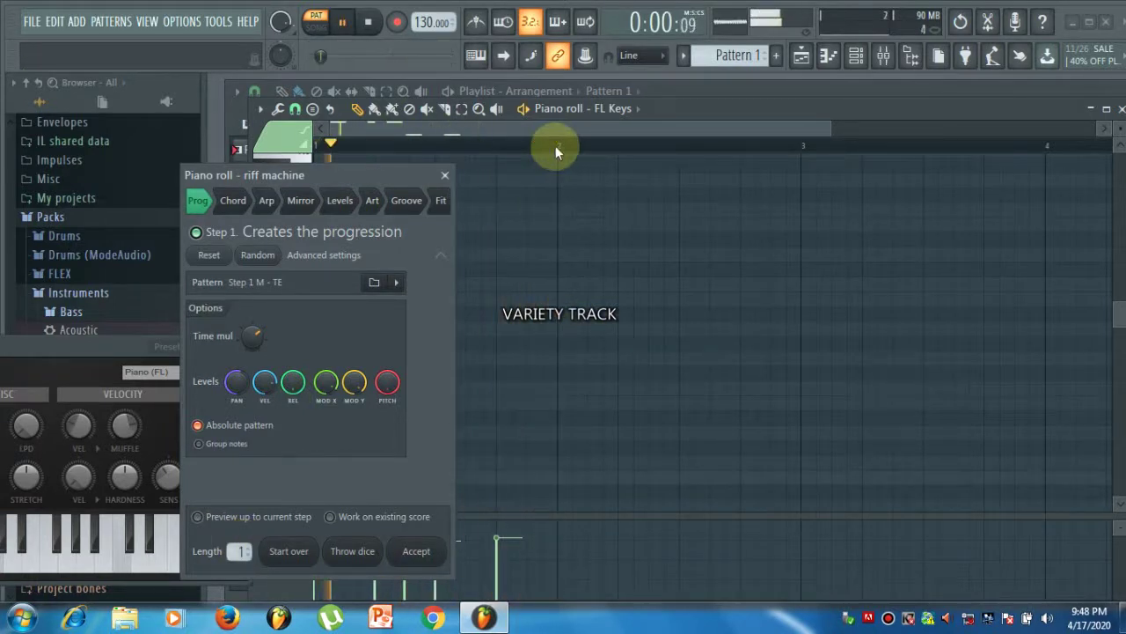
scroll(239, 547, "up", 4)
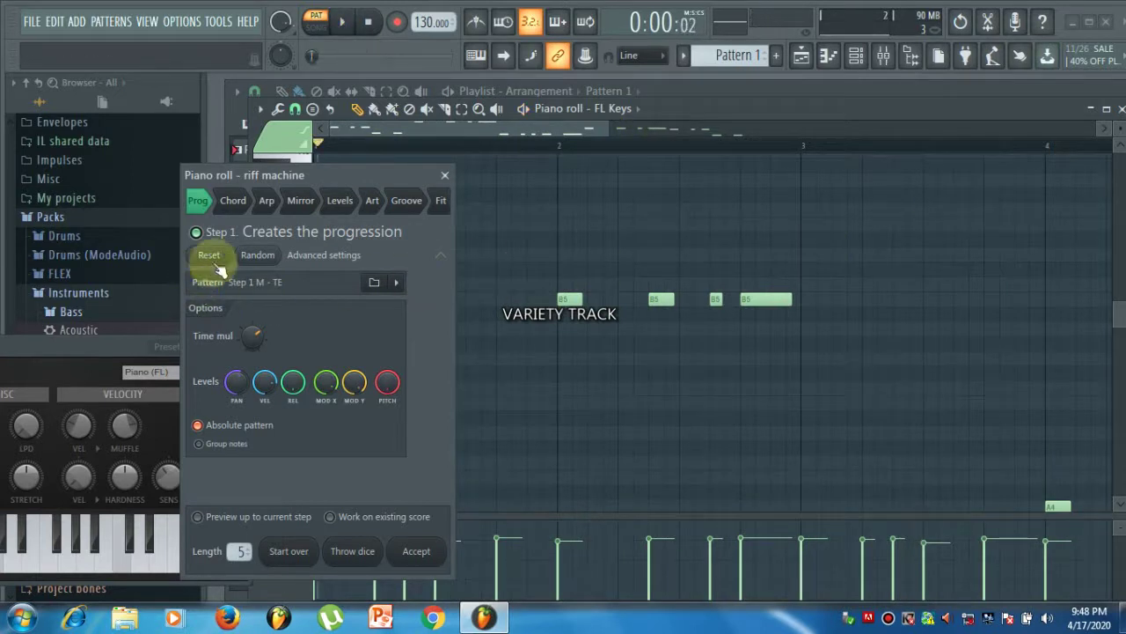
- Try out the pan, velocity and release levels in the Riff machine's chord stage during playback
left_click(233, 200)
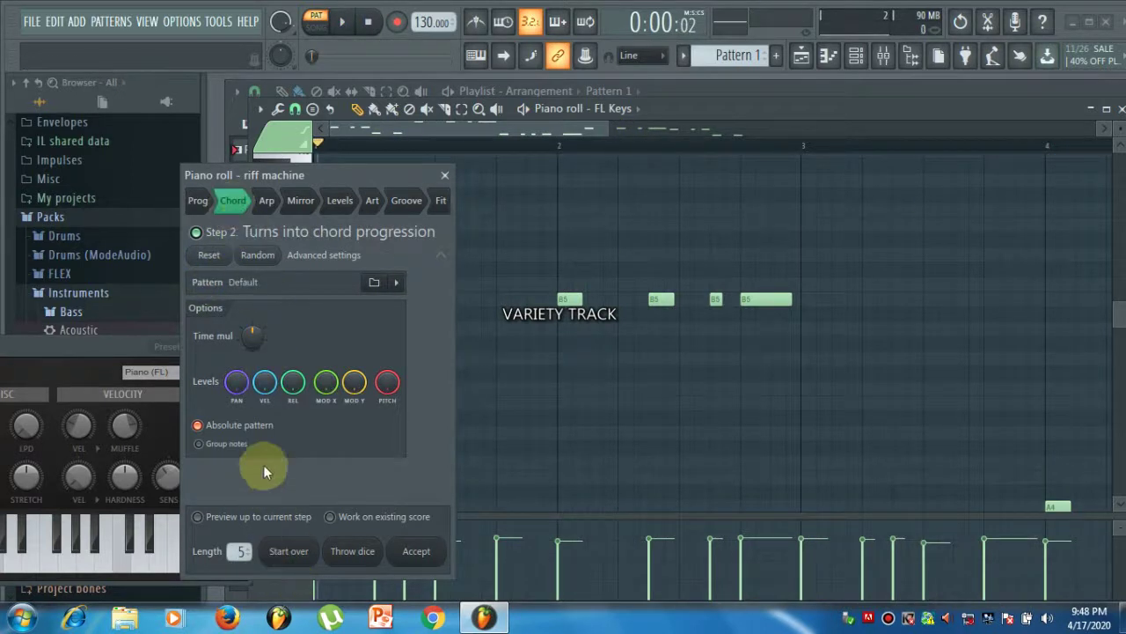
left_click(235, 383)
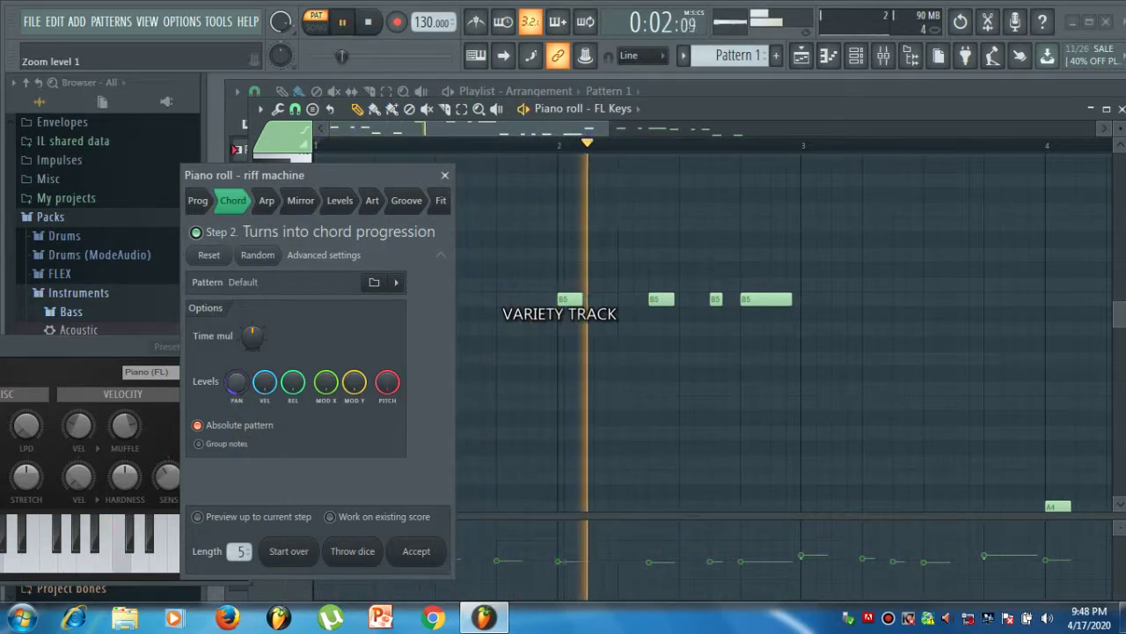
left_click(264, 382)
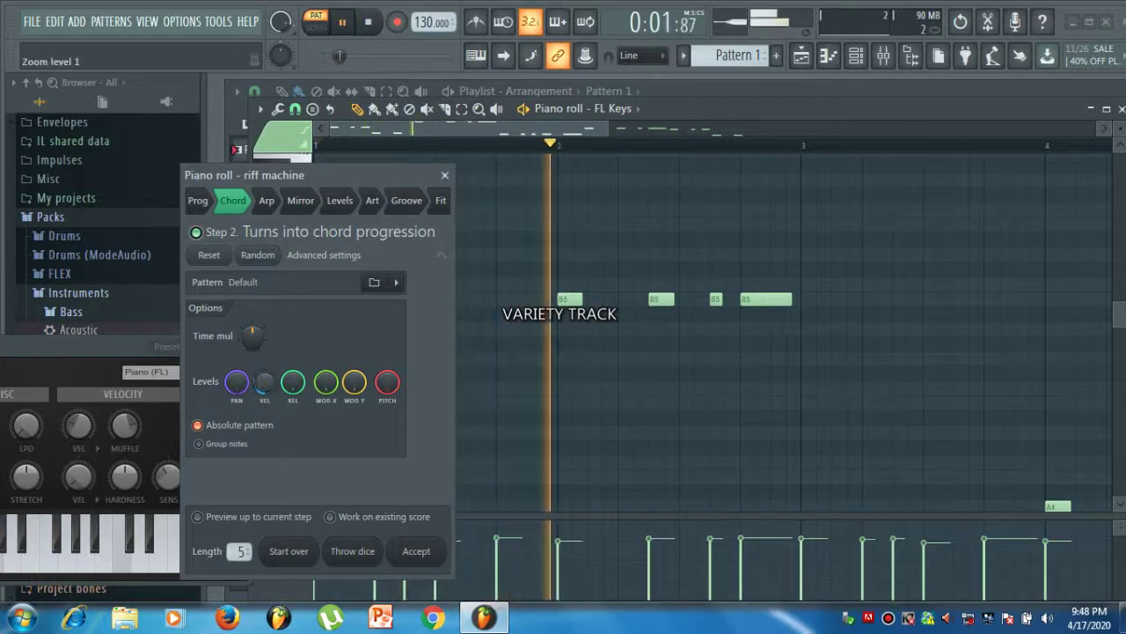
left_click(293, 382)
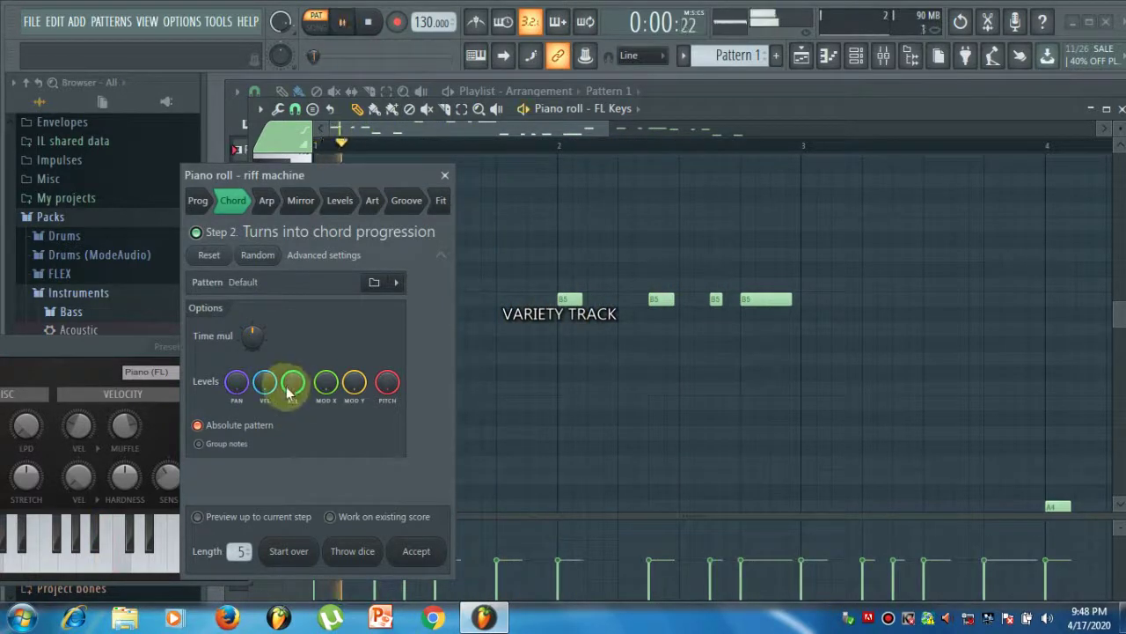
- Look through the Riff machine's arpeggio, mirror, levels, groove and fit stages
left_click(266, 201)
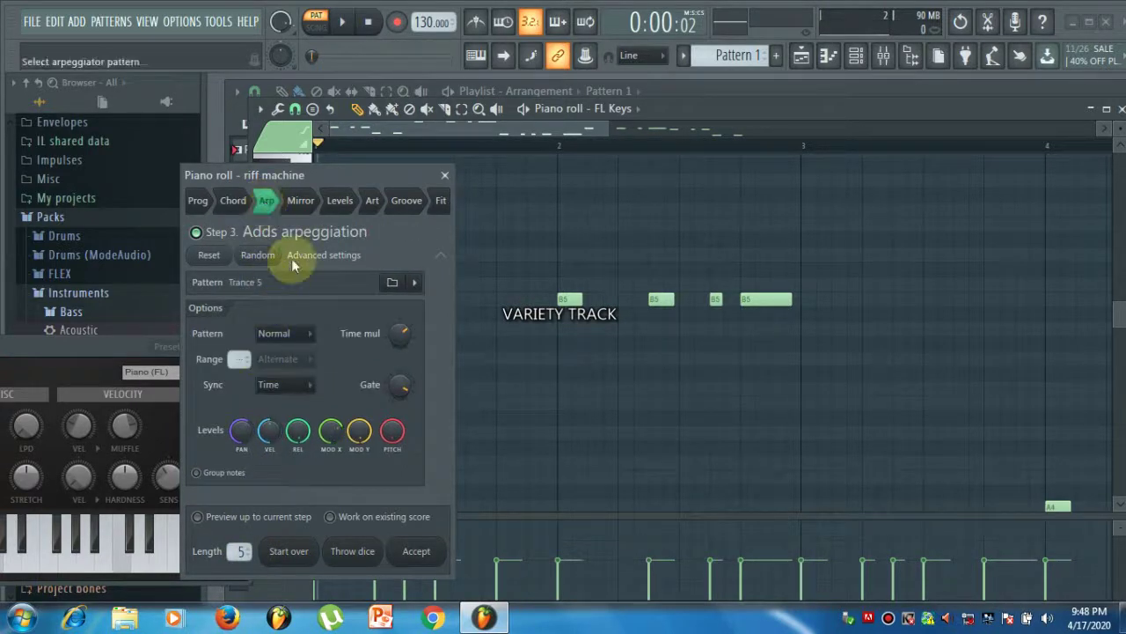
left_click(300, 200)
left_click(345, 200)
left_click(405, 201)
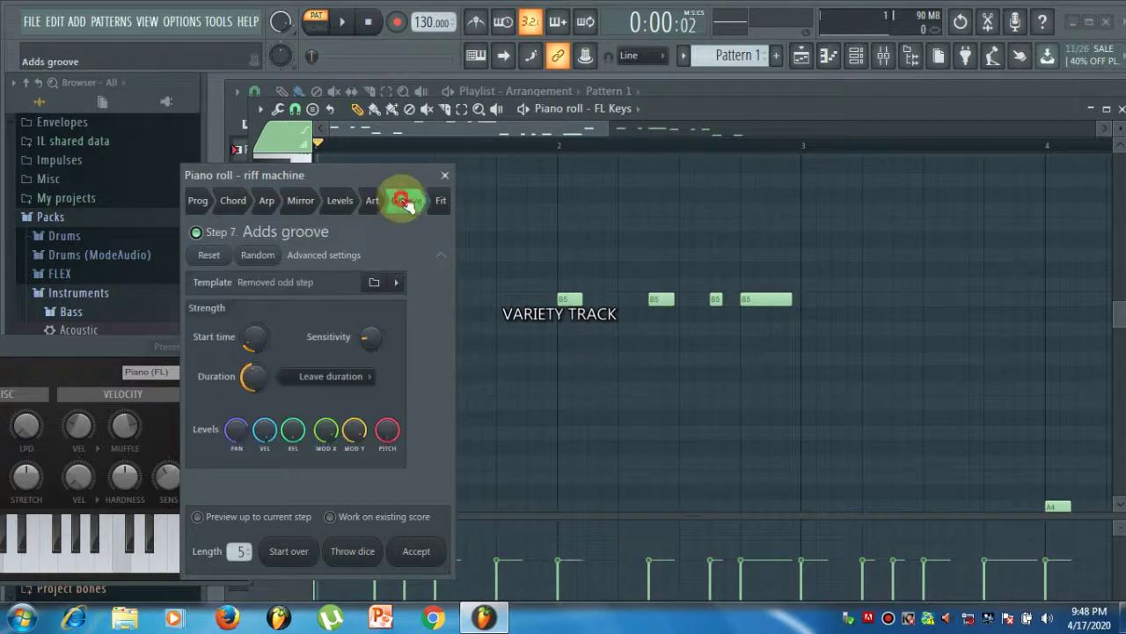
left_click(440, 202)
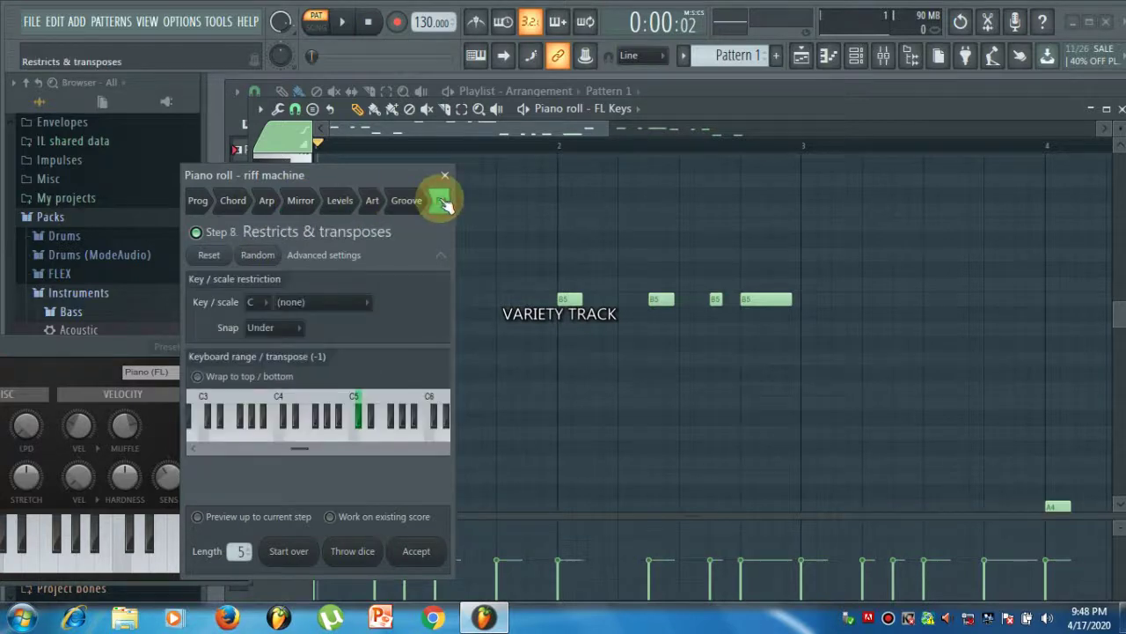
- Set the base key to C# in the Riff machine's fit stage and accept the generated riff
left_click(255, 302)
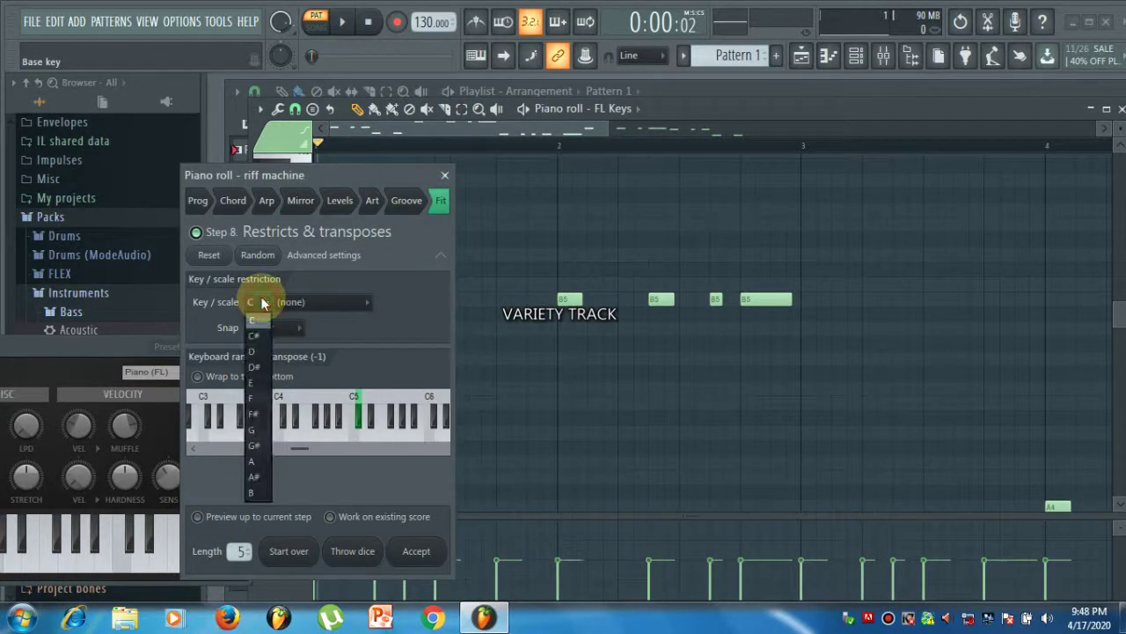
left_click(258, 335)
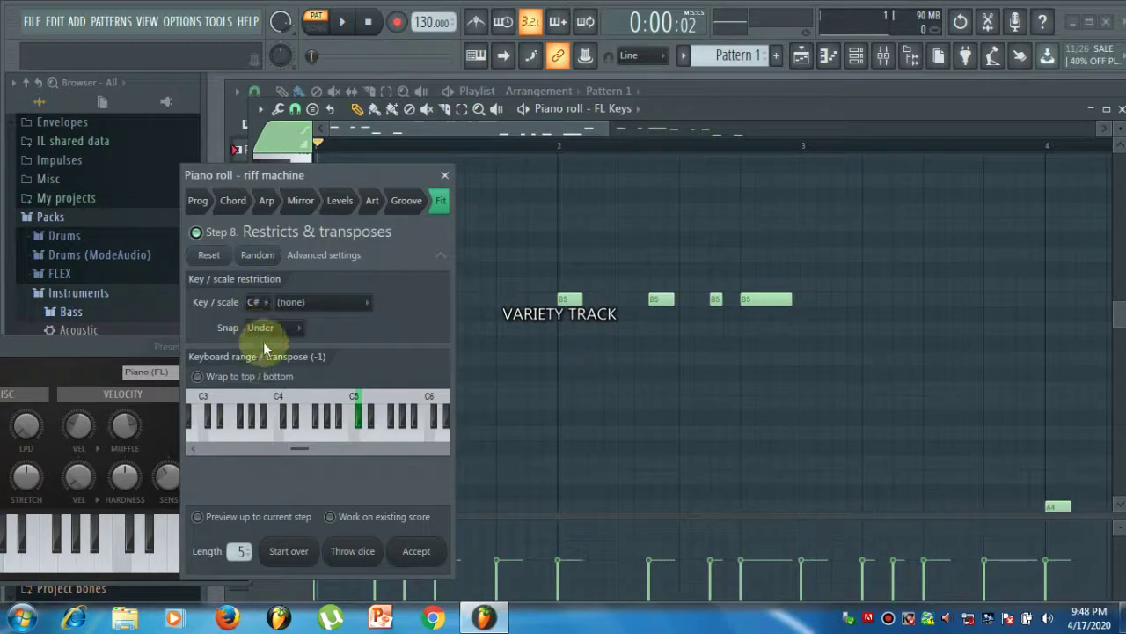
left_click(231, 517)
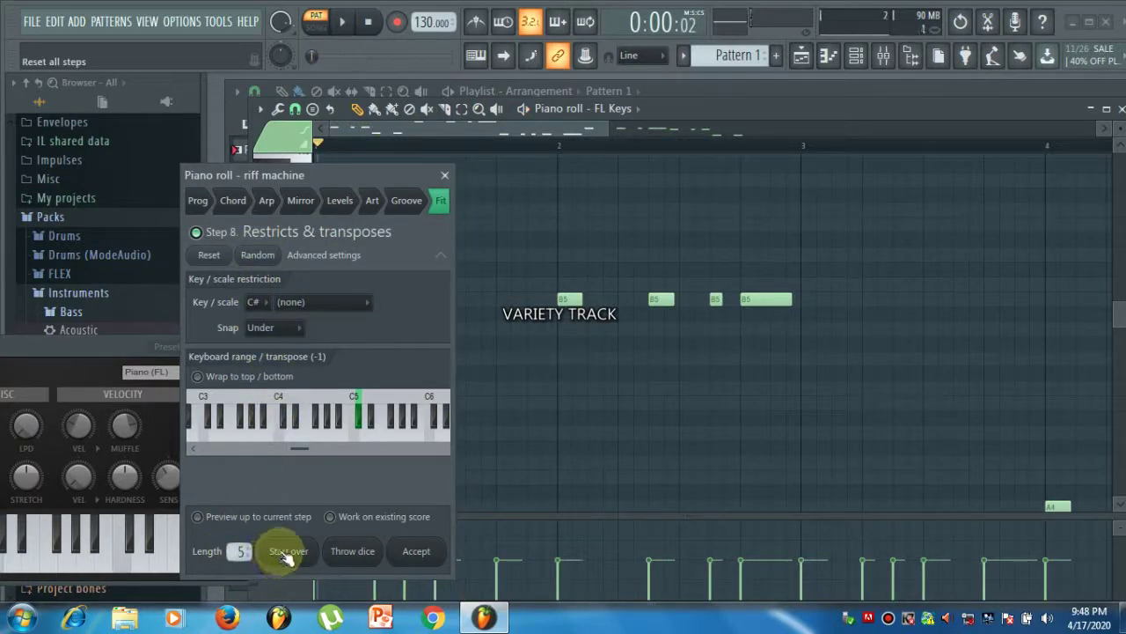
left_click(418, 552)
- Play back the accepted riff while viewing its notes across all bars, and stop playback
key("space")
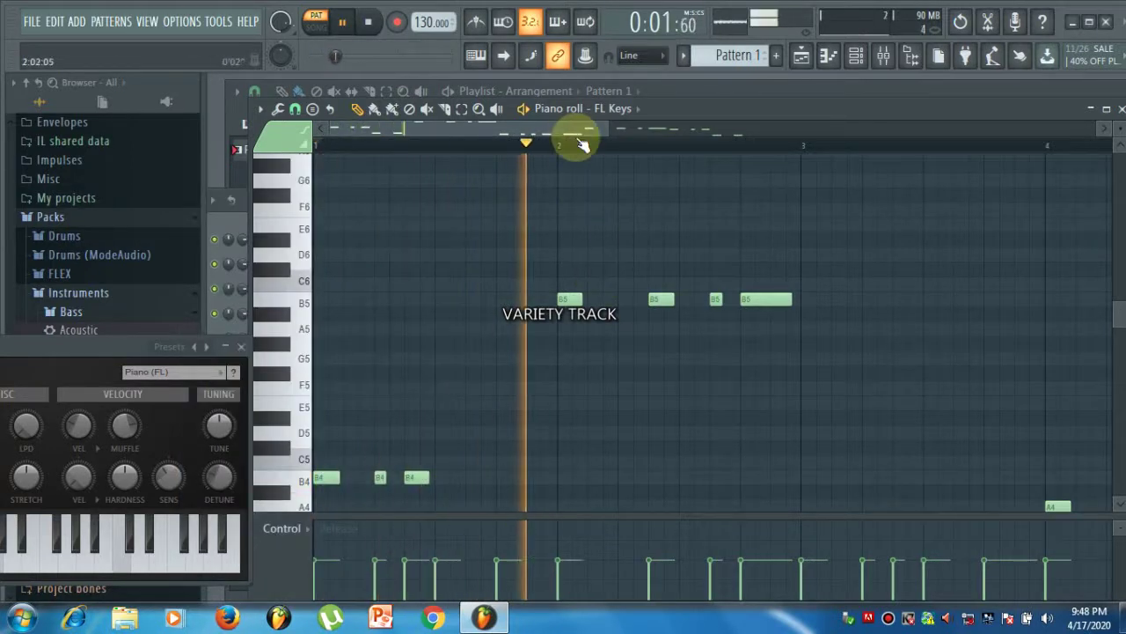
left_click_drag(611, 129, 830, 129)
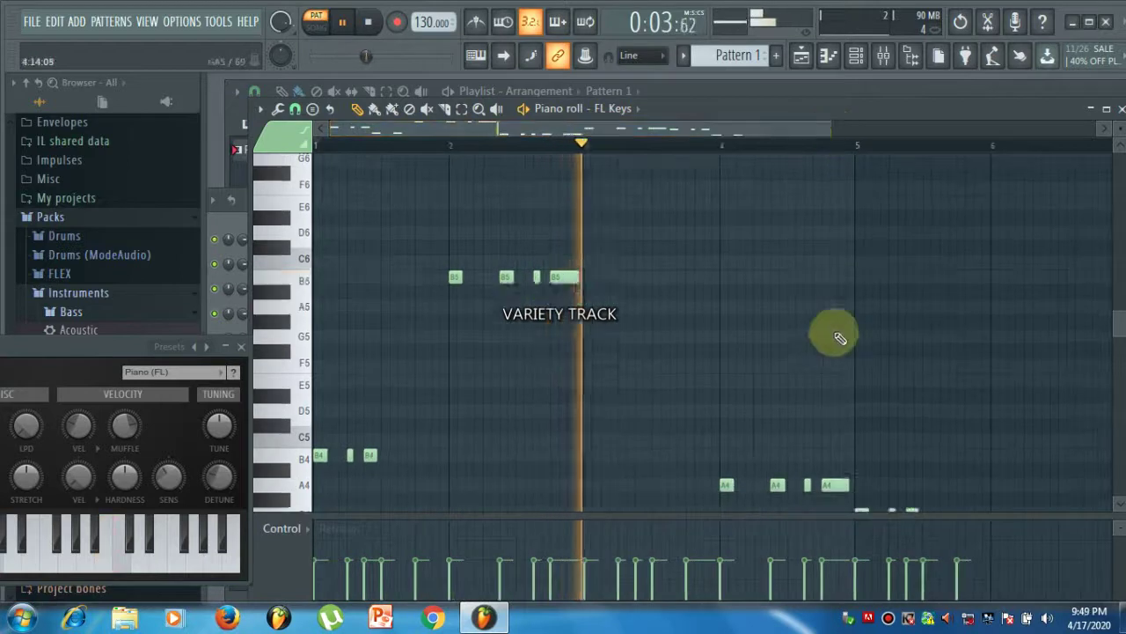
scroll(836, 344, "down", 3)
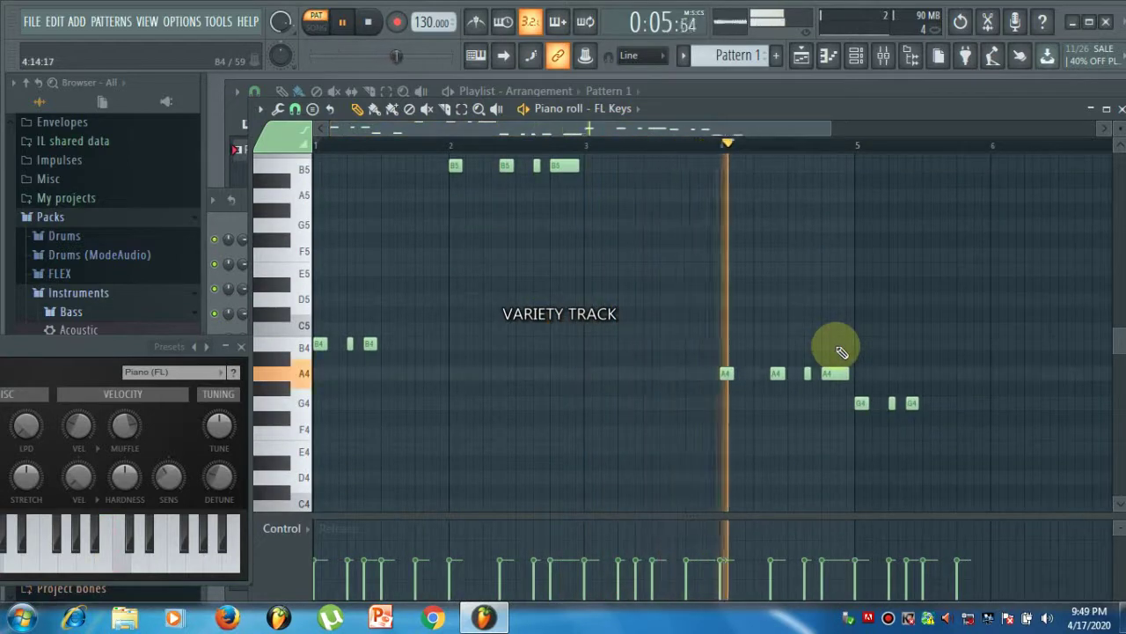
key("space")
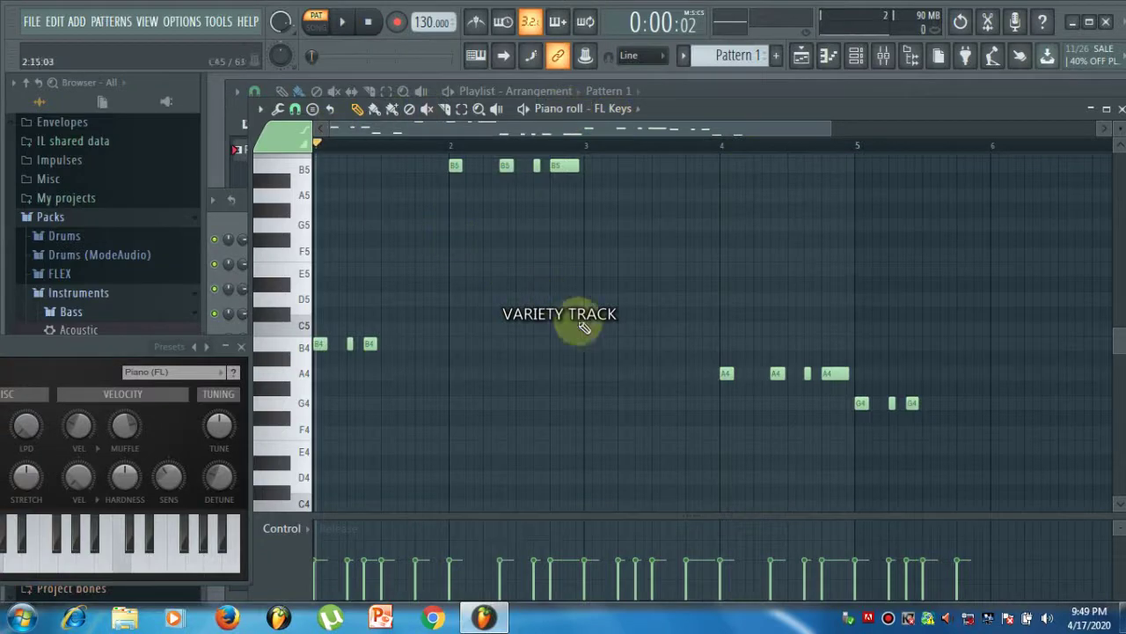
- Select all notes of the generated riff and delete them using the piano roll's edit command
scroll(576, 365, "down", 2, "ctrl")
scroll(573, 394, "down", 5)
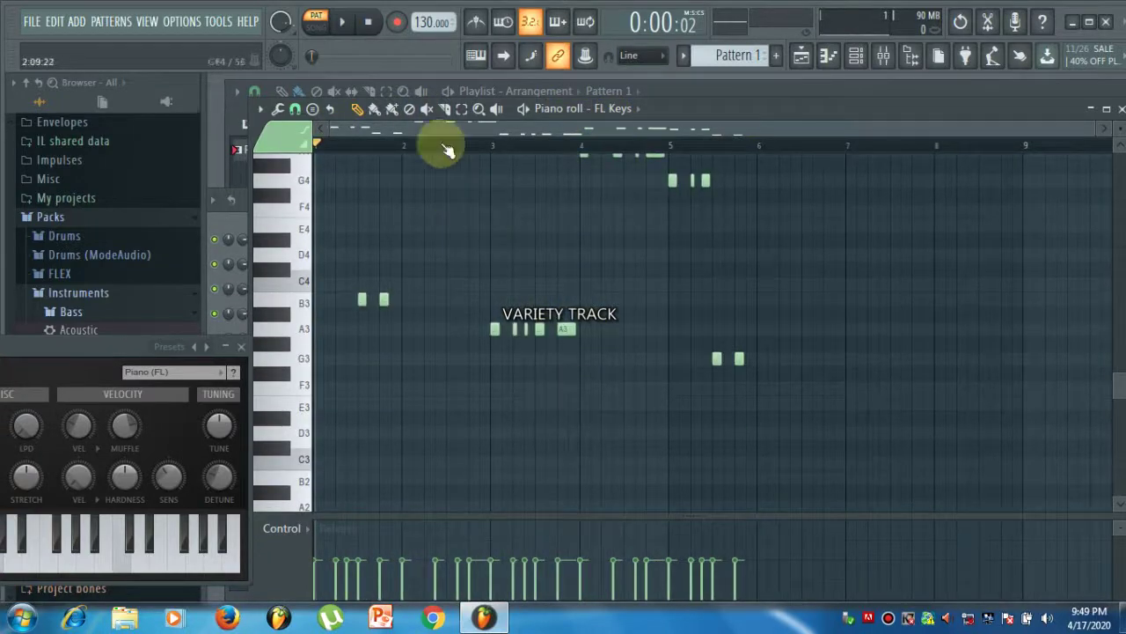
left_click_drag(812, 480, 239, 149)
left_click(260, 109)
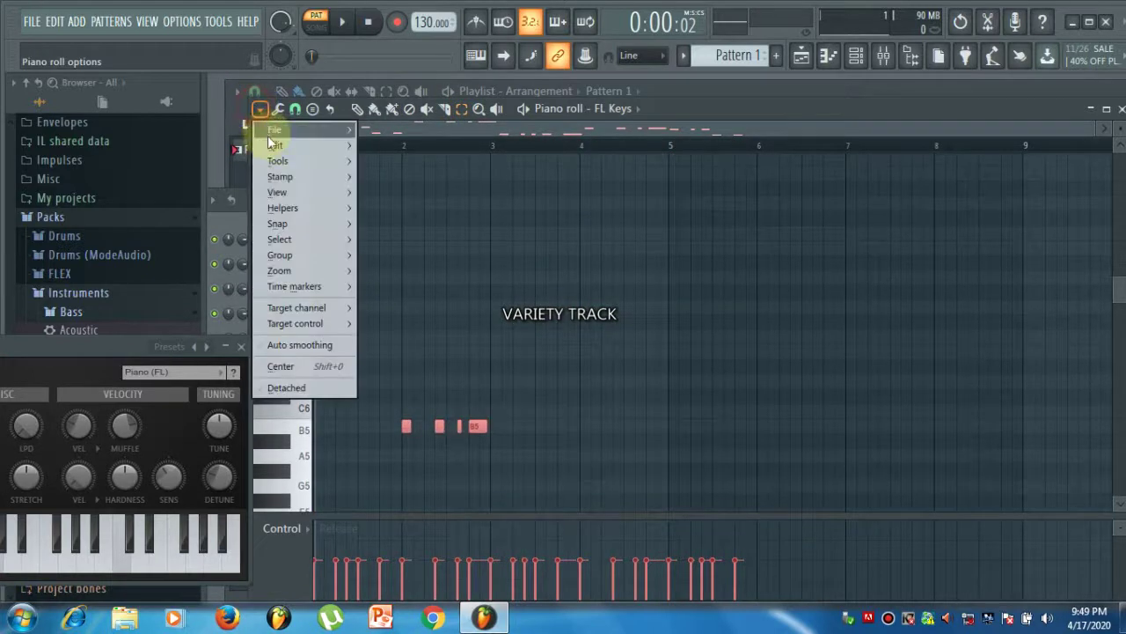
mouse_move(273, 145)
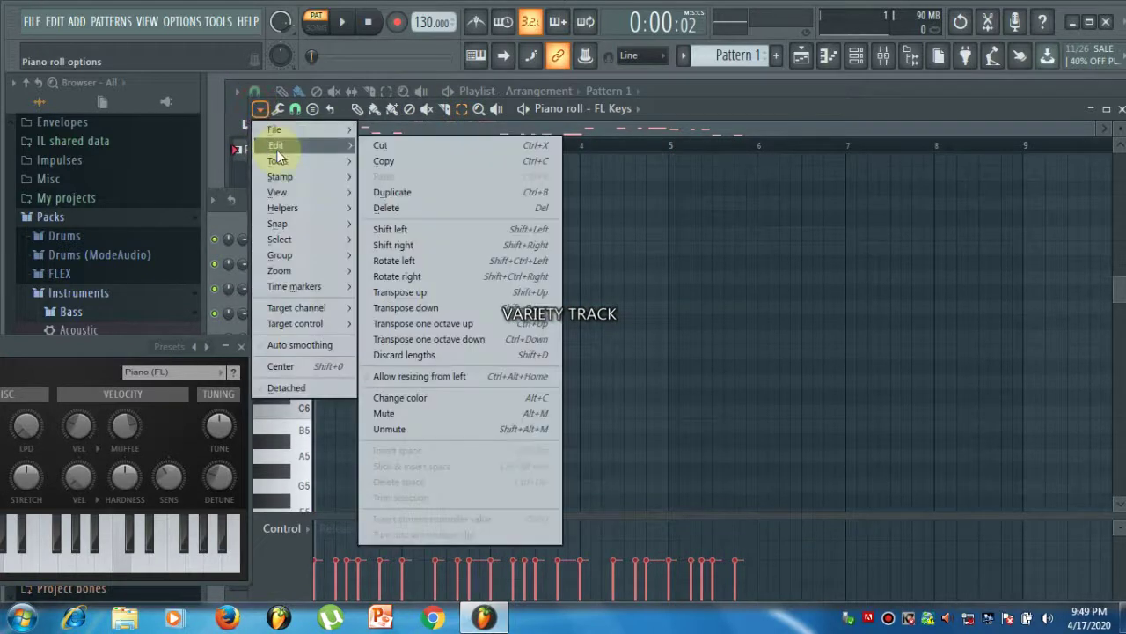
left_click(408, 209)
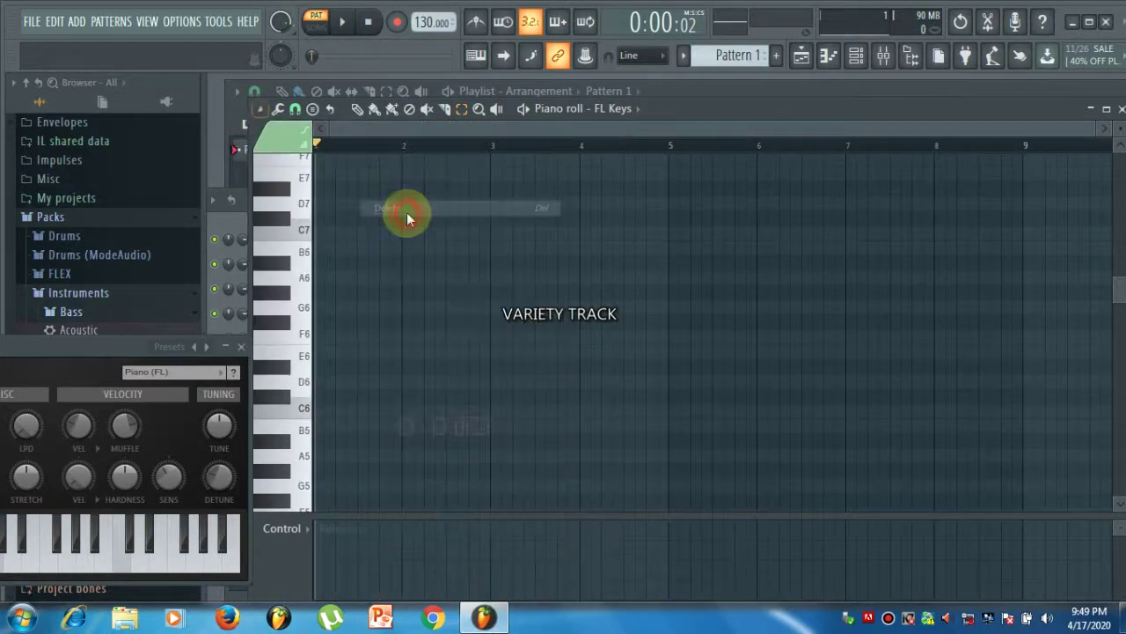
- Draw a B6 note at the start of bar 1 and shorten it to a small fraction of the bar
left_click(261, 111)
mouse_move(292, 160)
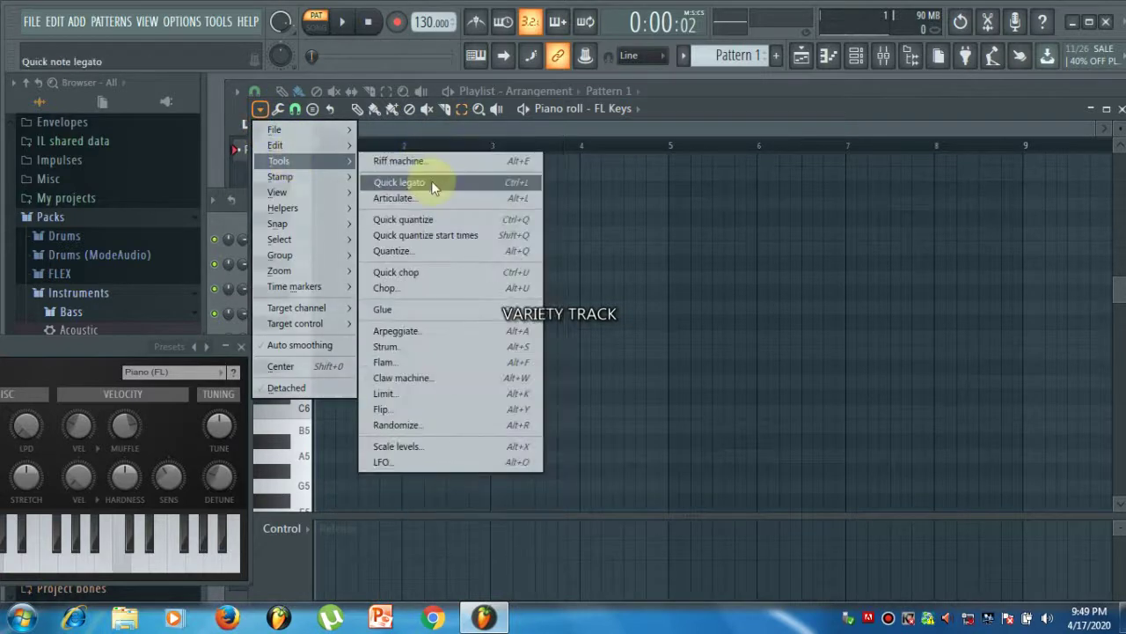
left_click(357, 108)
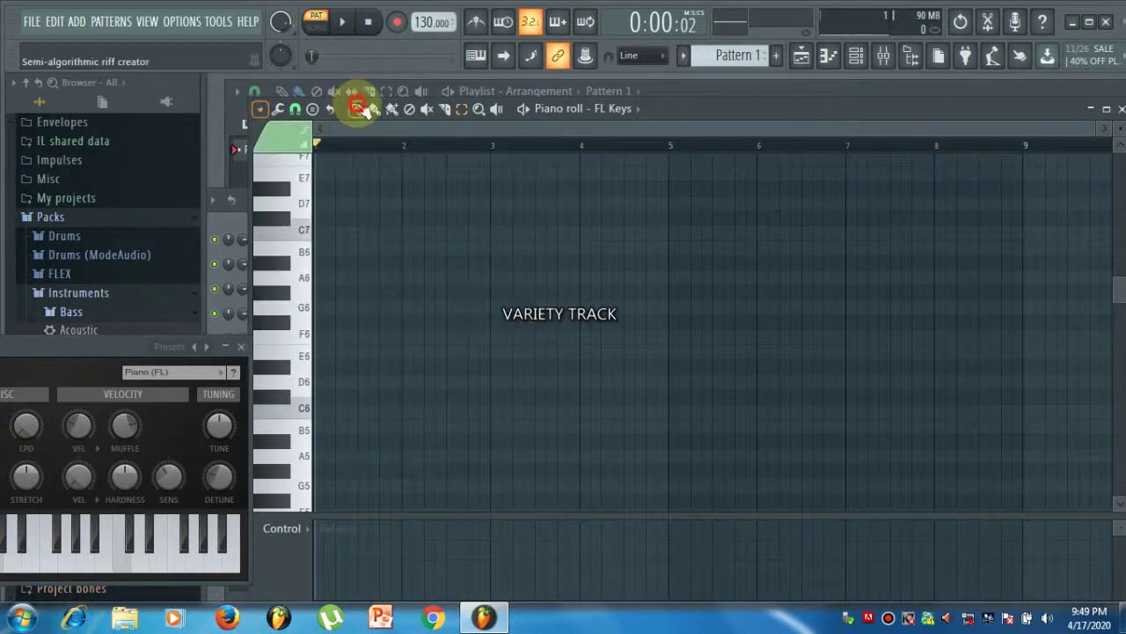
left_click(324, 252)
left_click(480, 251)
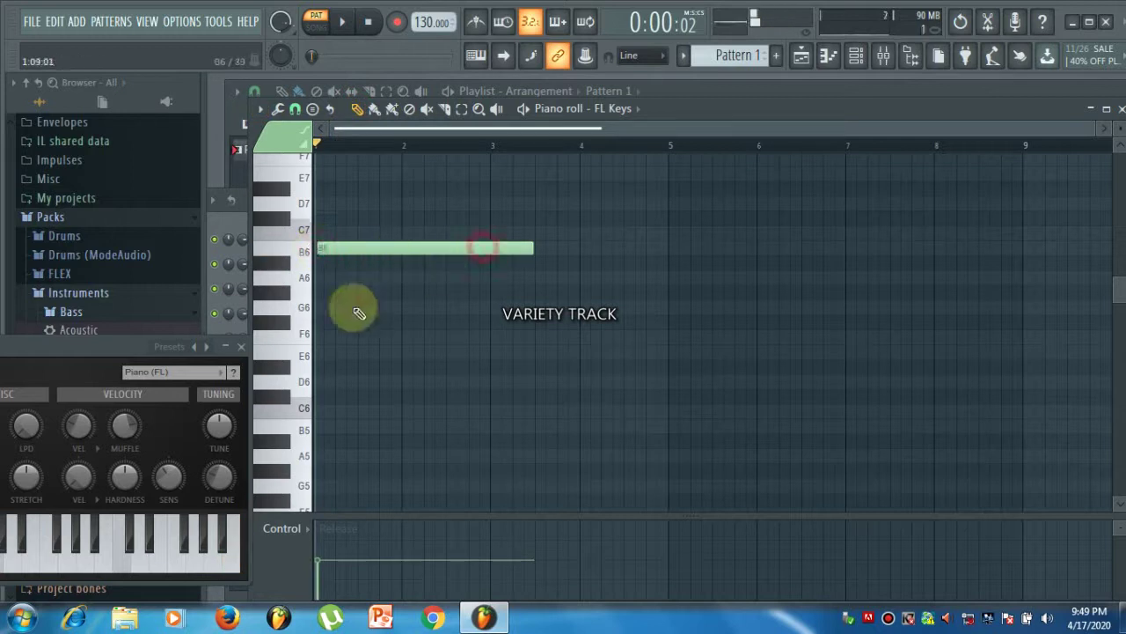
left_click_drag(528, 248, 344, 234)
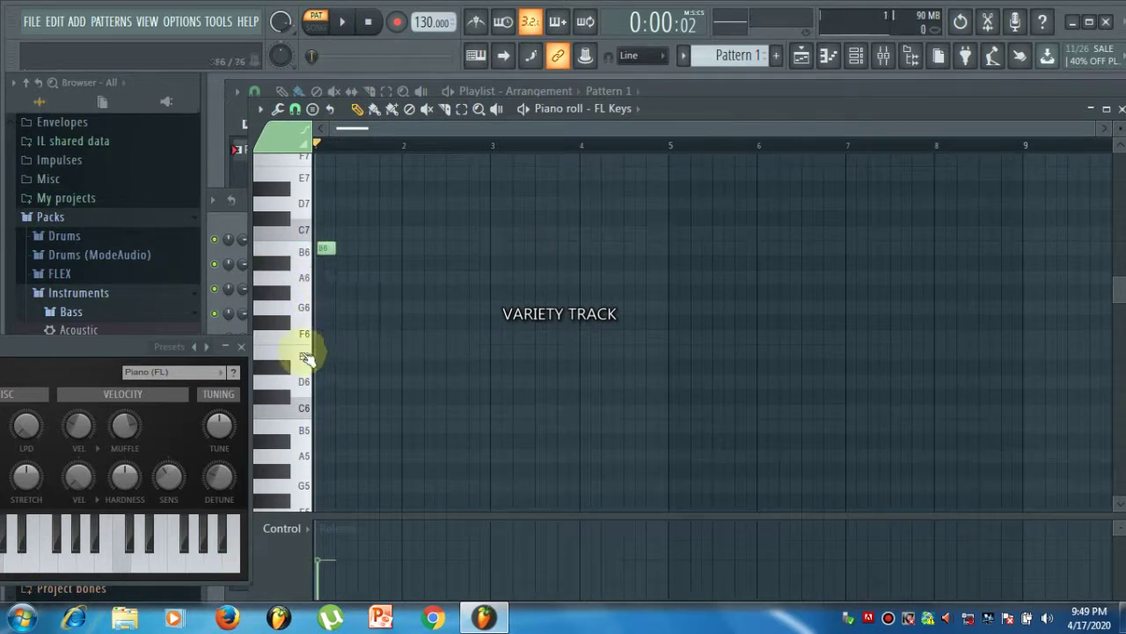
- Move the existing note to A6 at the start of the pattern and add notes B6, B6, C7 and D7 across bars 1 and 2
scroll(326, 299, "up", 3)
left_click_drag(339, 247, 304, 280)
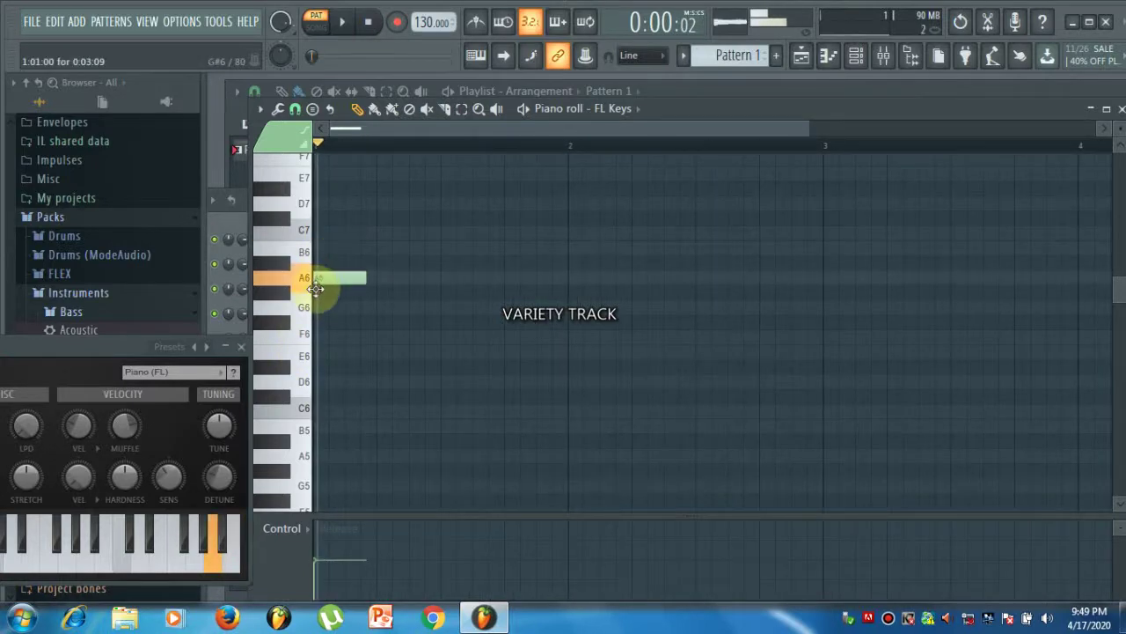
left_click(441, 249)
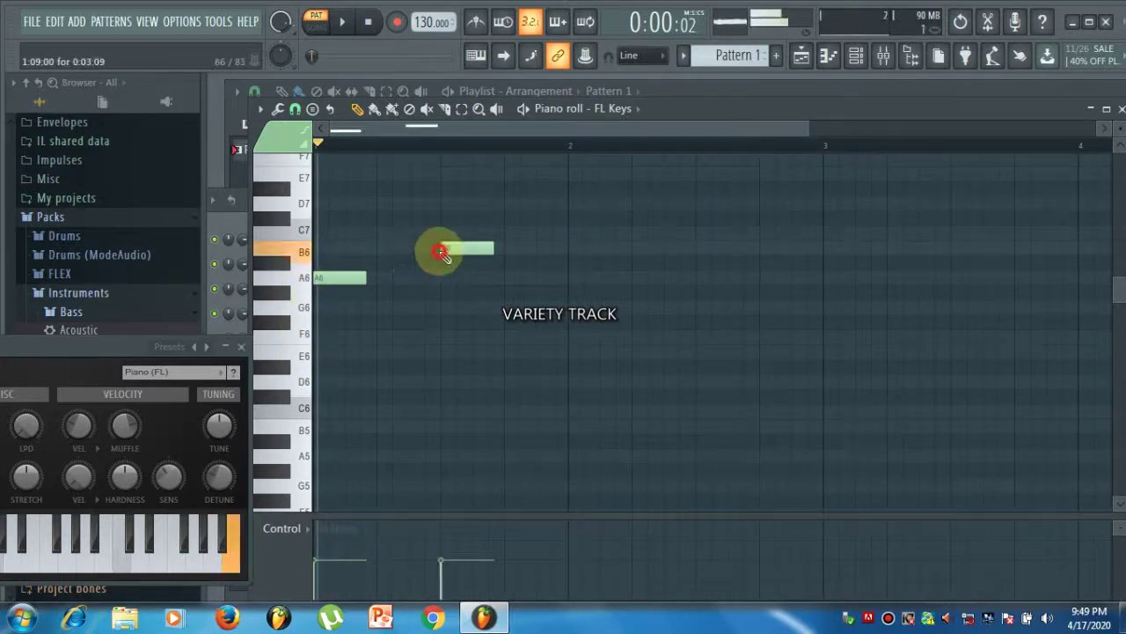
left_click(569, 246)
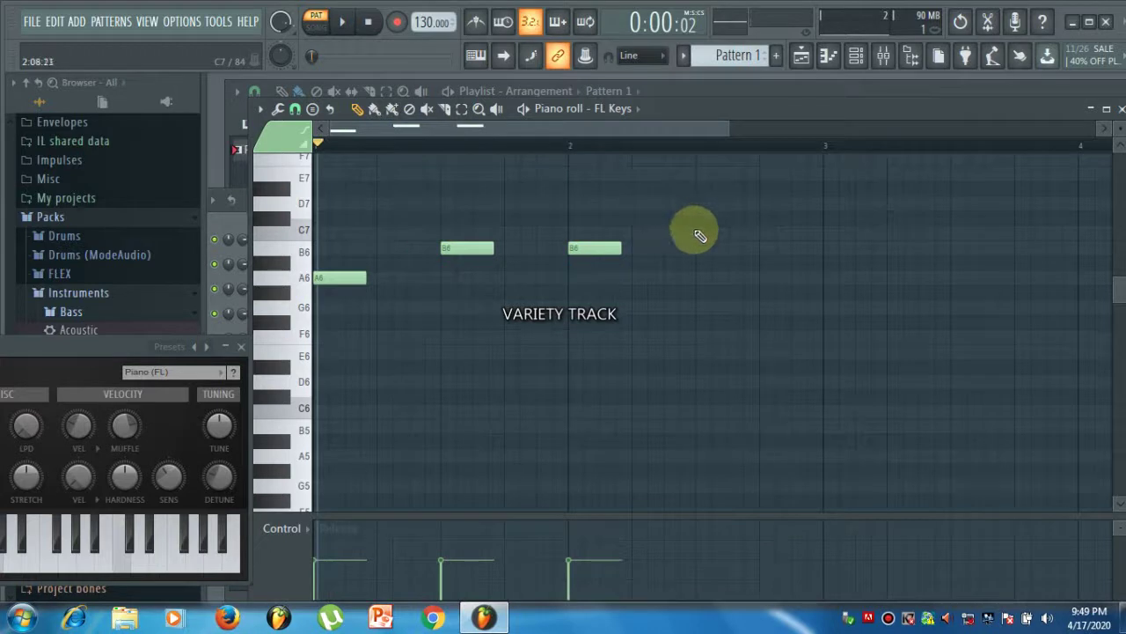
left_click(693, 232)
left_click(757, 203)
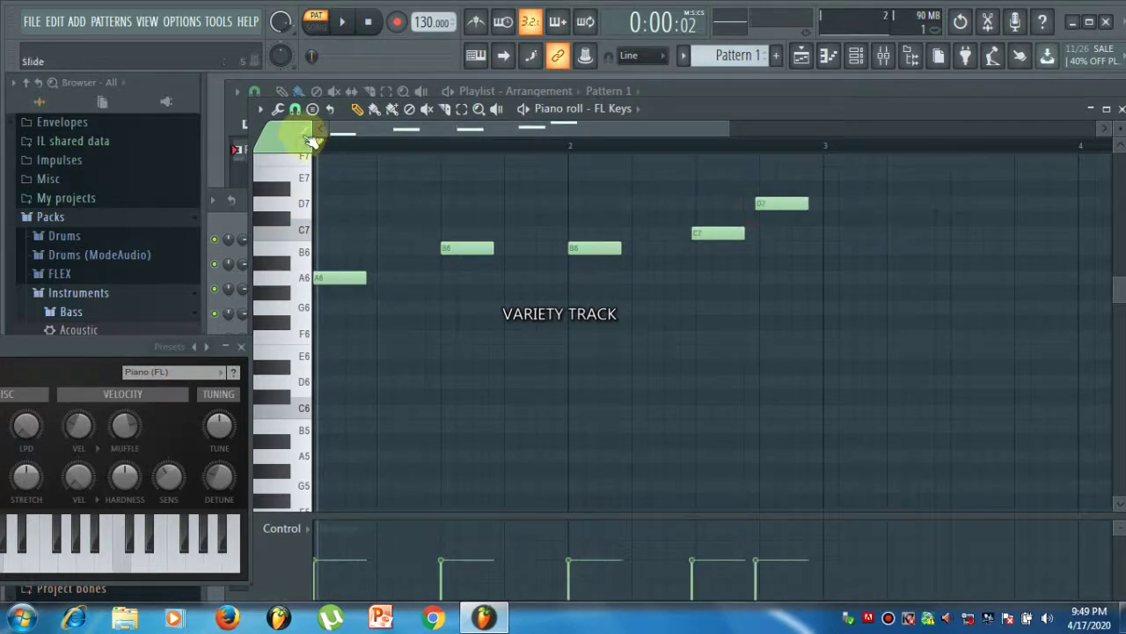
- Apply Quick legato to the melody's notes and play the pattern back
left_click(260, 109)
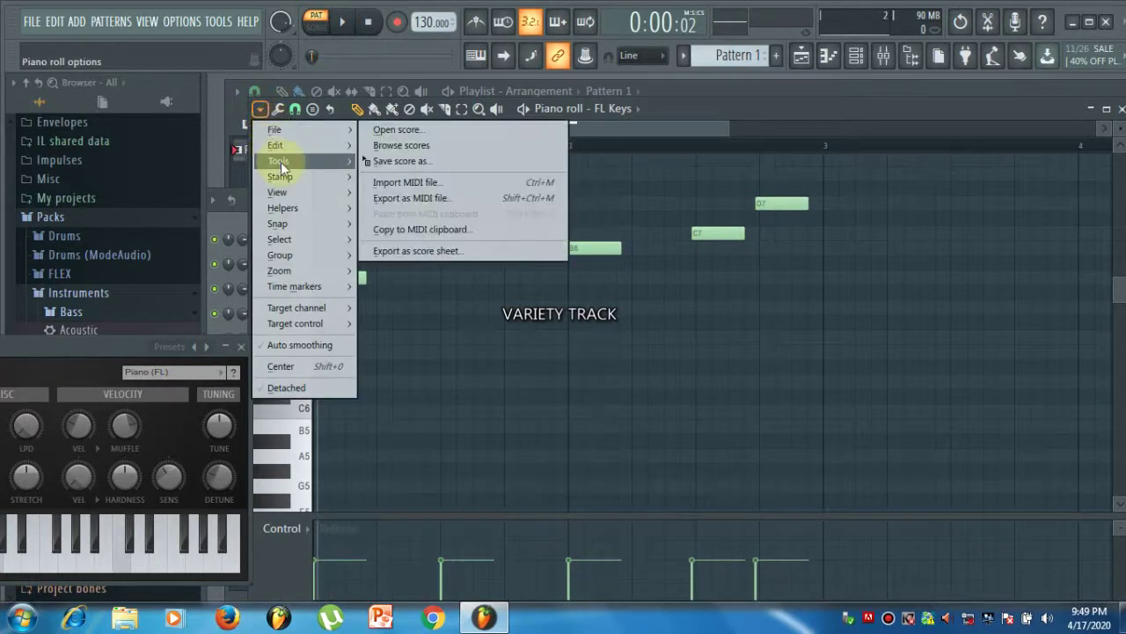
mouse_move(283, 162)
left_click(409, 182)
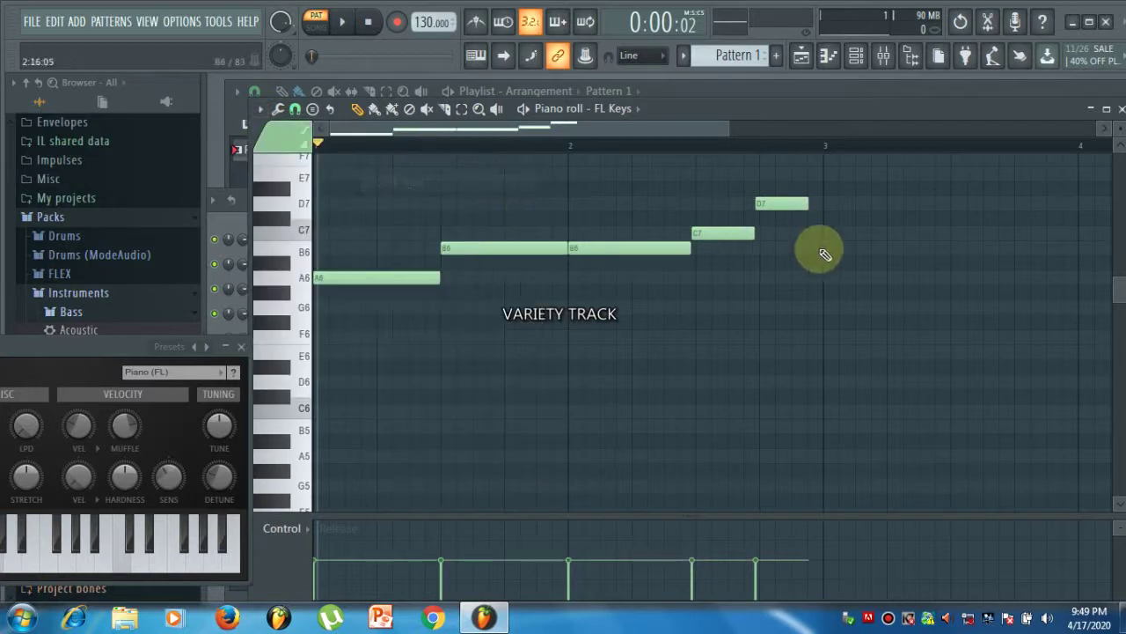
key("space")
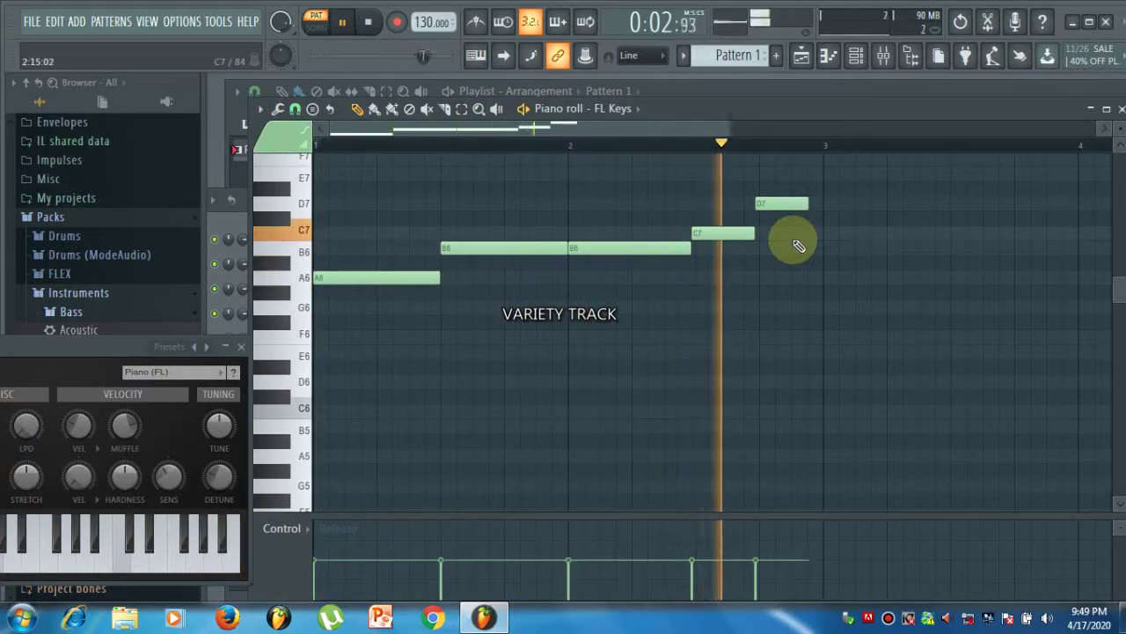
key("space")
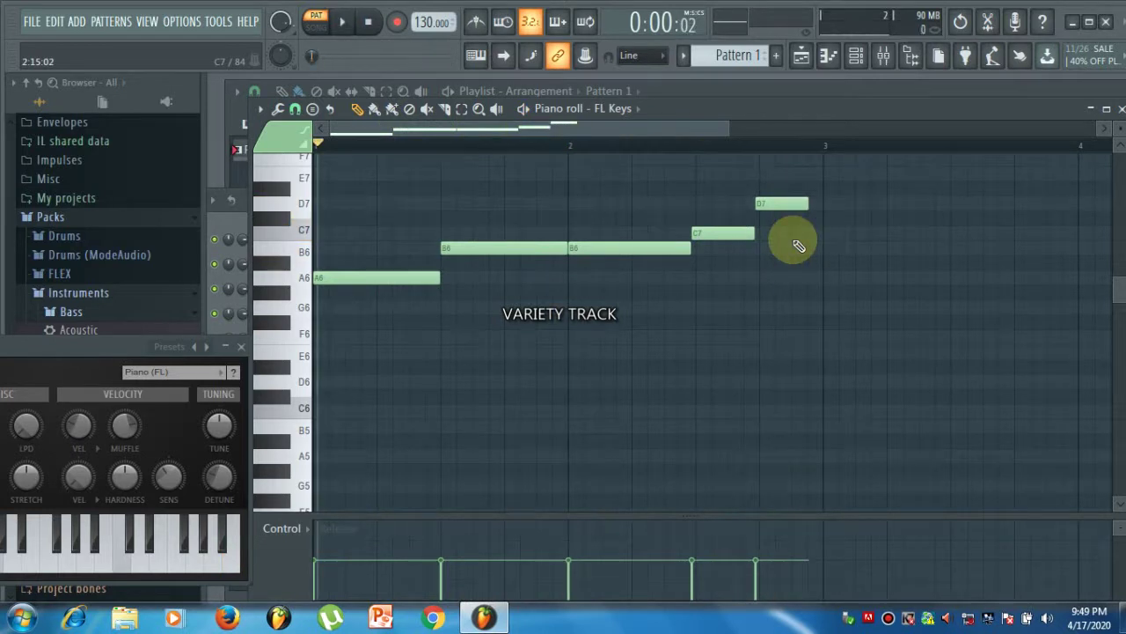
- Select all the notes in the piano roll and delete them
left_click(461, 109)
left_click_drag(983, 384, 261, 129)
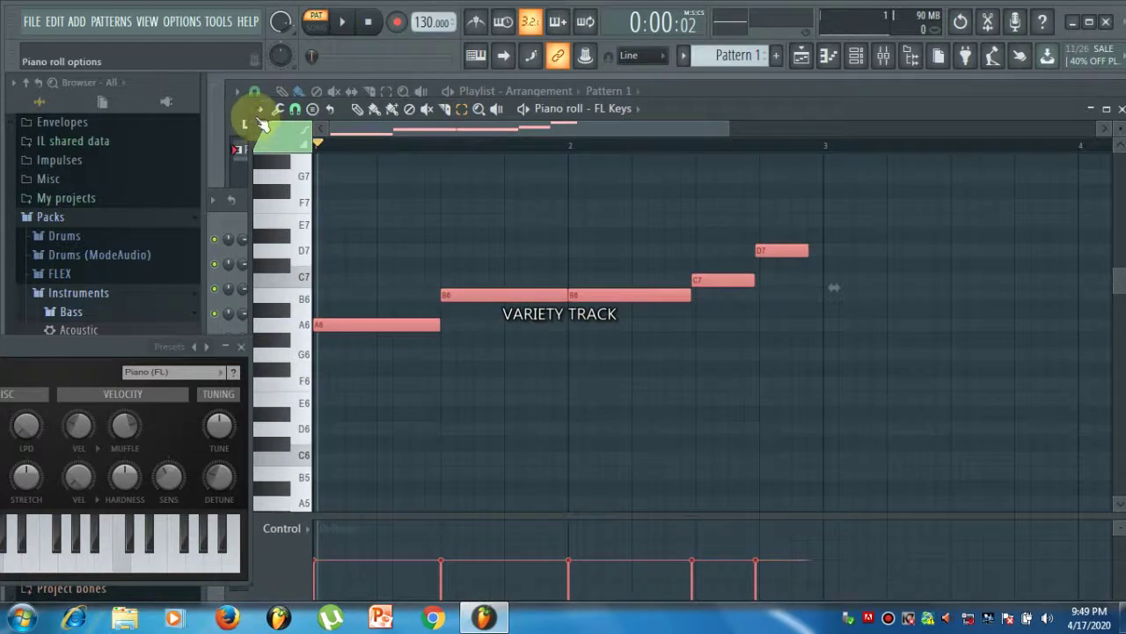
left_click(261, 109)
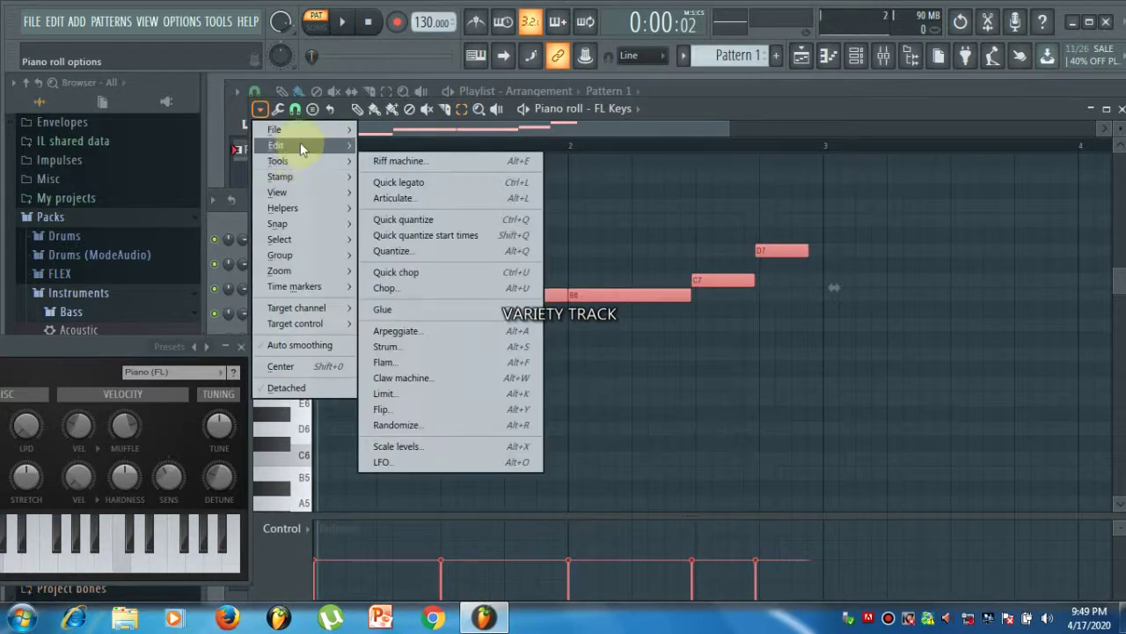
mouse_move(299, 145)
left_click(412, 209)
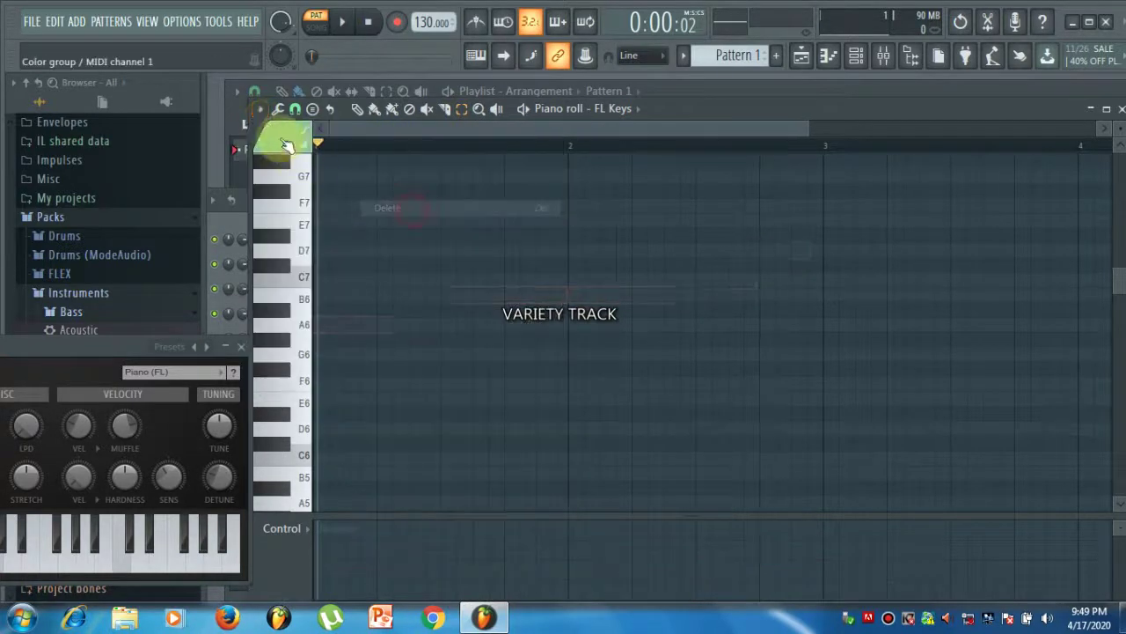
left_click(260, 110)
mouse_move(290, 165)
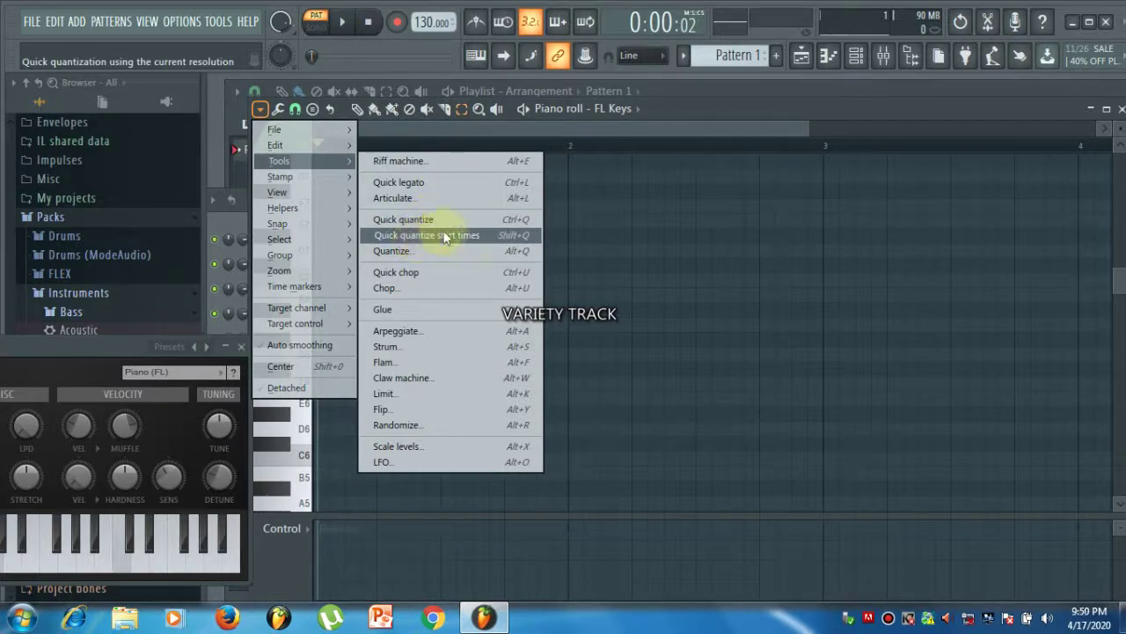
left_click(744, 247)
- Draw ascending notes C6, D6, E6, F6, G6, A6 and B6 from bar 1 into bar 3 and preview the pattern
left_click(360, 109)
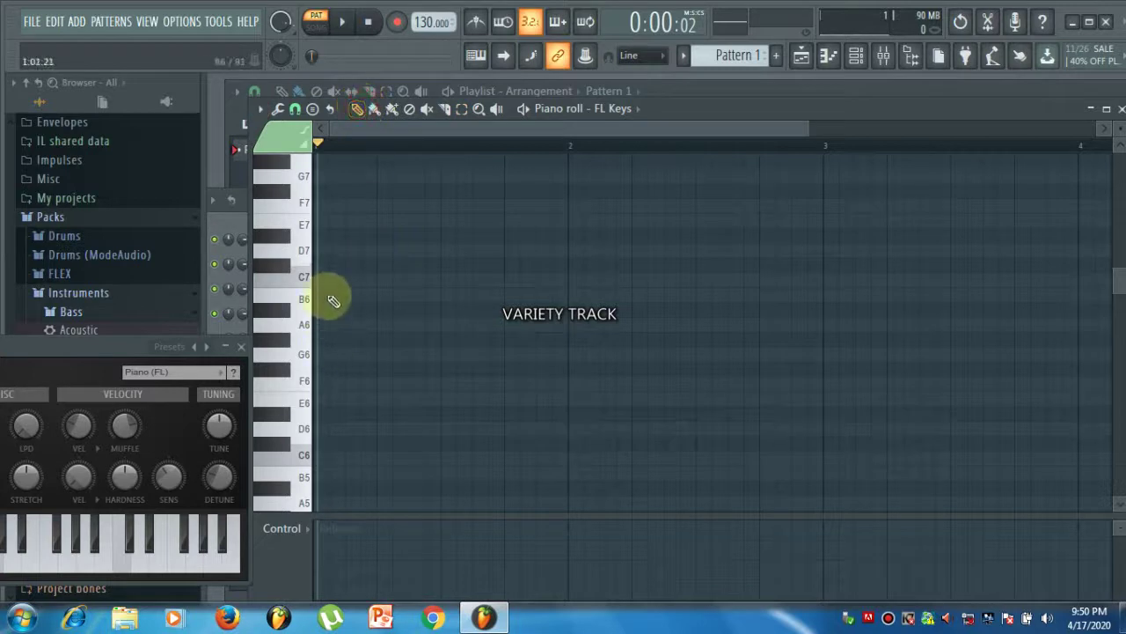
scroll(345, 396, "down", 2)
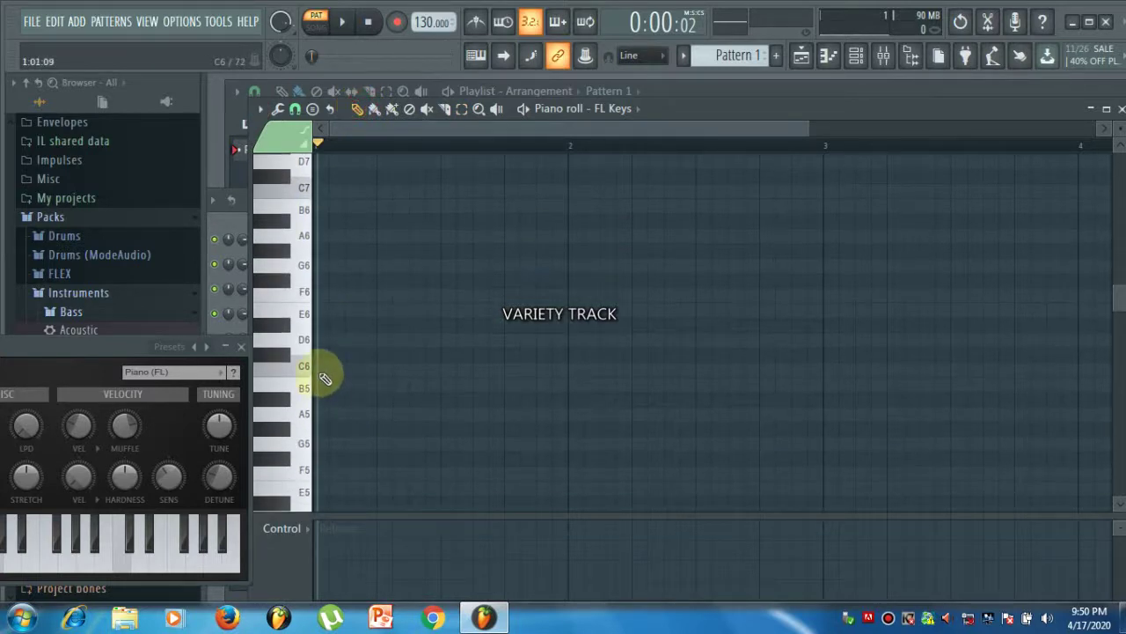
left_click(320, 370)
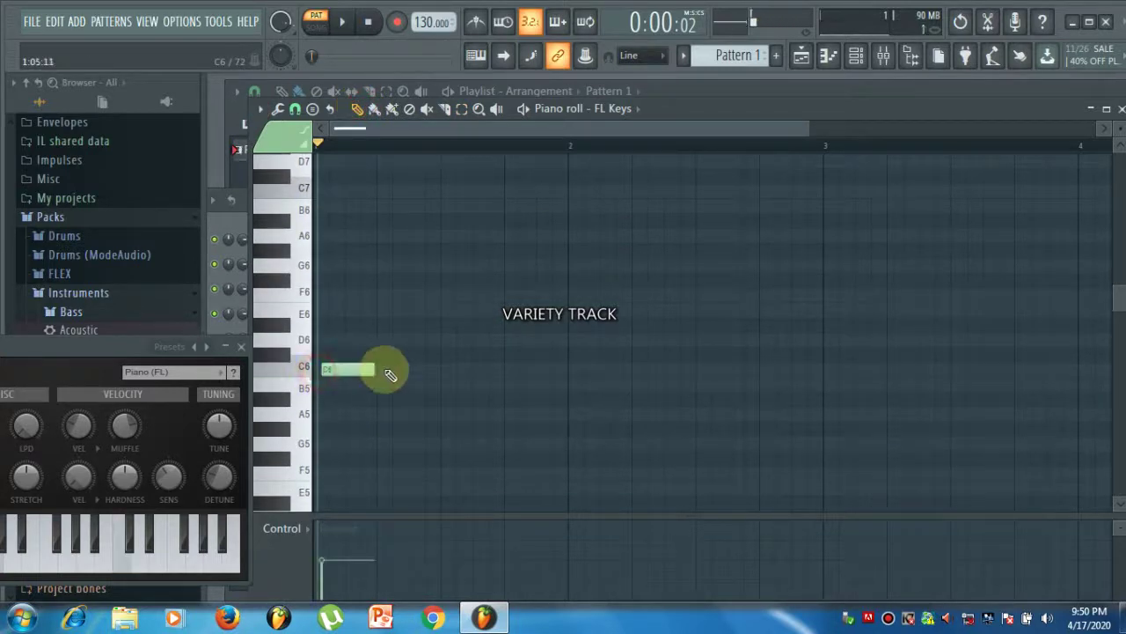
left_click(446, 339)
left_click(573, 312)
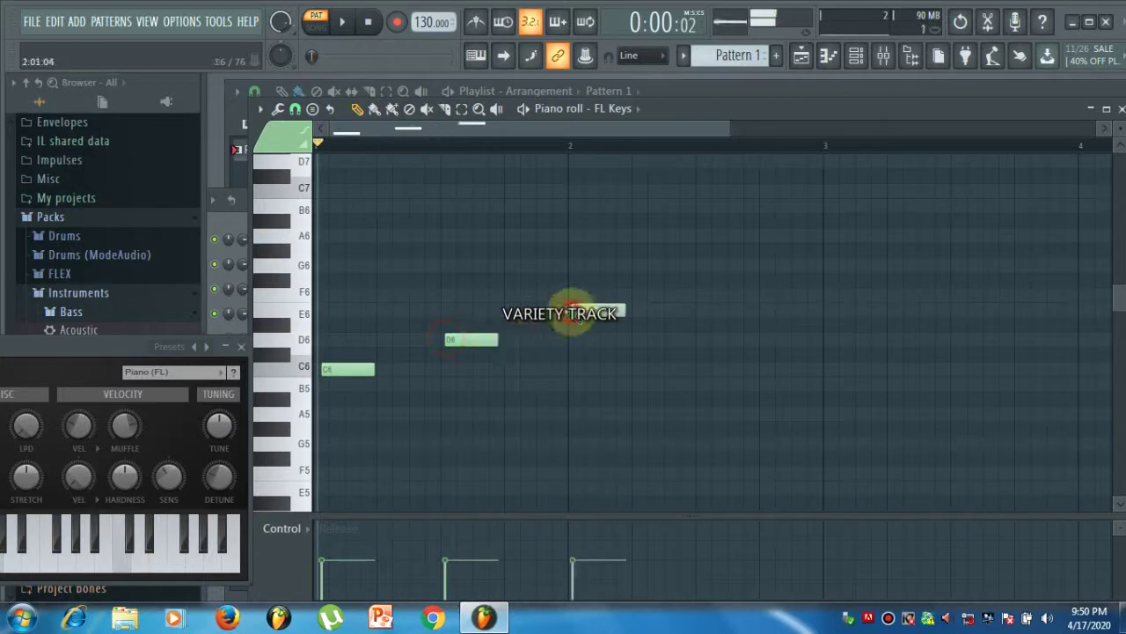
left_click_drag(729, 298, 717, 295)
left_click(761, 265)
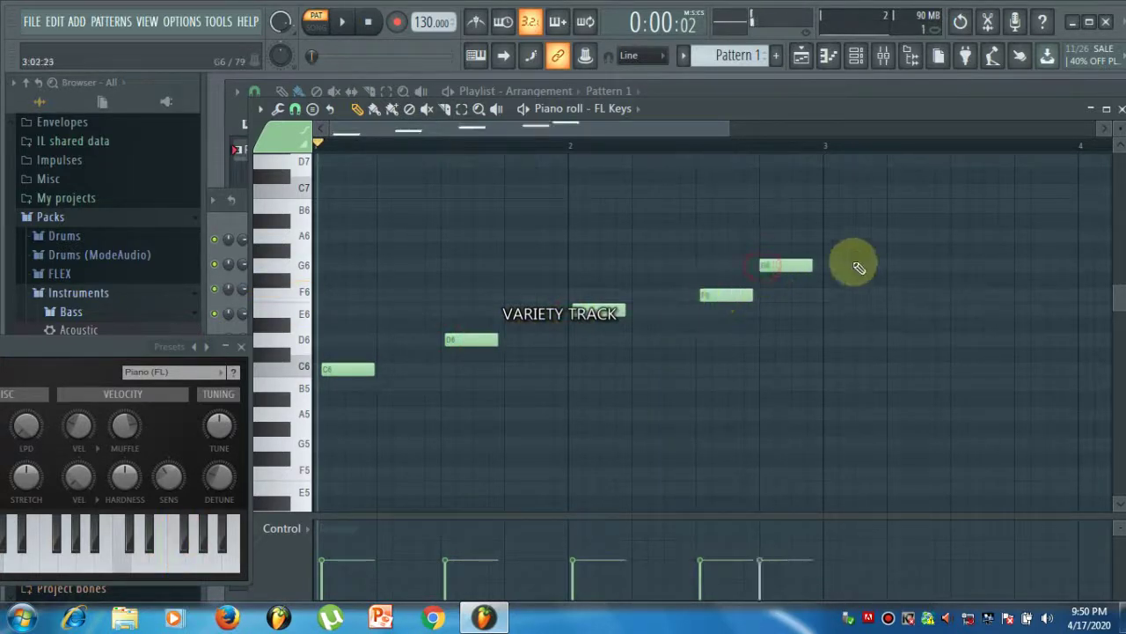
left_click(836, 235)
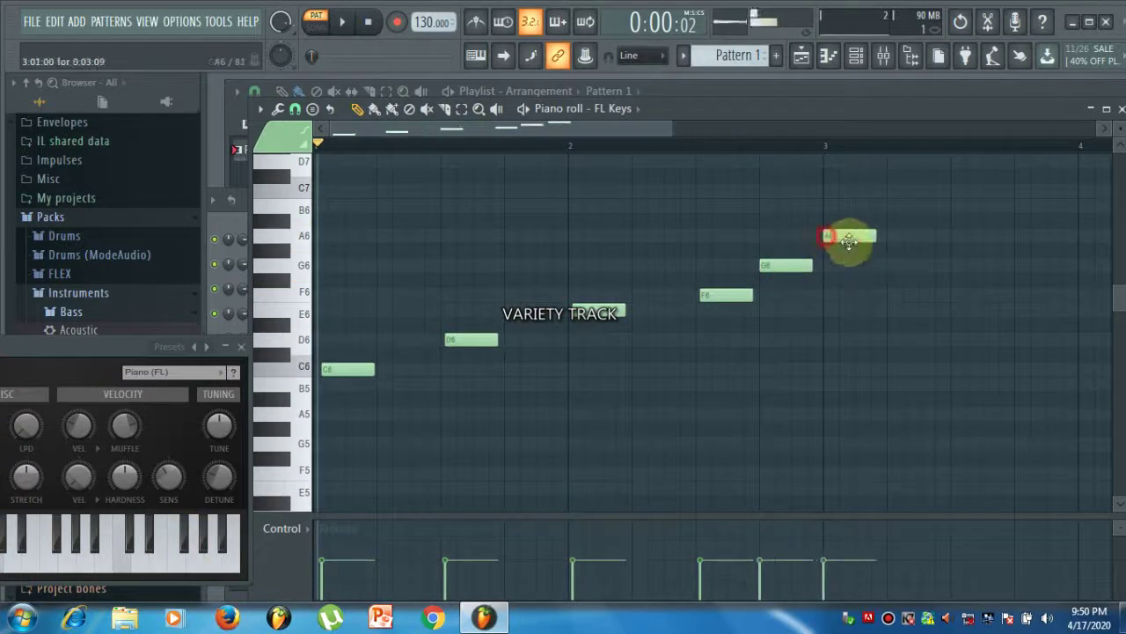
left_click(893, 207)
key("space")
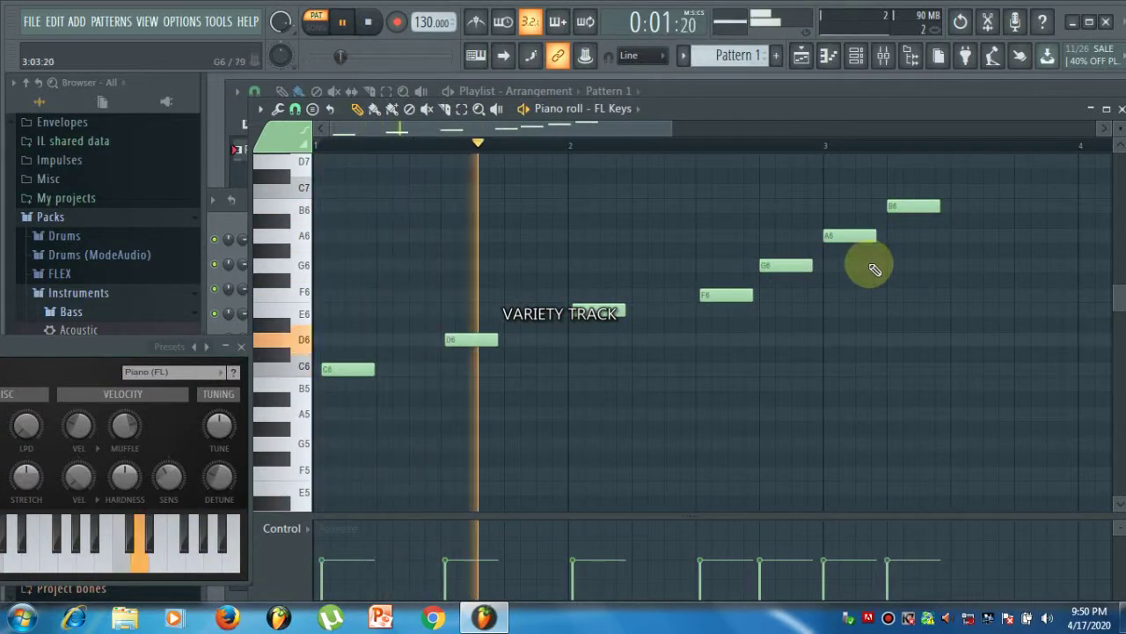
key("space")
- Add an extra D6 on beat 2 and an extra E6 on beat 4 of bar 1, previewing the pattern after each
left_click(381, 340)
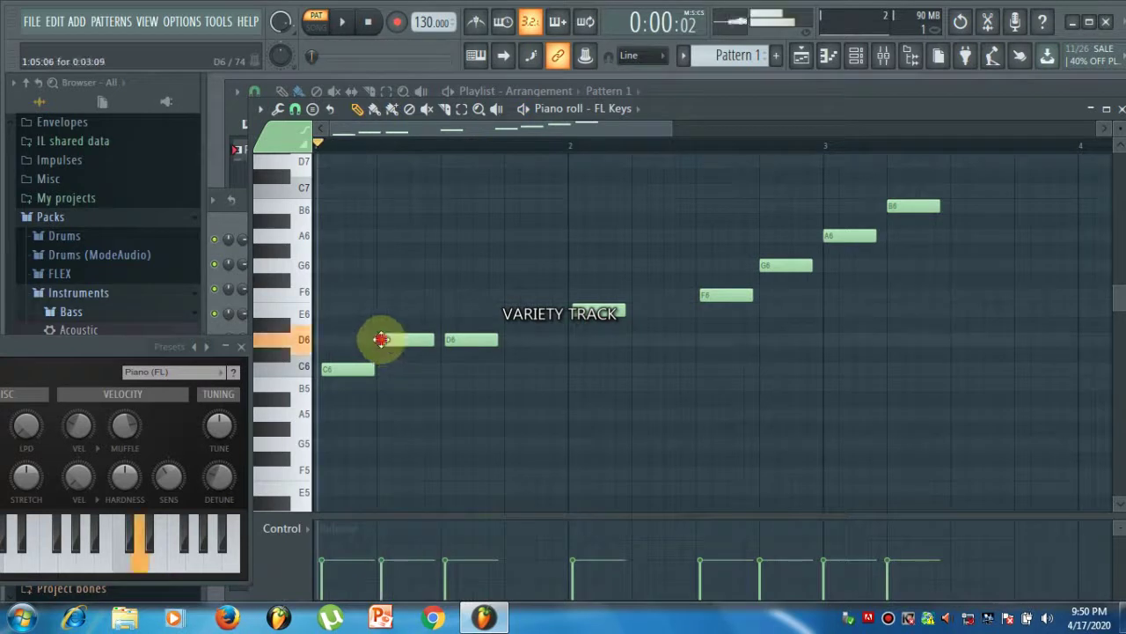
key("space")
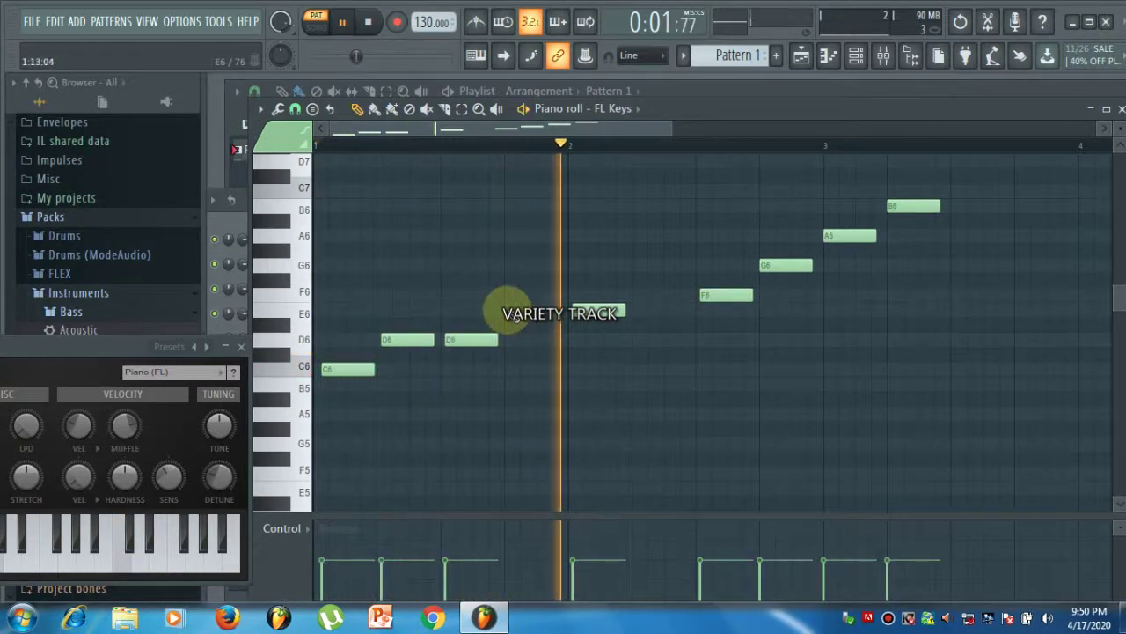
key("space")
left_click(517, 312)
key("space")
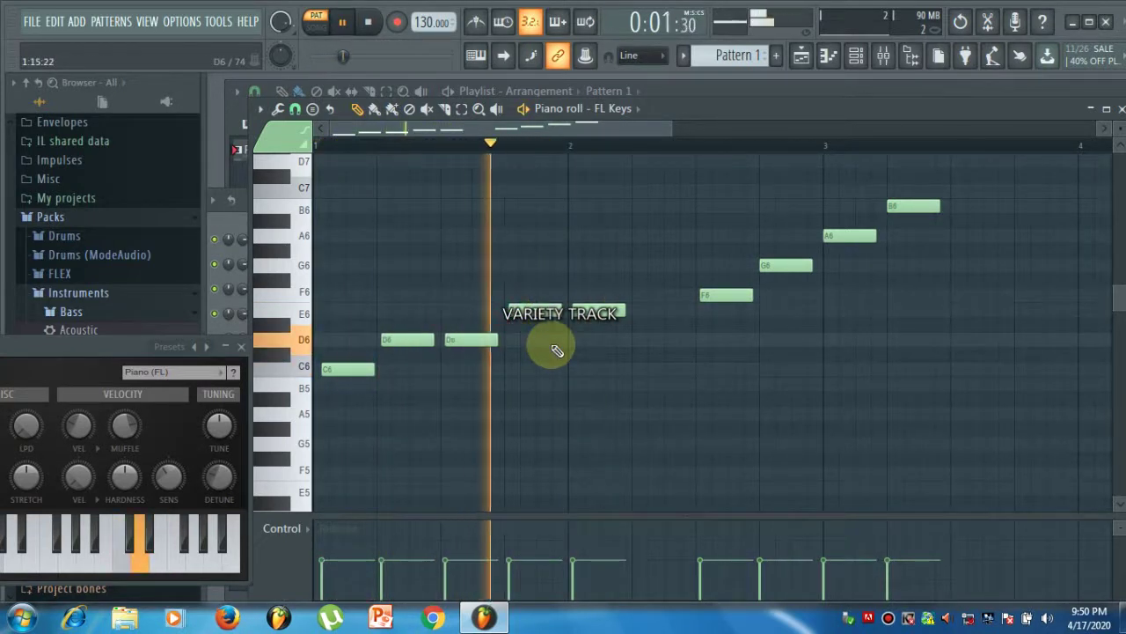
key("space")
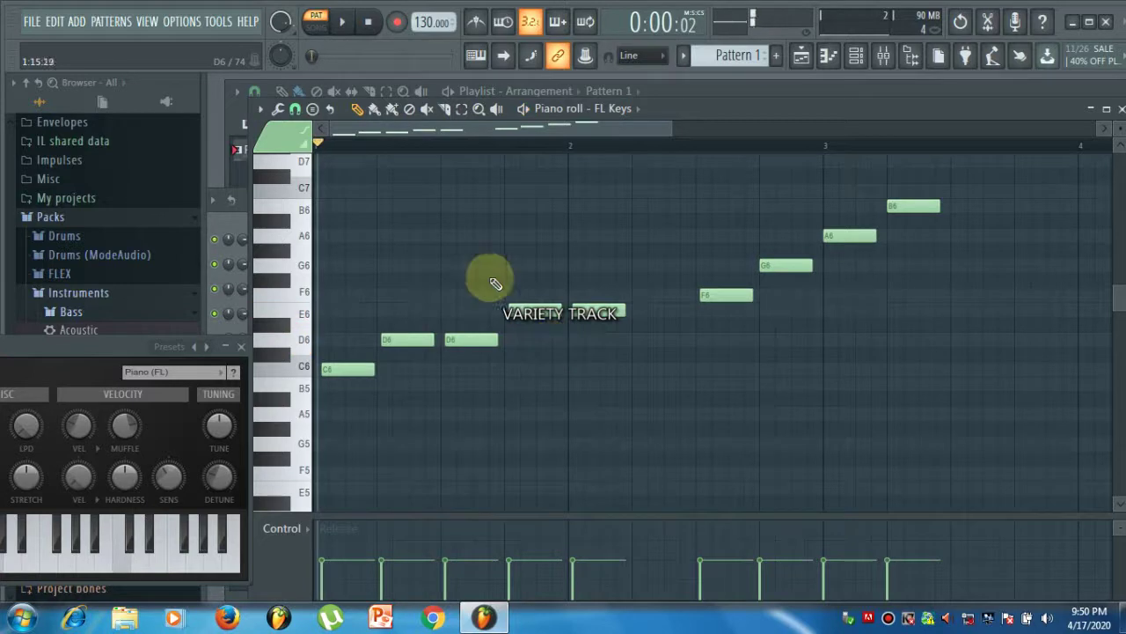
- Enable the metronome and play the pattern against it
left_click(477, 22)
key("space")
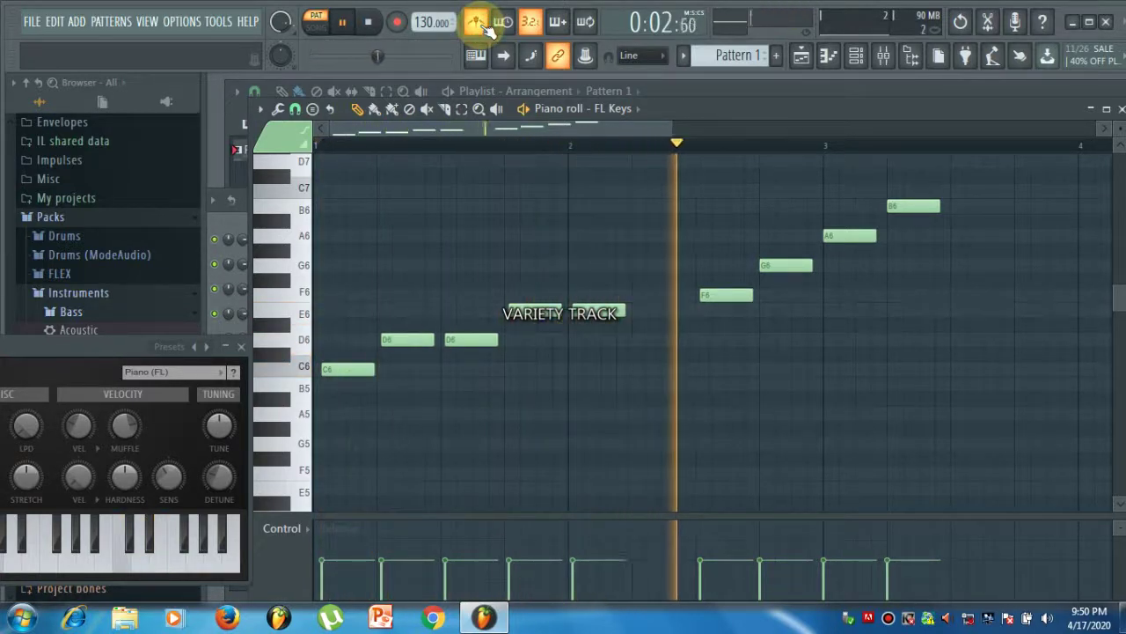
key("space")
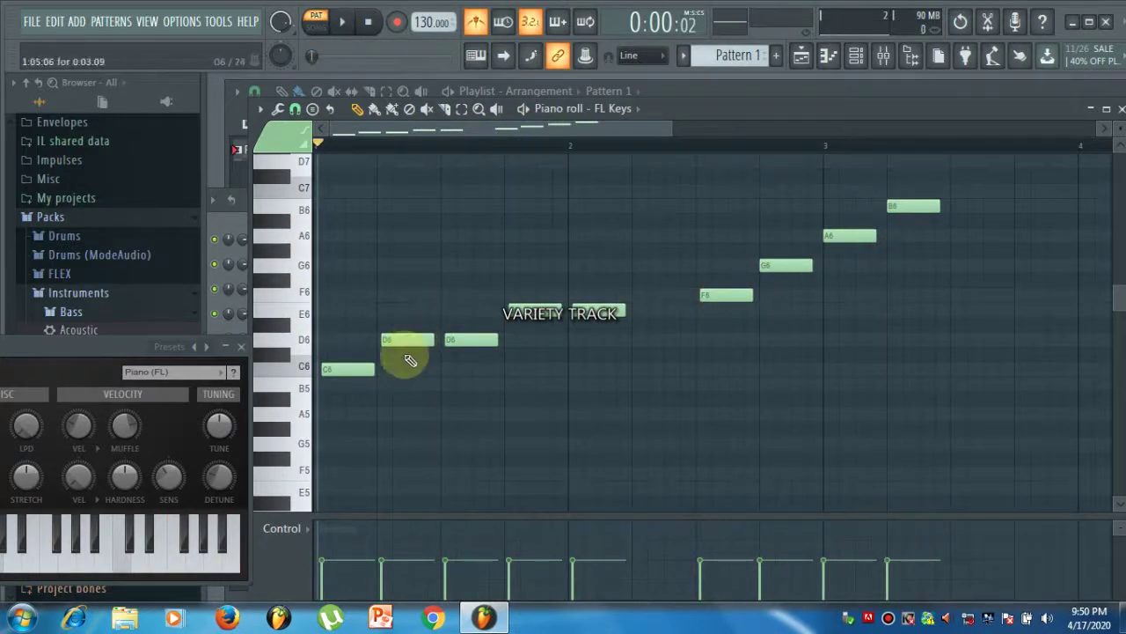
- Examine up close how the notes' start positions line up with the beat grid, playing the opening notes
scroll(369, 413, "up", 4)
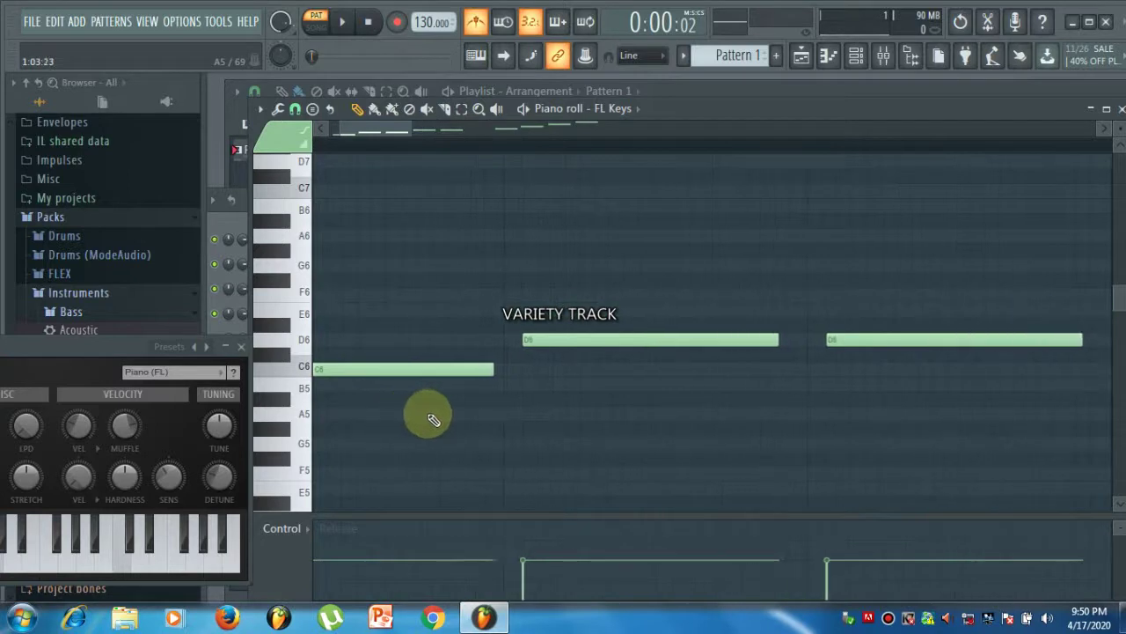
scroll(616, 414, "up", 2)
scroll(598, 393, "up", 3)
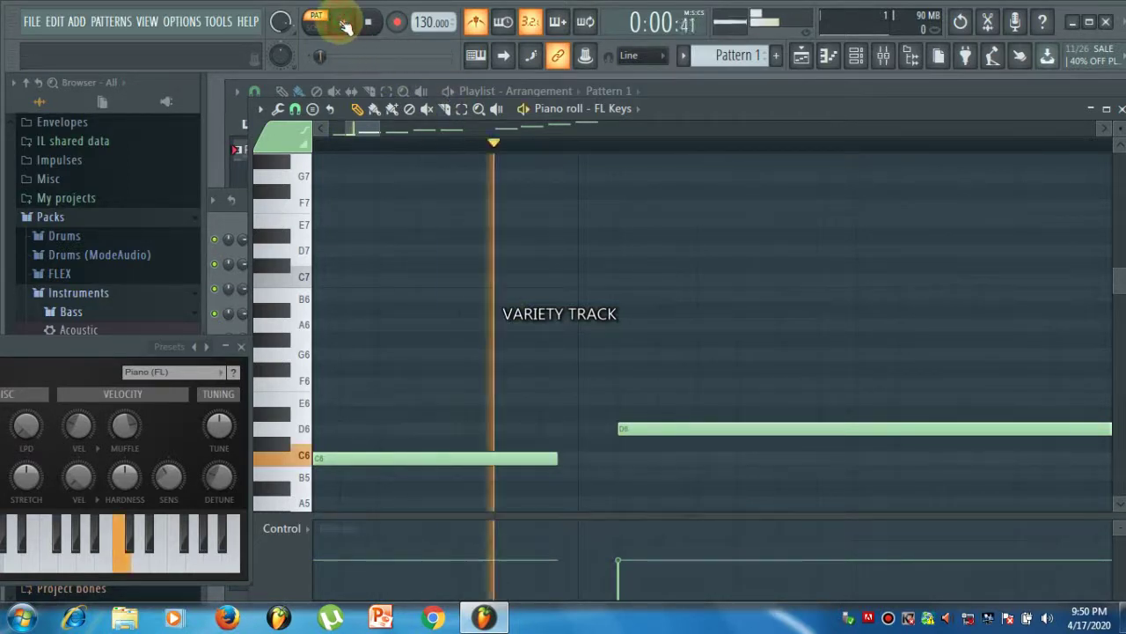
left_click(345, 25)
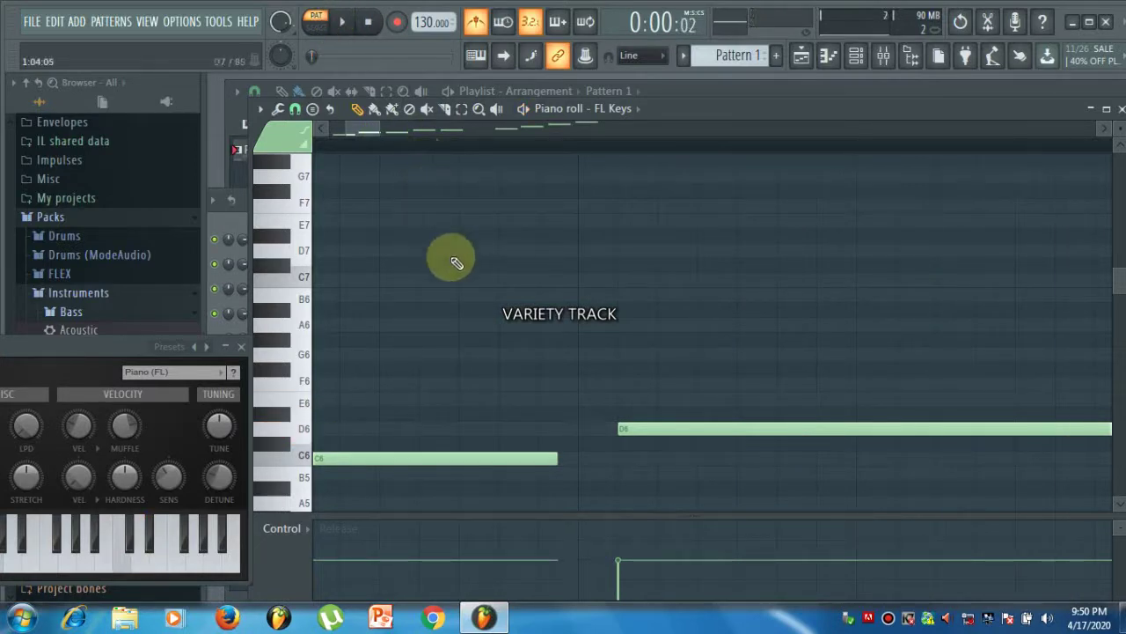
scroll(448, 259, "down", 4)
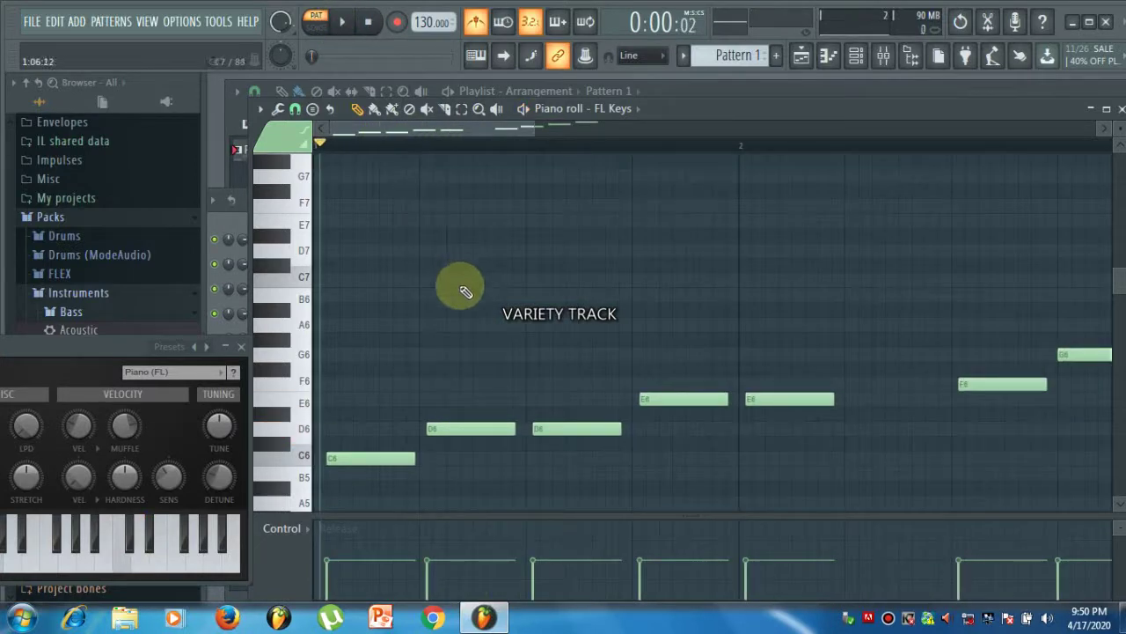
scroll(465, 291, "down", 2)
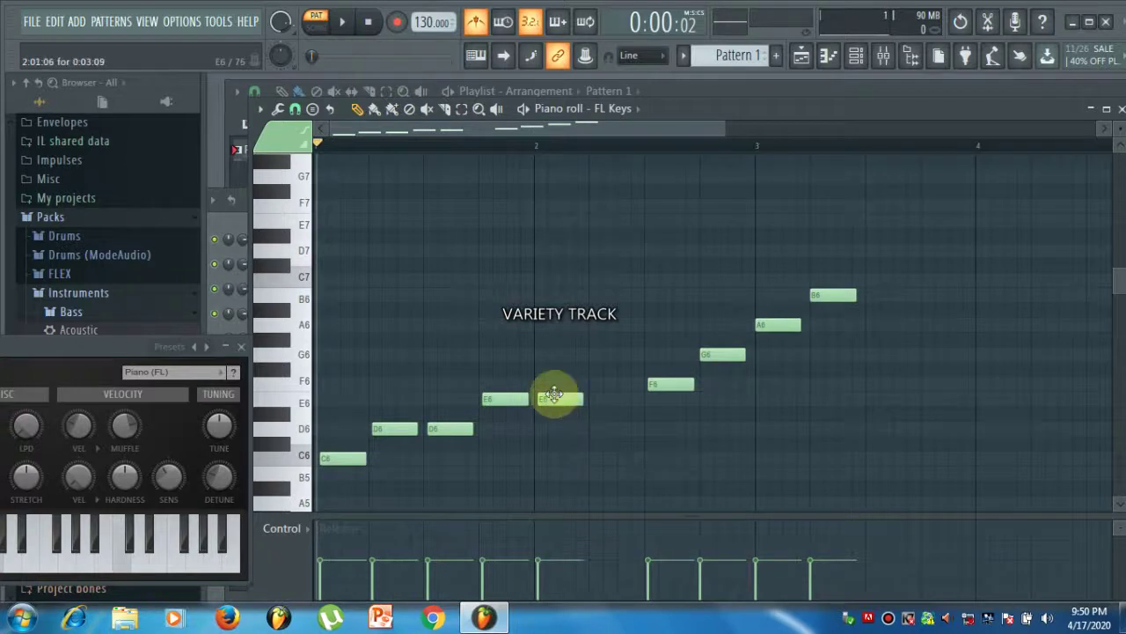
scroll(519, 415, "up", 4)
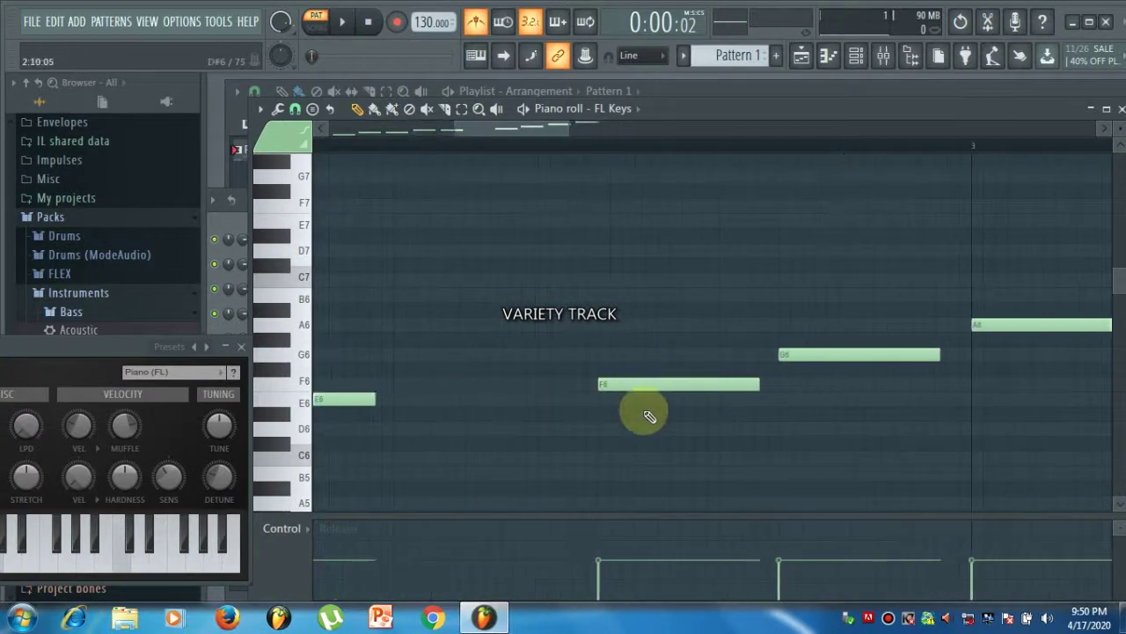
scroll(642, 410, "up", 2)
scroll(829, 362, "down", 6)
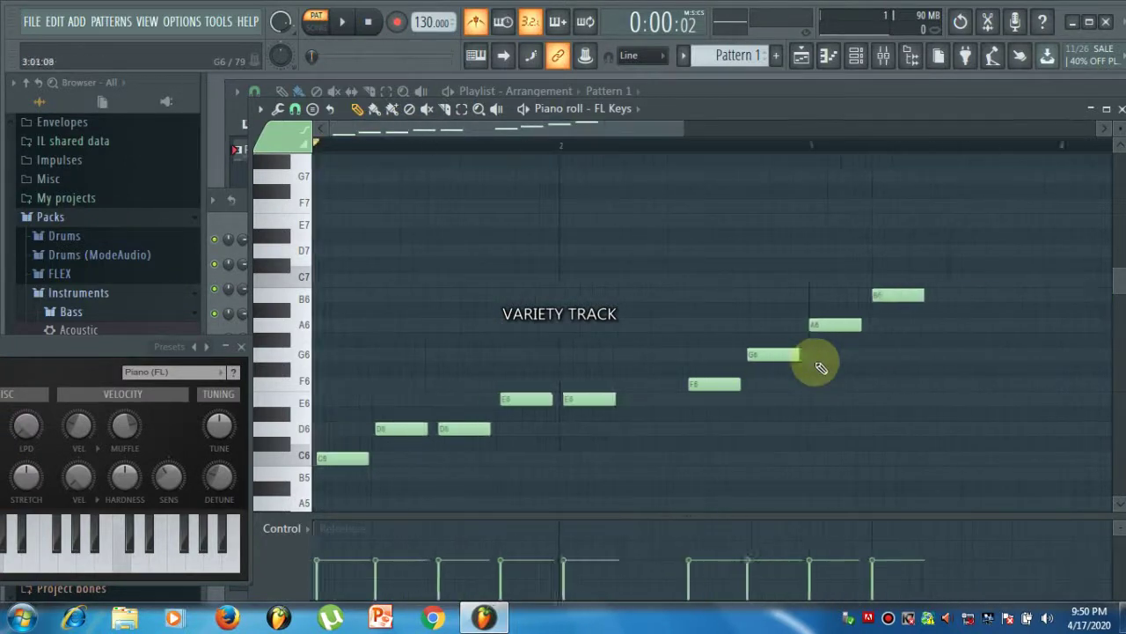
- Select all the notes and apply Quick quantize, checking their alignment with the grid up close
left_click(464, 109)
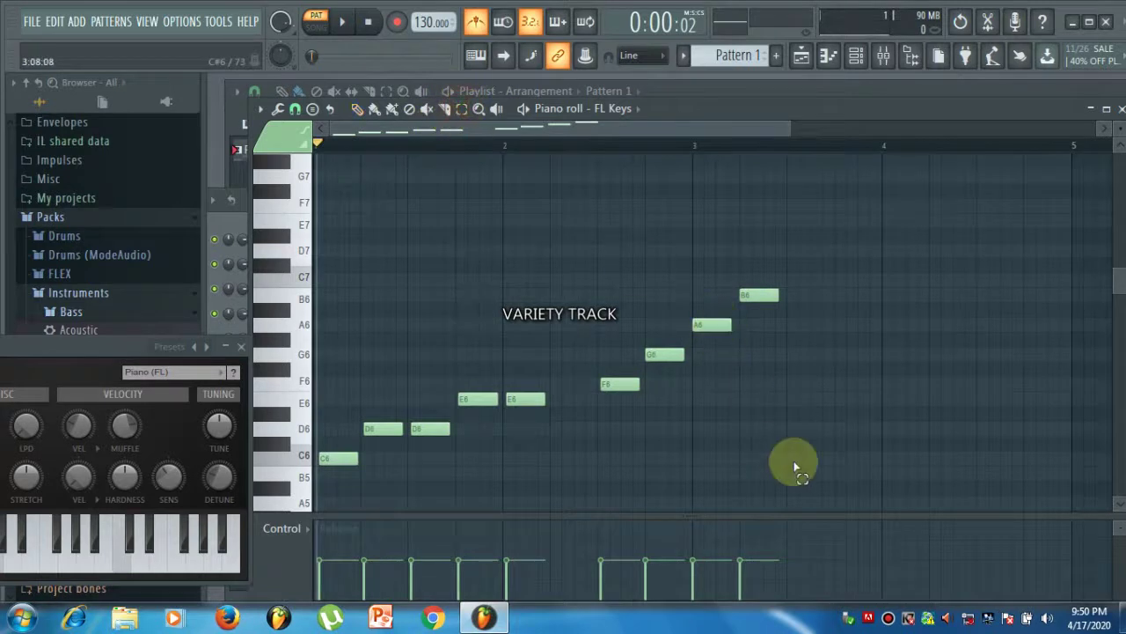
left_click_drag(860, 449, 327, 202)
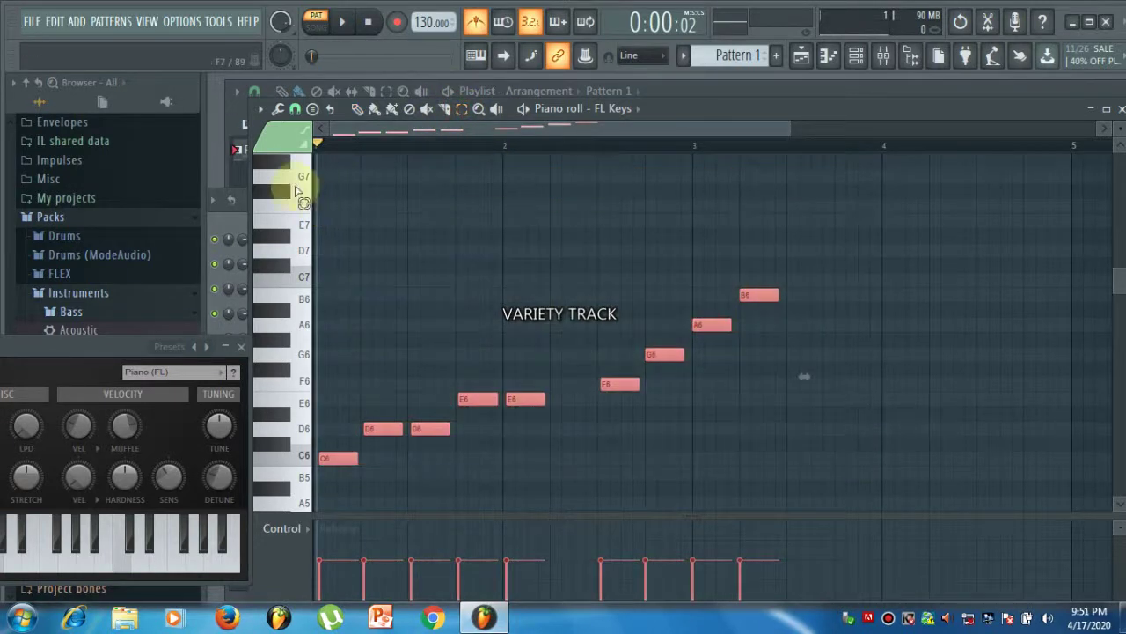
left_click(261, 109)
mouse_move(279, 148)
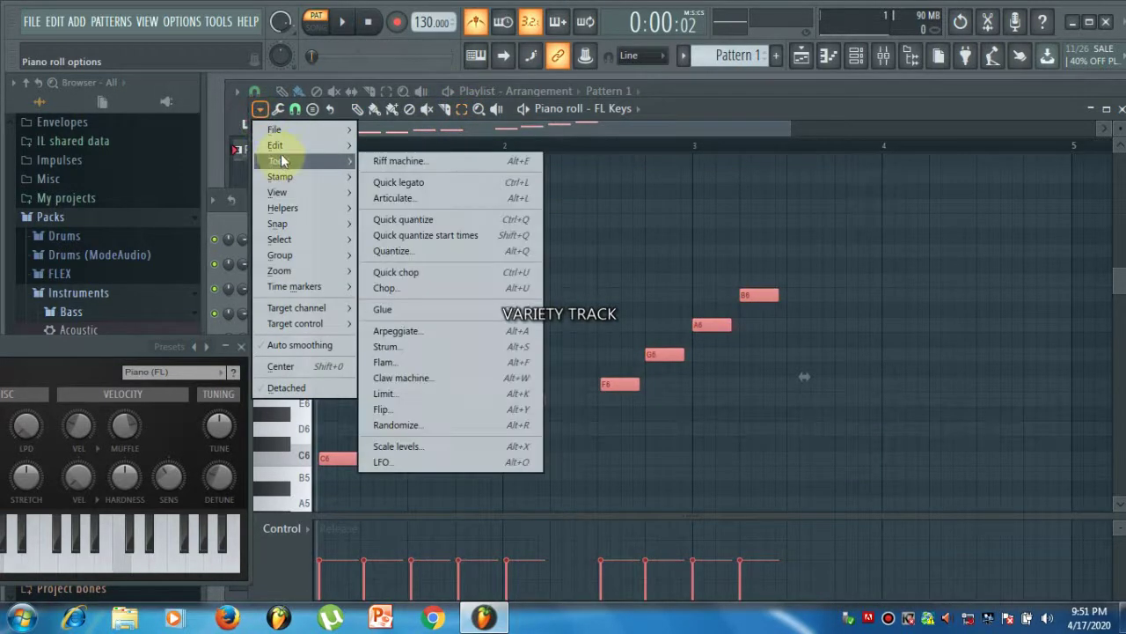
left_click(442, 224)
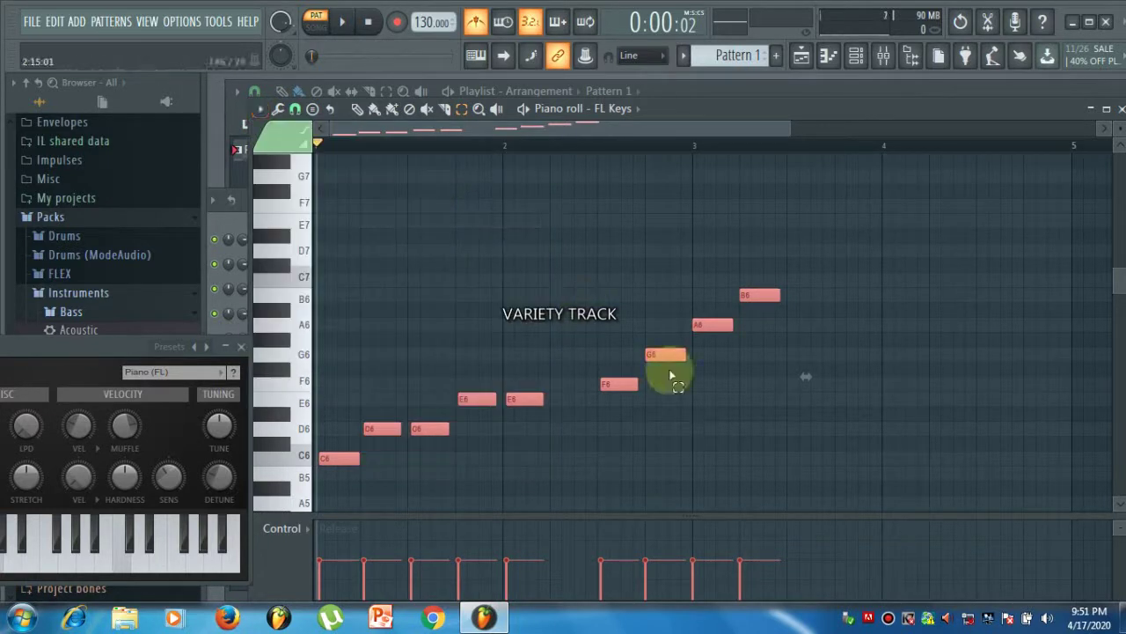
scroll(629, 432, "up", 5, "ctrl")
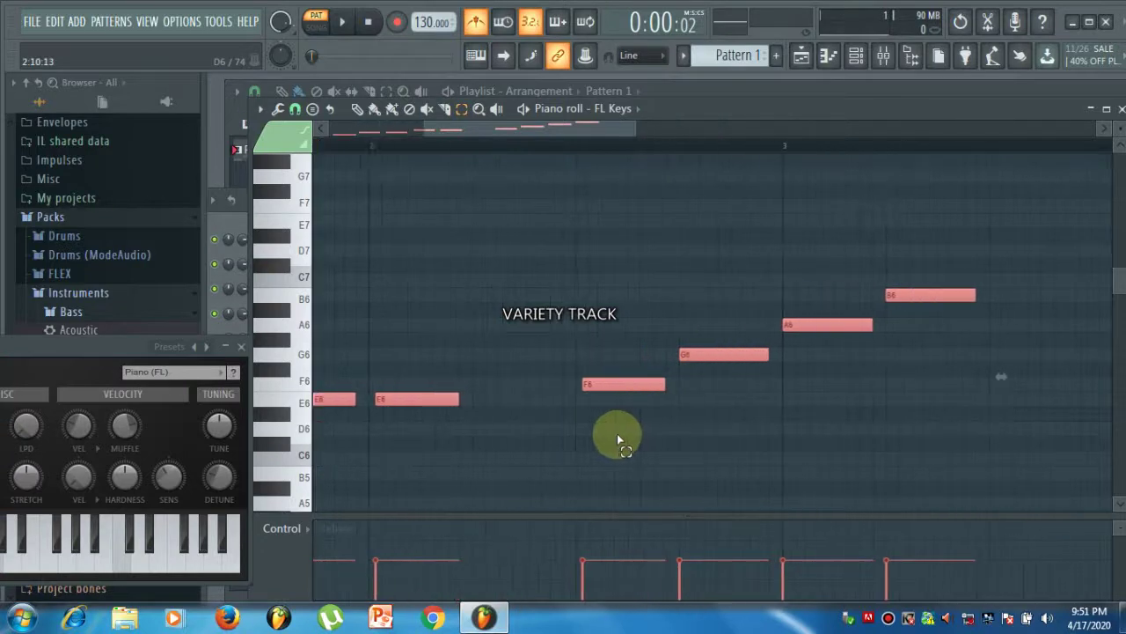
scroll(785, 390, "down", 3, "ctrl")
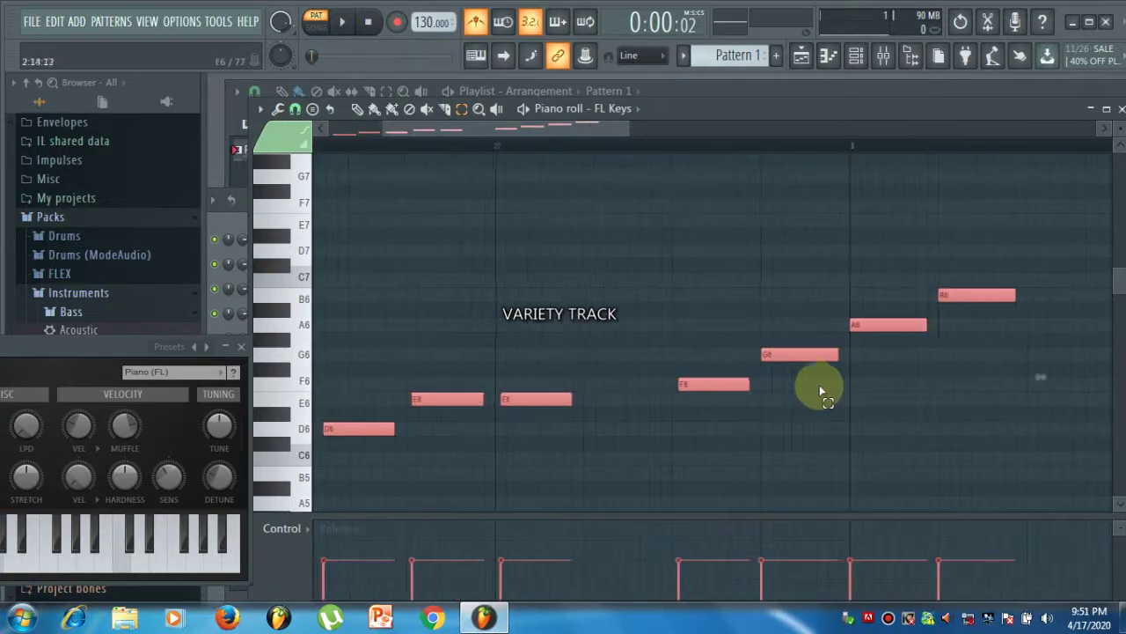
scroll(548, 427, "down", 2, "ctrl")
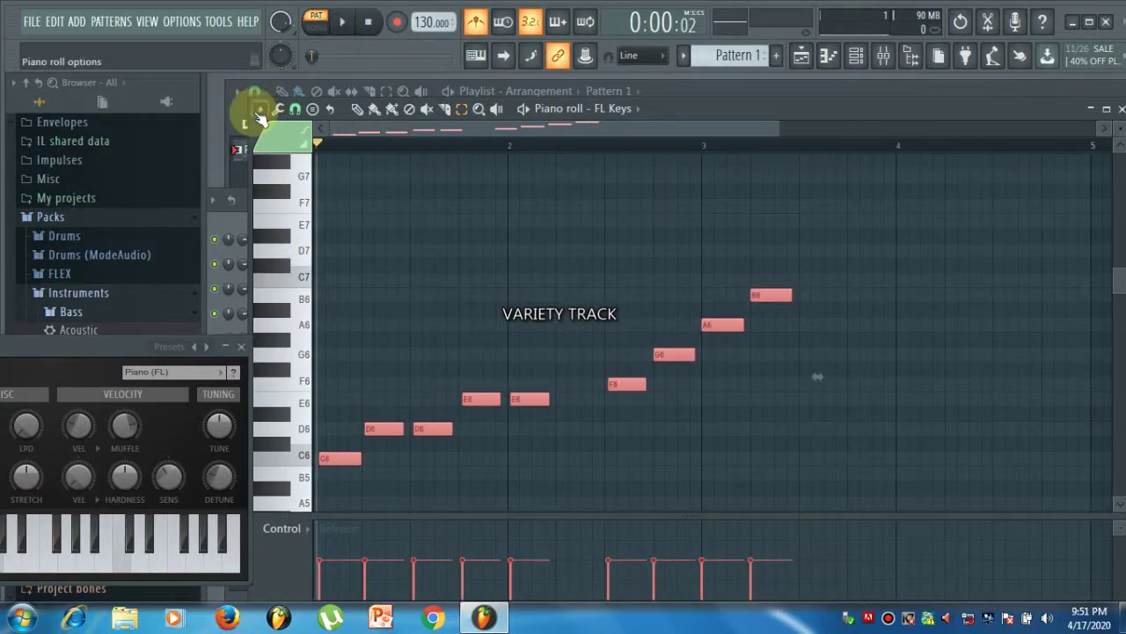
- Apply Quick quantize start times to the selected notes and inspect the spacing from F6 to B6
left_click(259, 108)
mouse_move(295, 165)
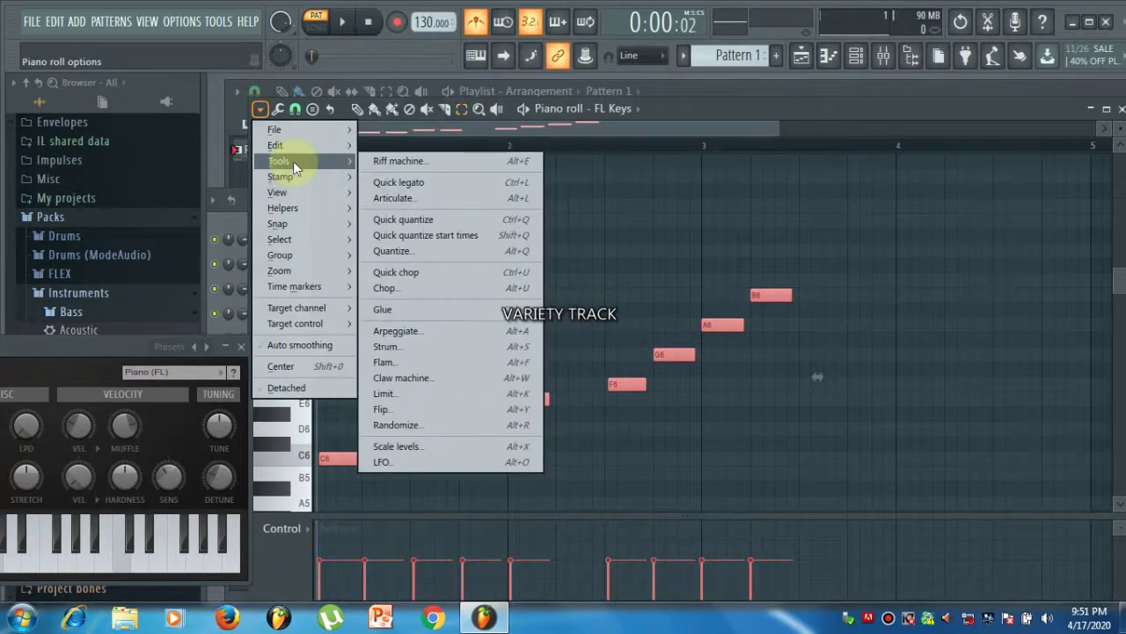
left_click(443, 243)
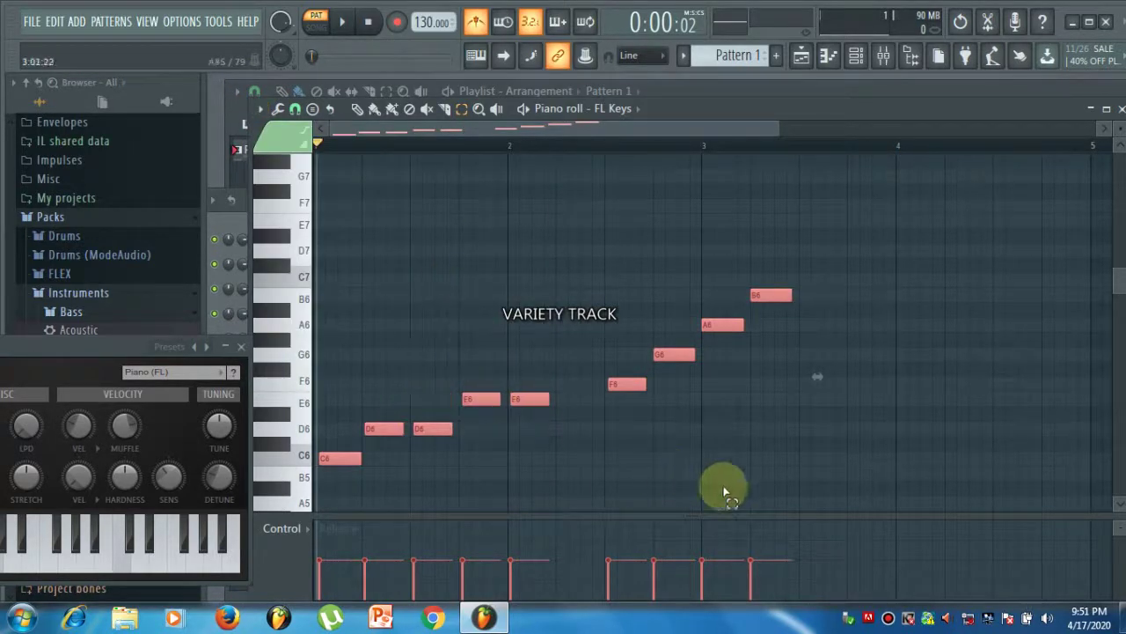
scroll(739, 464, "up", 2)
scroll(528, 401, "up", 4)
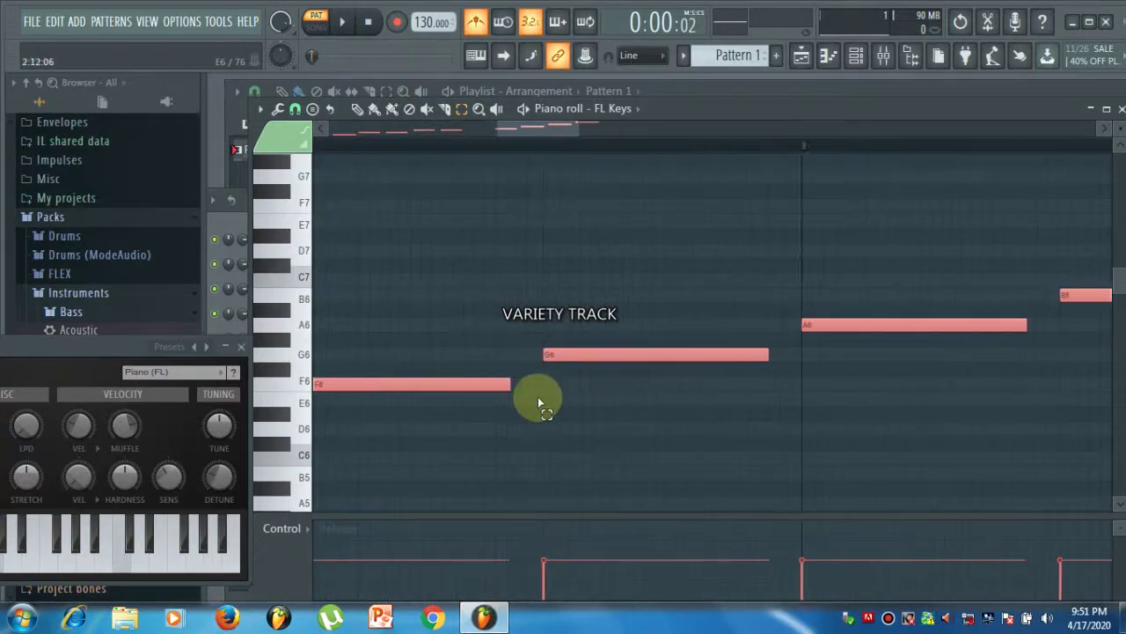
scroll(558, 406, "up", 3)
scroll(1026, 364, "down", 4)
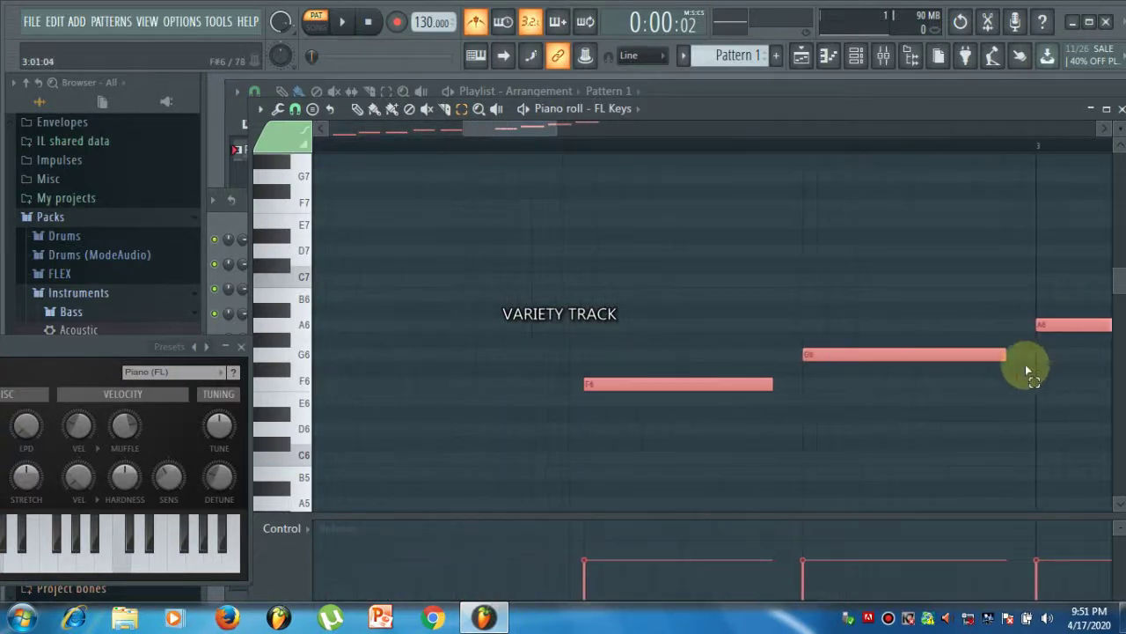
scroll(787, 388, "down", 1)
- Deselect the notes and shift the F6 note back onto beat 3 of bar 2
left_click_drag(528, 126, 522, 445)
left_click(522, 445)
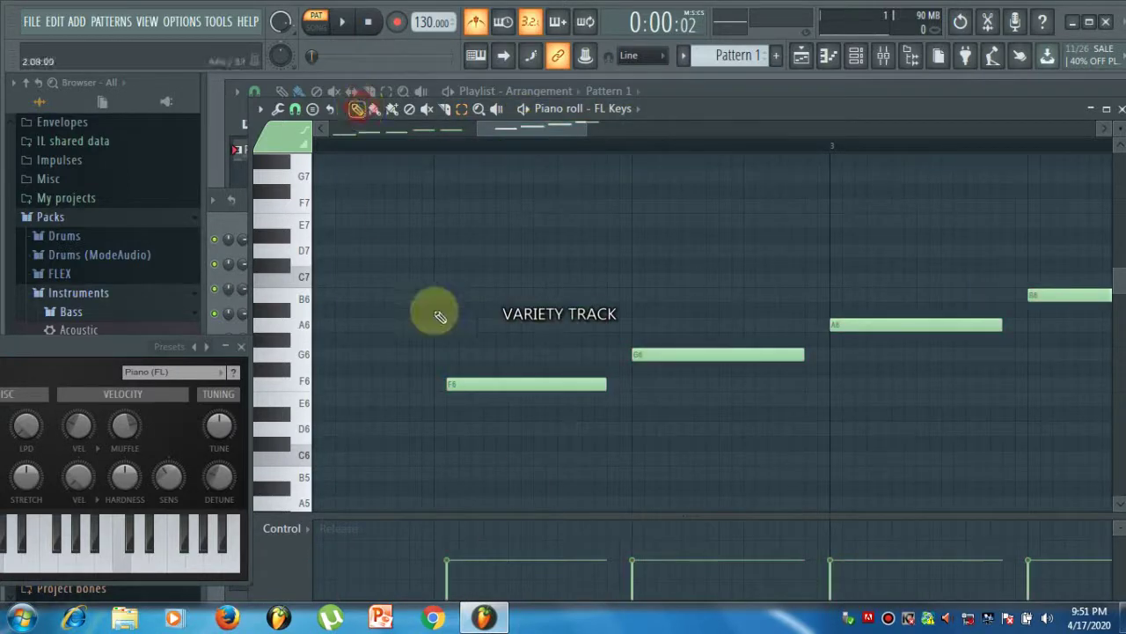
left_click_drag(480, 380, 470, 382)
scroll(483, 412, "down", 6)
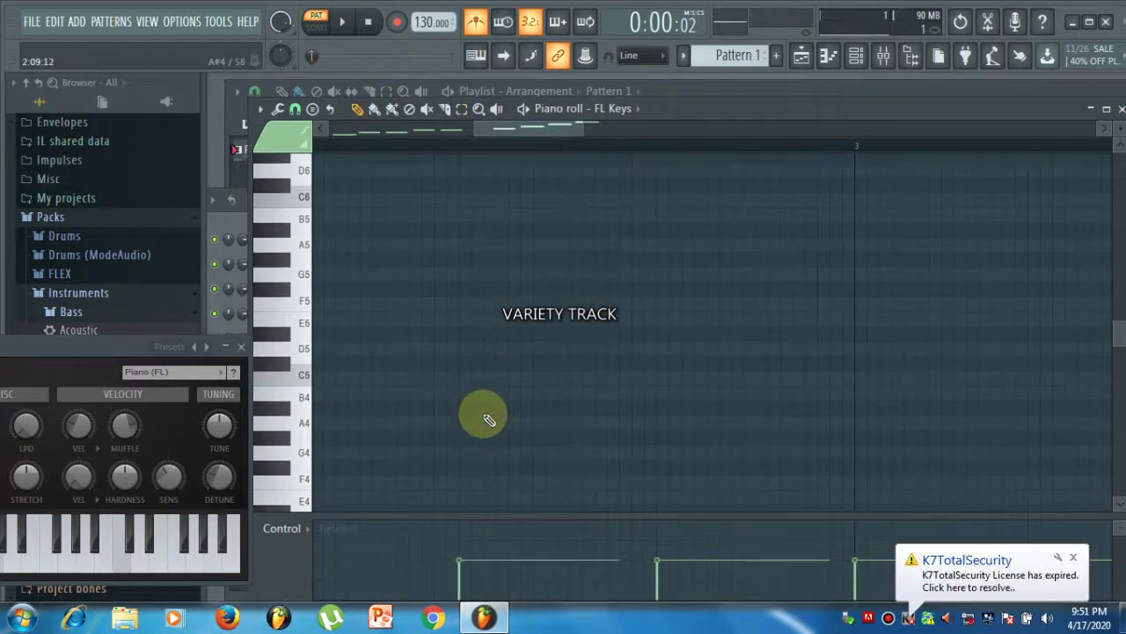
scroll(496, 421, "up", 3)
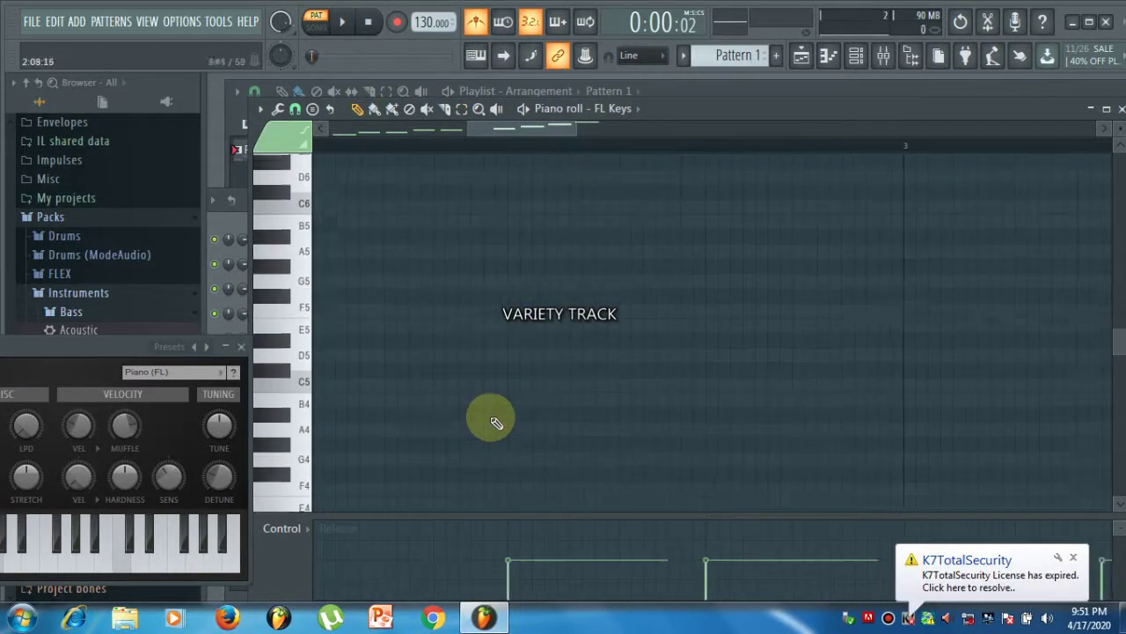
scroll(496, 417, "down", 2)
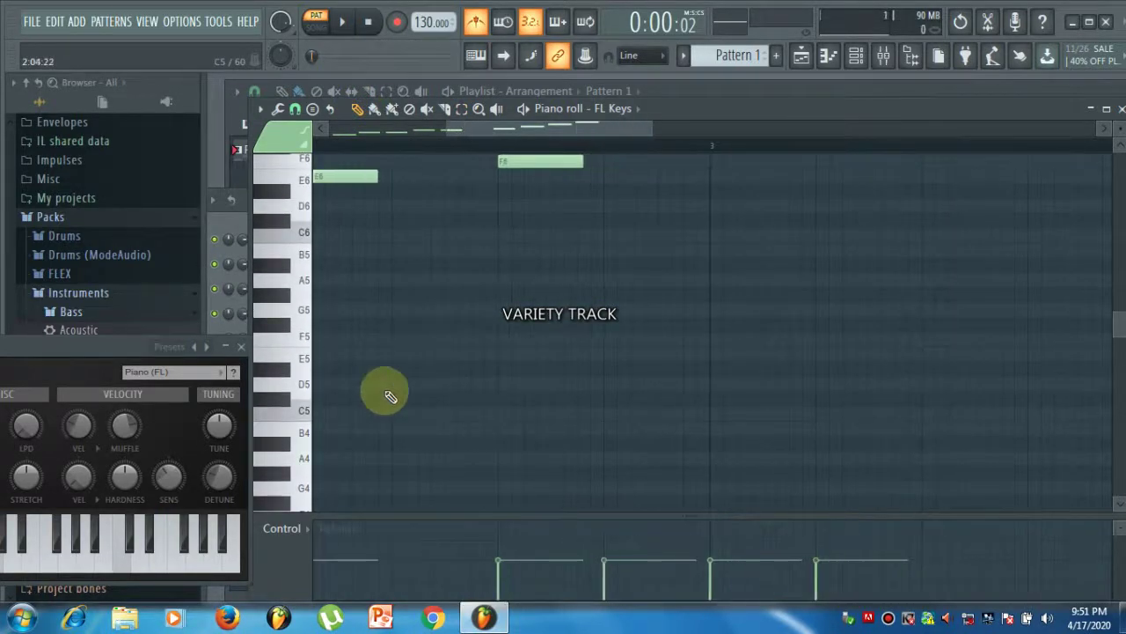
- Shift both D6 notes, both E6 notes and the C6 note back onto their nearest beat lines
left_click_drag(470, 133, 307, 132)
left_click(446, 208)
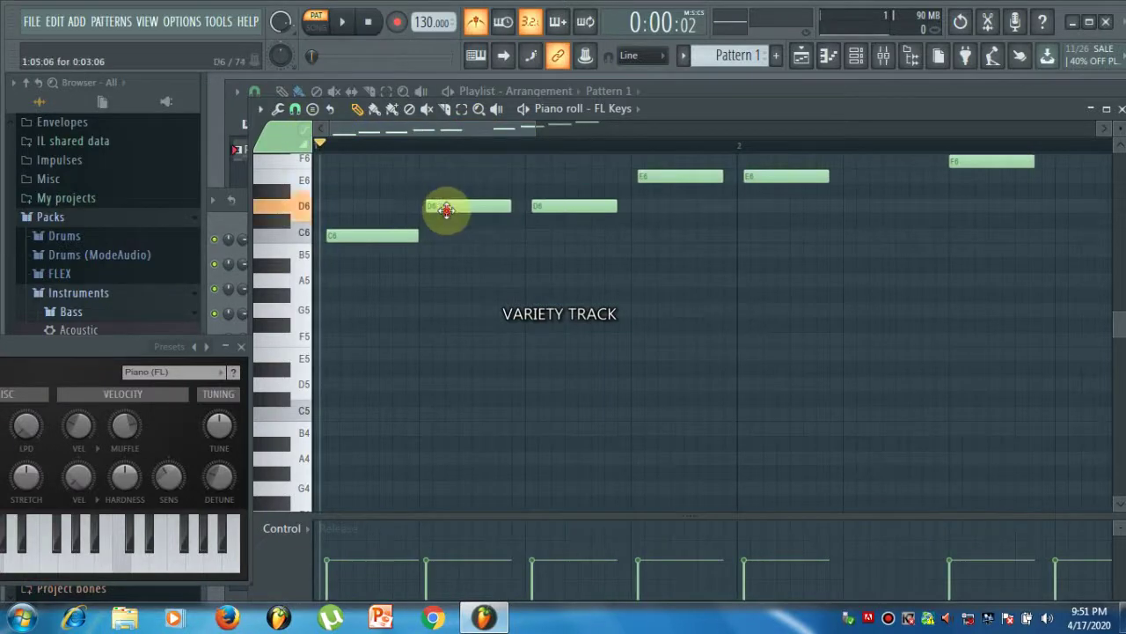
left_click_drag(569, 204, 562, 205)
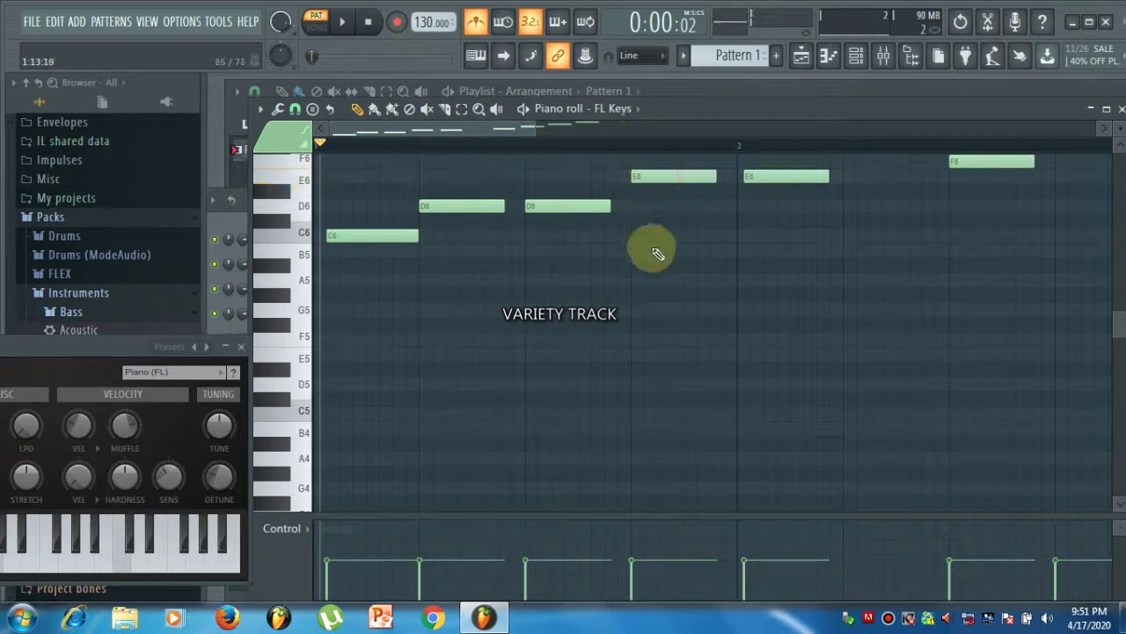
left_click_drag(754, 180, 745, 177)
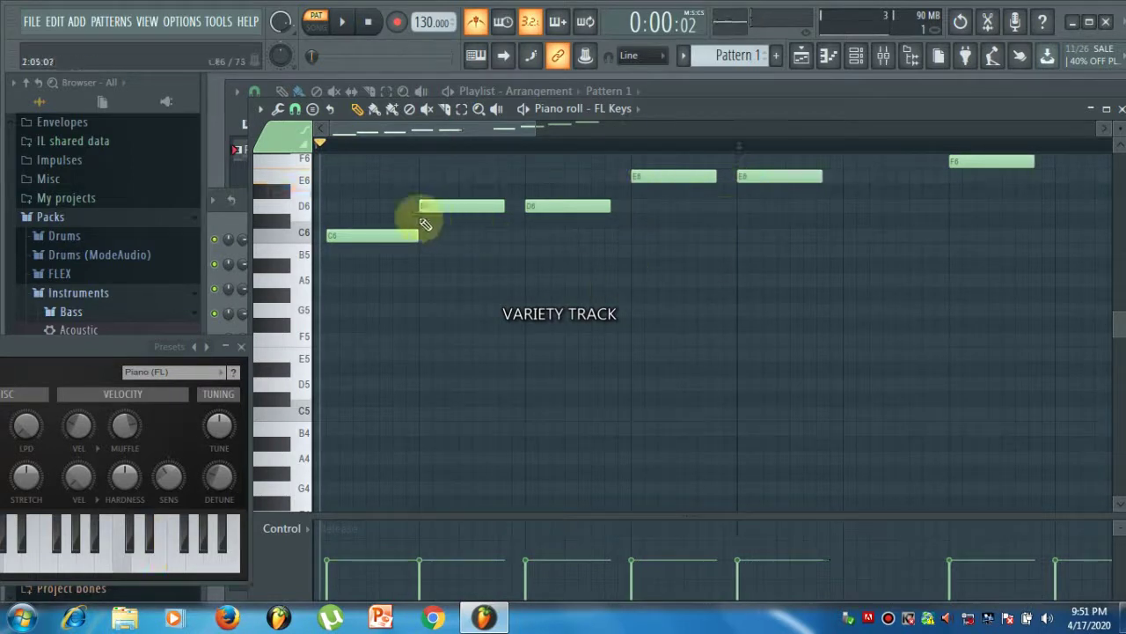
left_click_drag(370, 232, 357, 234)
- Play the realigned melody against the metronome from the start, and stop playback
scroll(424, 297, "down", 2)
key("space")
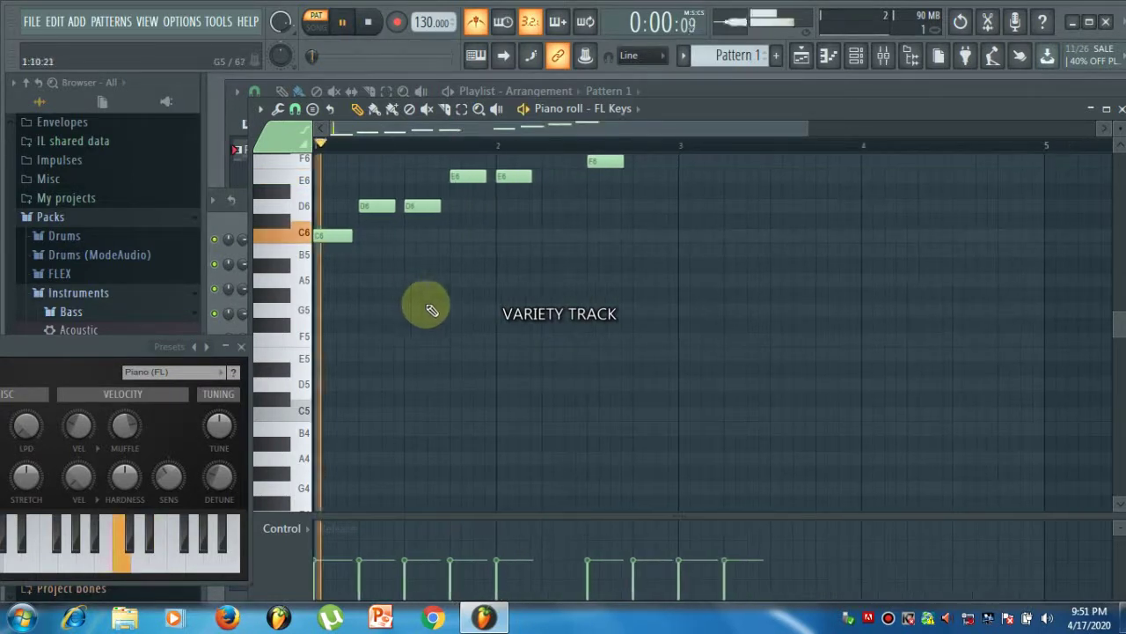
key("space")
key("space")
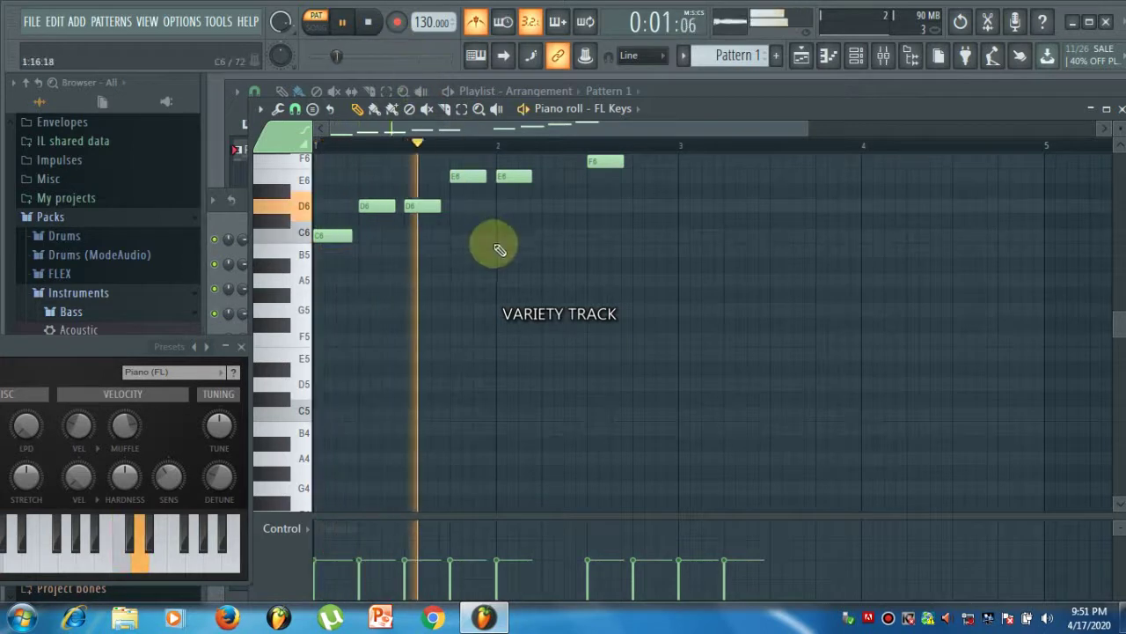
scroll(502, 247, "up", 3)
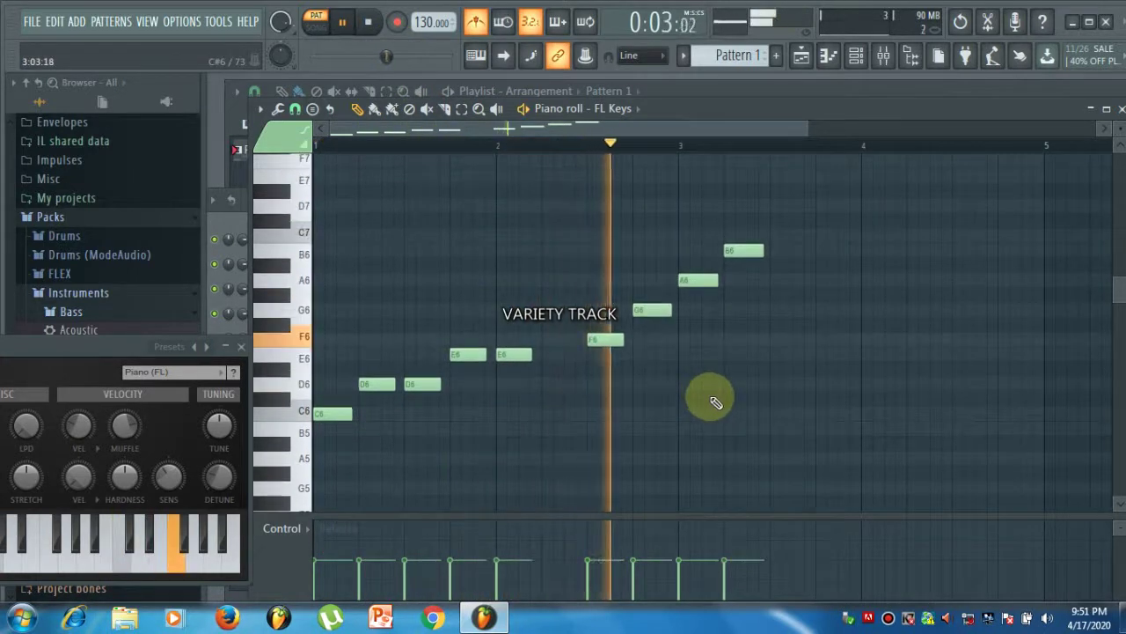
key("space")
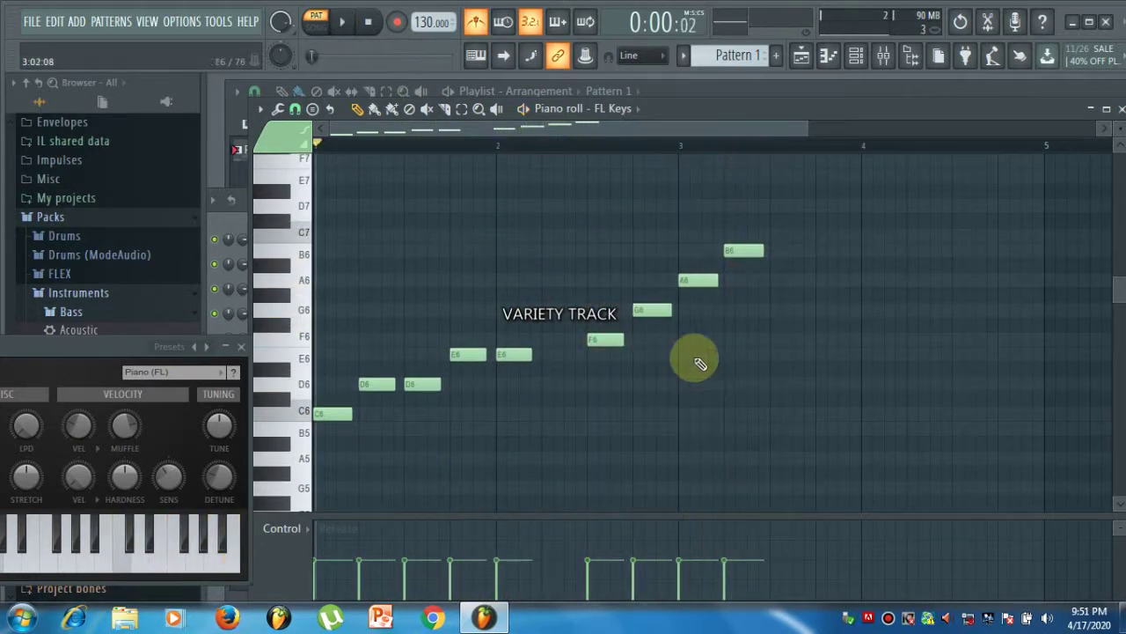
- Review the Quantize tool's strength settings and close it without applying them
left_click(262, 110)
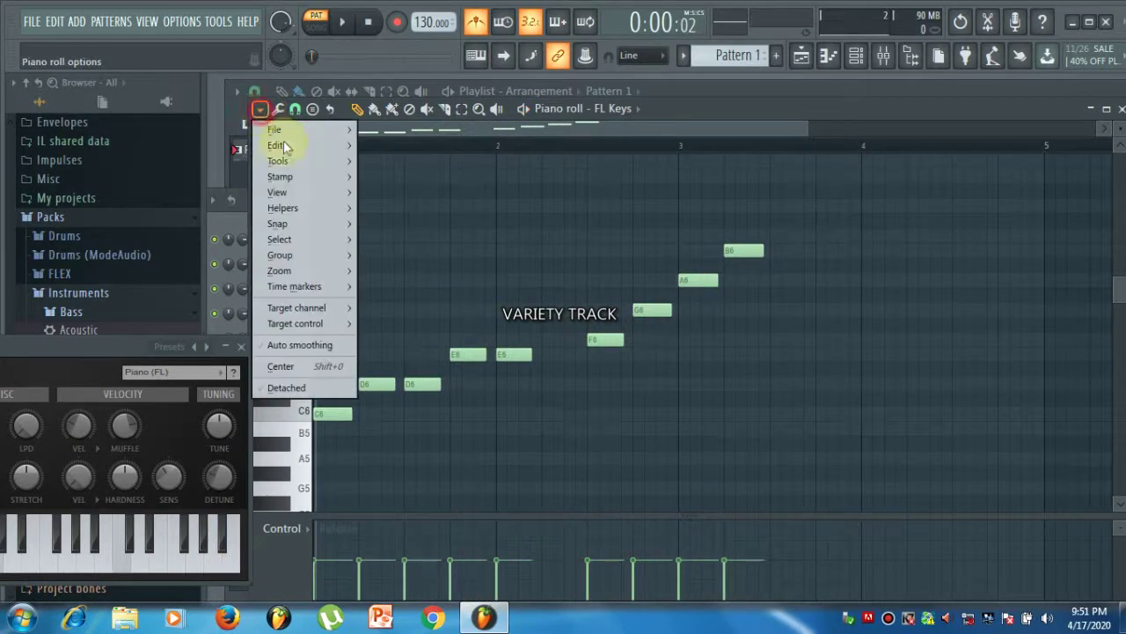
mouse_move(294, 161)
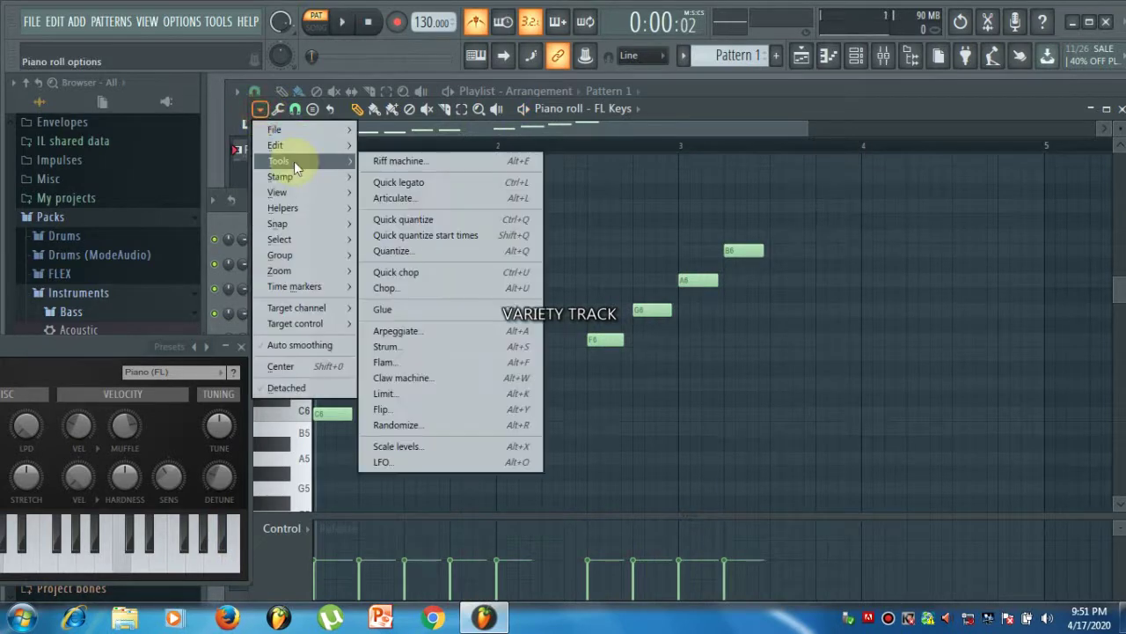
left_click(460, 250)
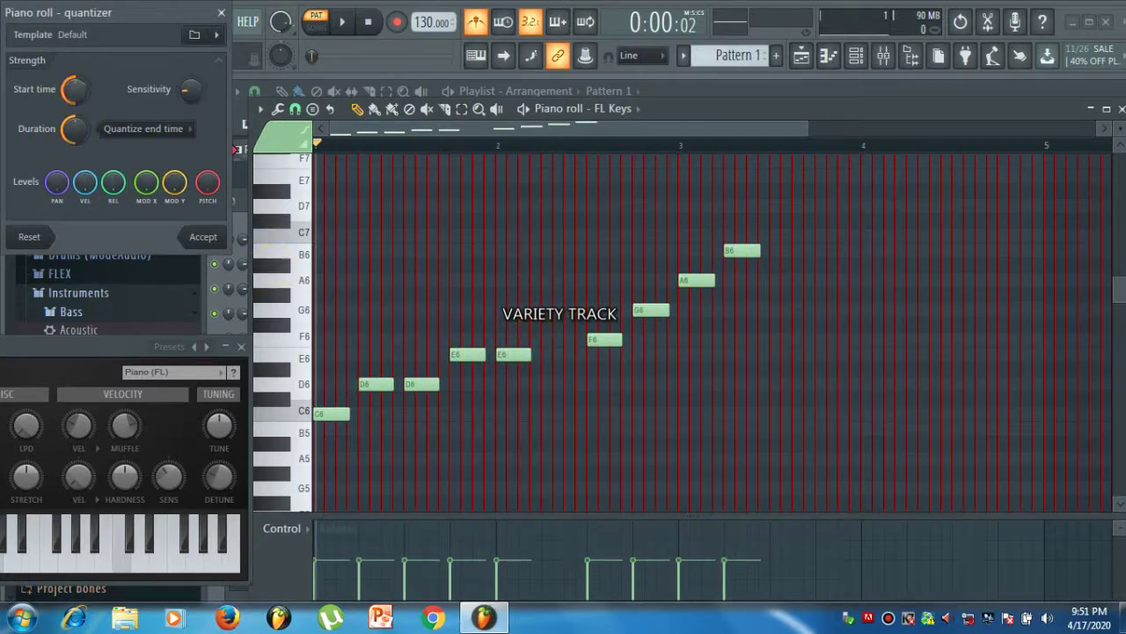
left_click(221, 13)
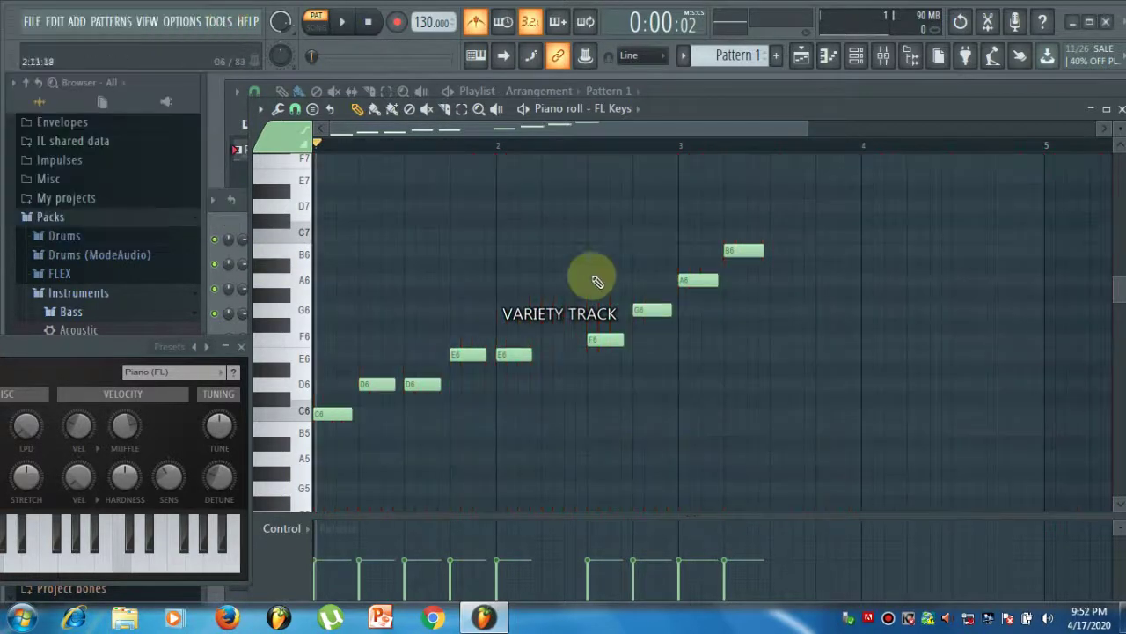
- Stamp the Fill each 1 steps percussion pattern on G6 at the start of bar 4
left_click(259, 109)
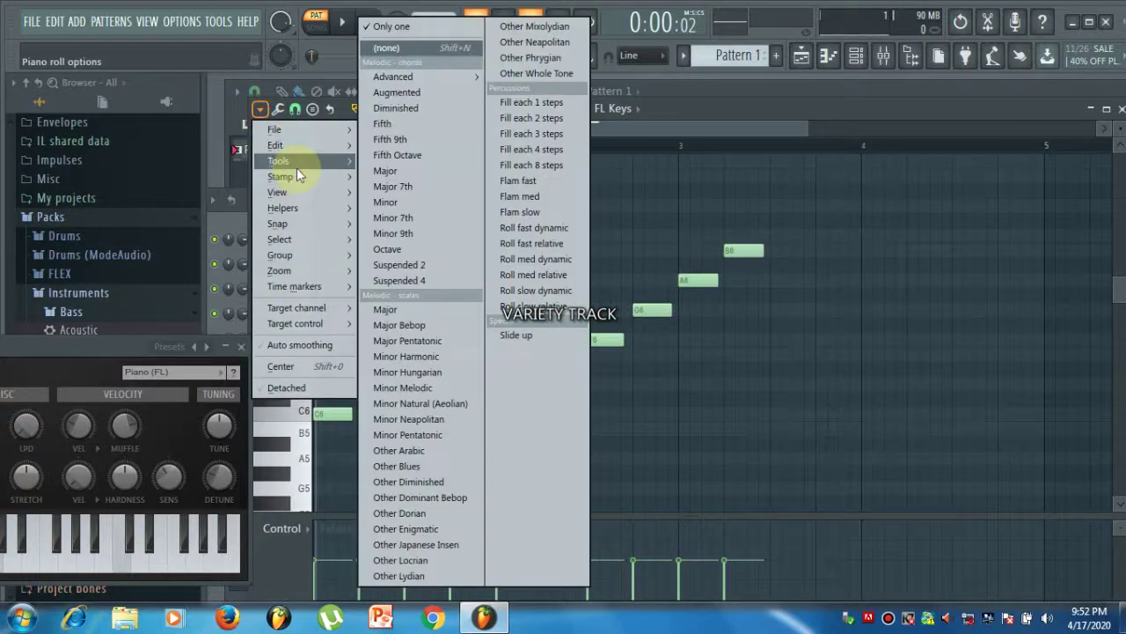
mouse_move(296, 163)
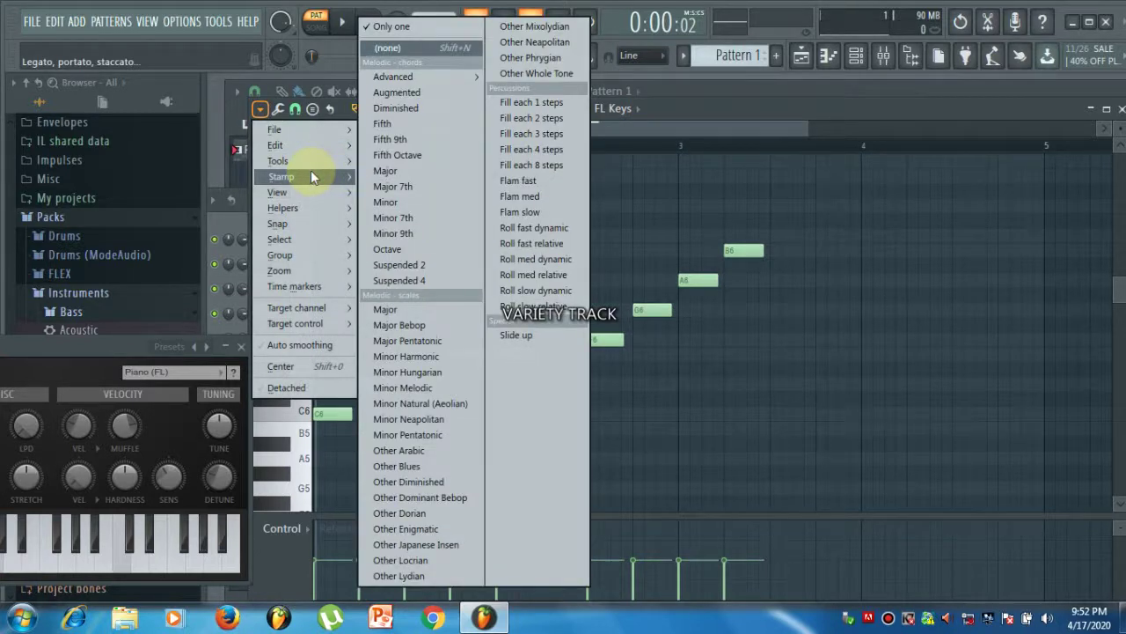
left_click(515, 103)
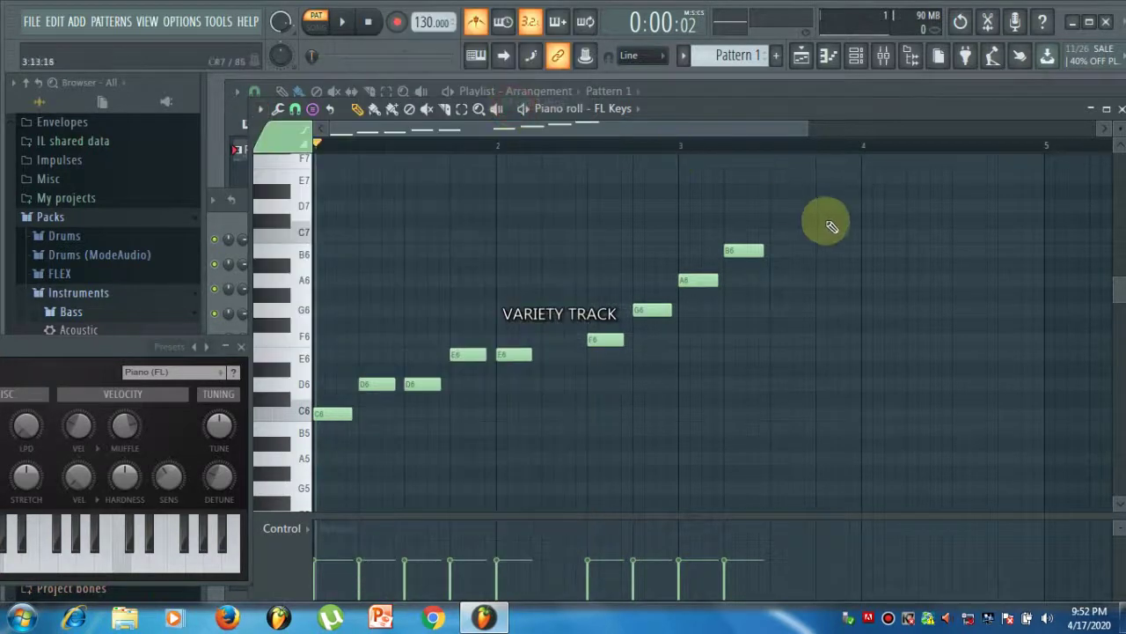
left_click(865, 311)
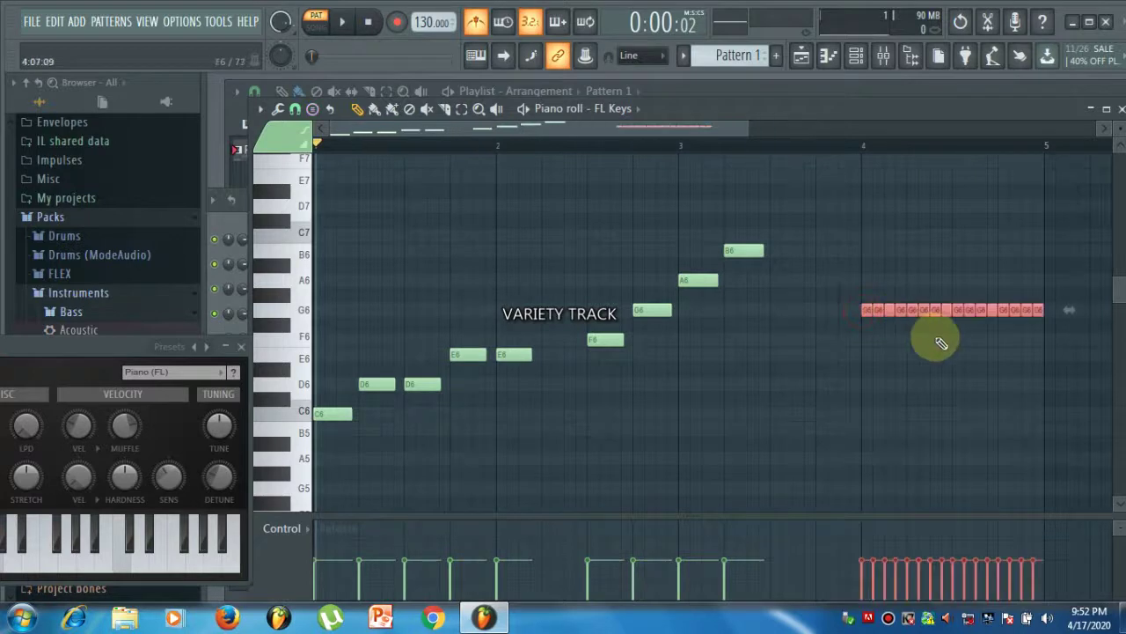
- Set the playback position just before bar 4 and preview the G6 fill twice
left_click(832, 146)
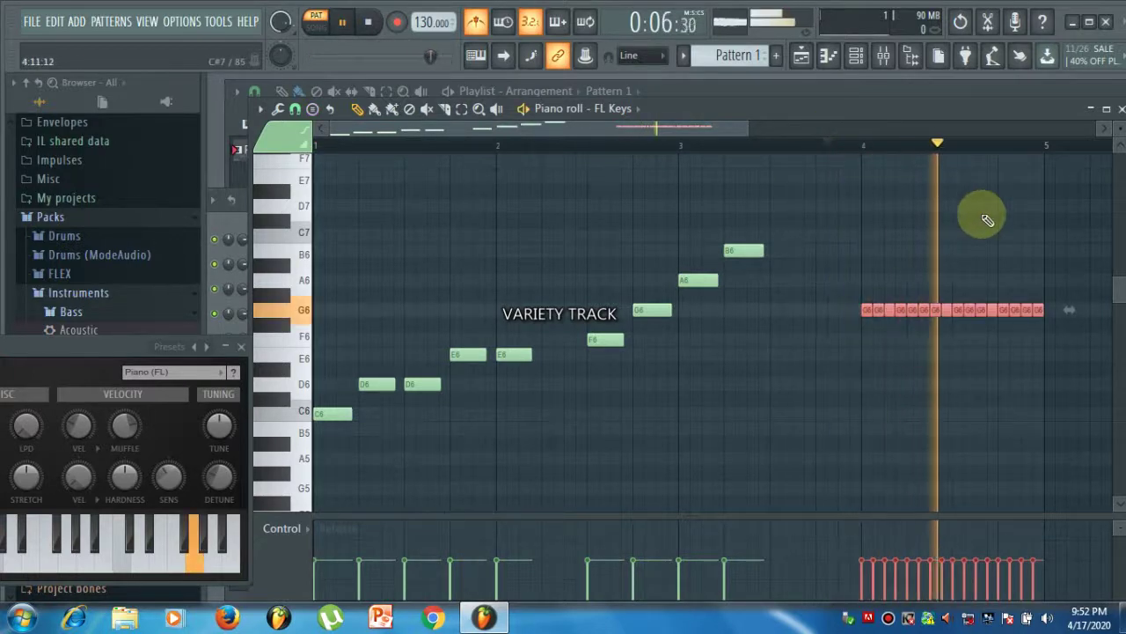
key("space")
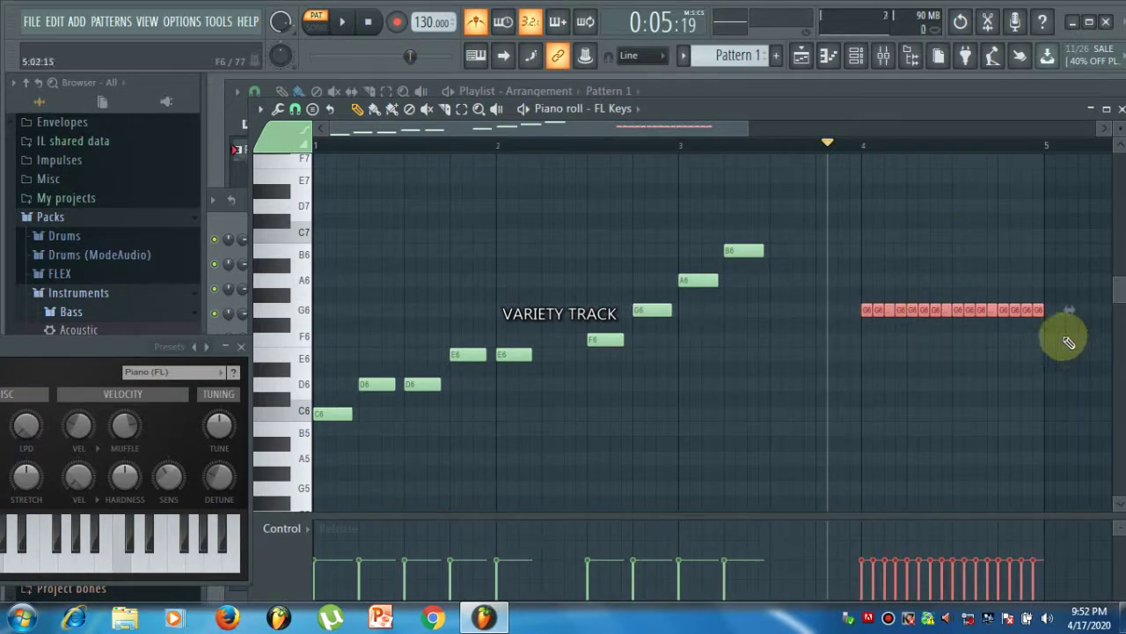
key("space")
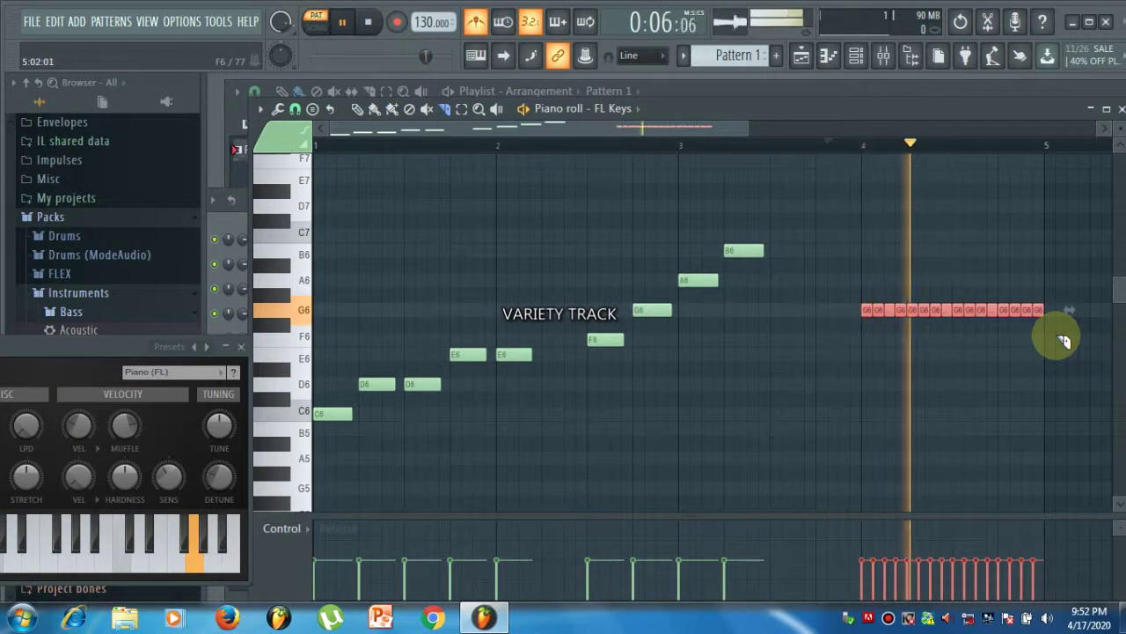
key("space")
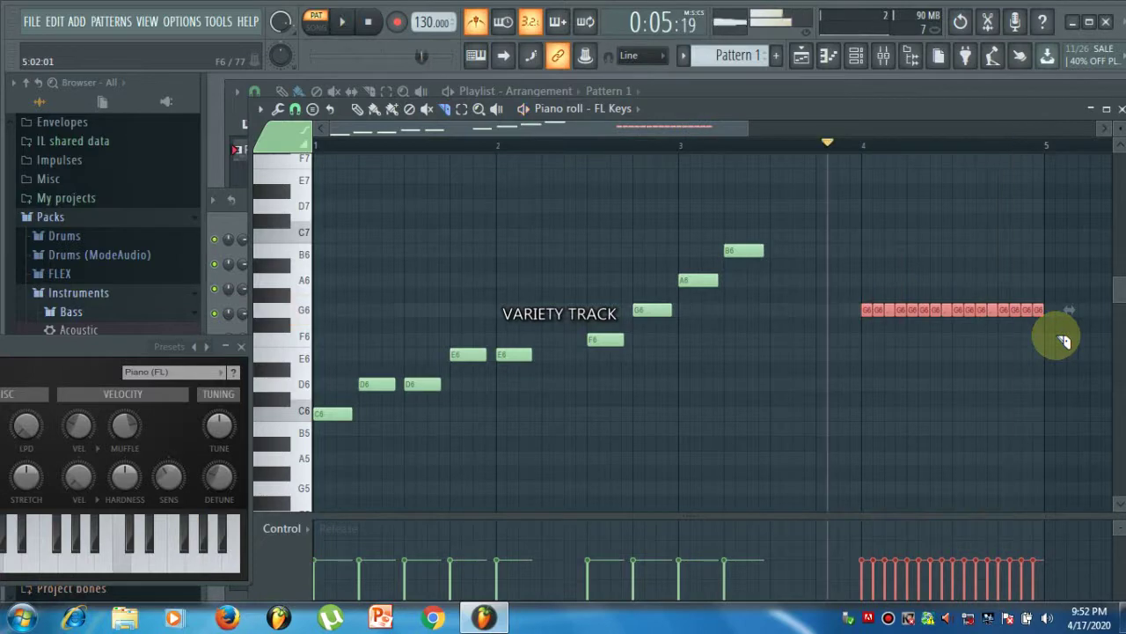
- Stamp the Fill each 2 steps percussion pattern on F6 at the start of bar 4 and preview it
left_click(259, 108)
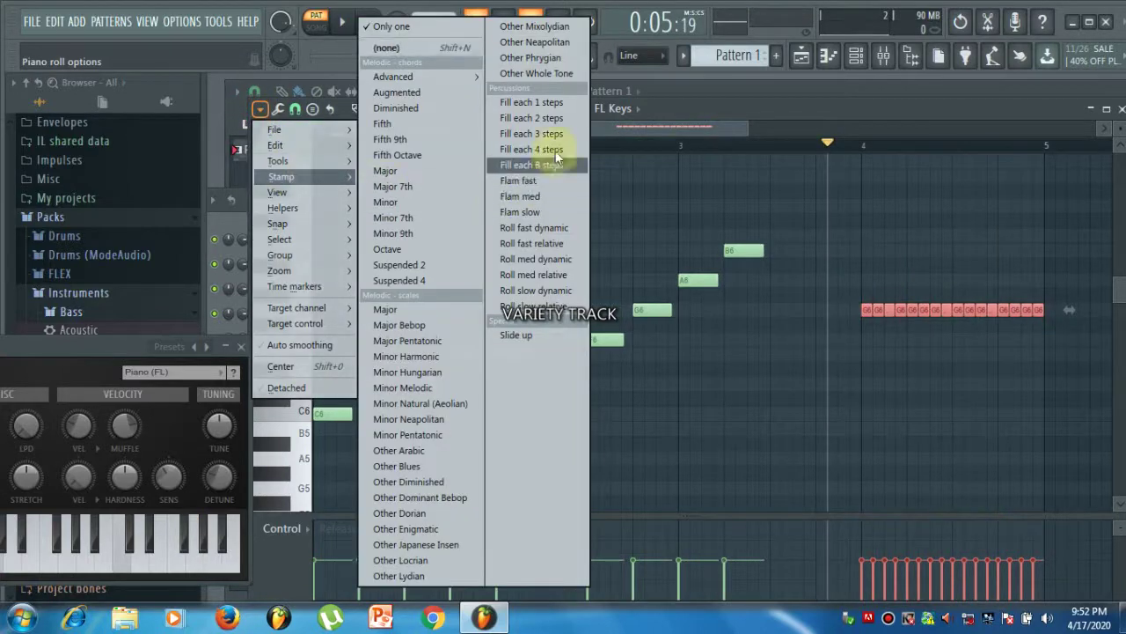
left_click(556, 128)
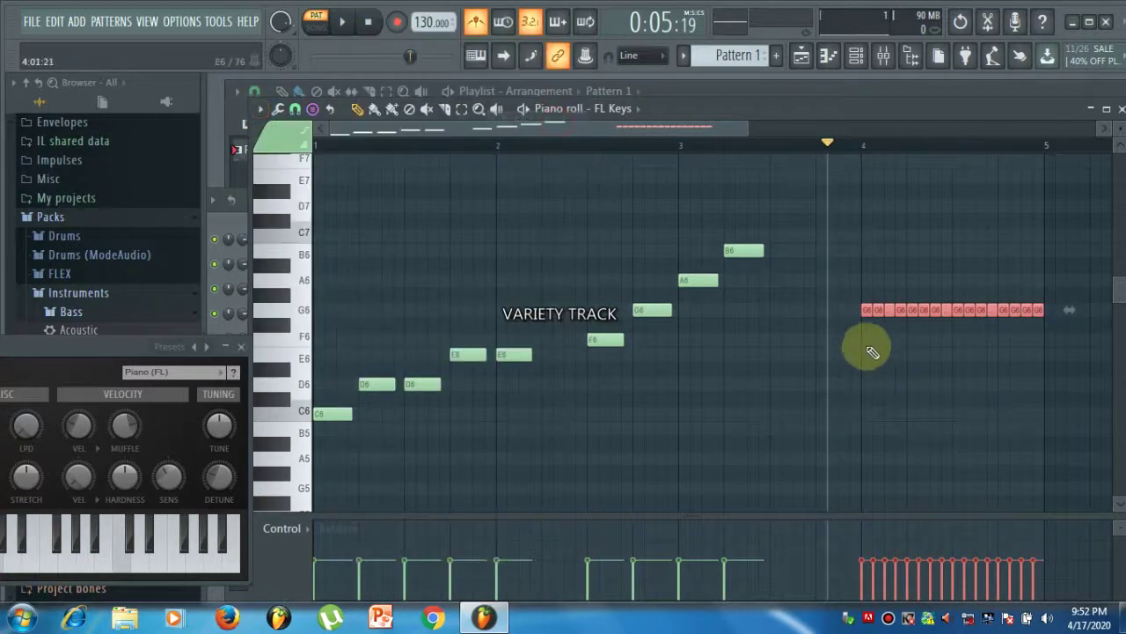
left_click(863, 340)
key("space")
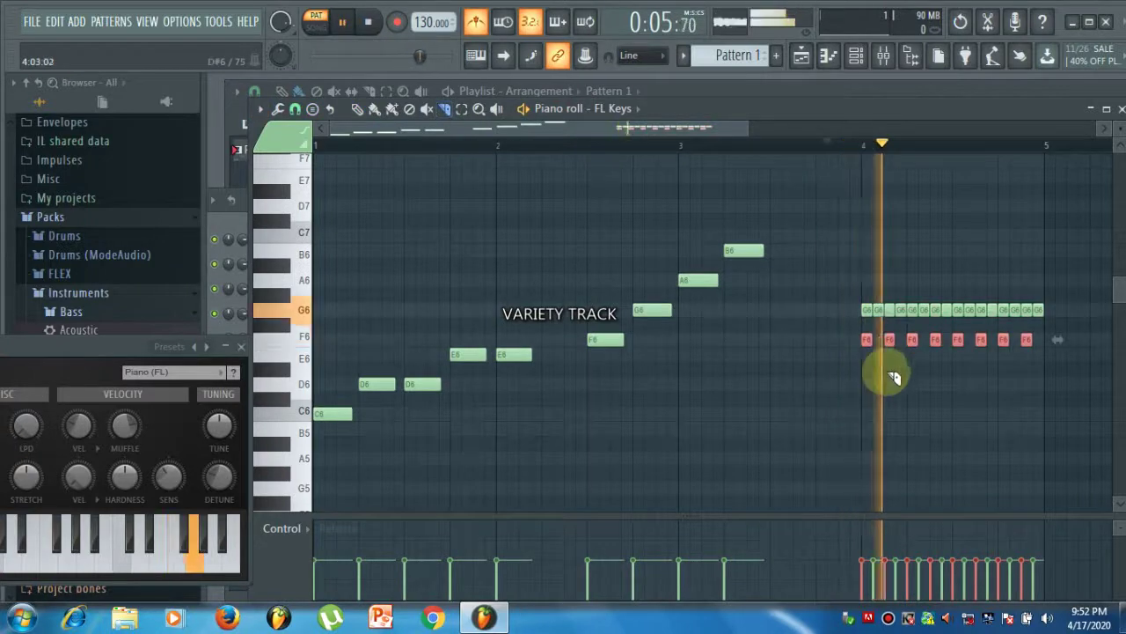
key("space")
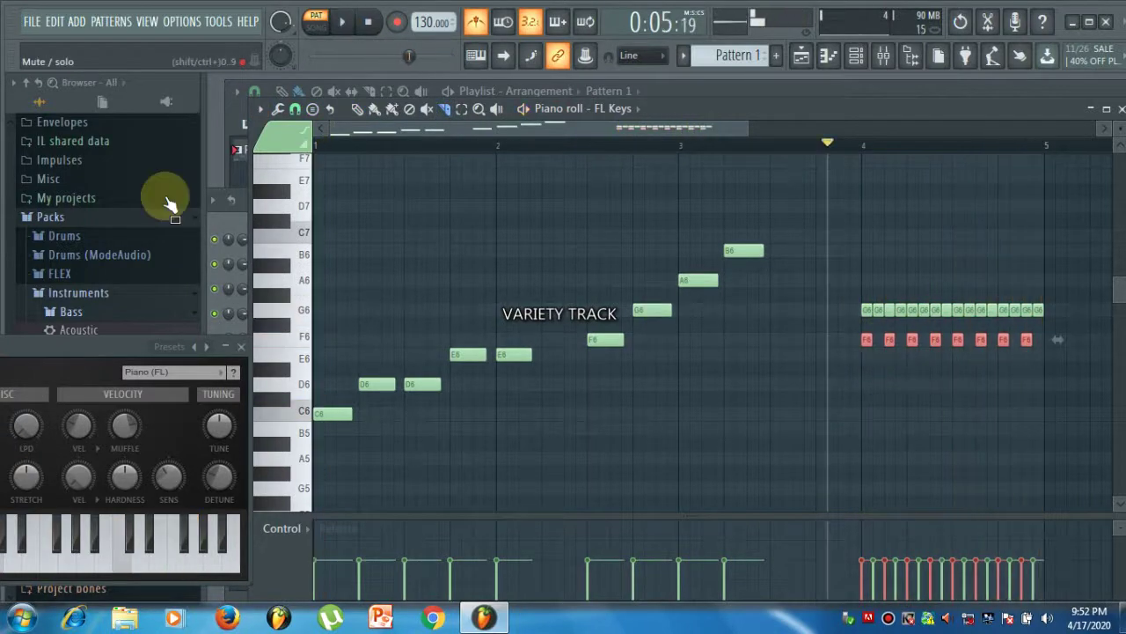
- Stamp the Fill each 3 steps percussion pattern on D#6 at the start of bar 5 and preview it
left_click(260, 110)
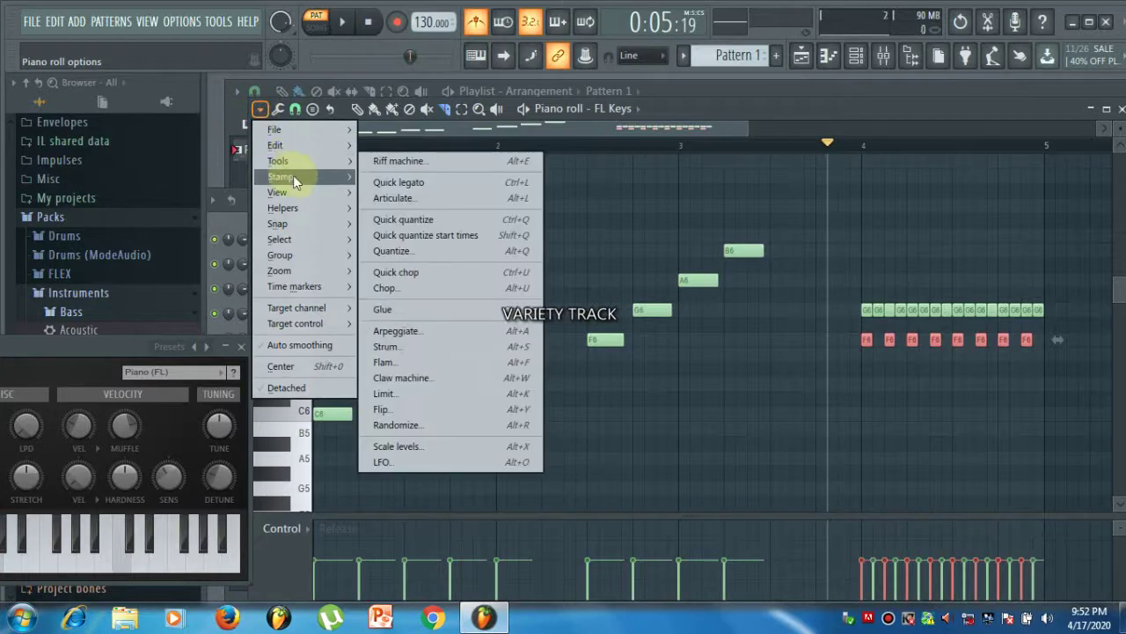
mouse_move(297, 178)
left_click(527, 134)
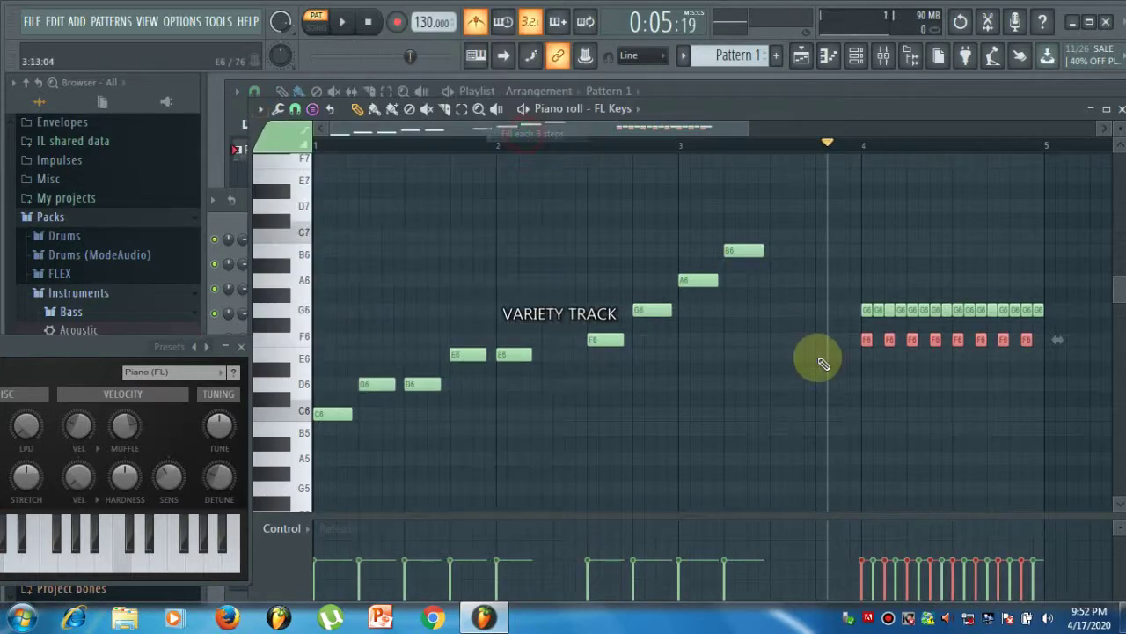
left_click_drag(626, 137, 730, 119)
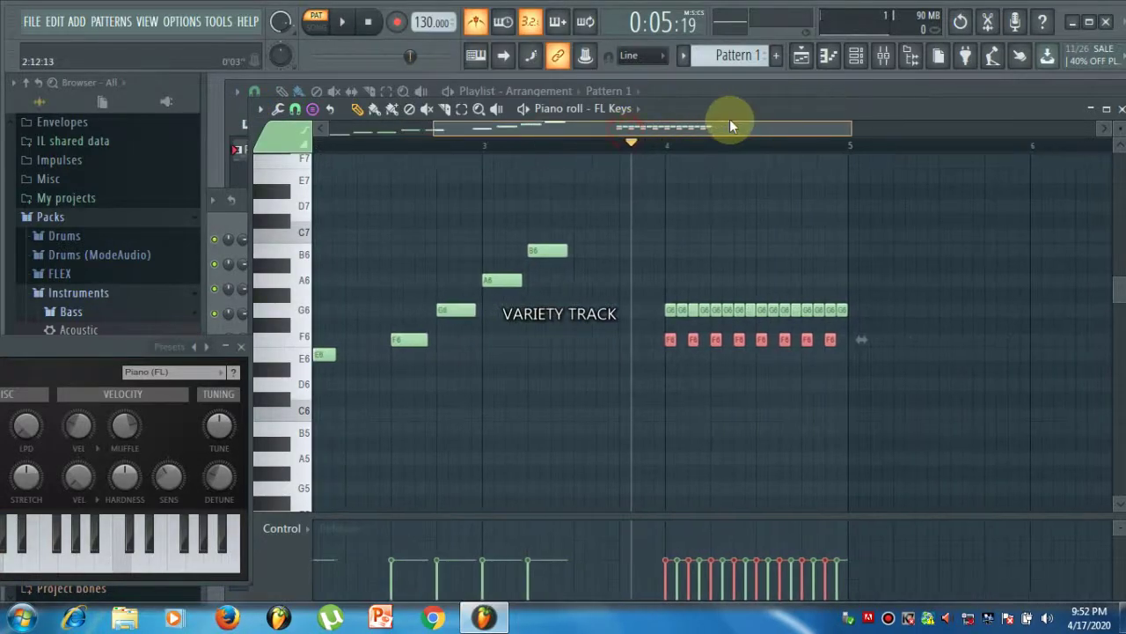
left_click(848, 370)
key("space")
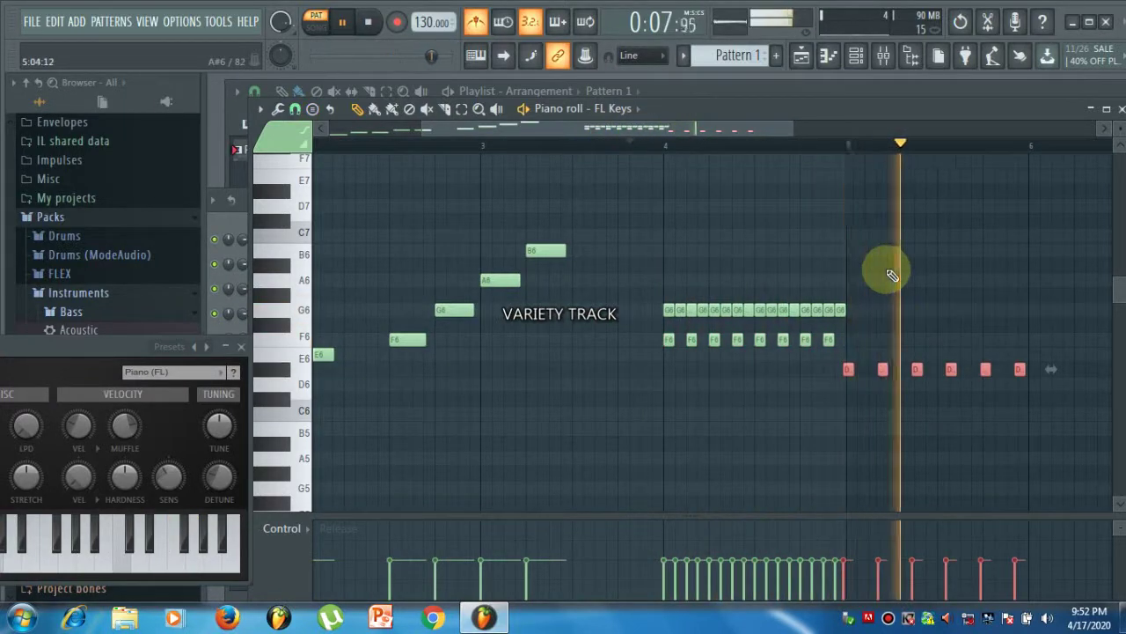
key("space")
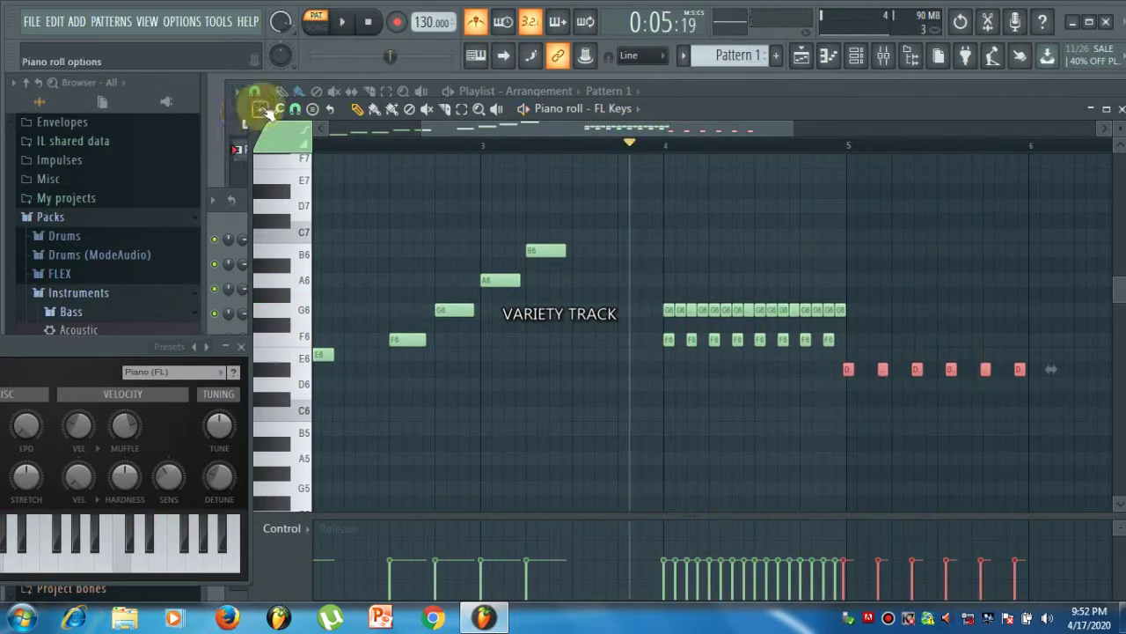
- Stamp the Roll fast dynamic percussion pattern on G6 at the start of bar 6
left_click(260, 109)
mouse_move(299, 175)
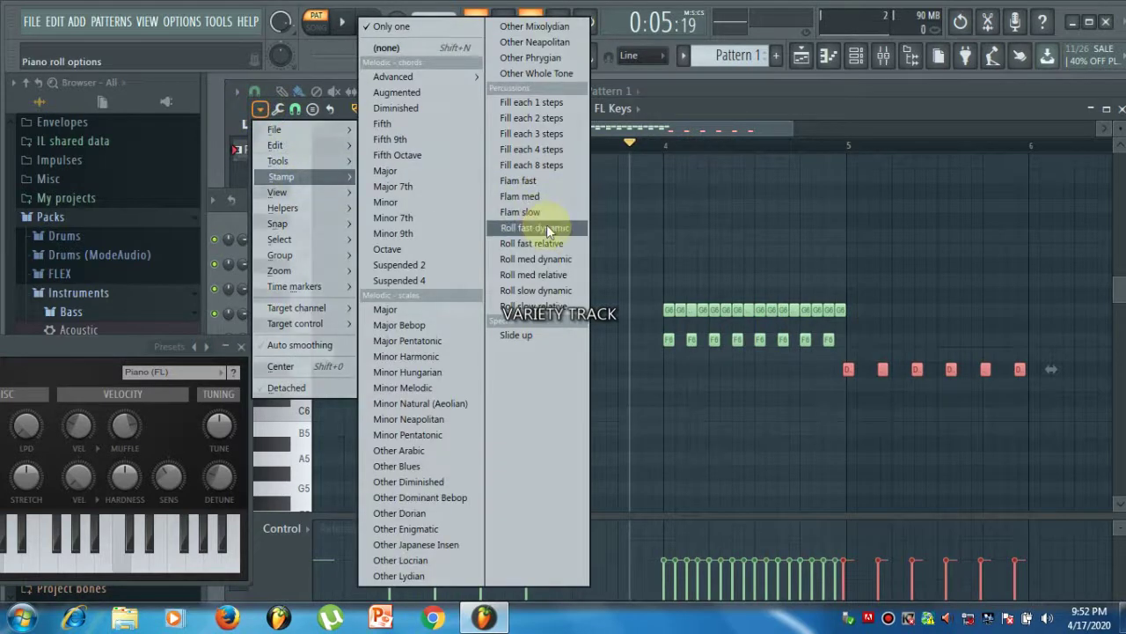
left_click(547, 225)
left_click_drag(627, 129, 752, 118)
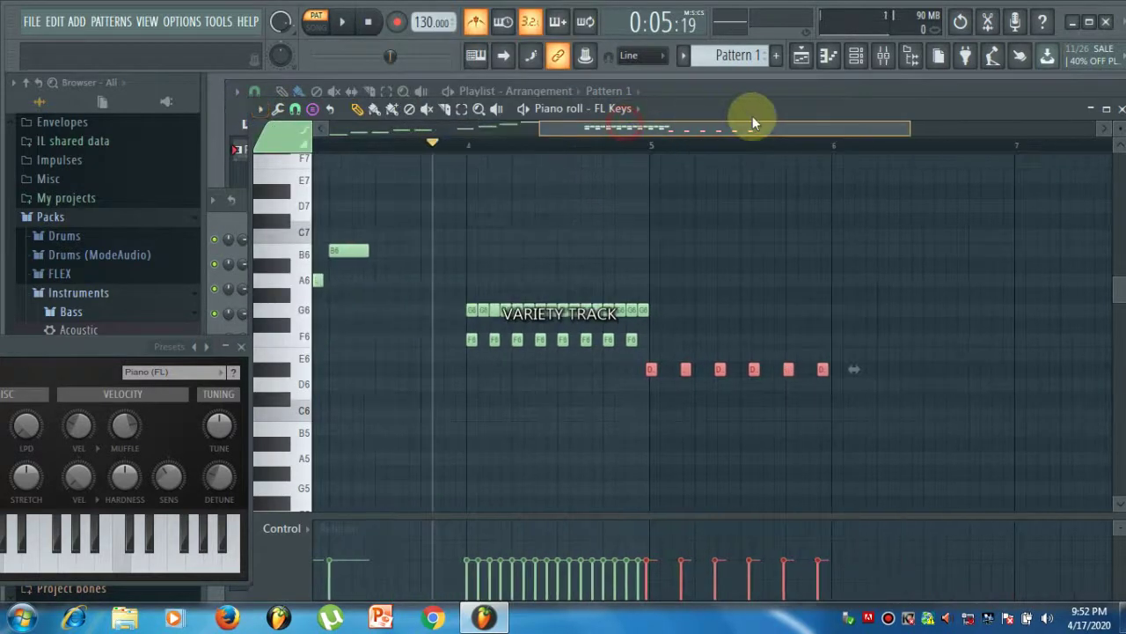
left_click(708, 308)
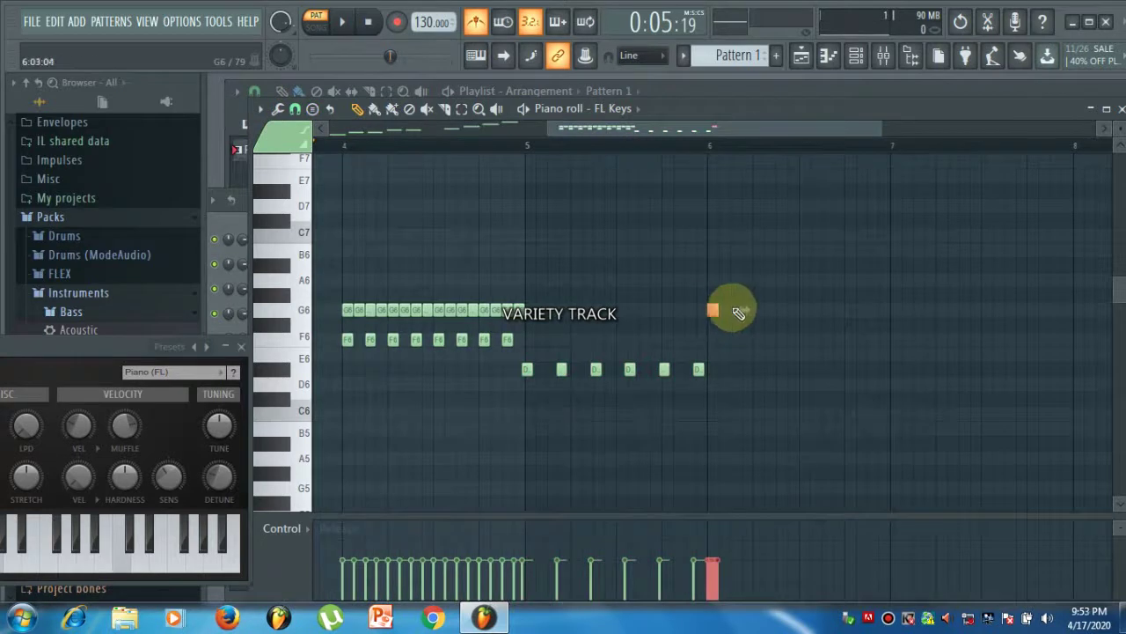
- Set the playback position just before bar 6, and add a very short G6 note one beat into the bar
left_click(688, 146)
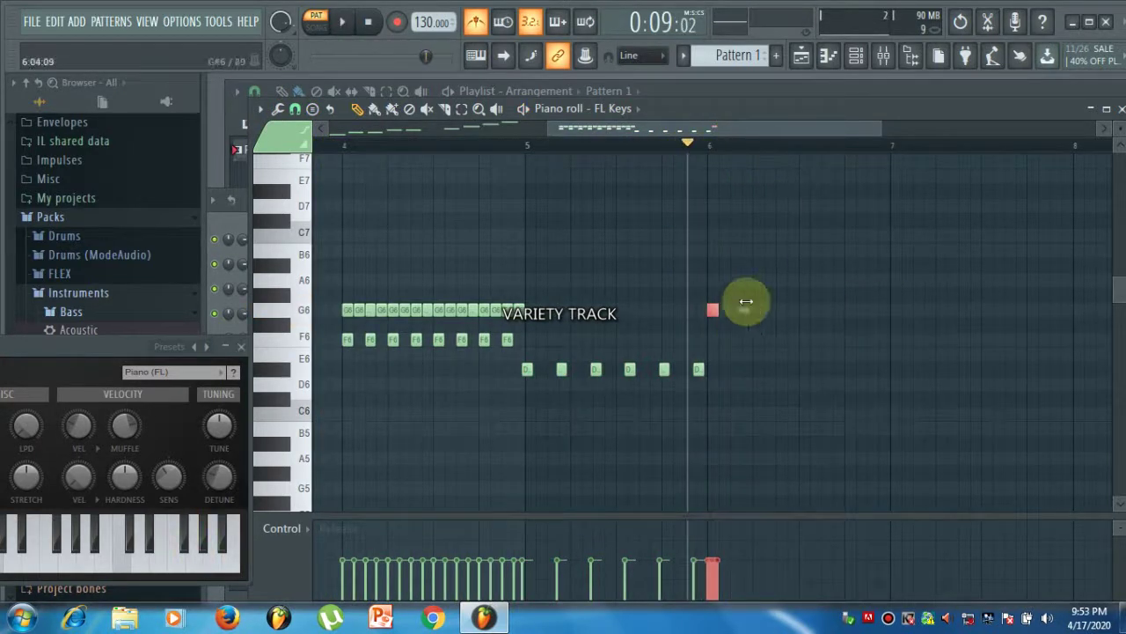
left_click(752, 309)
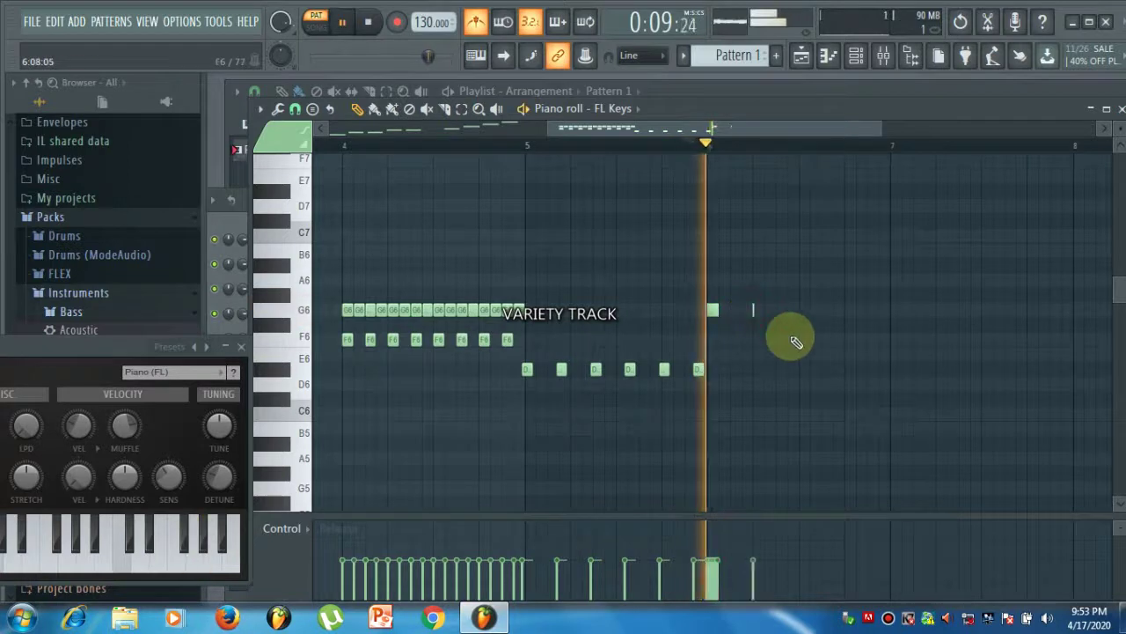
- Stamp a second Roll fast dynamic pattern on G6 halfway through bar 6 and set the playback position just before it
left_click(260, 108)
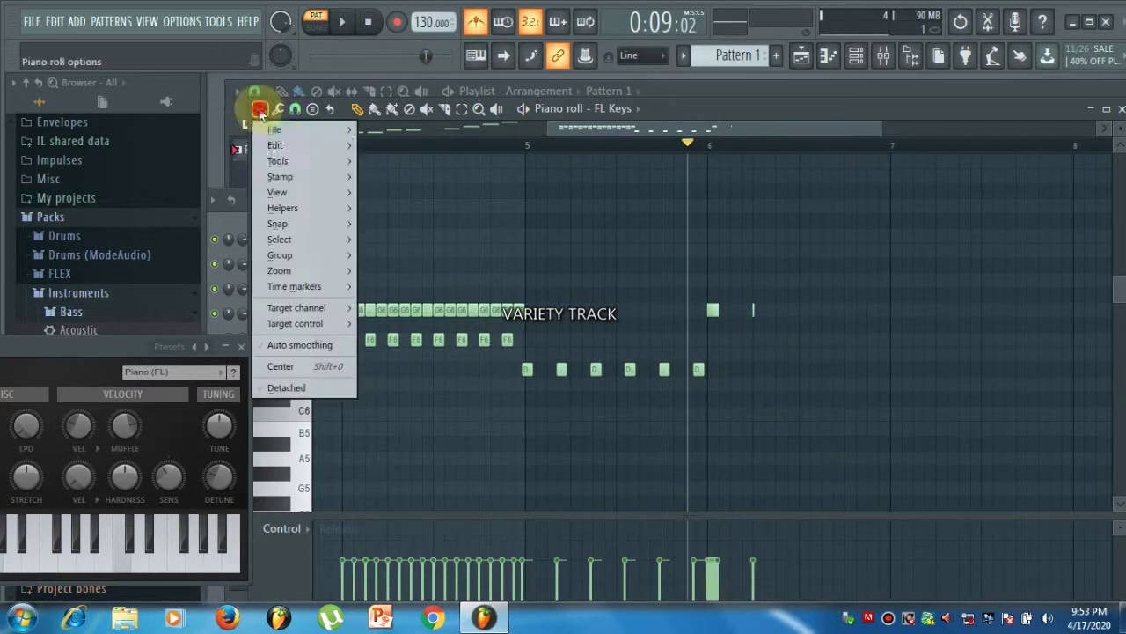
mouse_move(296, 170)
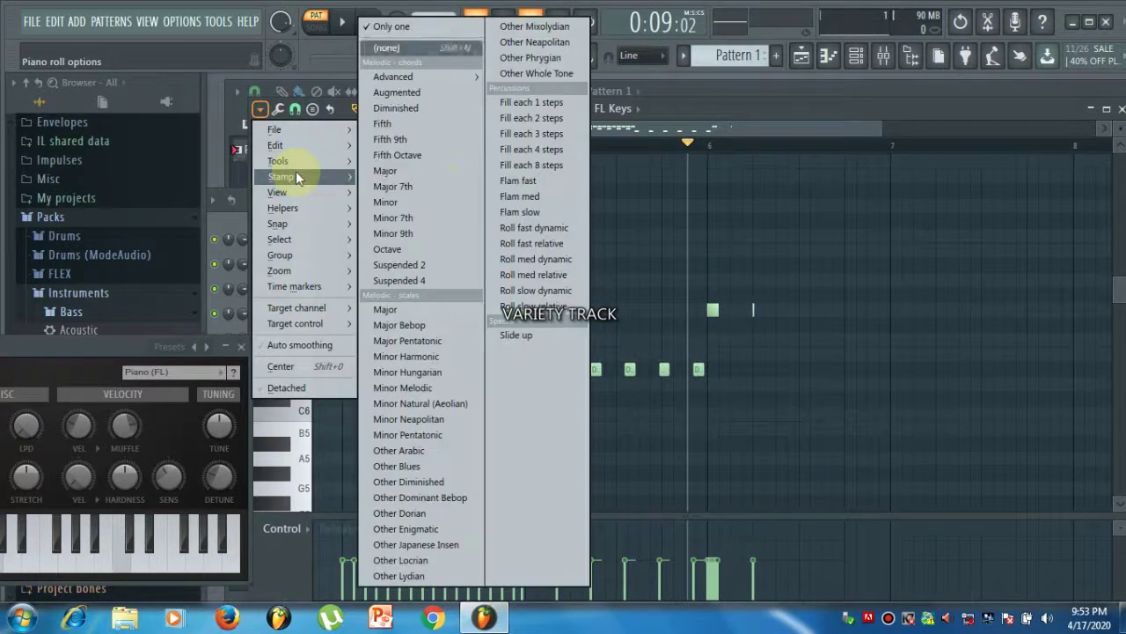
left_click(535, 229)
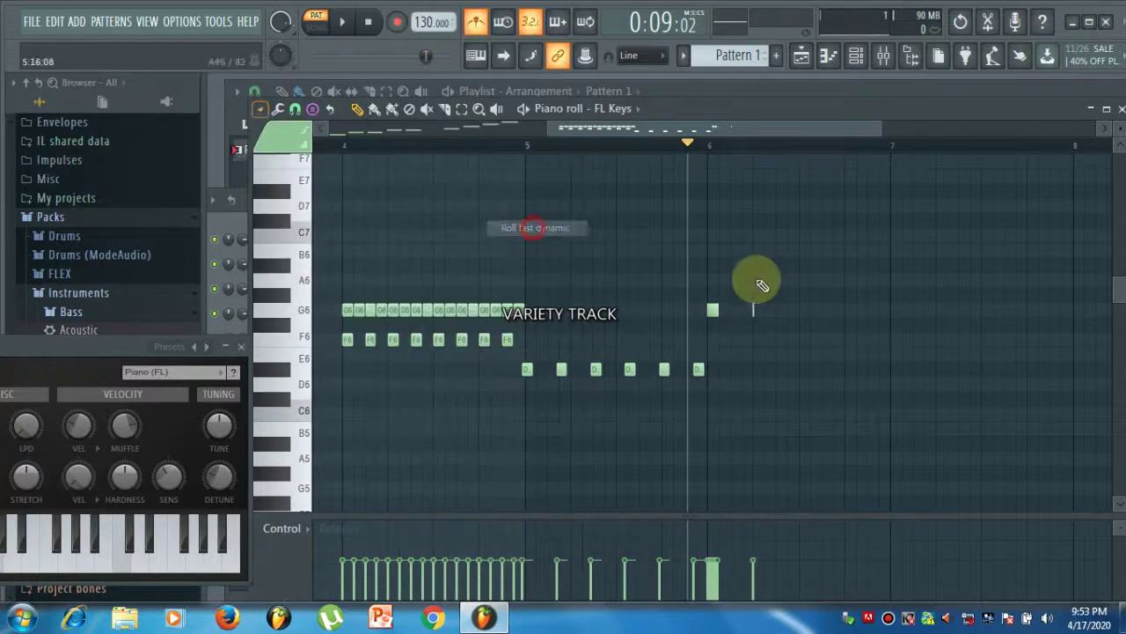
left_click(805, 311)
scroll(865, 307, "up", 3)
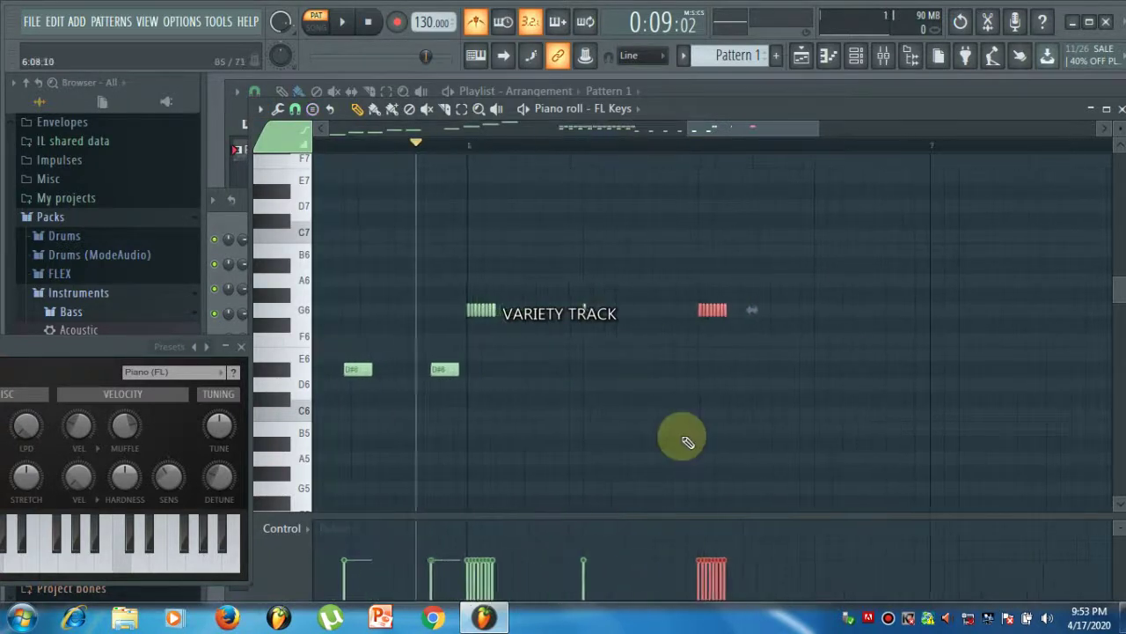
scroll(688, 442, "up", 4)
left_click(612, 142)
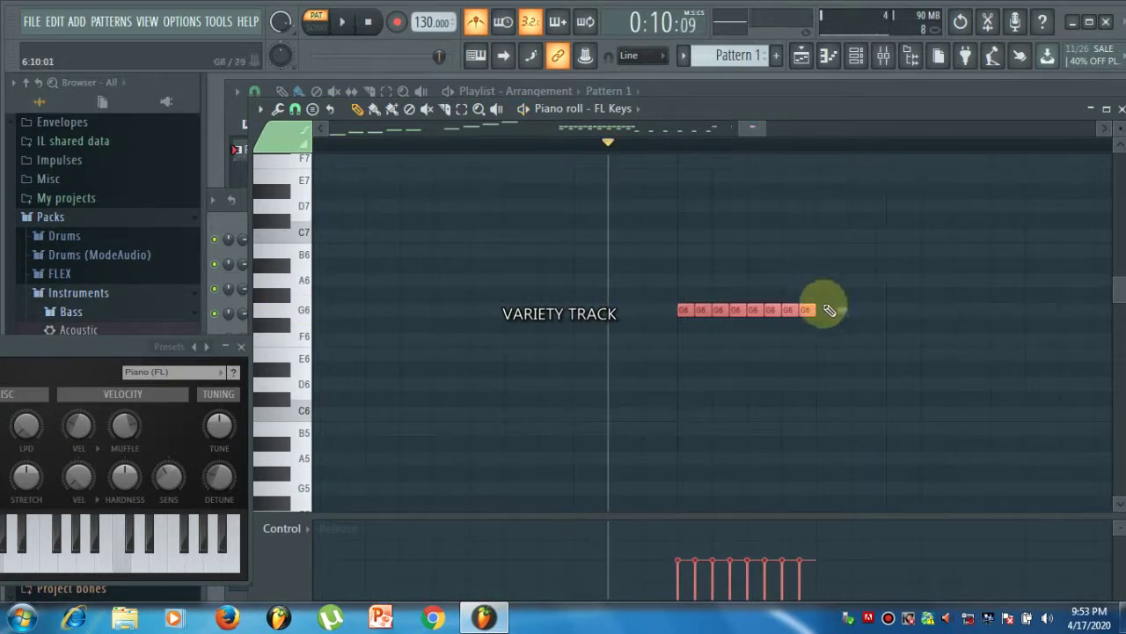
scroll(821, 335, "down", 7)
- Set the piano roll's keyboard style to Classic and sweep across its keys
left_click(260, 110)
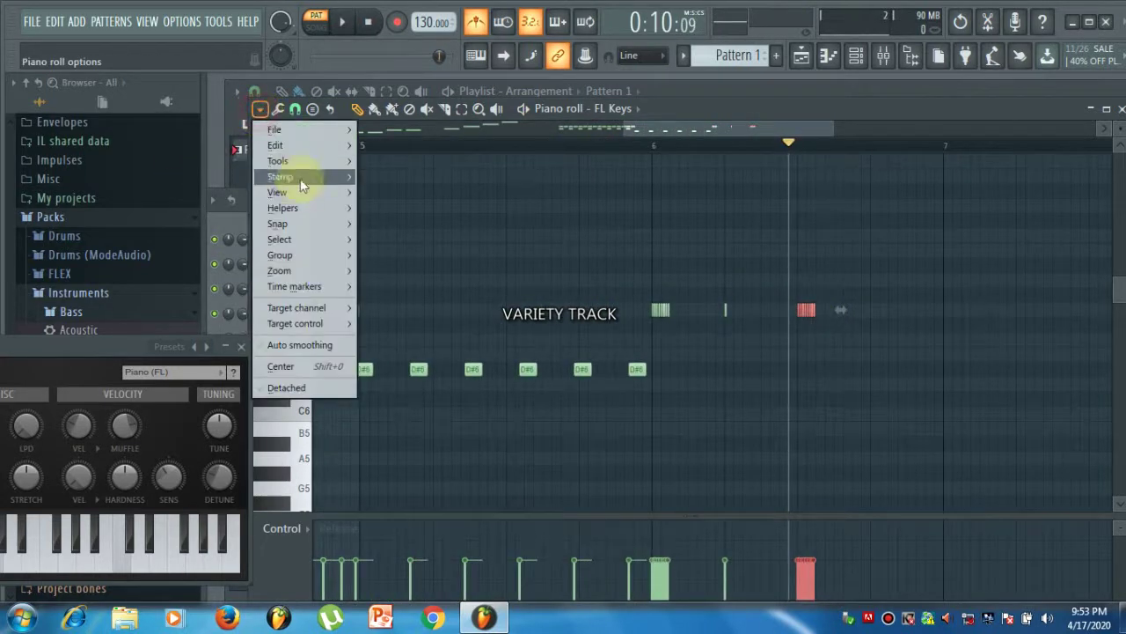
mouse_move(305, 180)
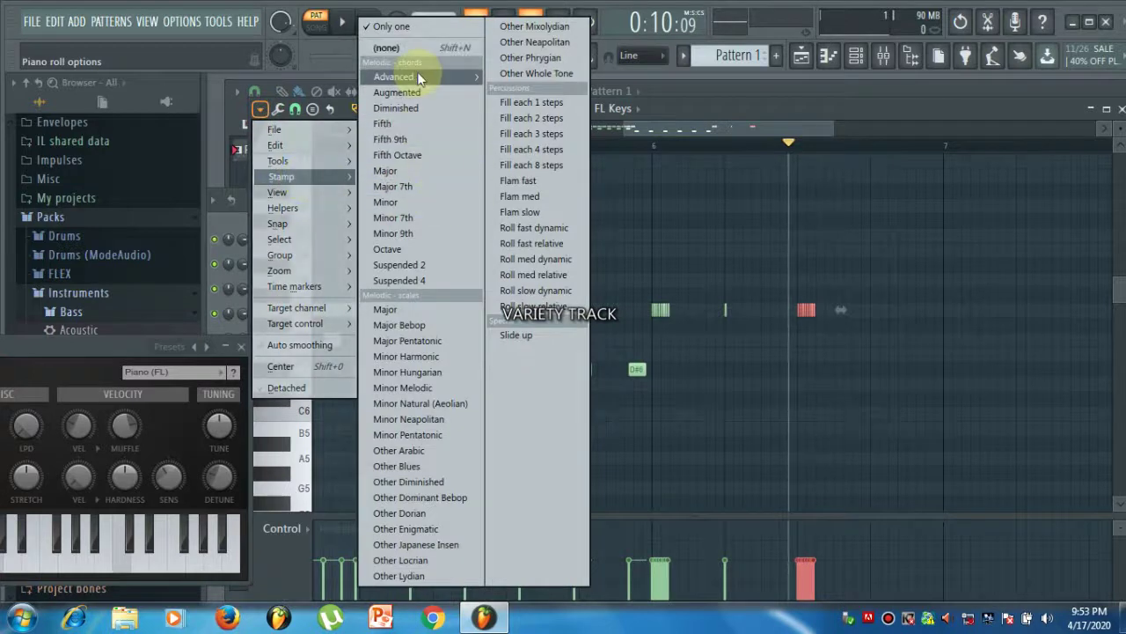
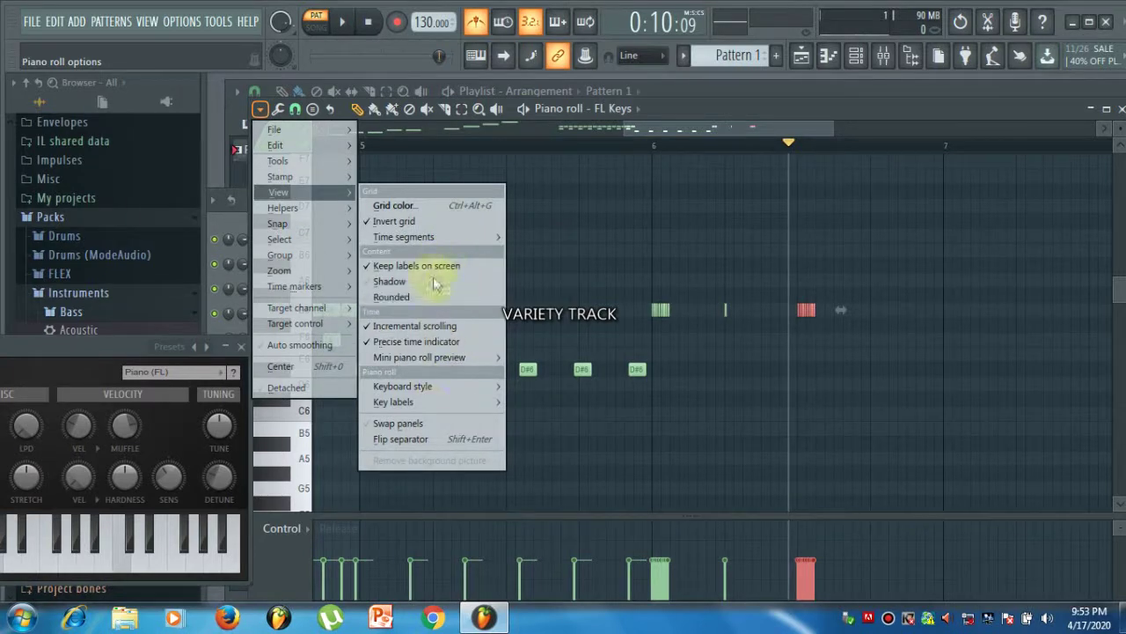
mouse_move(431, 388)
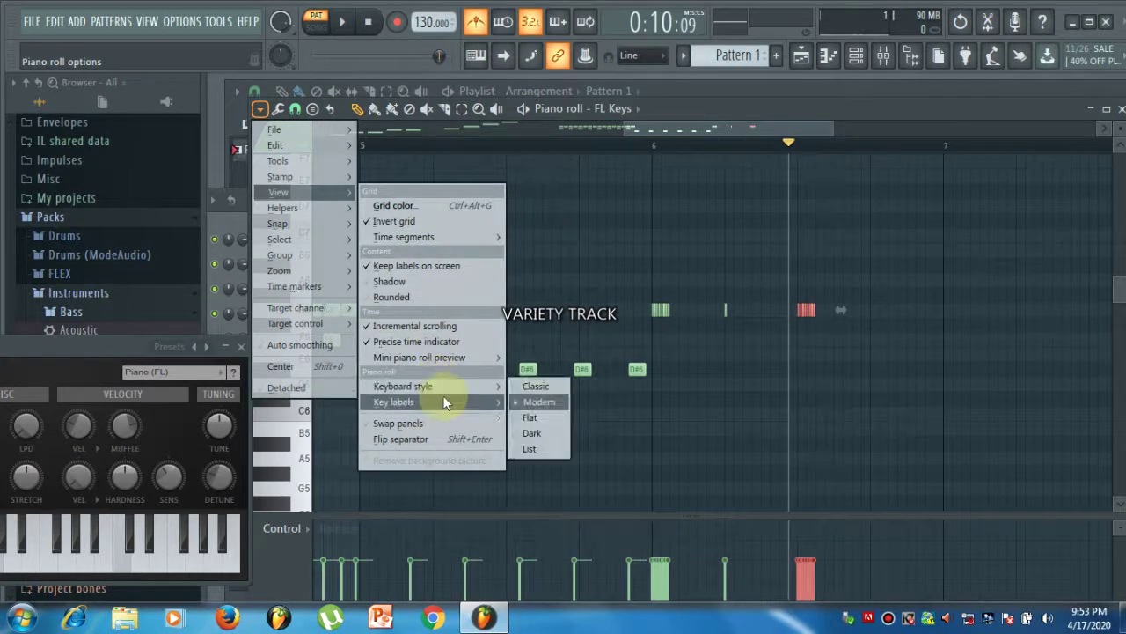
left_click(536, 386)
left_click_drag(302, 183, 296, 502)
- Set the piano roll's keyboard style to Modern
left_click(260, 110)
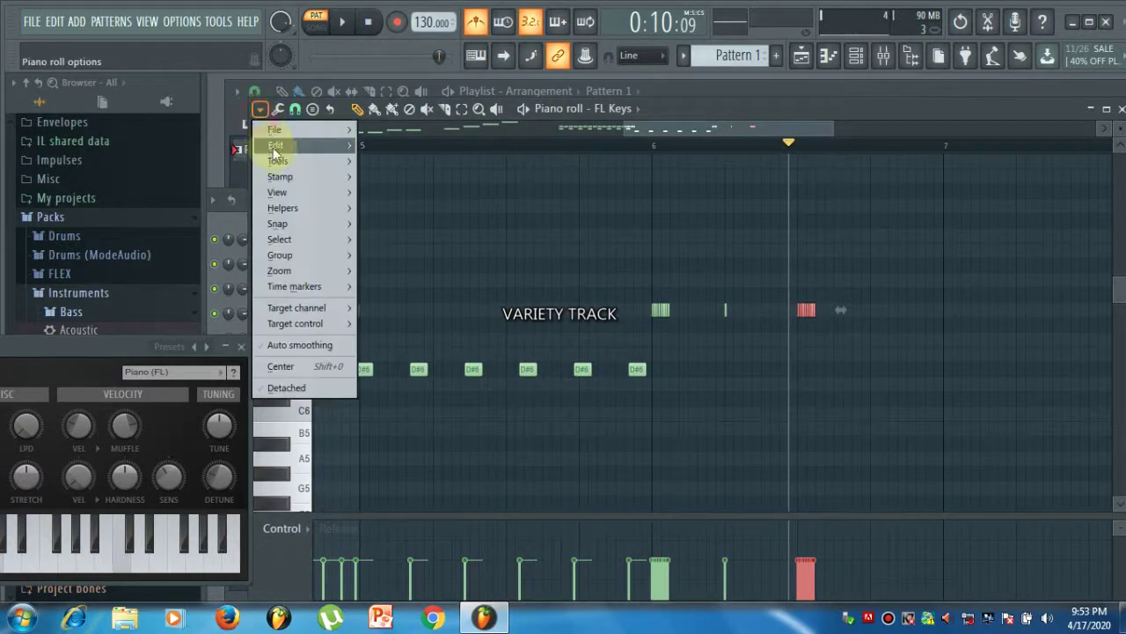
mouse_move(293, 195)
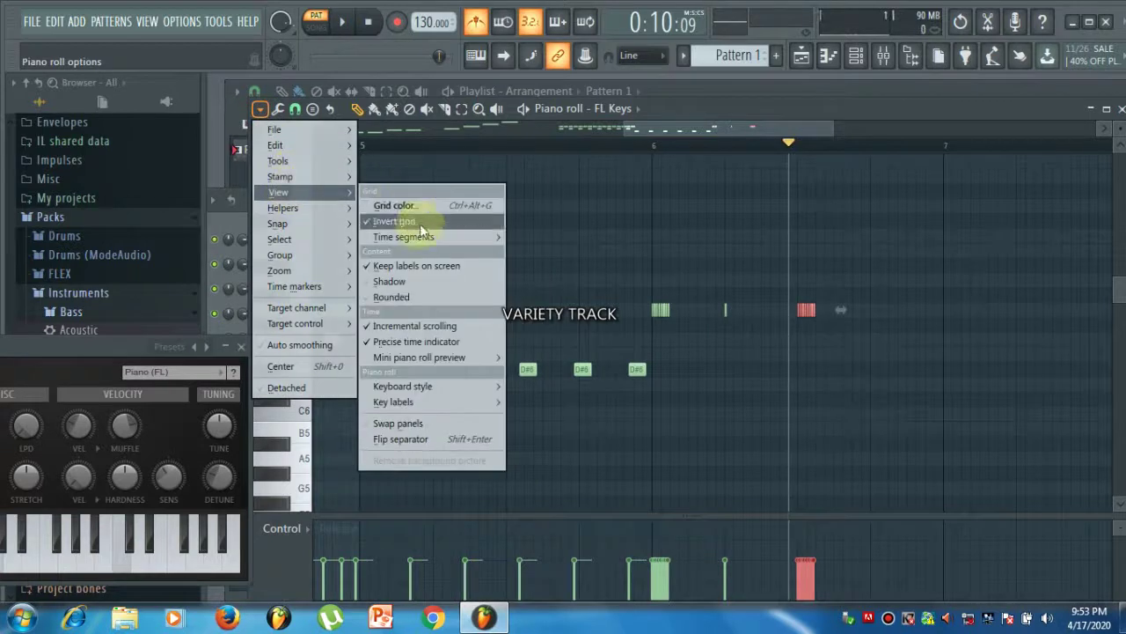
mouse_move(457, 387)
left_click(538, 403)
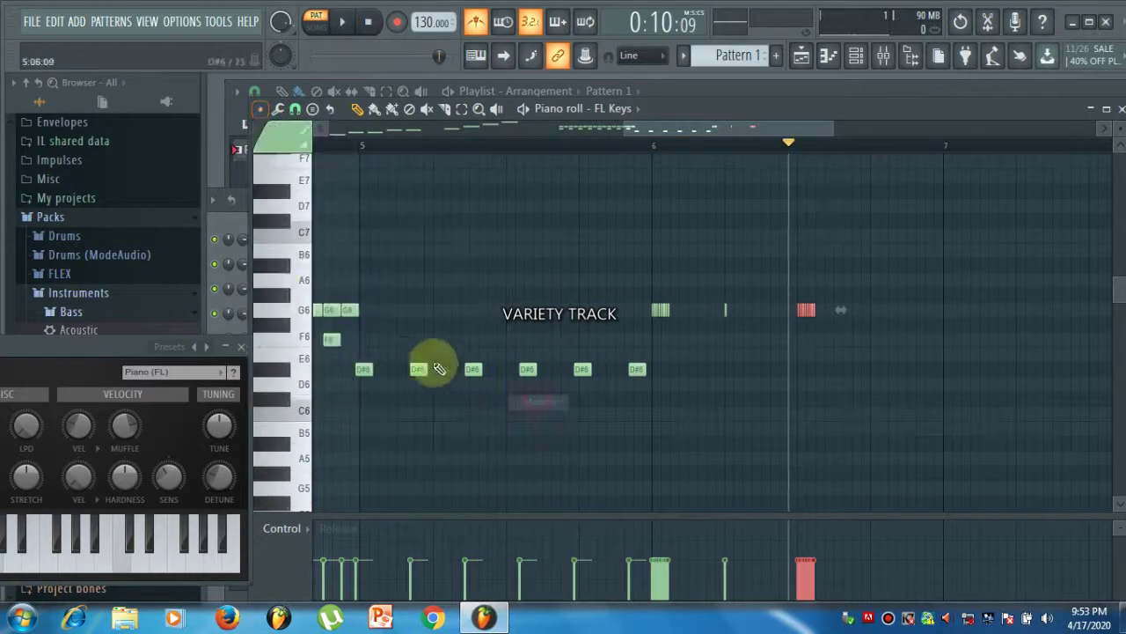
- Review the key label options and look over the note names on the piano roll keyboard
left_click(261, 110)
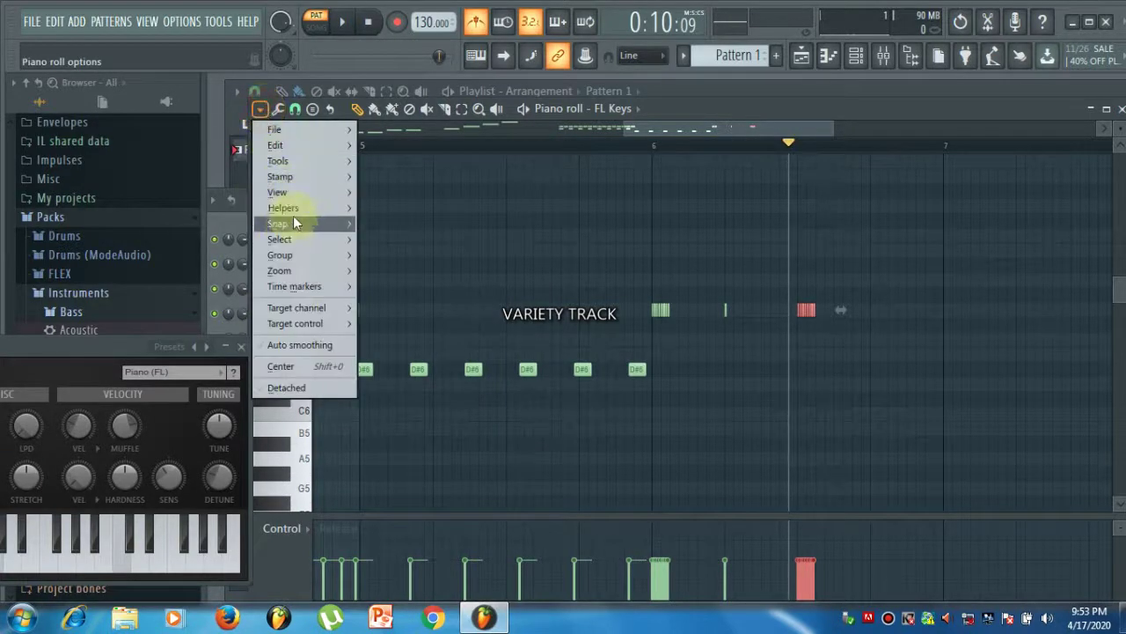
mouse_move(303, 197)
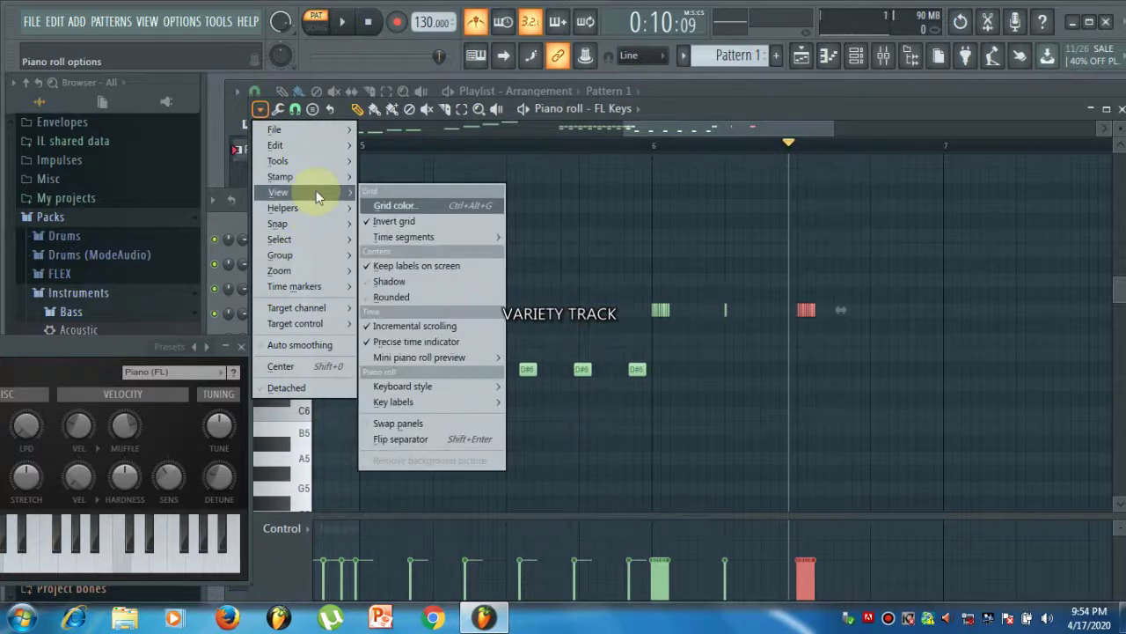
mouse_move(426, 384)
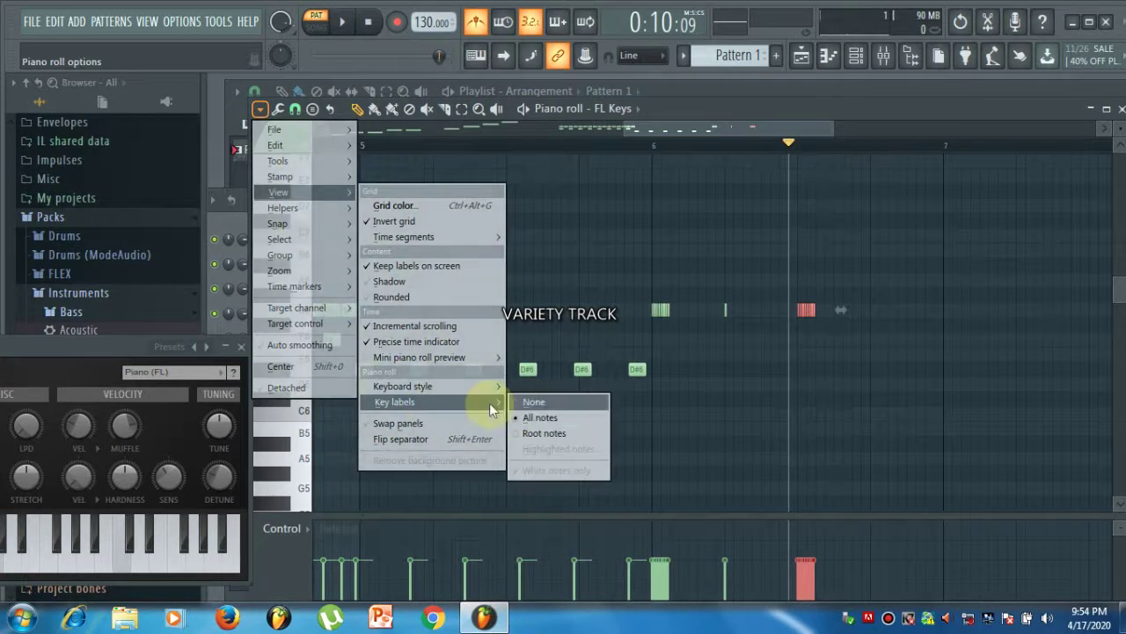
left_click(291, 405)
left_click_drag(275, 246, 296, 428)
- Set the key labels to Root notes and sound the C6 and C7 keys
left_click(260, 110)
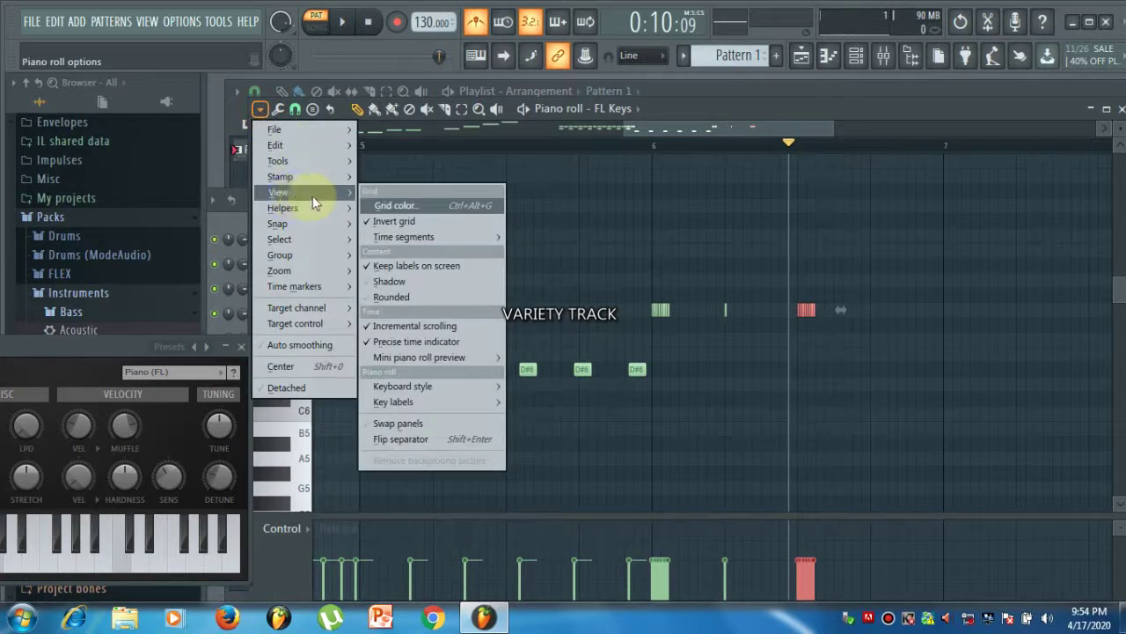
mouse_move(436, 401)
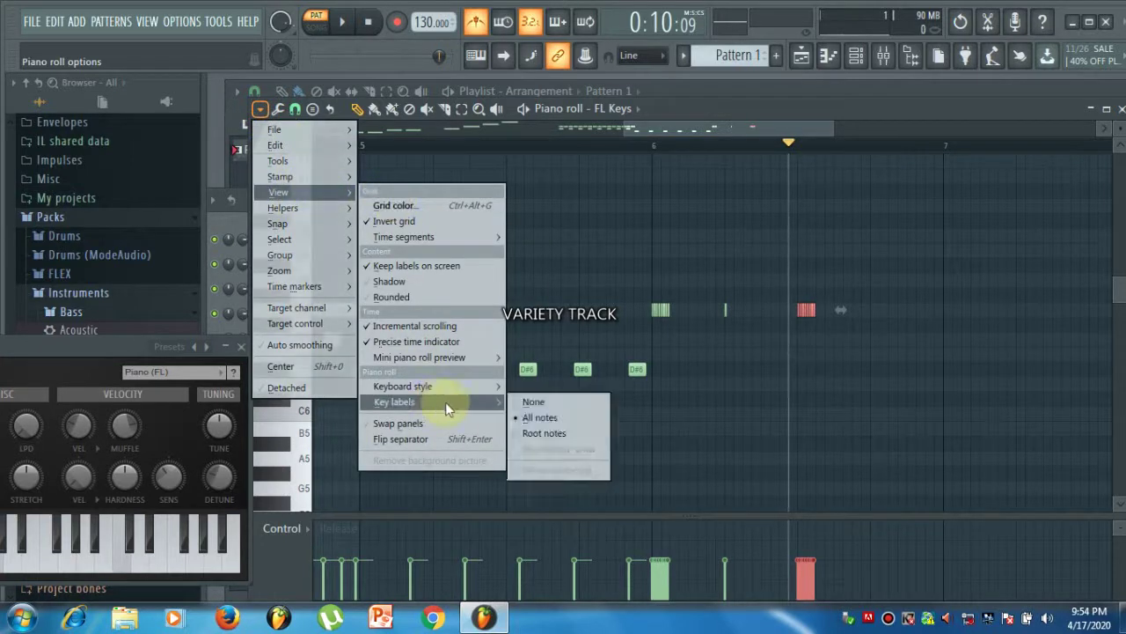
left_click(551, 433)
left_click(300, 410)
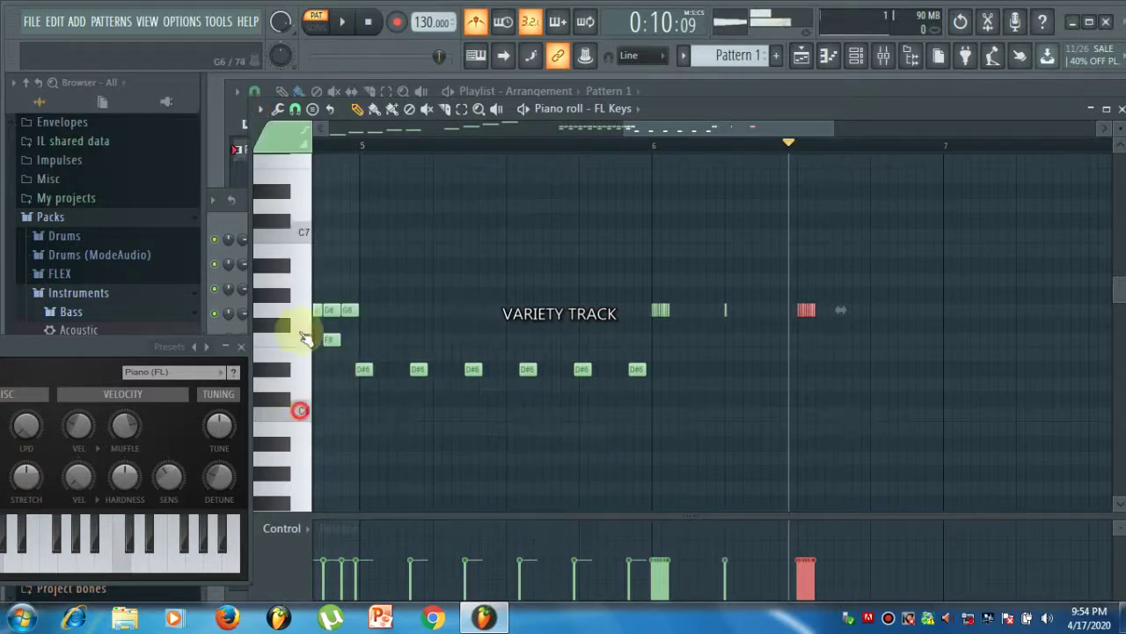
left_click(297, 227)
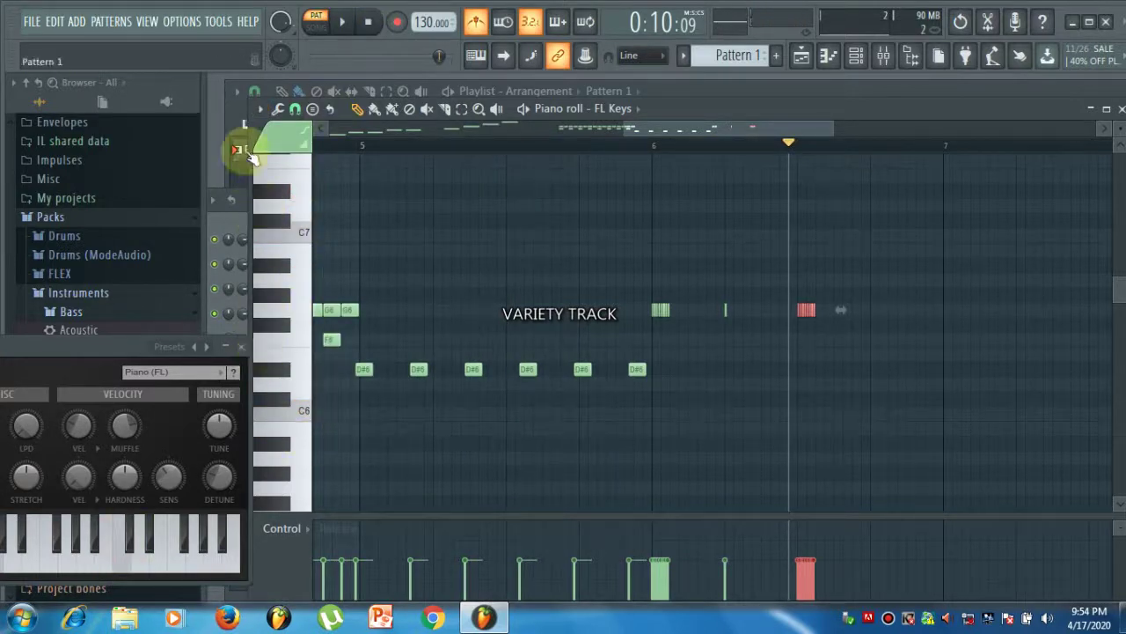
- Set the piano roll's key labels to show note names on all the white keys
left_click(259, 108)
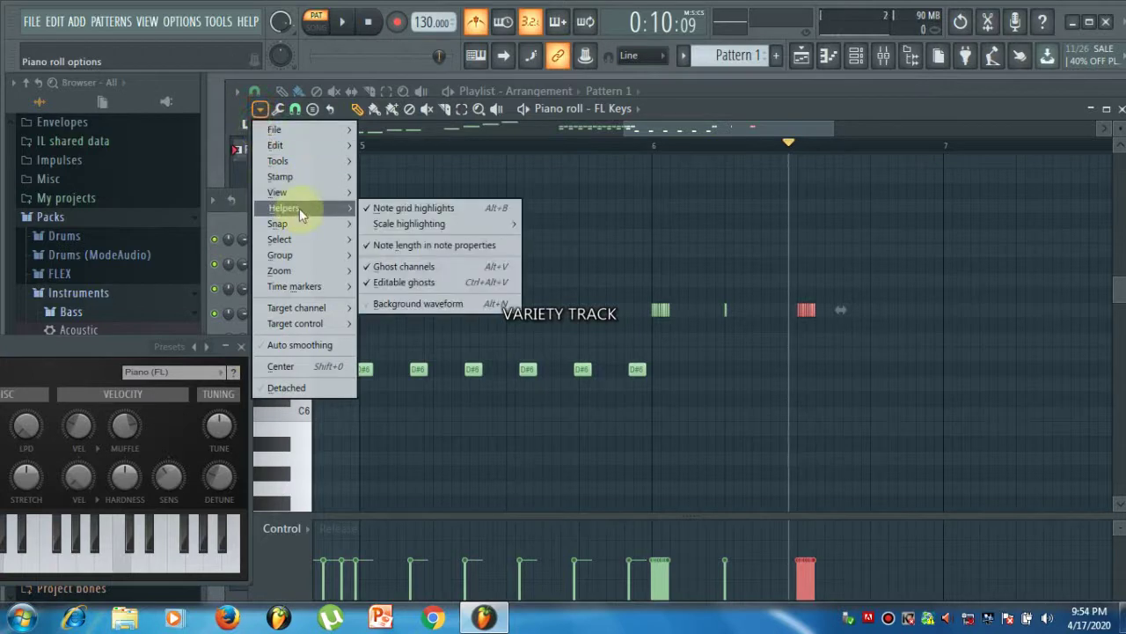
mouse_move(295, 193)
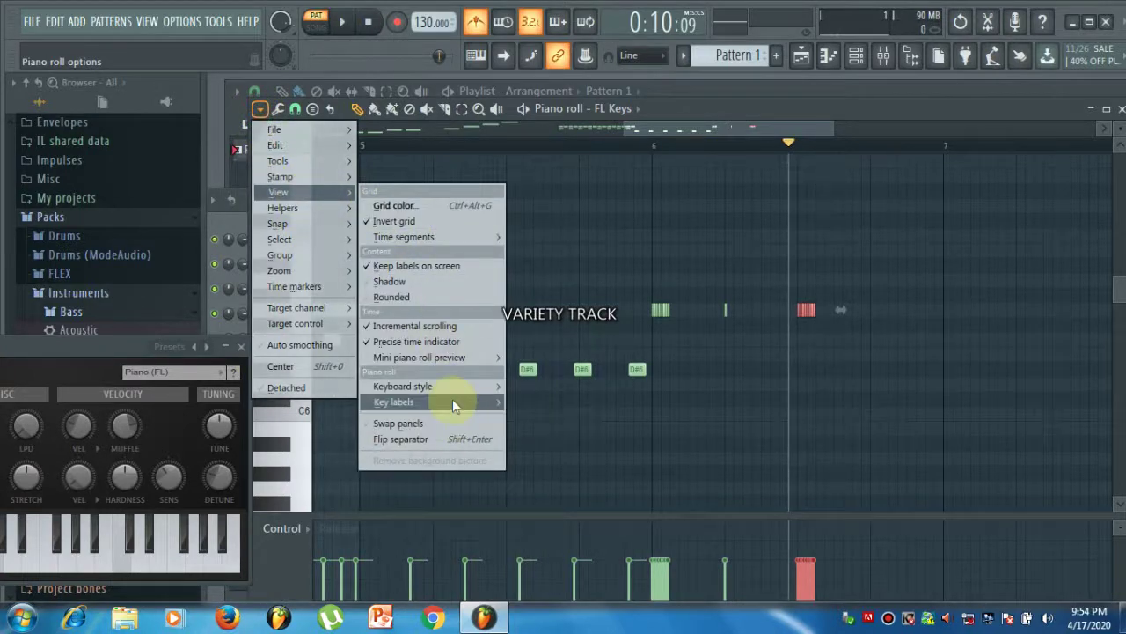
mouse_move(452, 399)
left_click(540, 417)
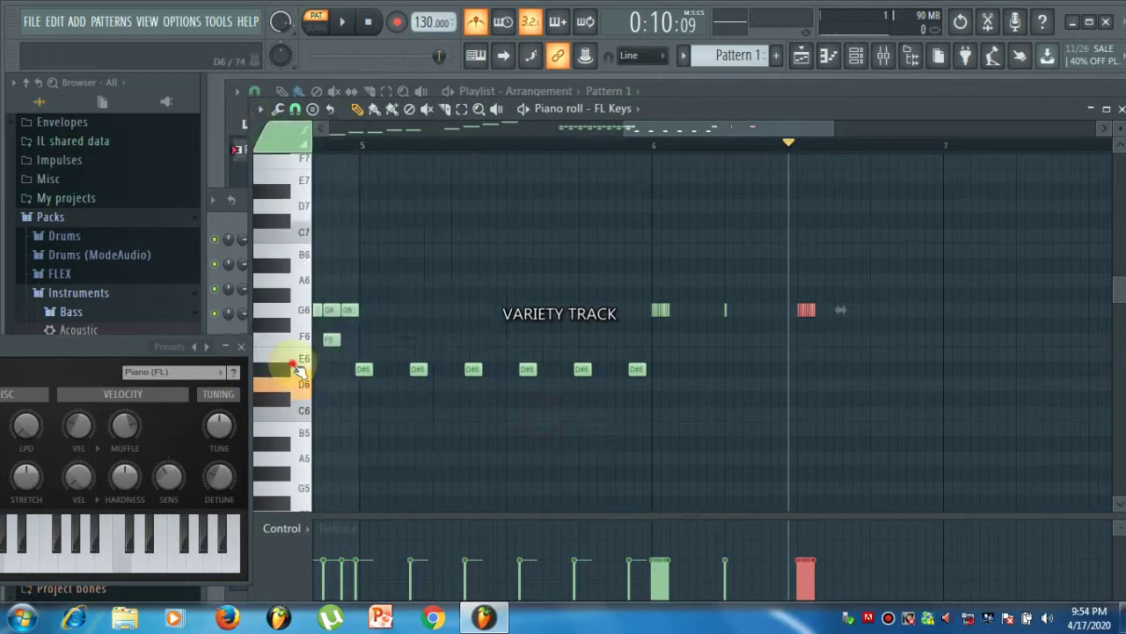
- Look over the piano roll's helper options and the root notes and scales offered for scale highlighting
left_click(260, 108)
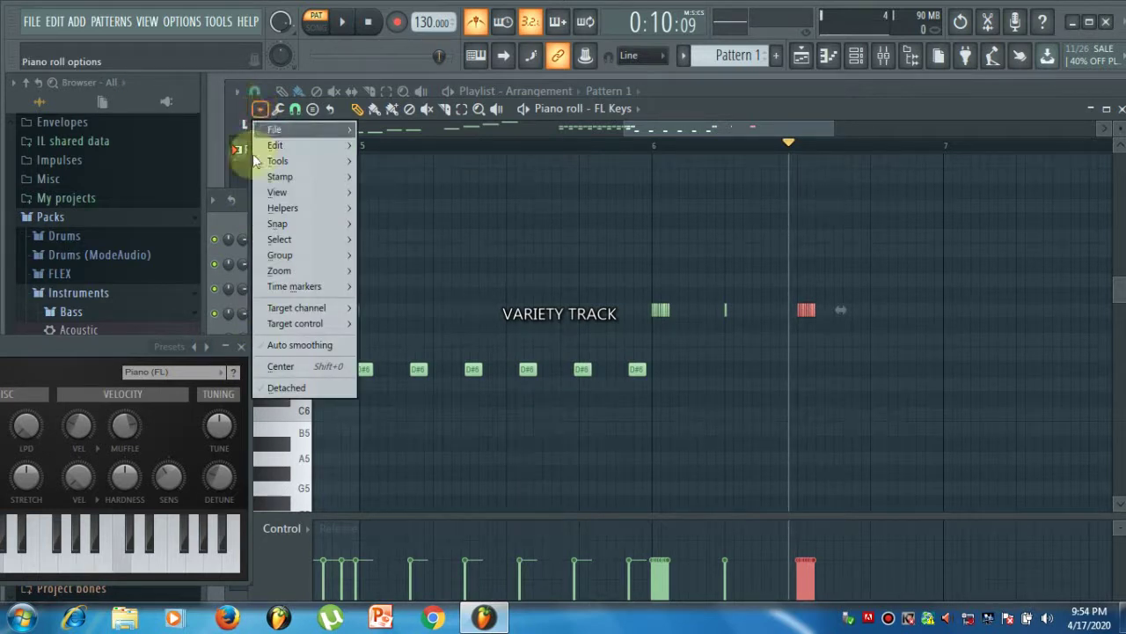
mouse_move(278, 227)
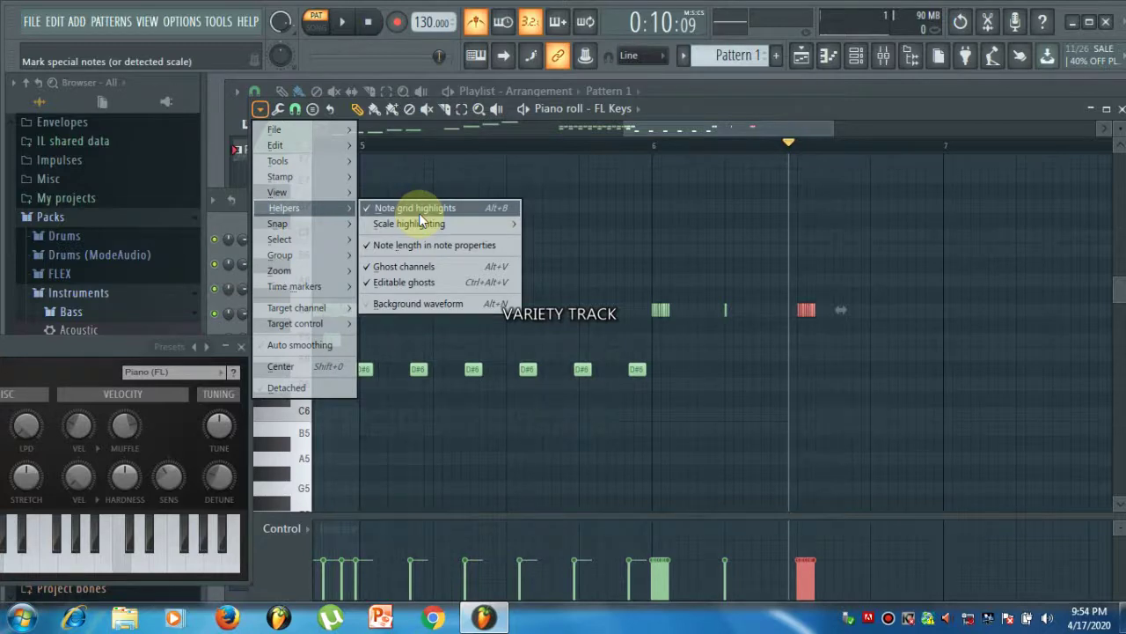
mouse_move(424, 223)
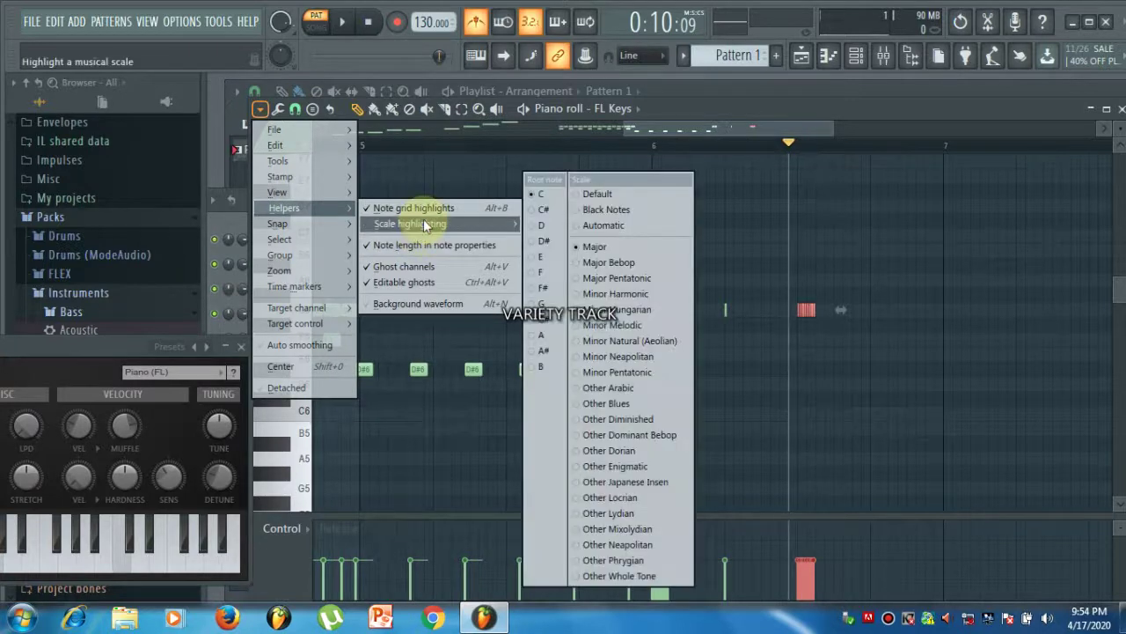
left_click(724, 221)
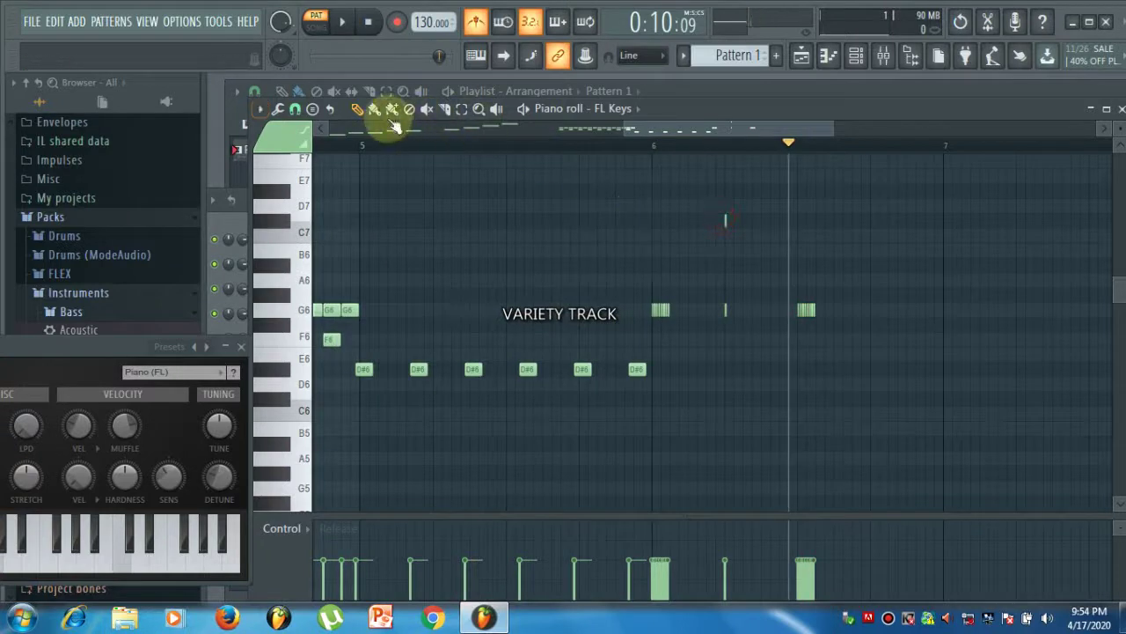
- Select all the notes in the FL Keys piano roll and delete them
right_click(806, 310)
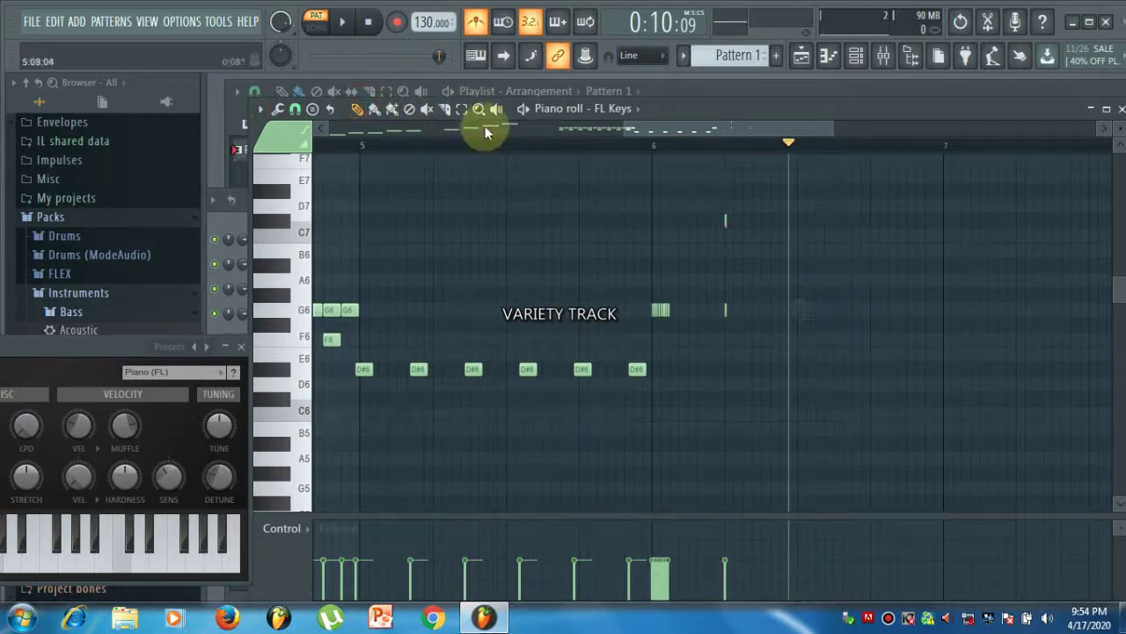
left_click_drag(915, 425, 322, 189)
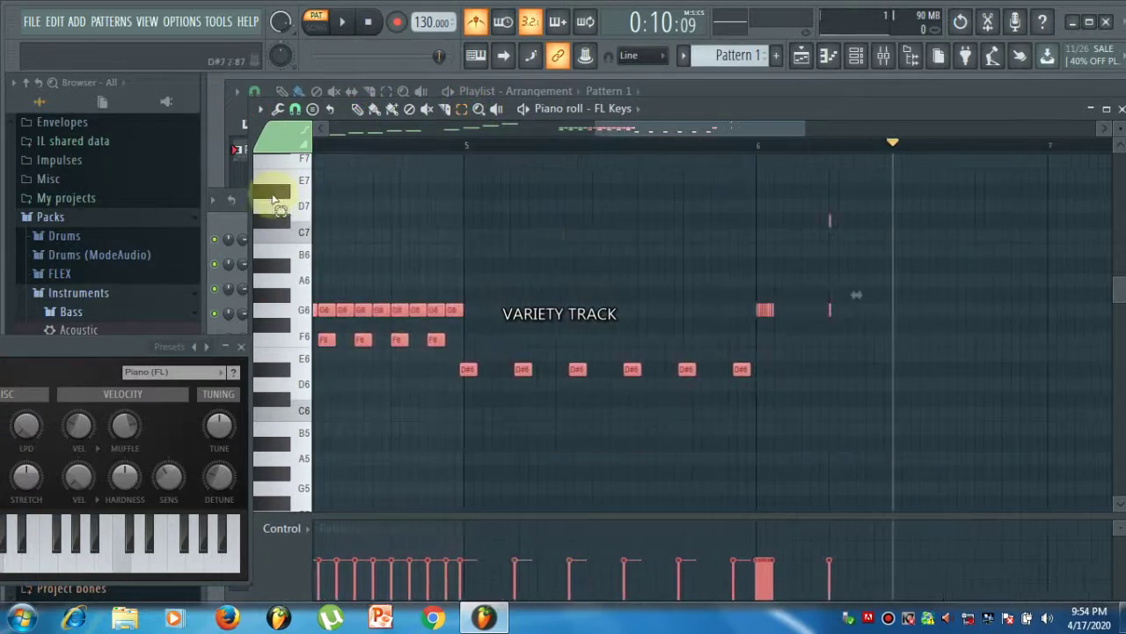
scroll(957, 448, "down", 5)
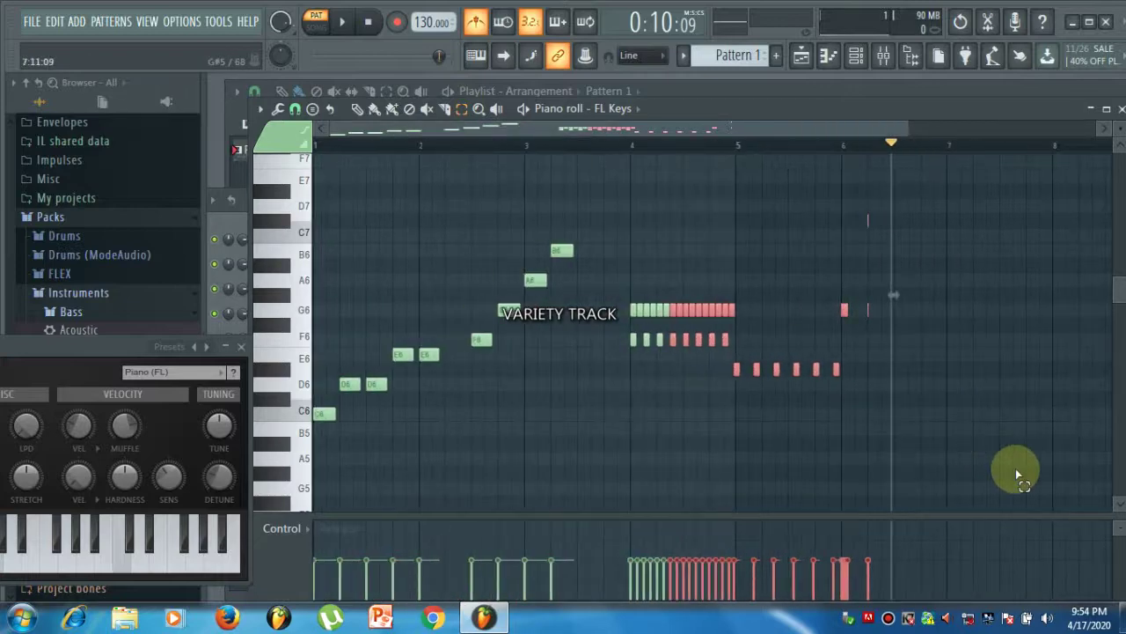
left_click_drag(986, 490, 188, 163)
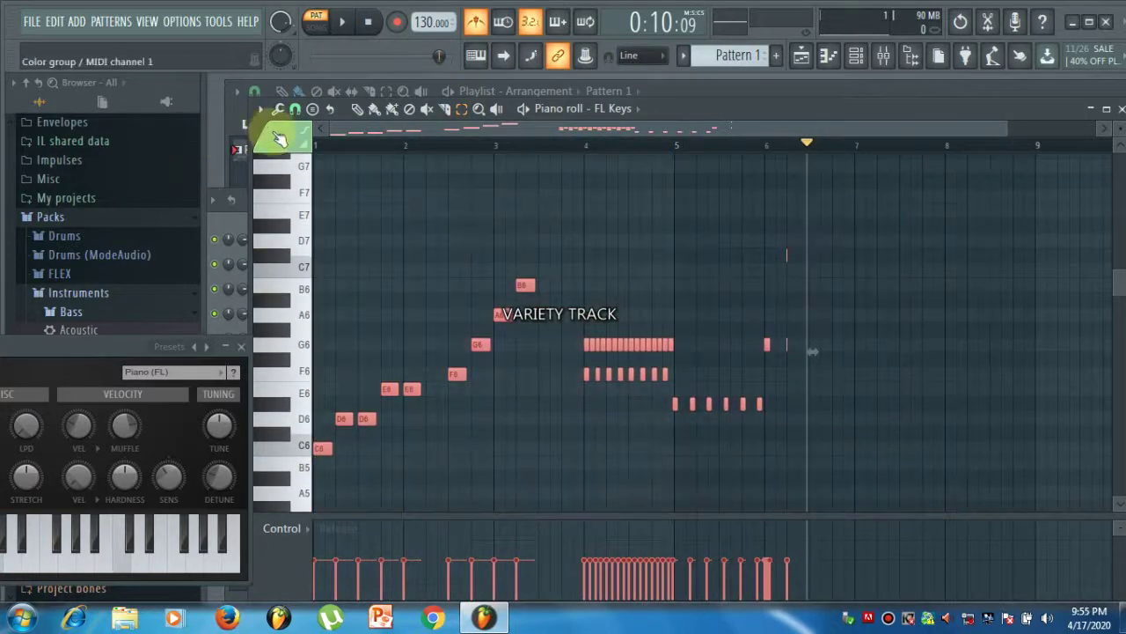
left_click(260, 108)
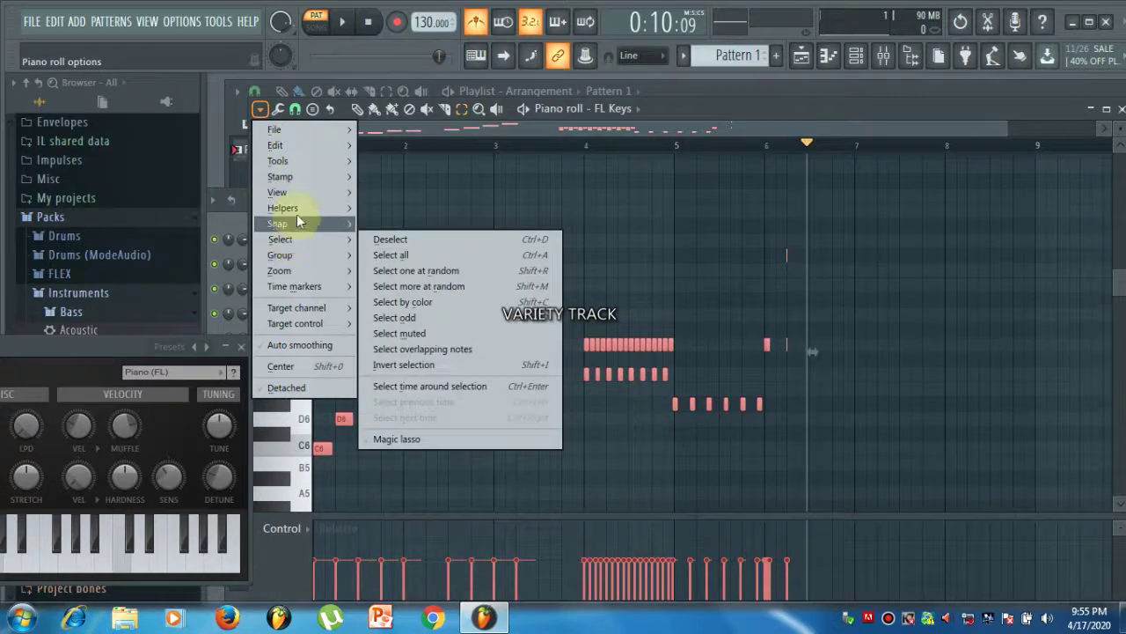
mouse_move(293, 146)
left_click(427, 210)
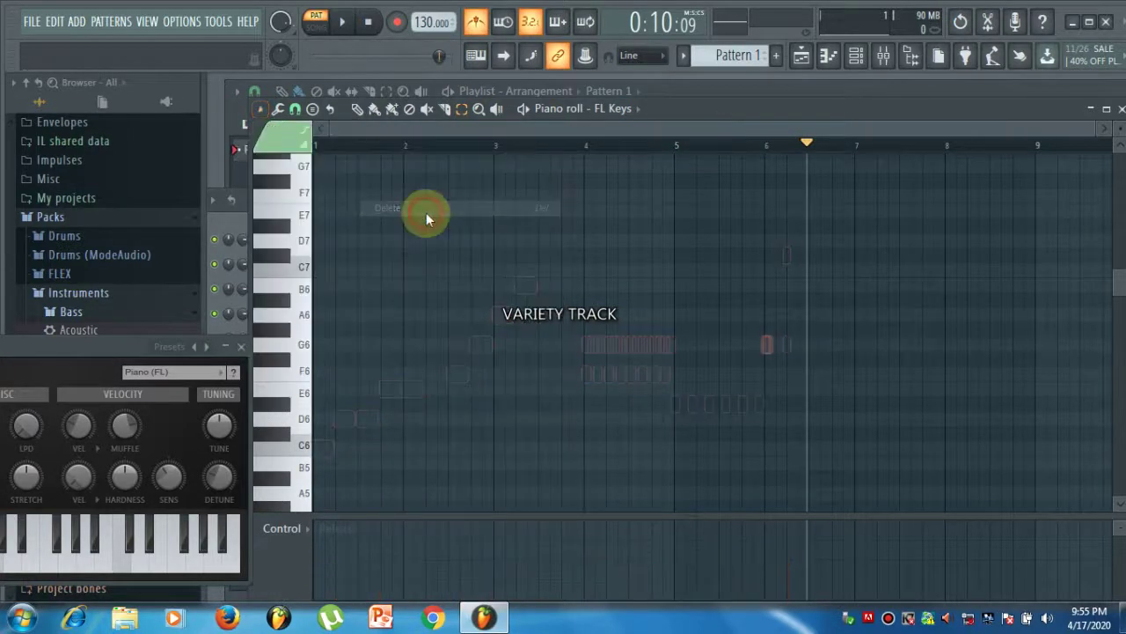
- Examine the scale highlighting list with its root notes and scale types, leaving the selection as it is
left_click(261, 109)
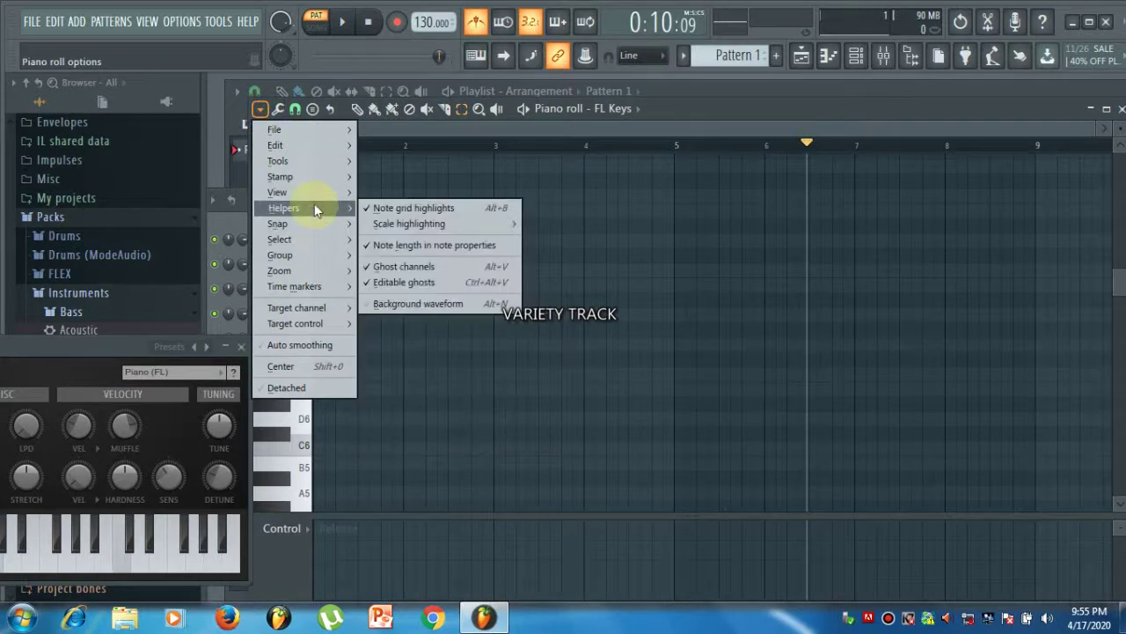
mouse_move(426, 226)
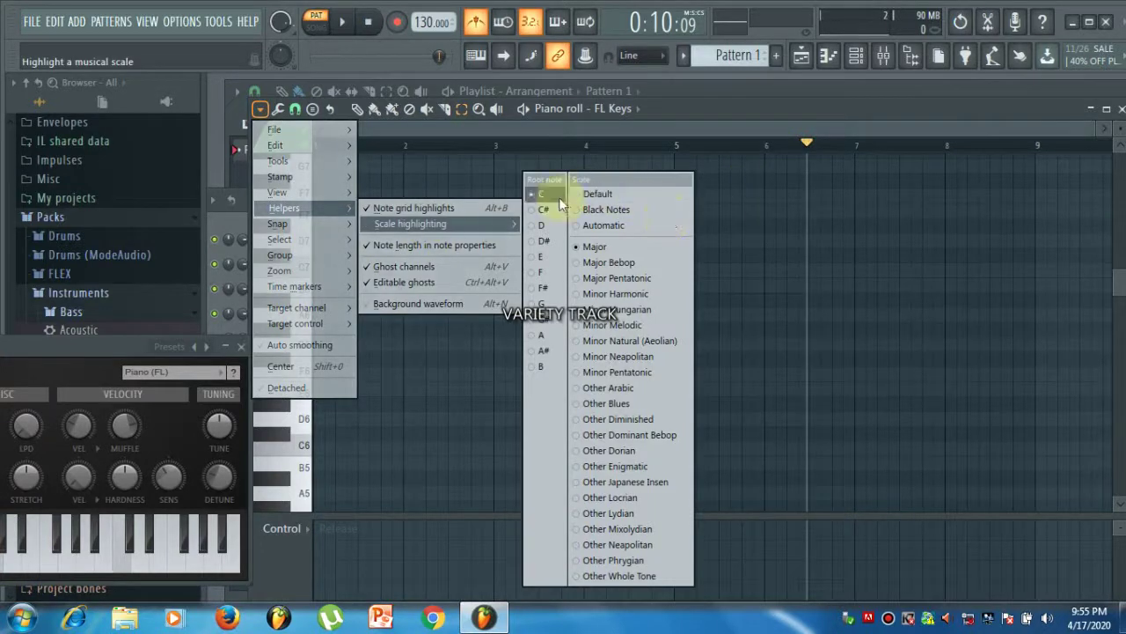
left_click(792, 196)
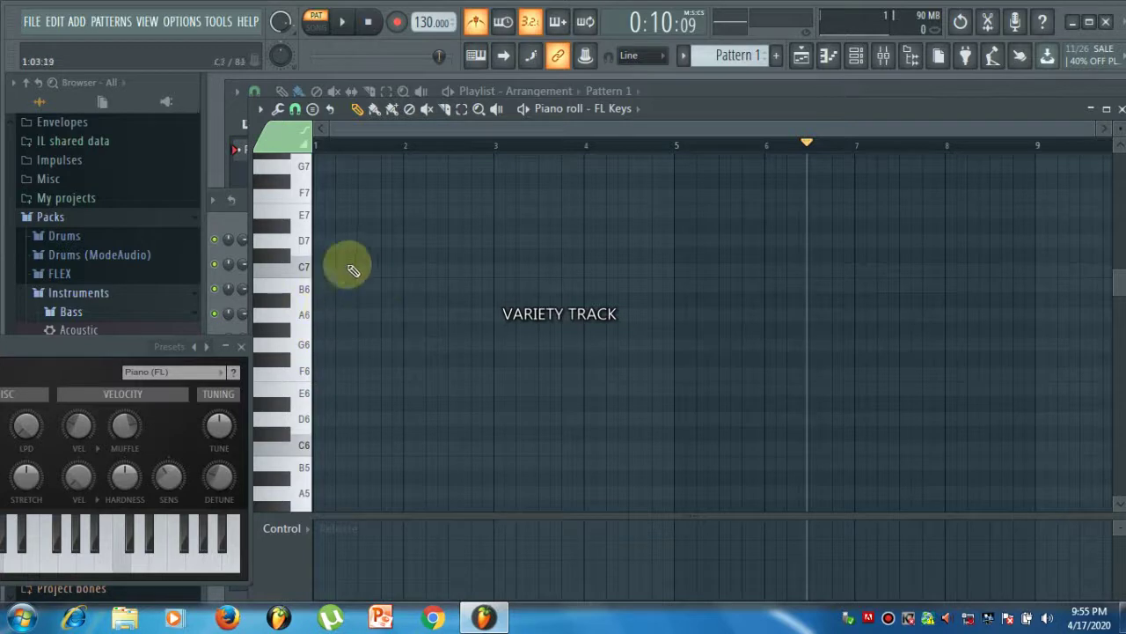
- Draw ascending C6, D6 and E6 notes from the start of bar 1, lengthening the C6 note
left_click(315, 447)
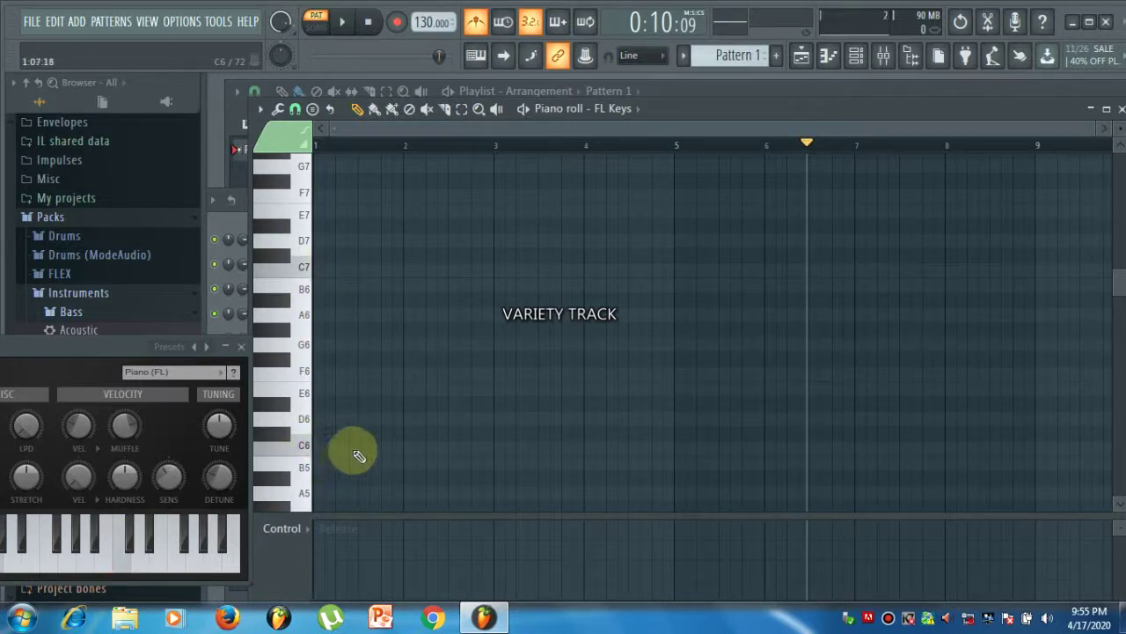
mouse_move(359, 455)
left_mouse_down()
mouse_move(352, 447)
mouse_move(370, 449)
left_mouse_up()
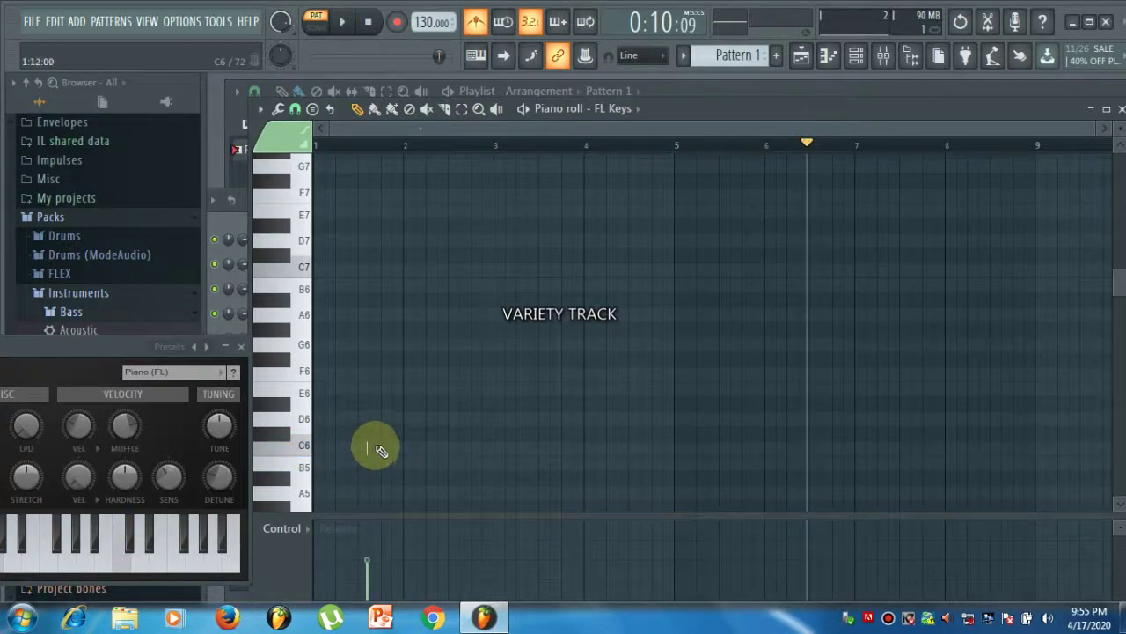
scroll(381, 451, "up", 5)
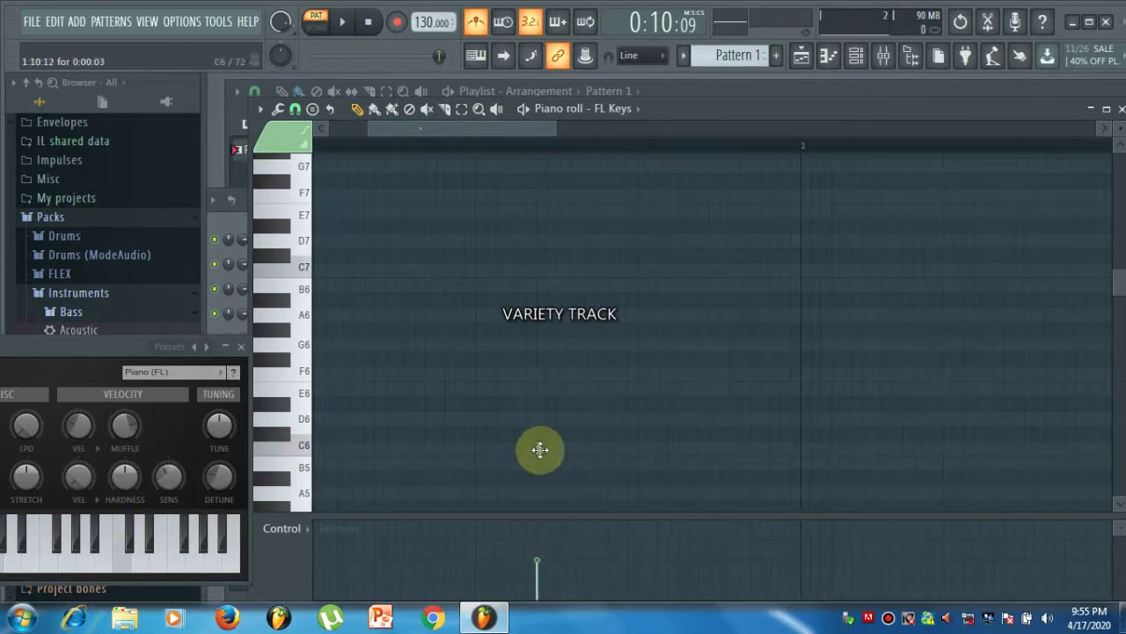
left_click_drag(543, 447, 634, 449)
scroll(611, 460, "down", 5)
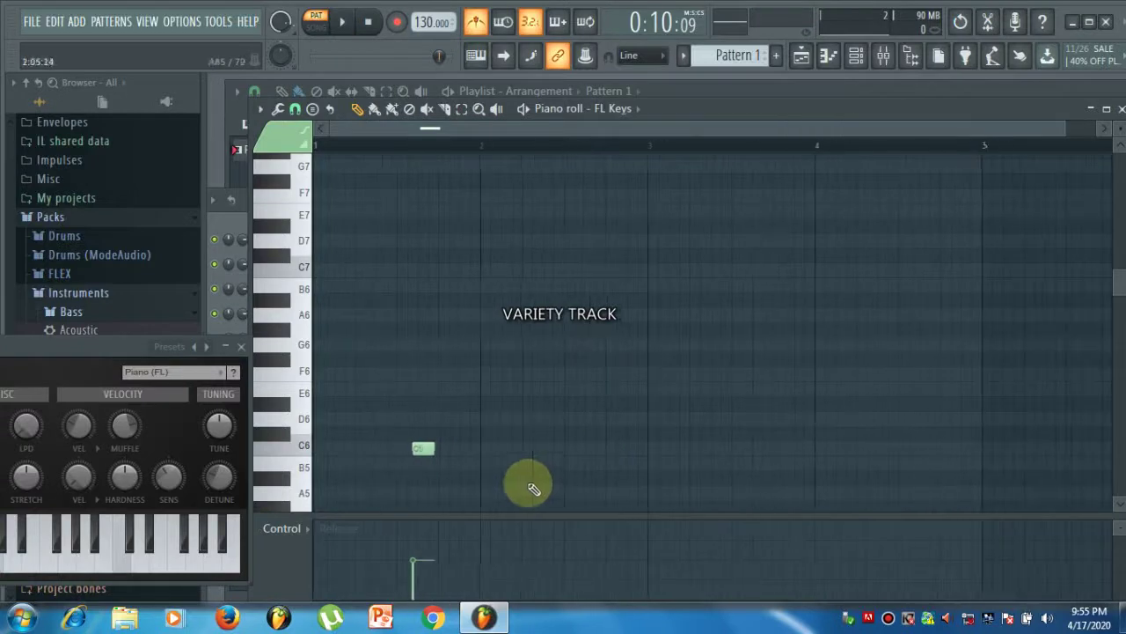
left_click_drag(434, 445, 323, 449)
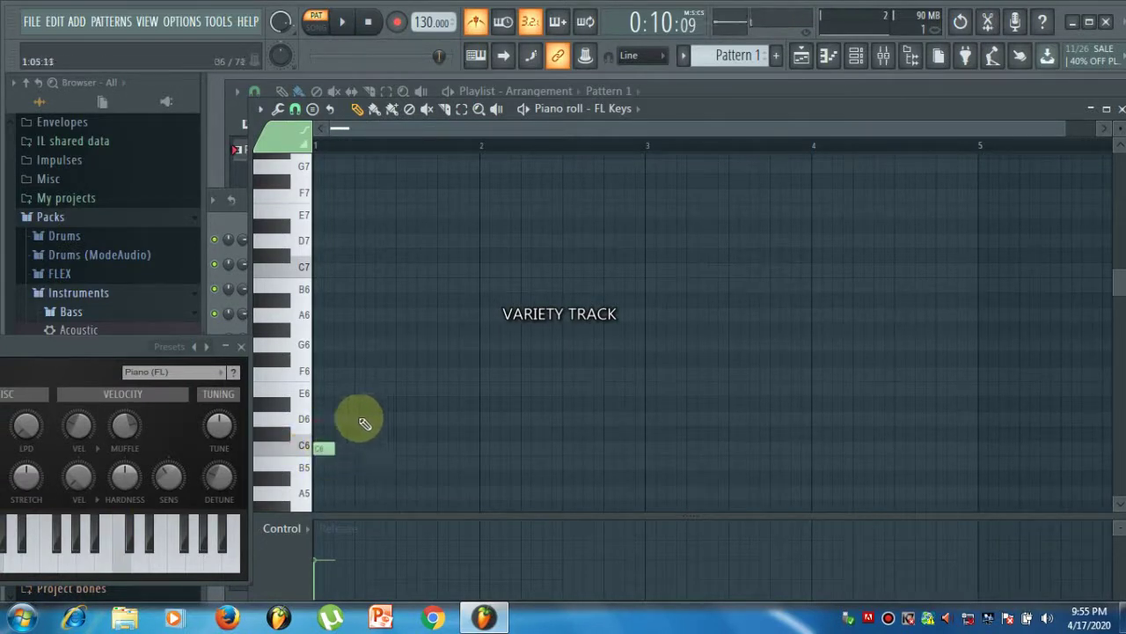
left_click(361, 418)
left_click(403, 388)
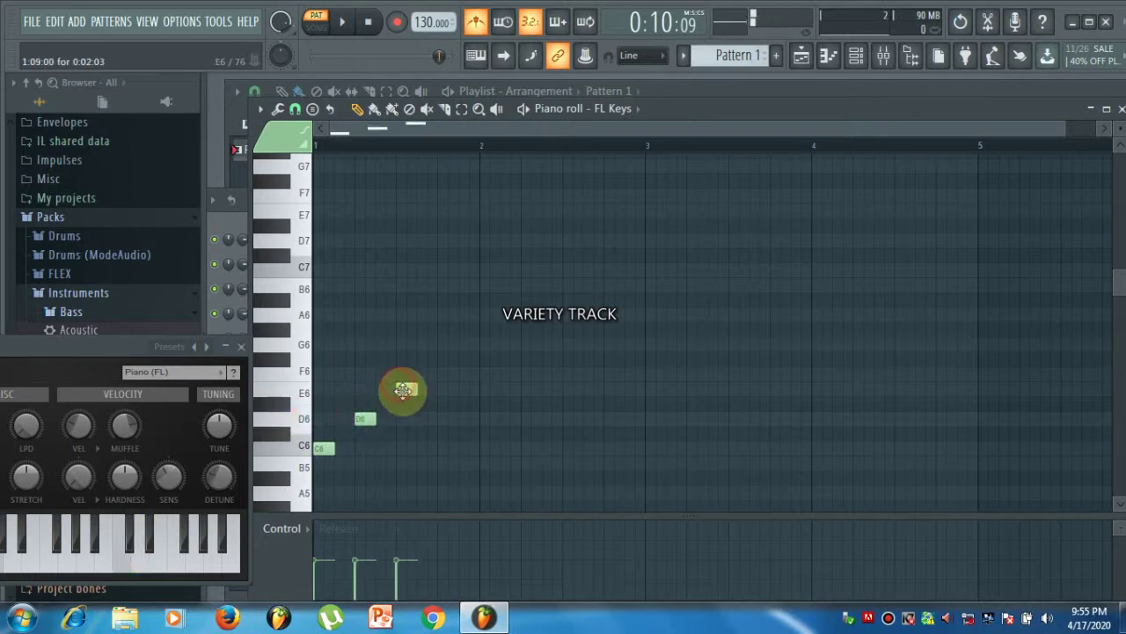
- Delete the E6, D6 and C6 notes from bar 1
right_click(406, 388)
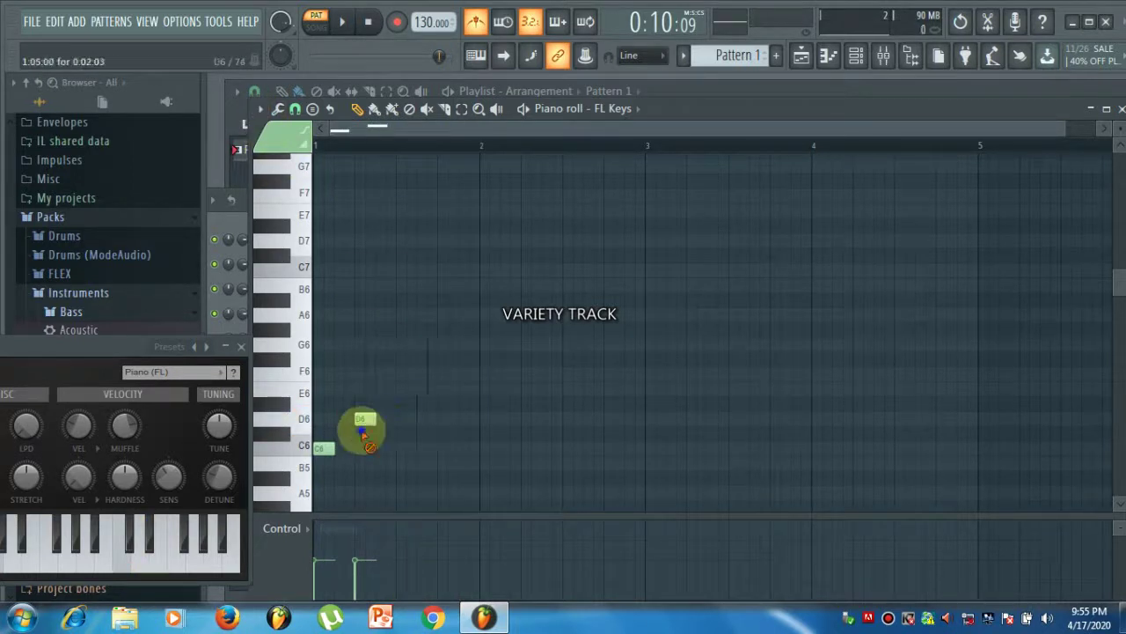
right_click(364, 422)
right_click(323, 447)
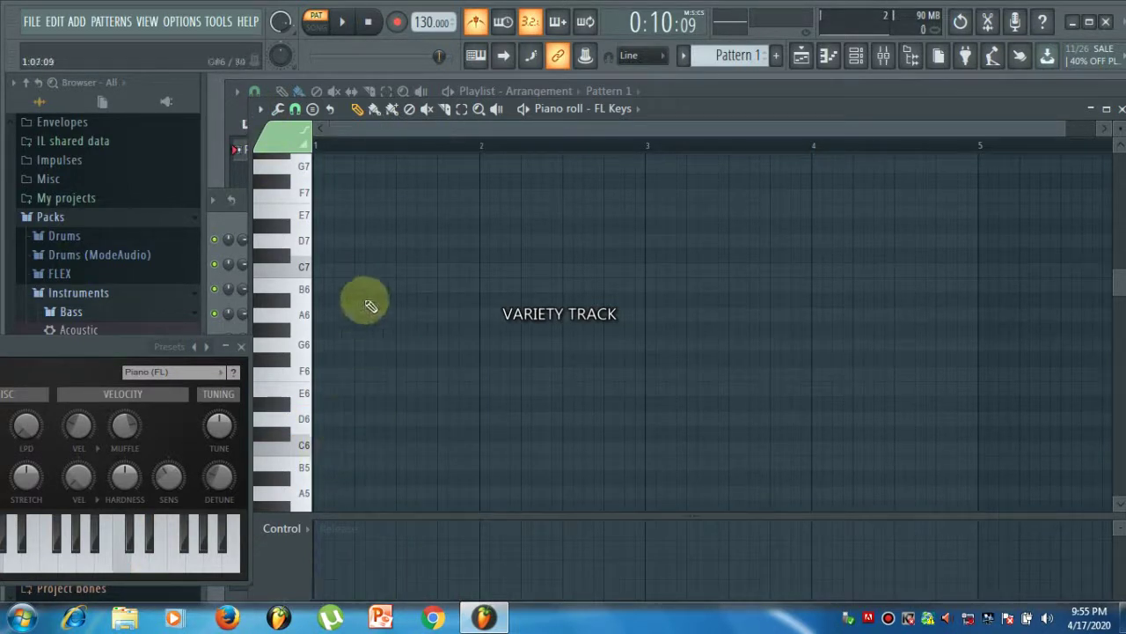
- Set the root note for scale highlighting to E
left_click(258, 110)
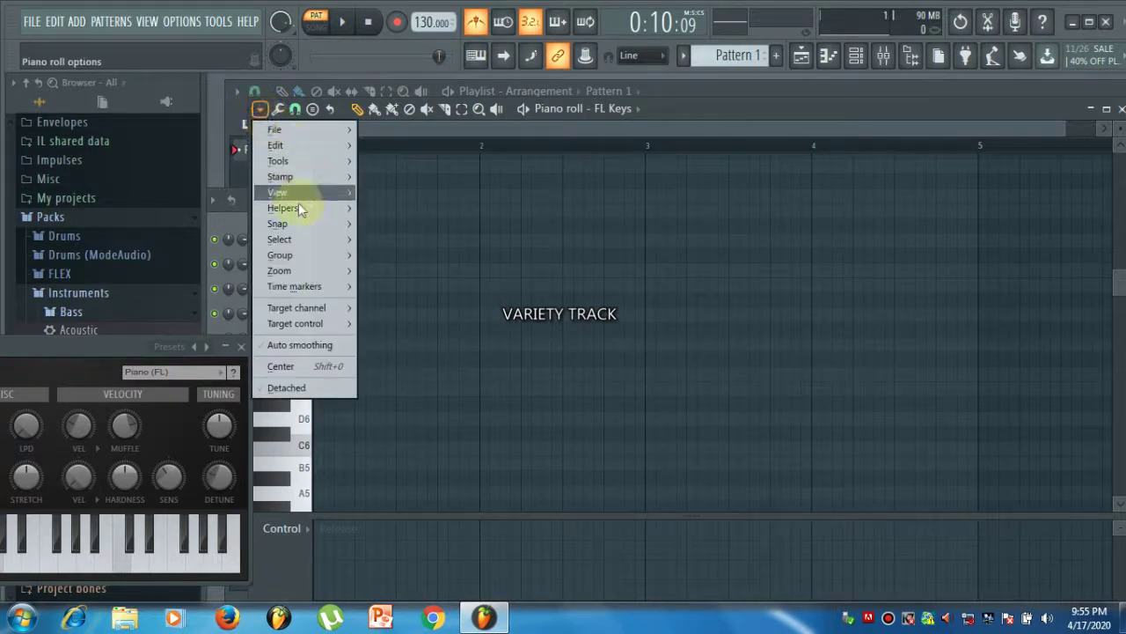
mouse_move(305, 226)
mouse_move(318, 245)
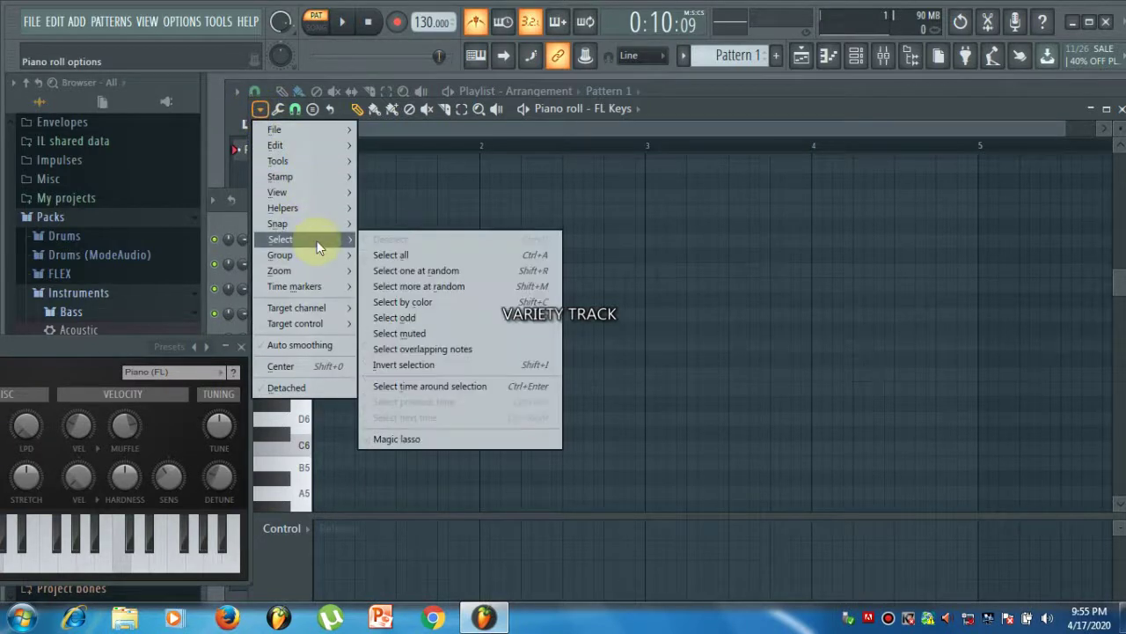
mouse_move(319, 205)
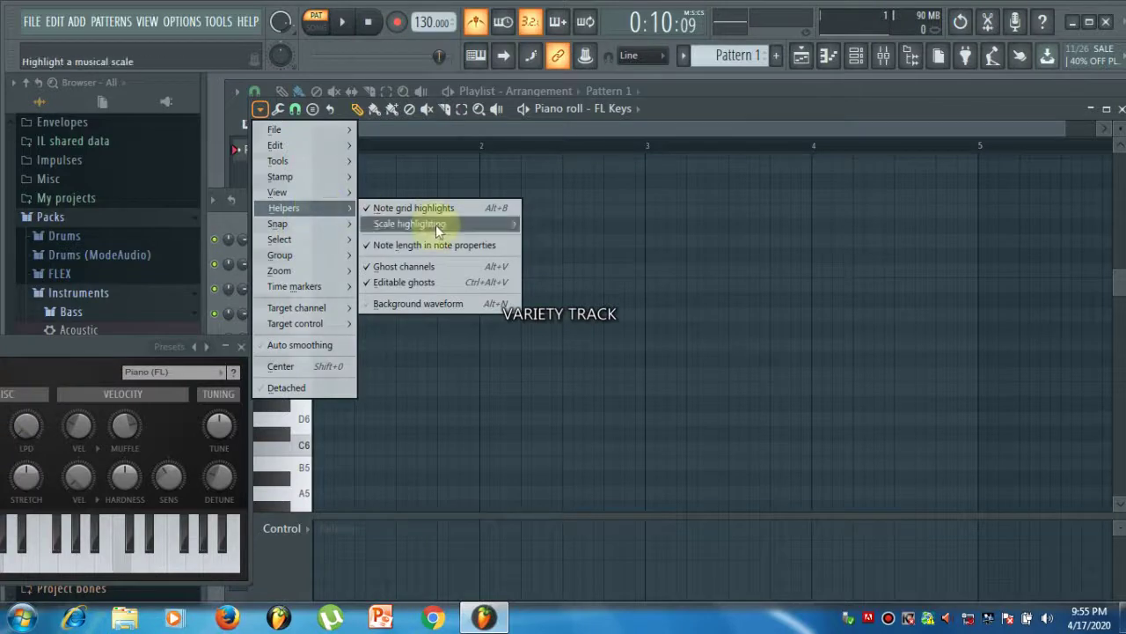
mouse_move(435, 224)
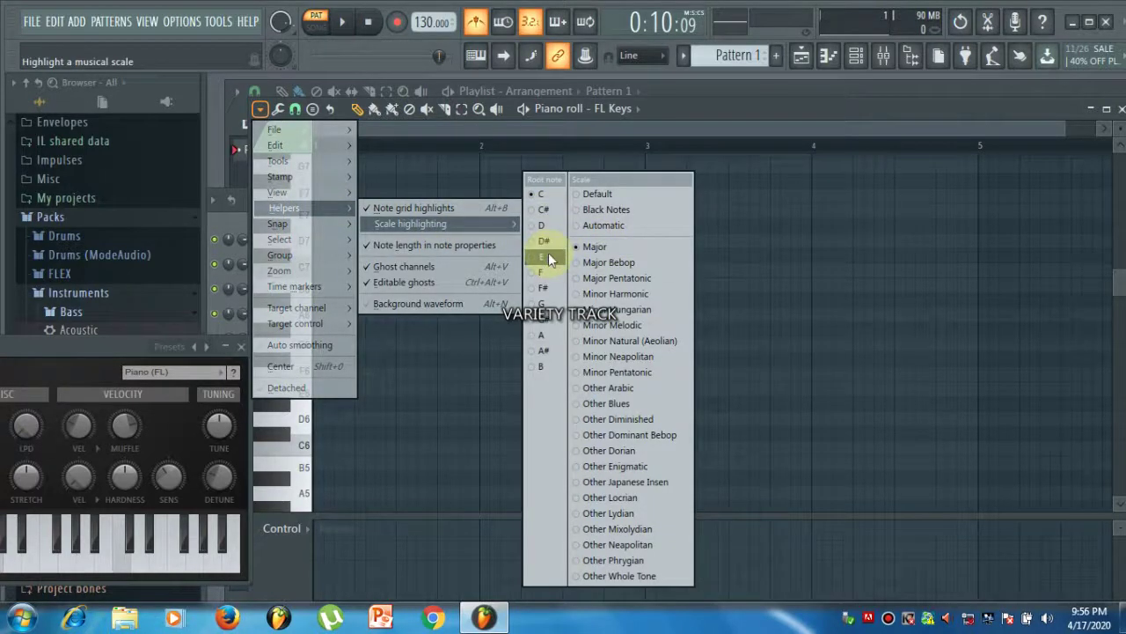
left_click(548, 252)
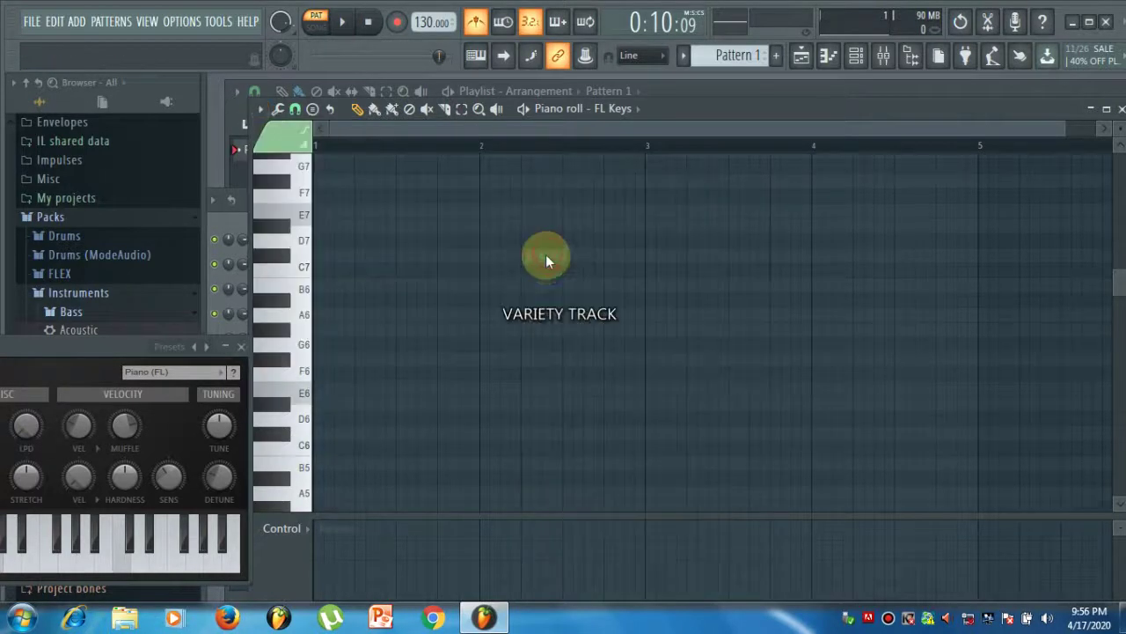
- Stack the E major scale notes E6, F#6, G#6, A6, B6, C#7, D#7 and E7 at the beginning of bar 1
left_click(320, 393)
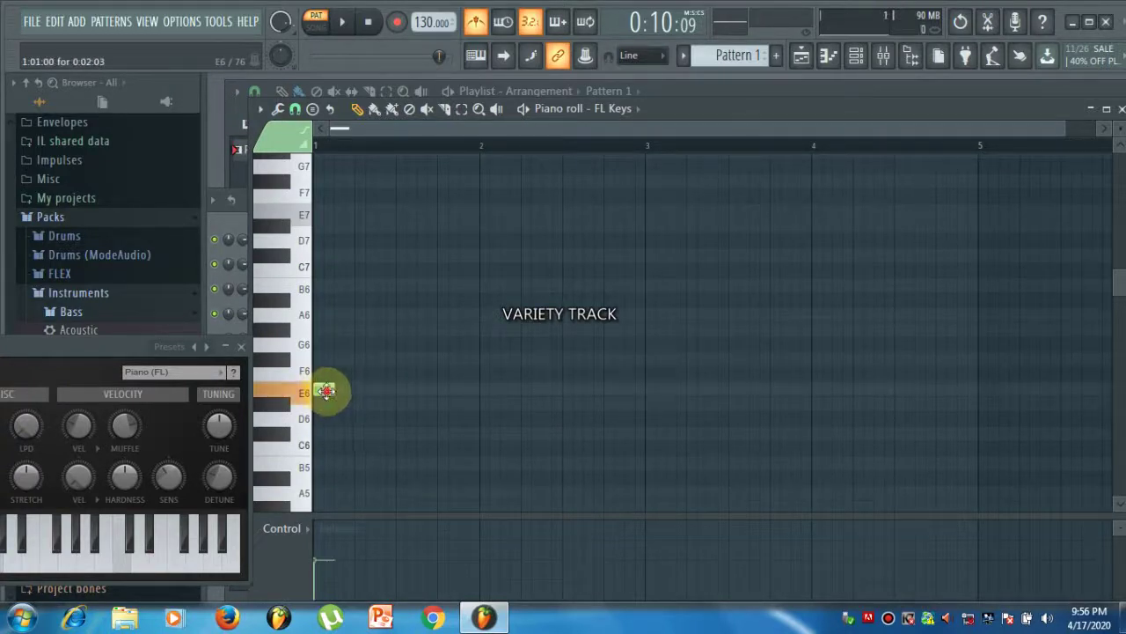
left_click(321, 359)
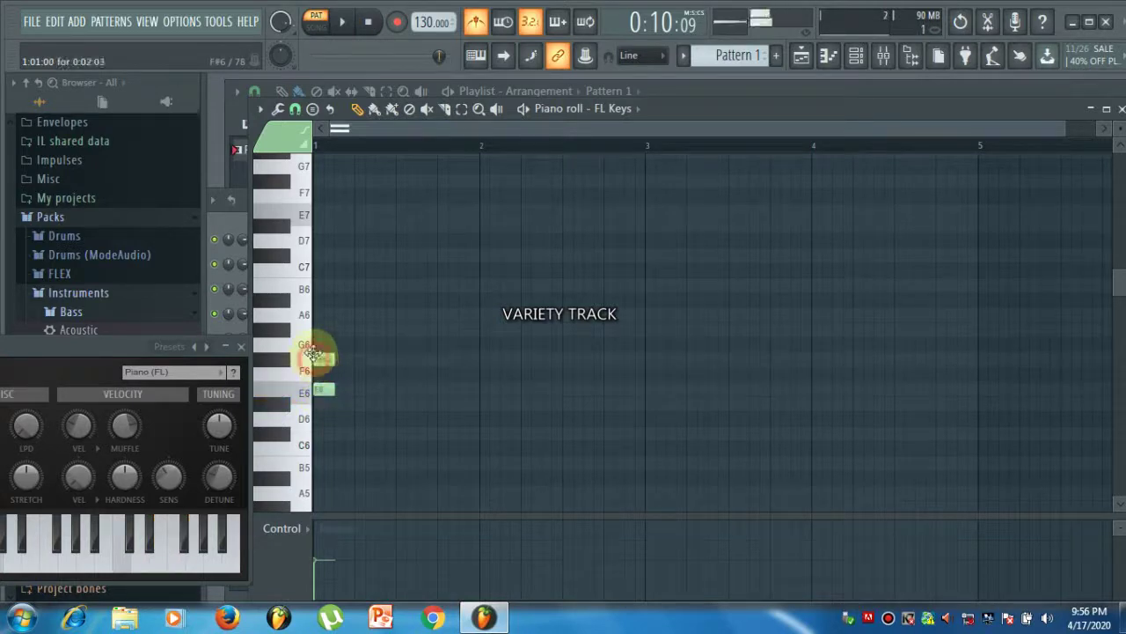
left_click(322, 329)
left_click(322, 315)
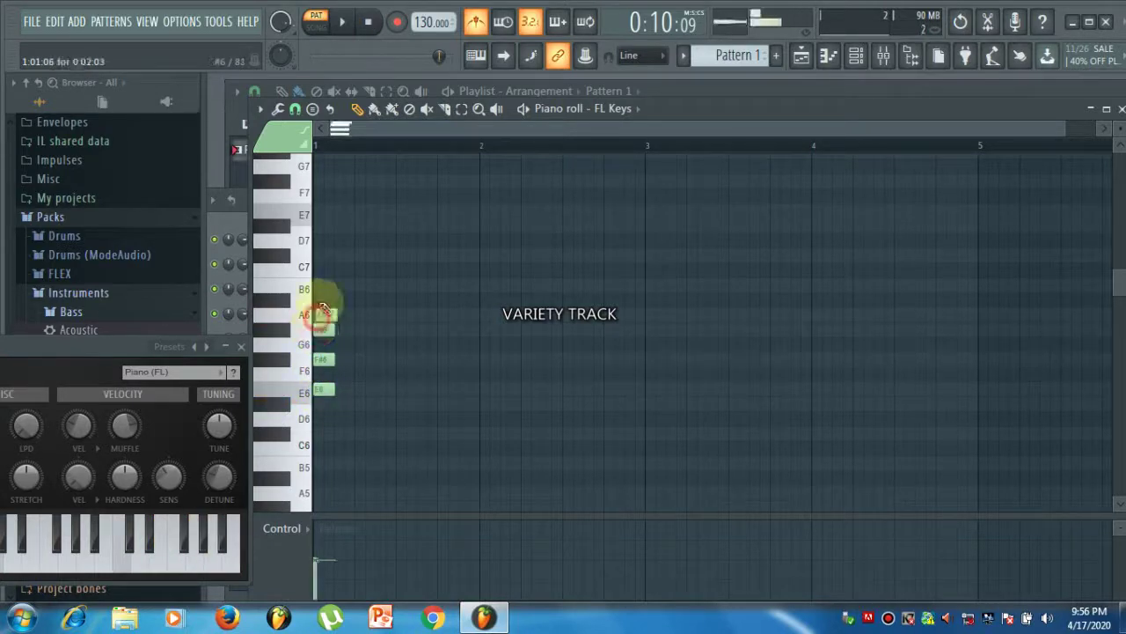
left_click(323, 284)
left_click(321, 254)
left_click(322, 225)
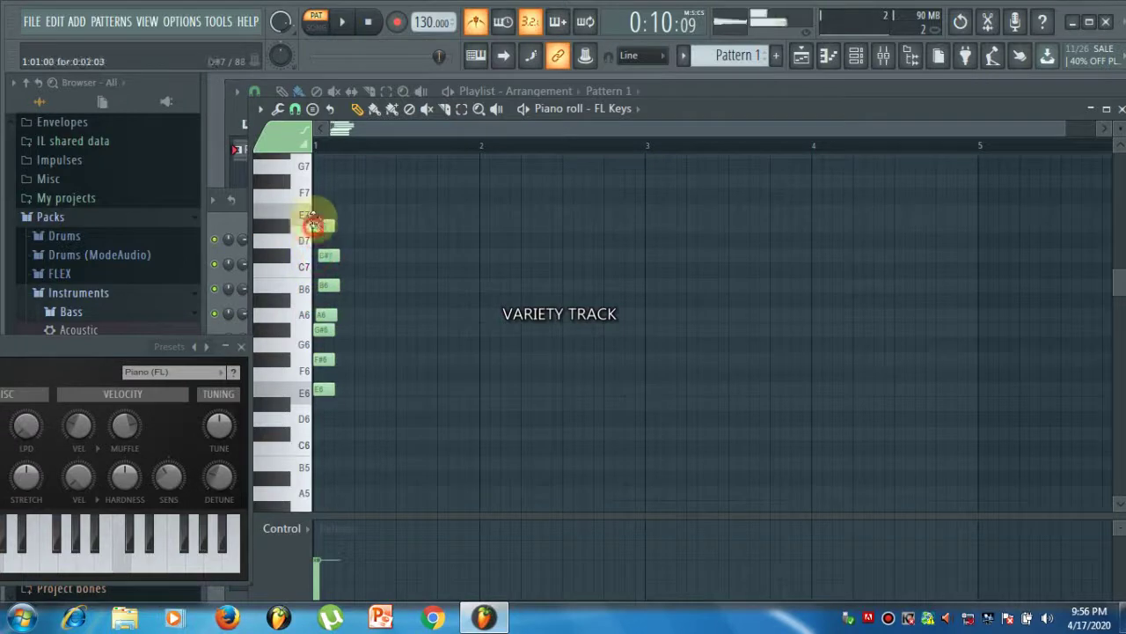
left_click(323, 211)
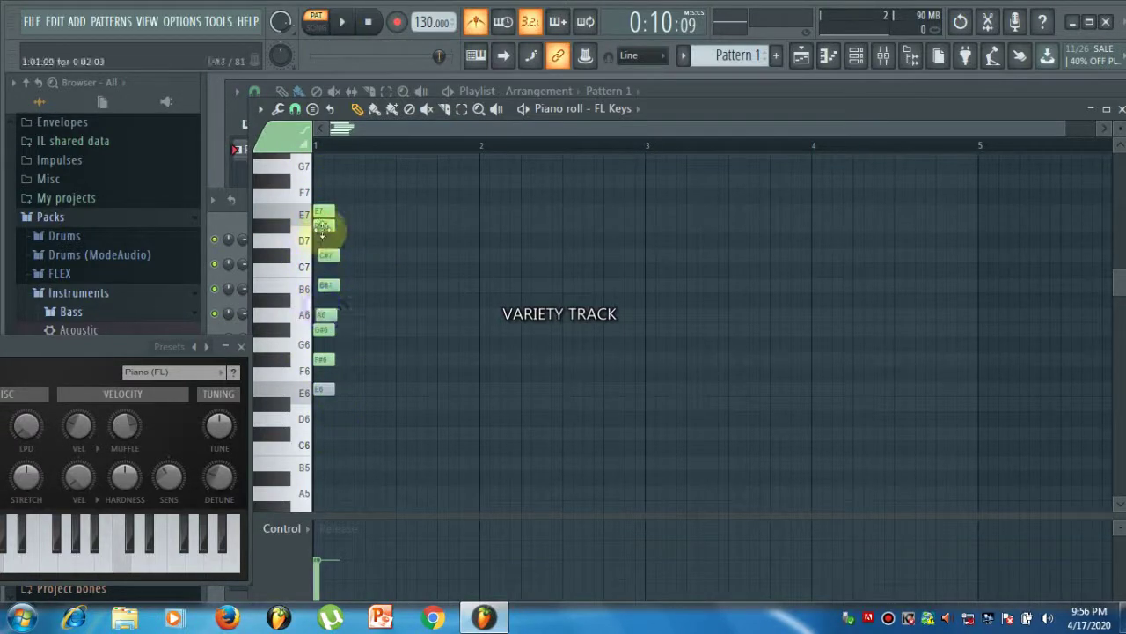
- Delete the whole stack of E major scale notes from E7 down to E6 at the start of bar 1
right_click(324, 212)
right_click(322, 225)
right_click(327, 255)
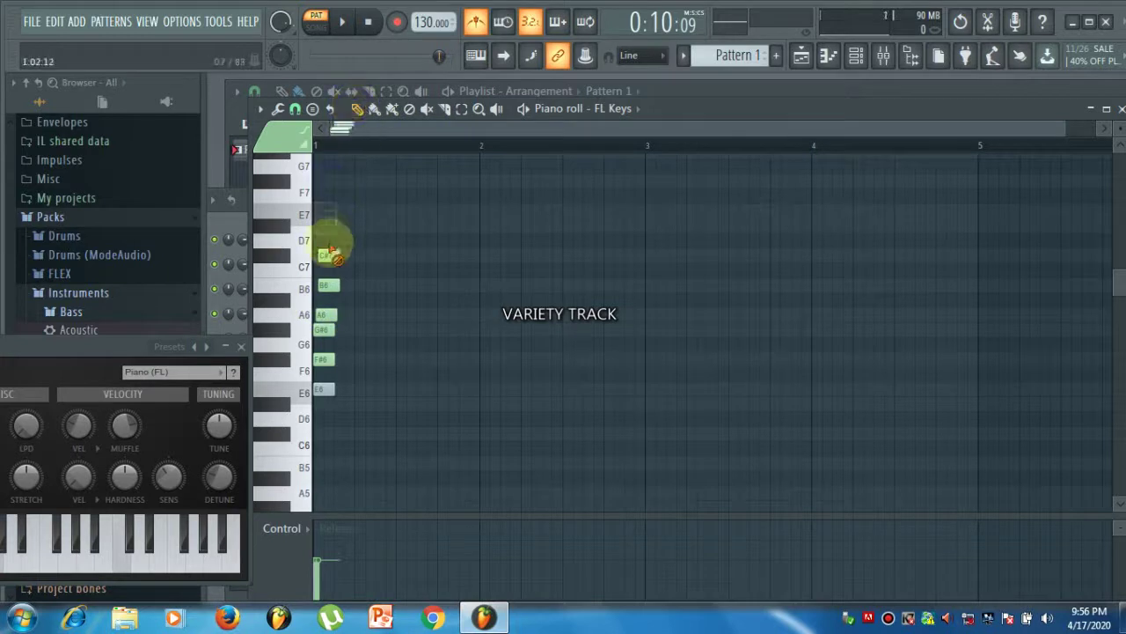
right_click(328, 285)
right_click(324, 314)
right_click(322, 329)
right_click(322, 359)
right_click(324, 389)
left_click(261, 108)
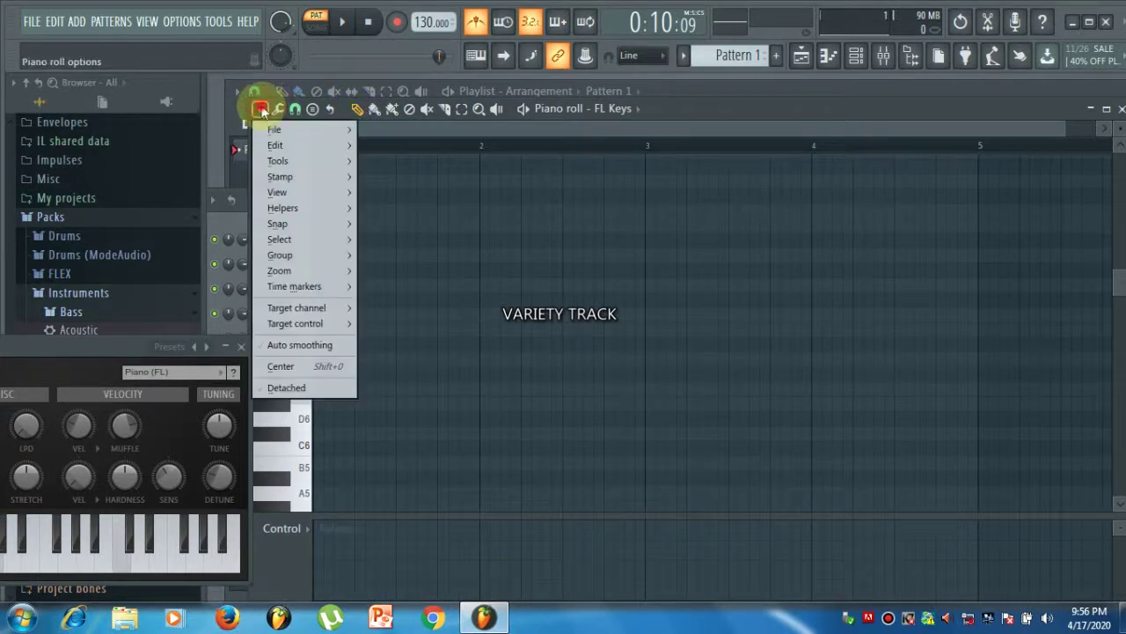
mouse_move(313, 208)
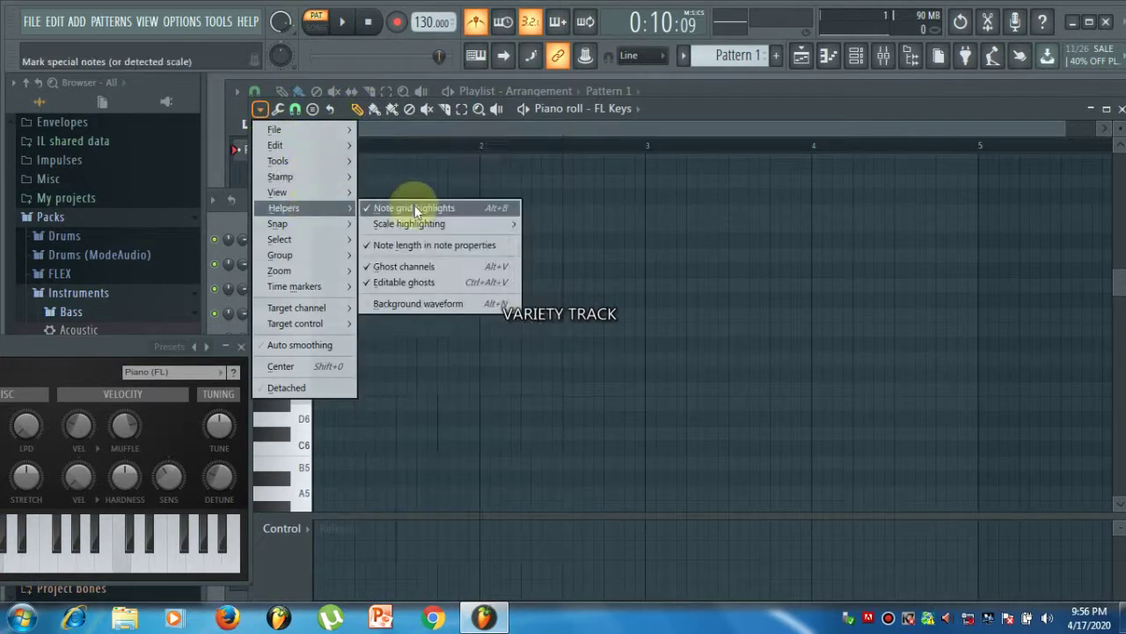
mouse_move(448, 227)
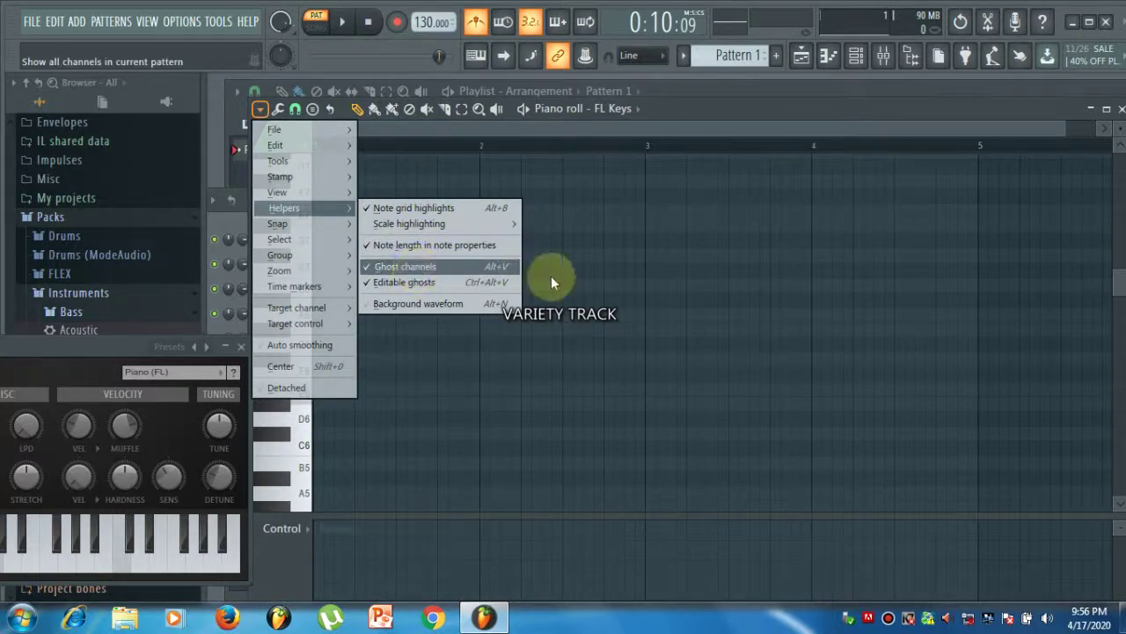
left_click(502, 266)
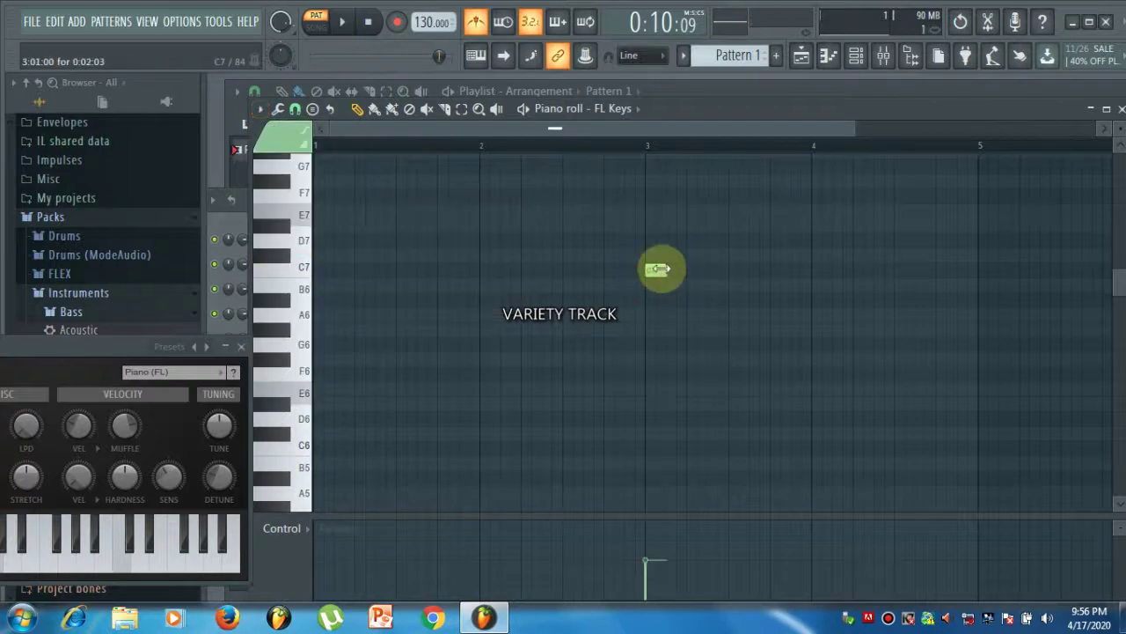
- Place an A6 note at the start of bar 1 and four short B6 notes across bar 1 up to the start of bar 2
left_click_drag(658, 271, 322, 316)
left_click(493, 285)
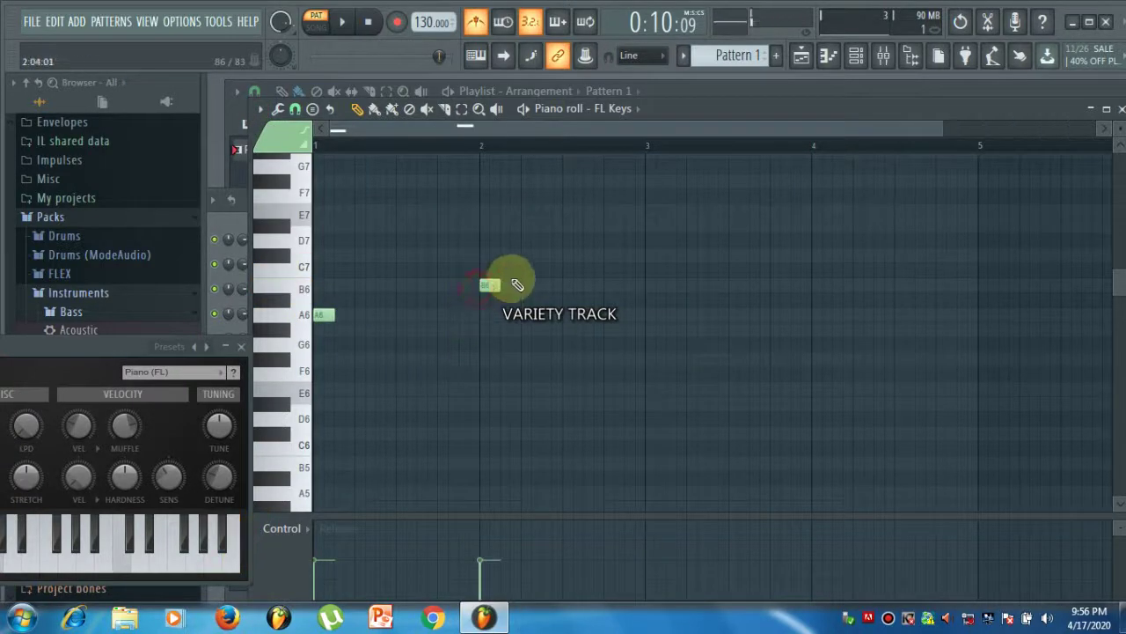
left_click(356, 285)
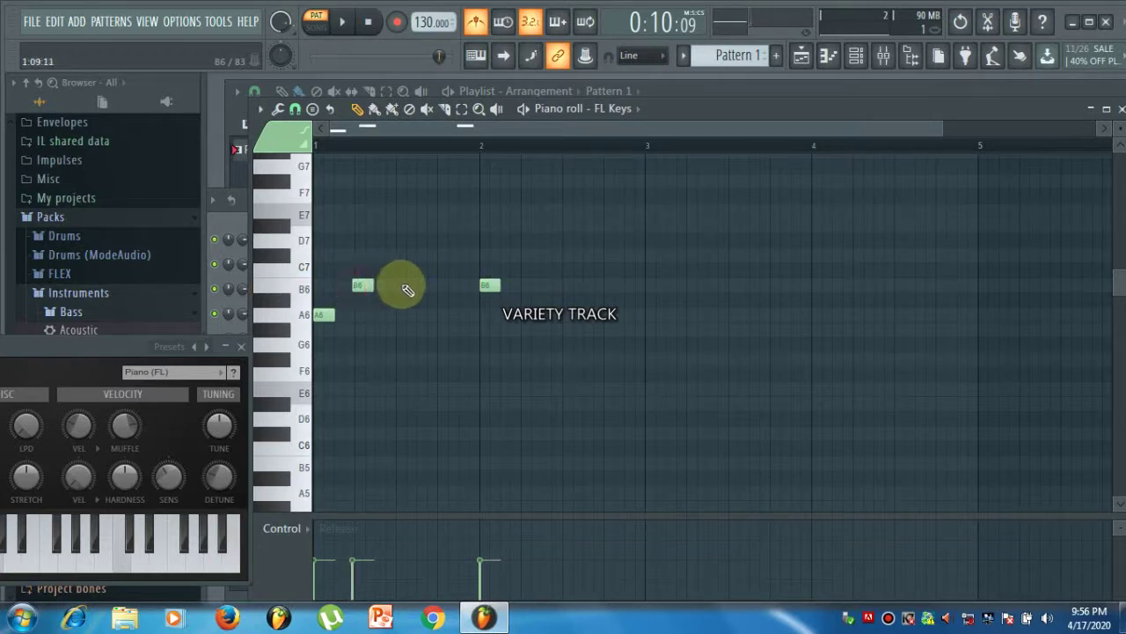
left_click(396, 284)
left_click(448, 285)
- Continue the melody with three D#7 notes from bar 2 to bar 3, an F7 in mid-bar 3 and an E7 at bar 4
left_click(489, 226)
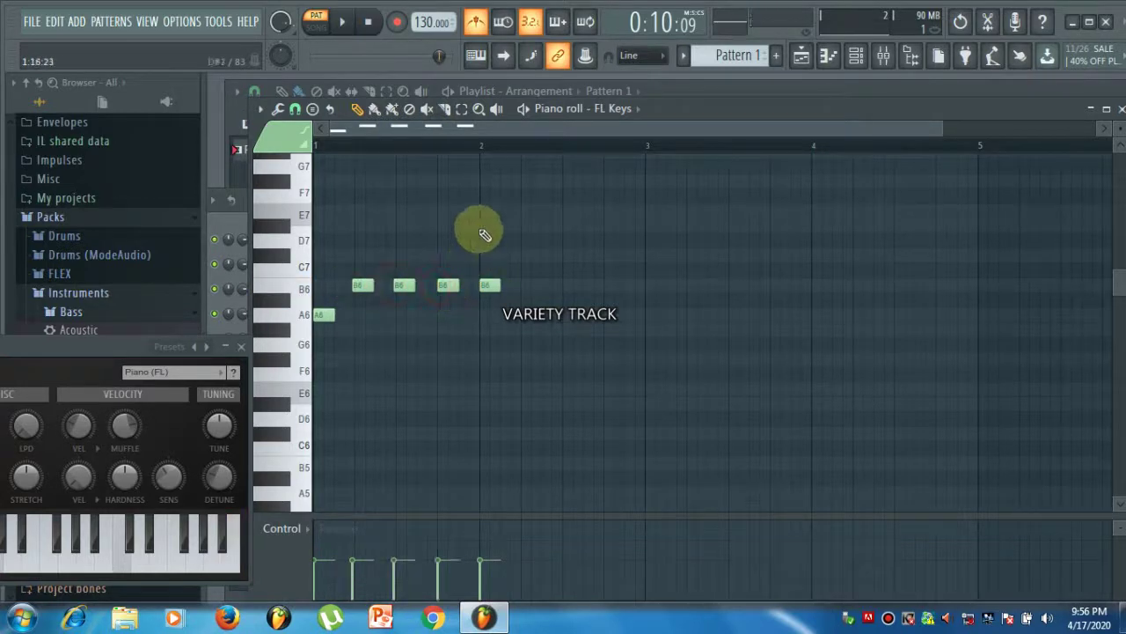
left_click(570, 226)
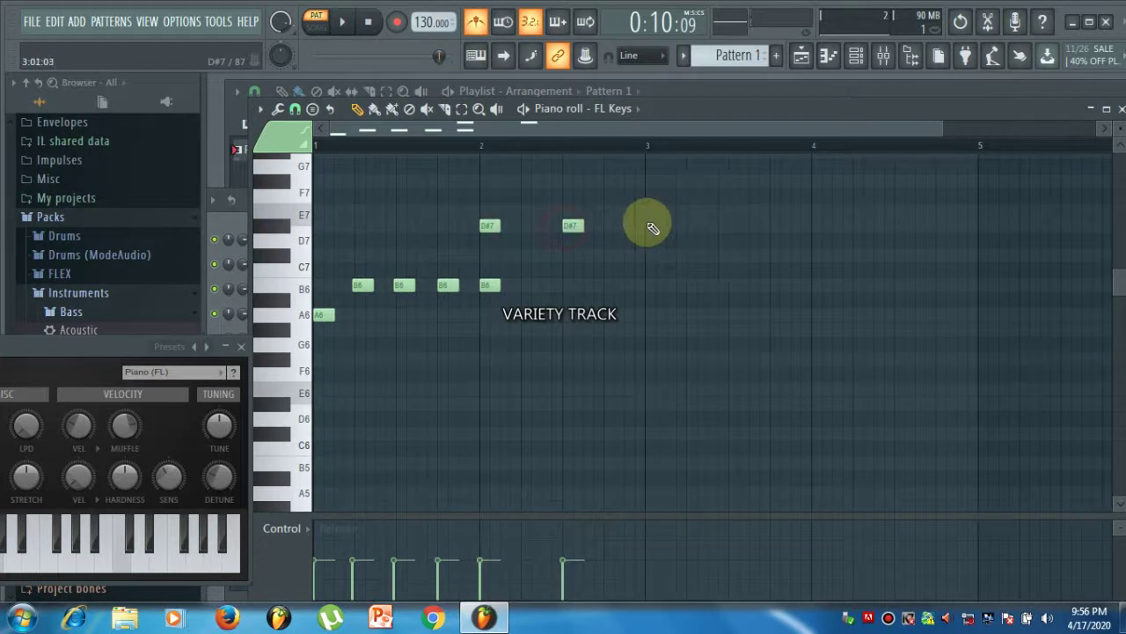
left_click(652, 227)
left_click_drag(819, 211, 811, 178)
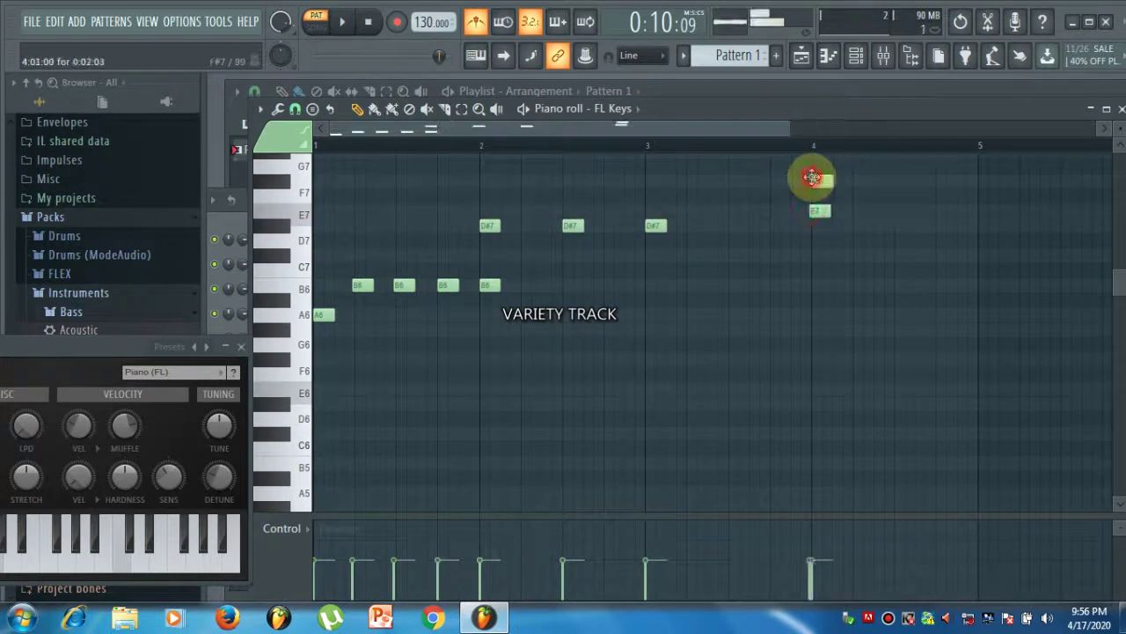
right_click(819, 179)
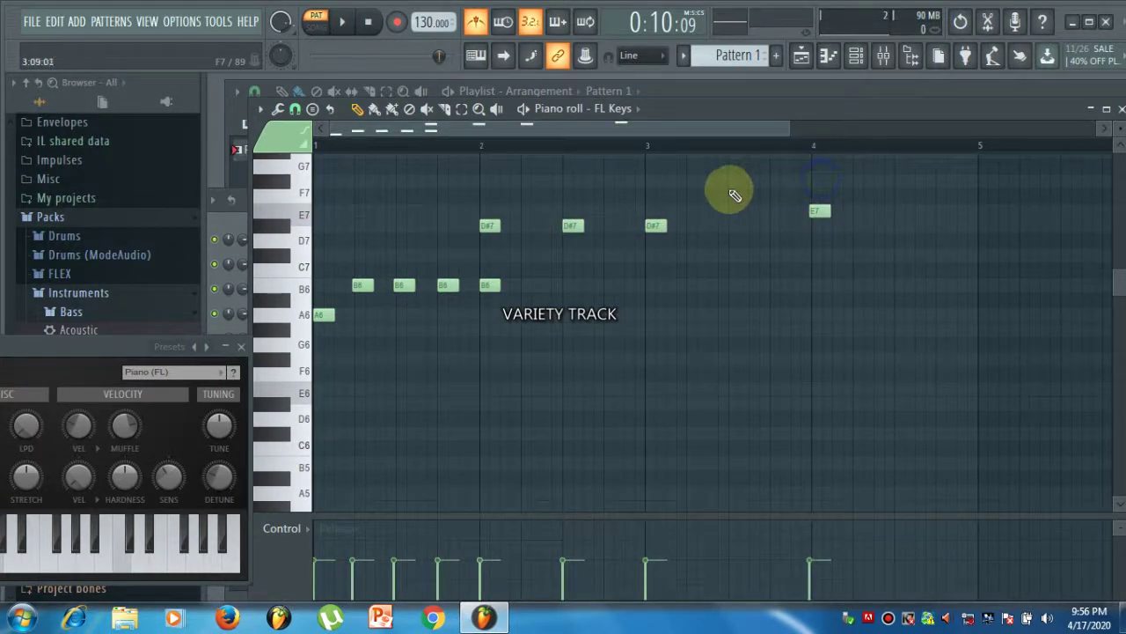
left_click(733, 193)
- Play the melody pattern twice from the start to listen to it
key("space")
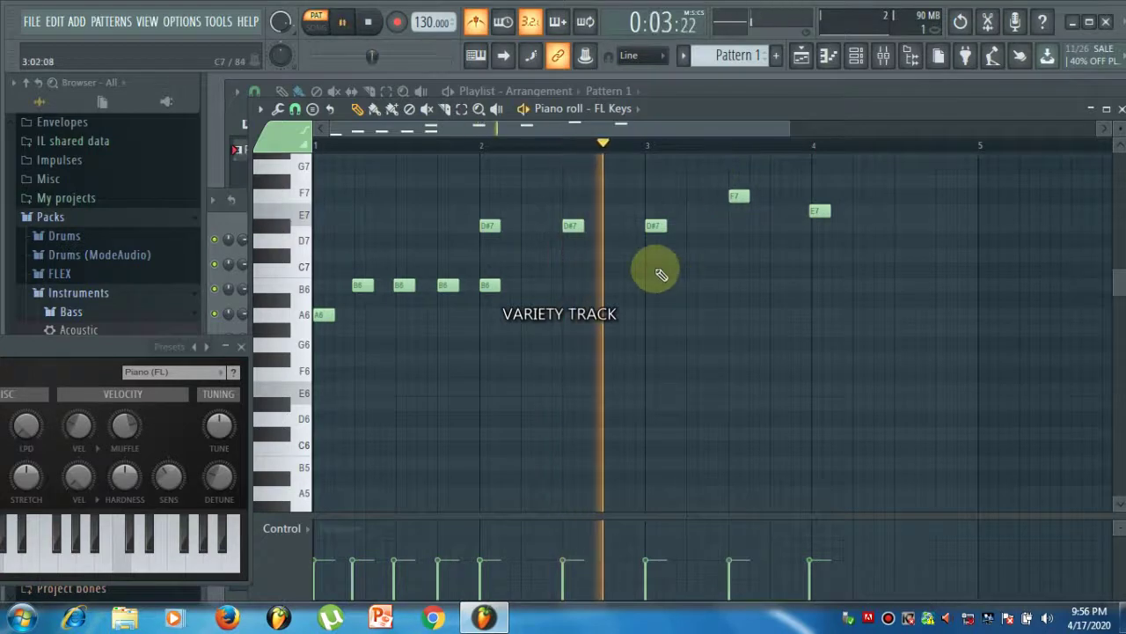
key("space")
key("space")
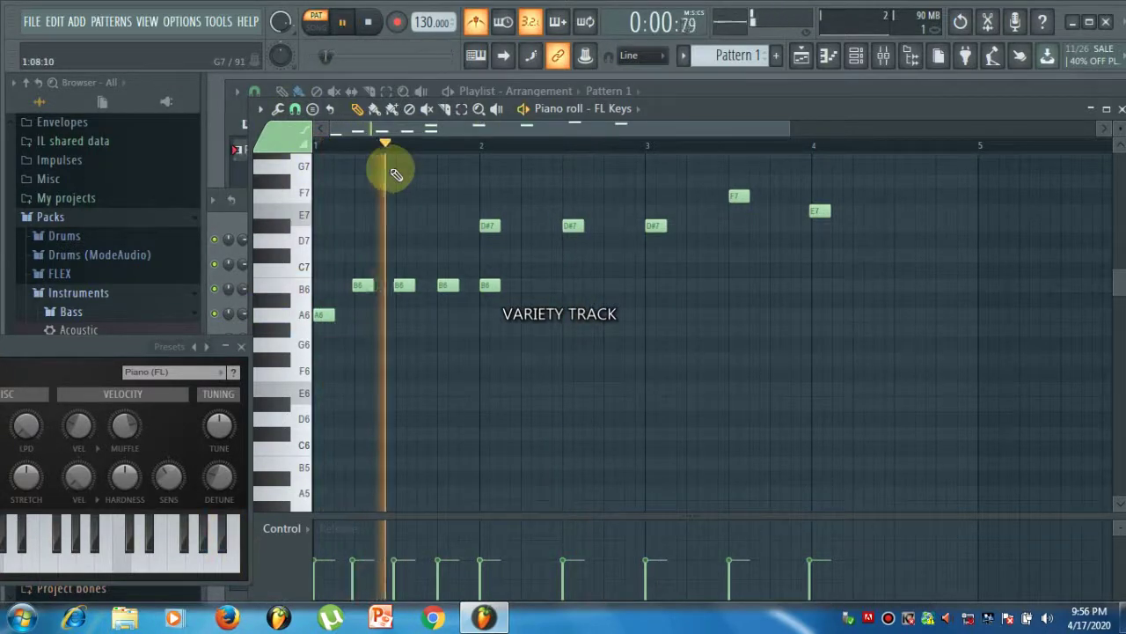
key("space")
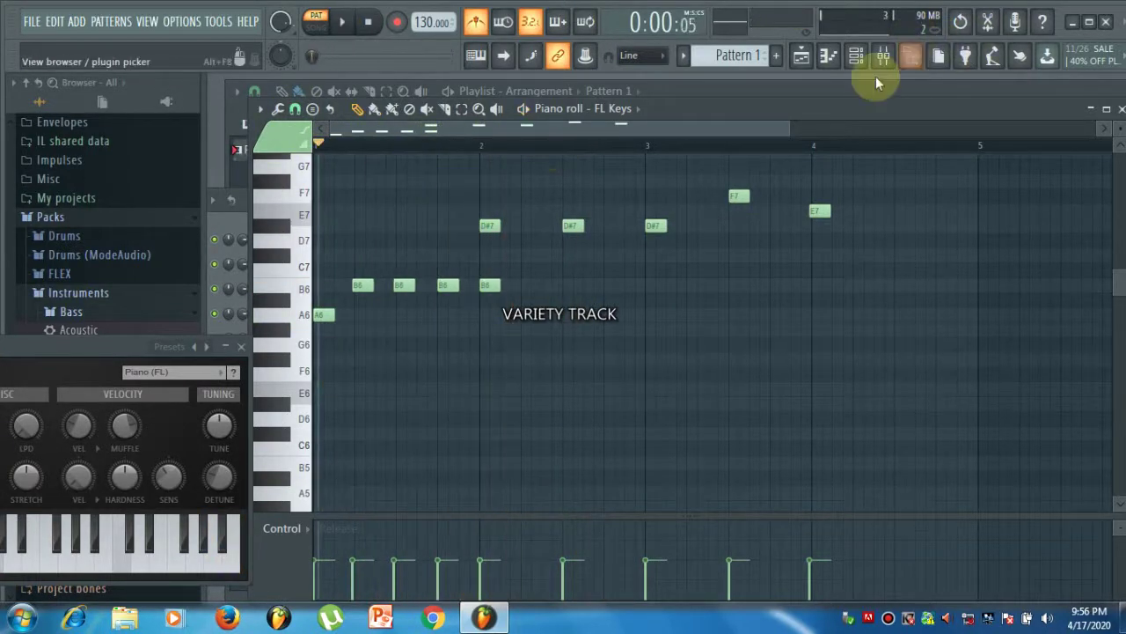
- Add a second FL Keys instrument channel and clear the plugin windows away from the channel list
left_click(854, 54)
left_click(324, 376)
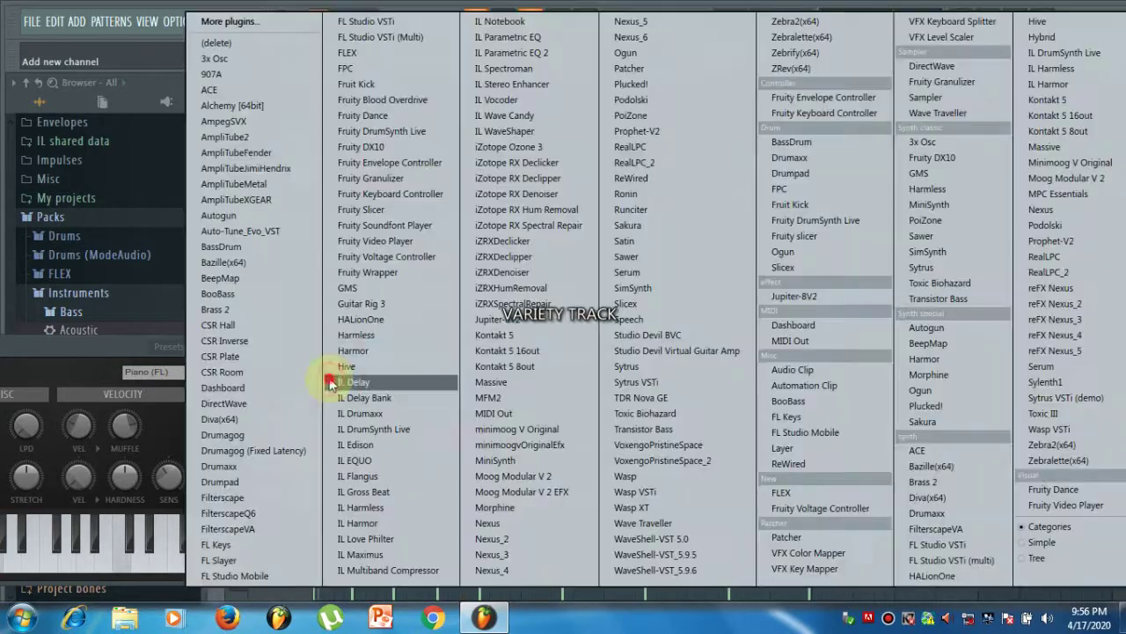
left_click(221, 546)
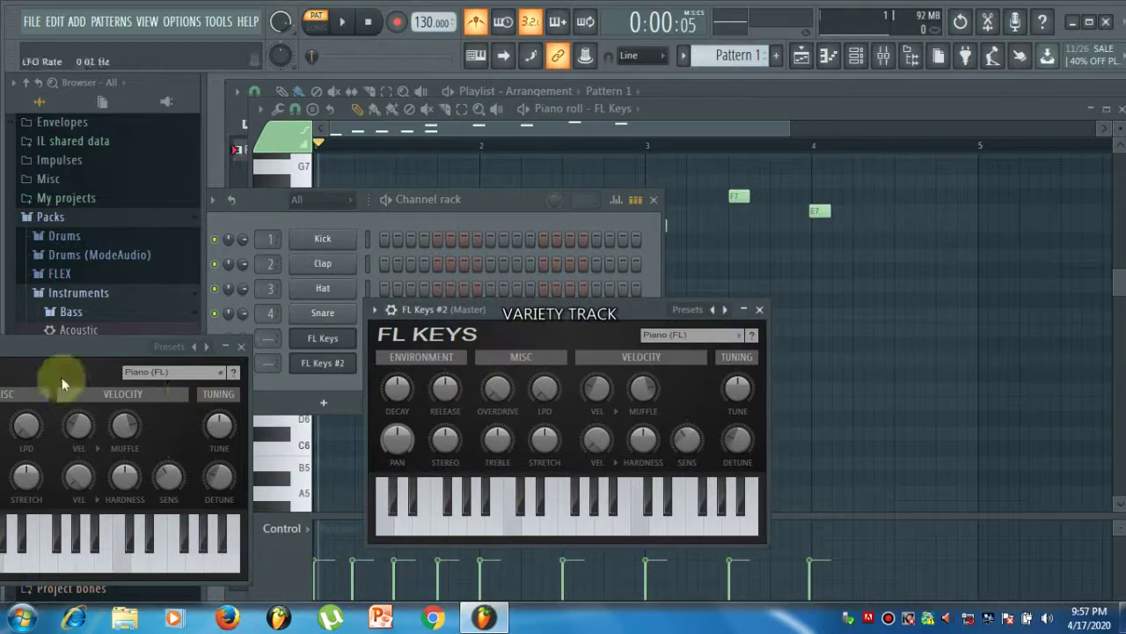
left_click(239, 346)
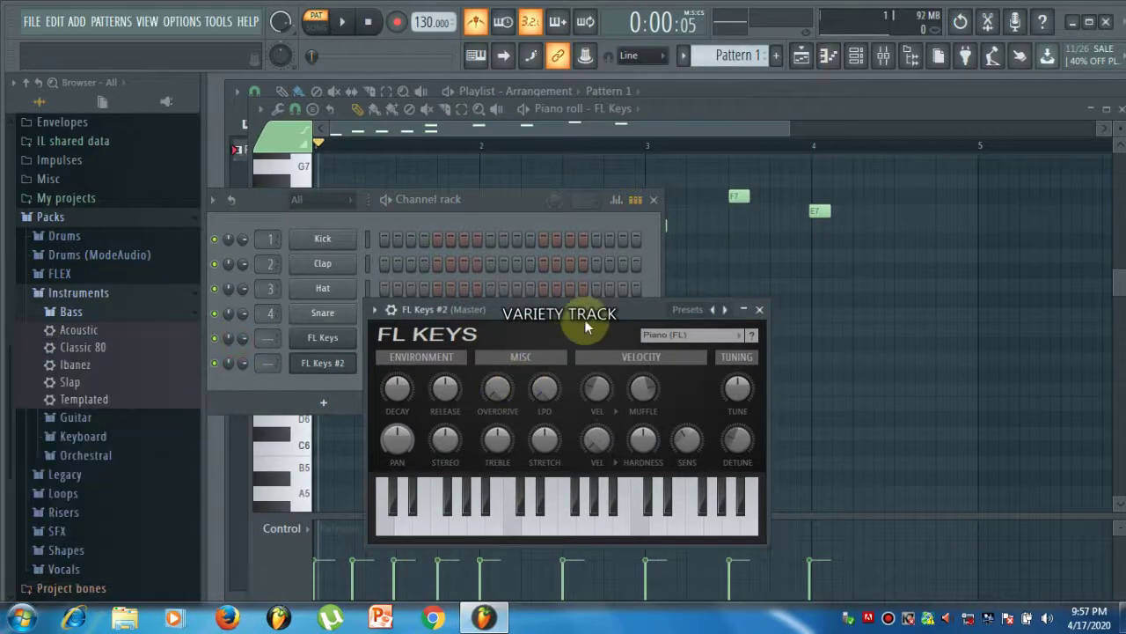
left_click_drag(566, 317, 1023, 308)
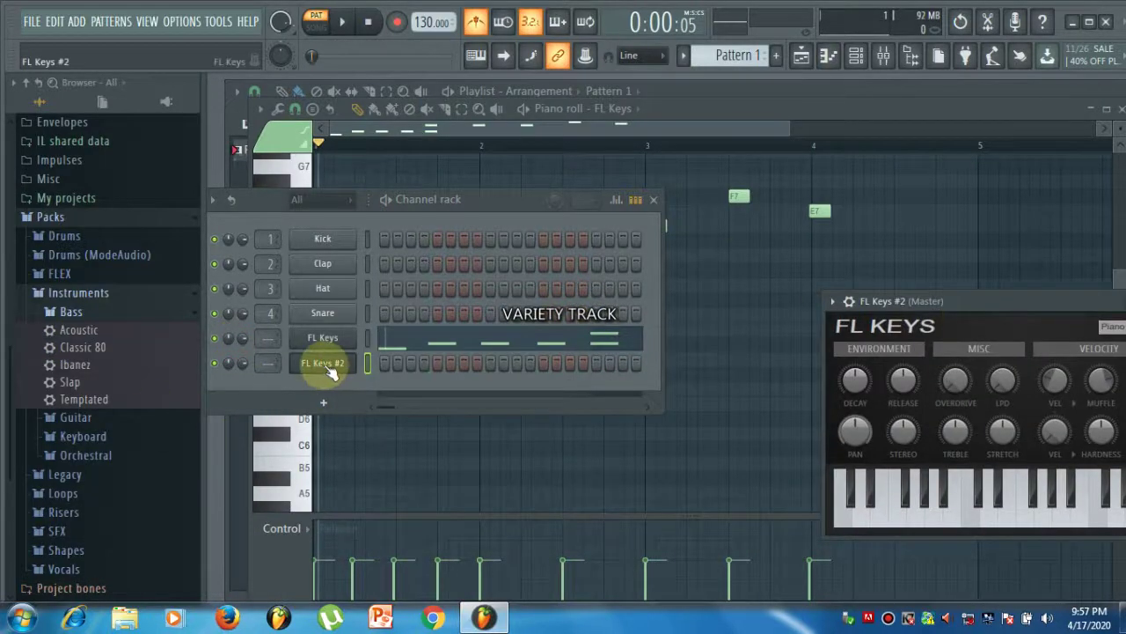
- In the FL Keys #2 piano roll, stack long A6, C#7 and E7 notes spanning nearly all of bar 1
right_click(330, 370)
left_click(415, 362)
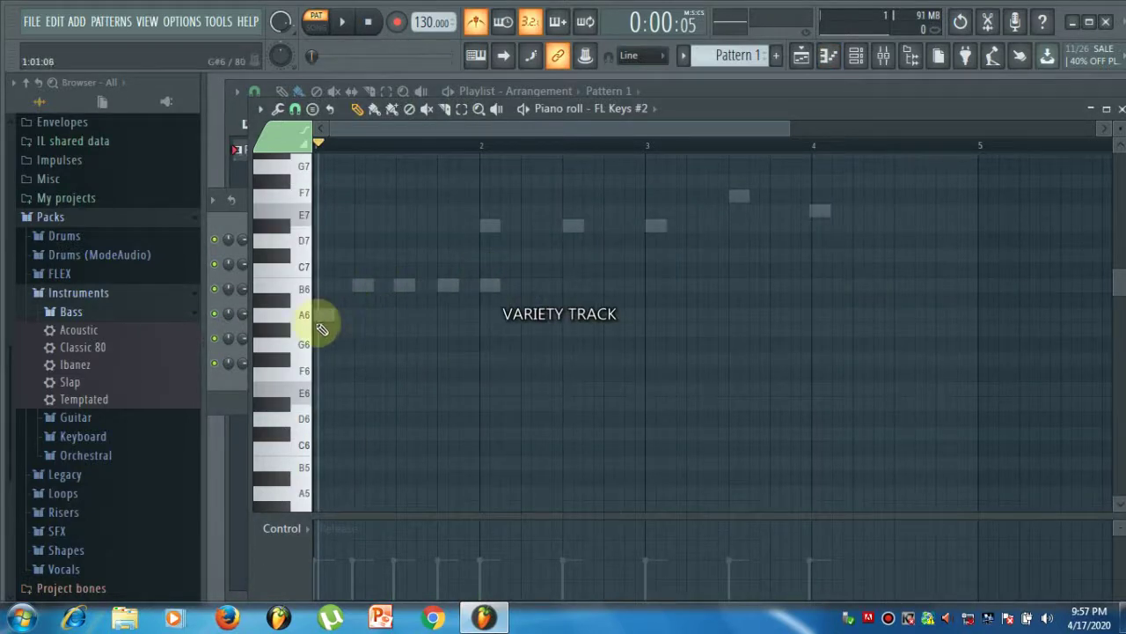
left_click(362, 313)
left_click_drag(362, 316, 471, 322)
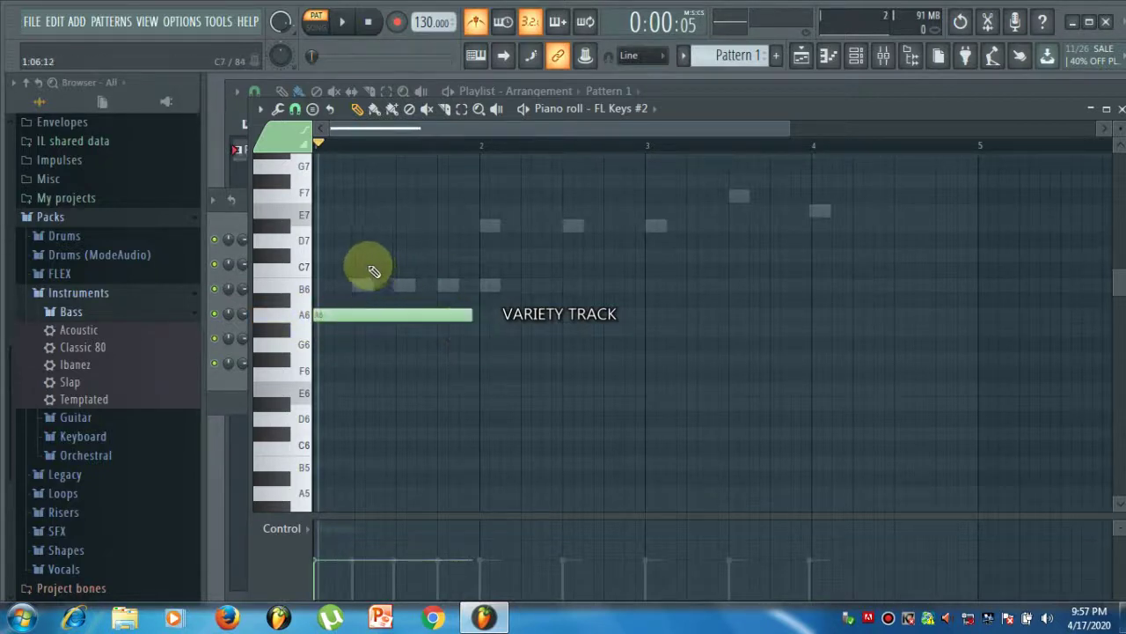
left_click(317, 255)
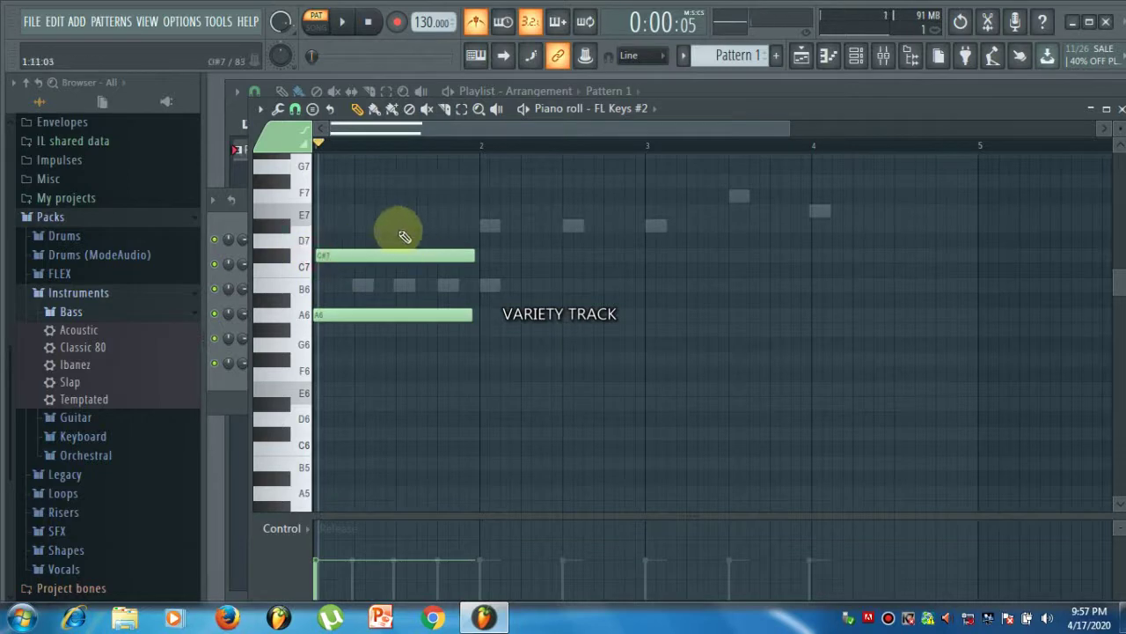
left_click(317, 209)
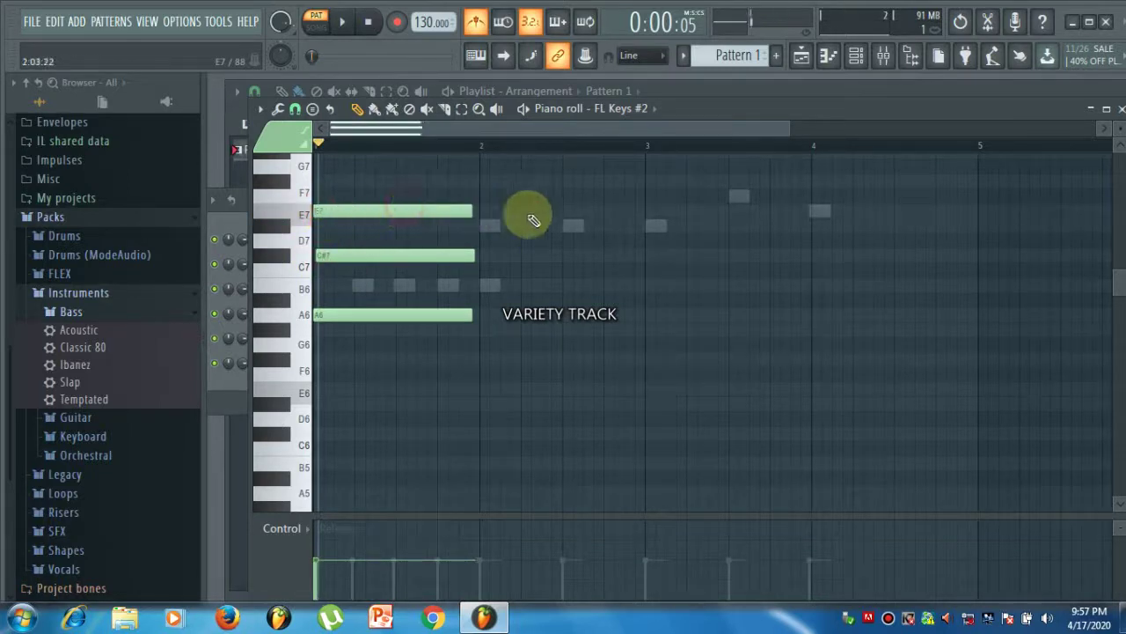
- Stack long B6, D#7 and F#7 notes across bar 2 of FL Keys #2 and play the pattern
left_click_drag(546, 285, 501, 288)
left_click_drag(523, 222, 518, 196)
key("space")
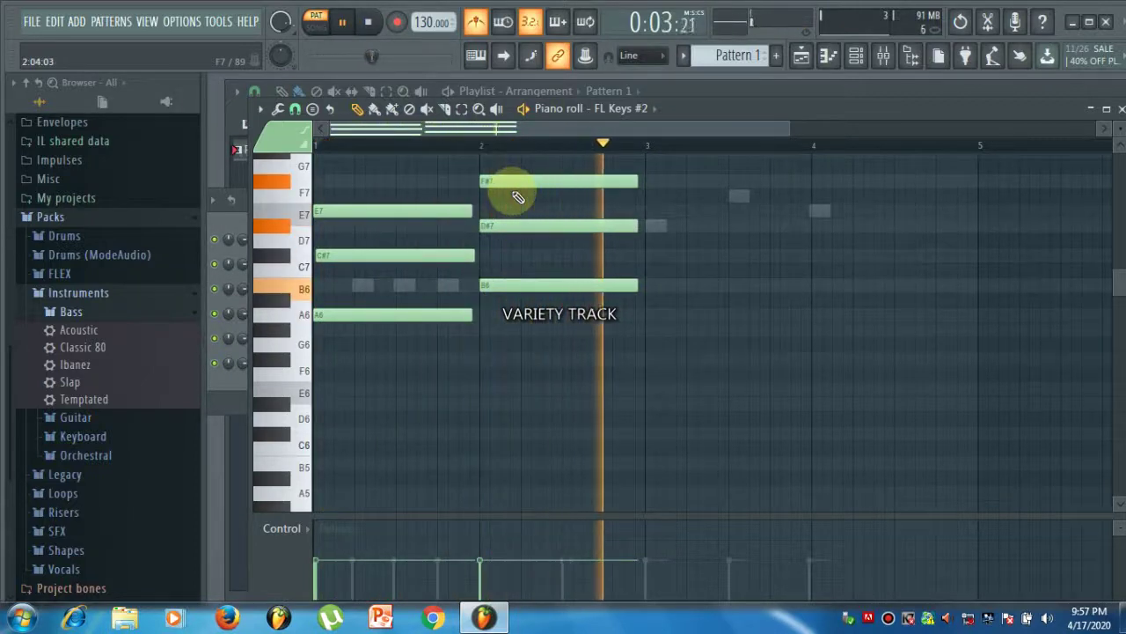
key("space")
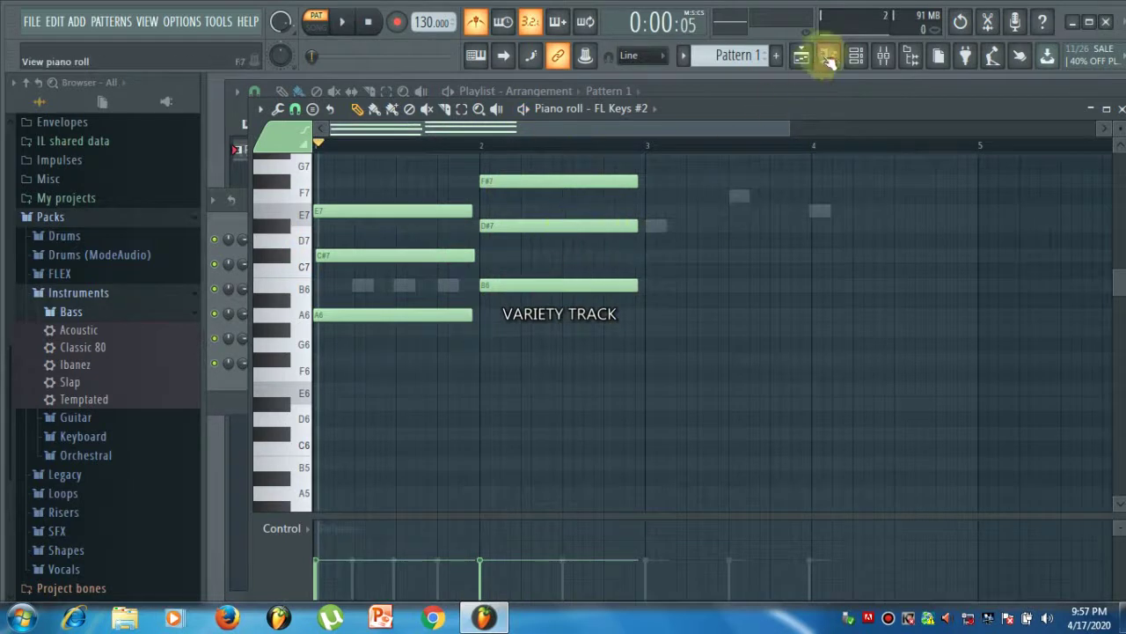
- Open the piano roll of the first FL Keys channel
left_click(857, 59)
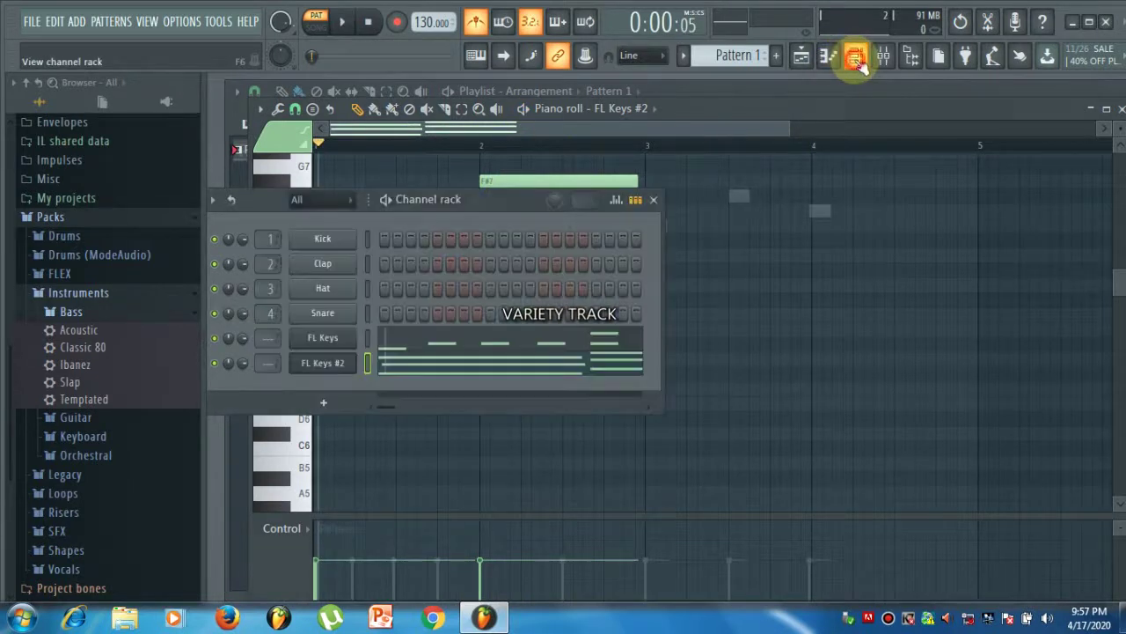
right_click(352, 338)
left_click(403, 338)
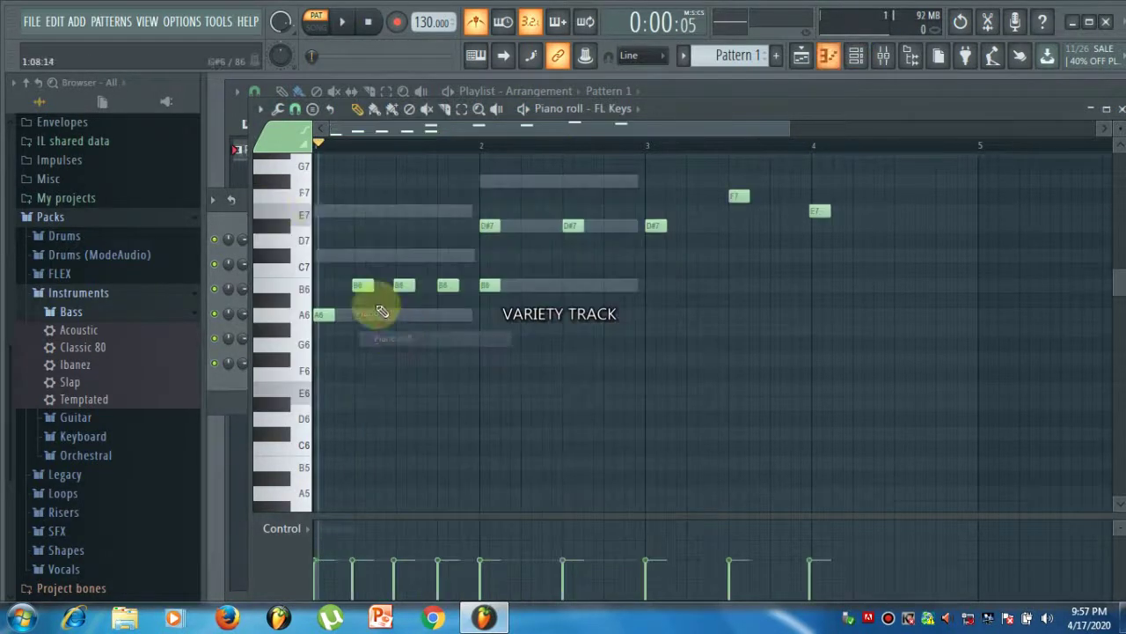
- Turn off ghost channels in the piano roll's helper options
left_click(261, 108)
mouse_move(300, 132)
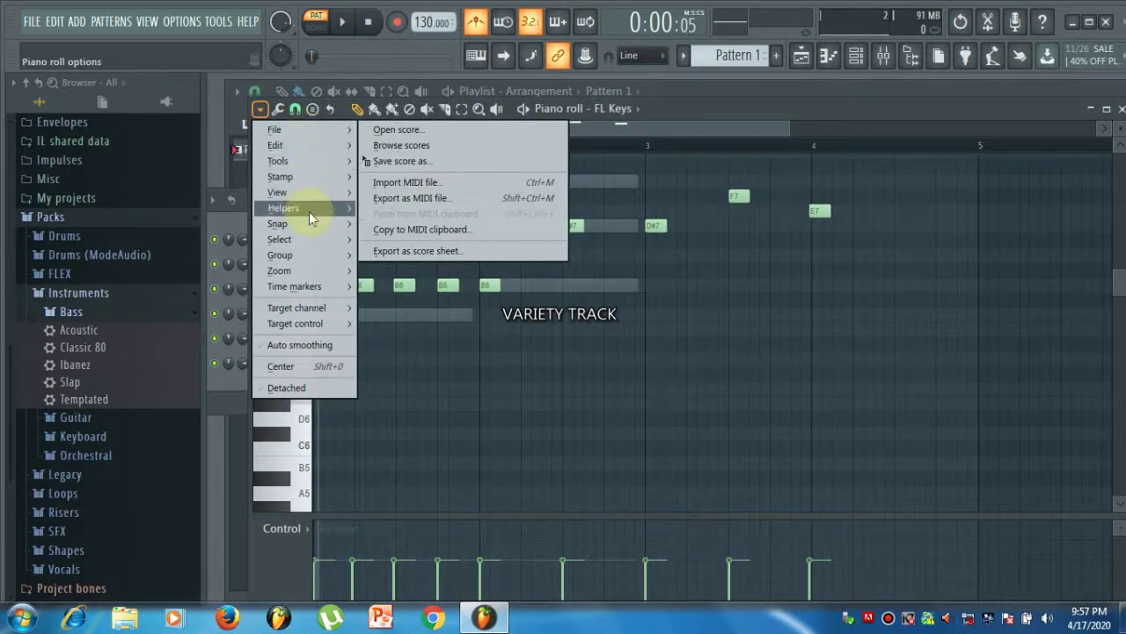
mouse_move(312, 211)
left_click(424, 267)
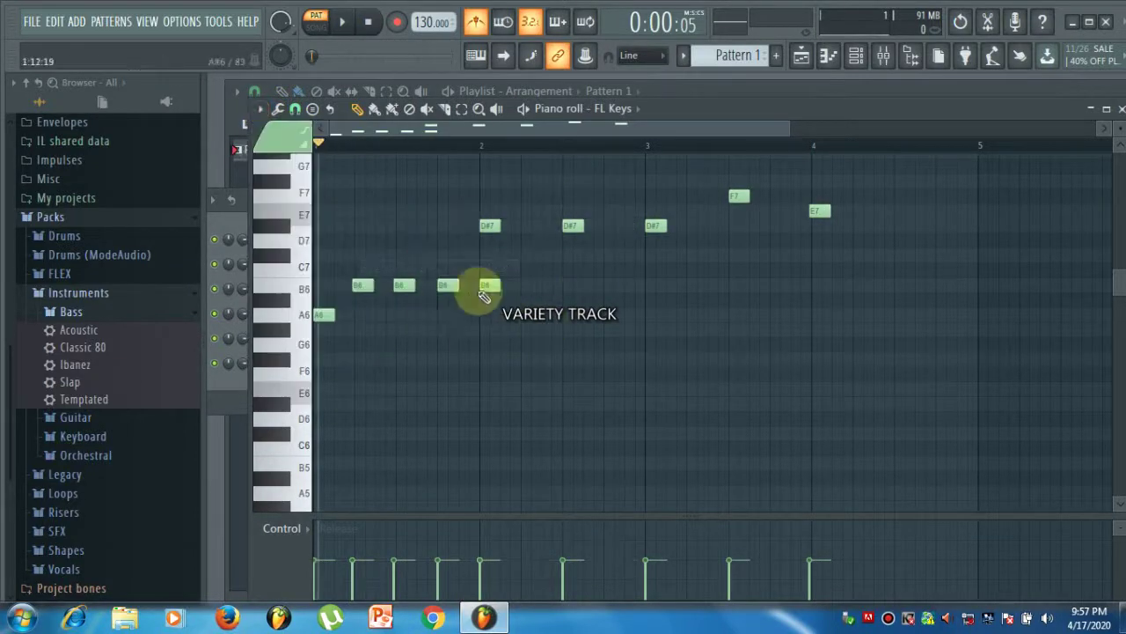
- Check the FL Keys #2 piano roll without ghost notes and return to the piano roll of the first FL Keys channel
left_click(867, 60)
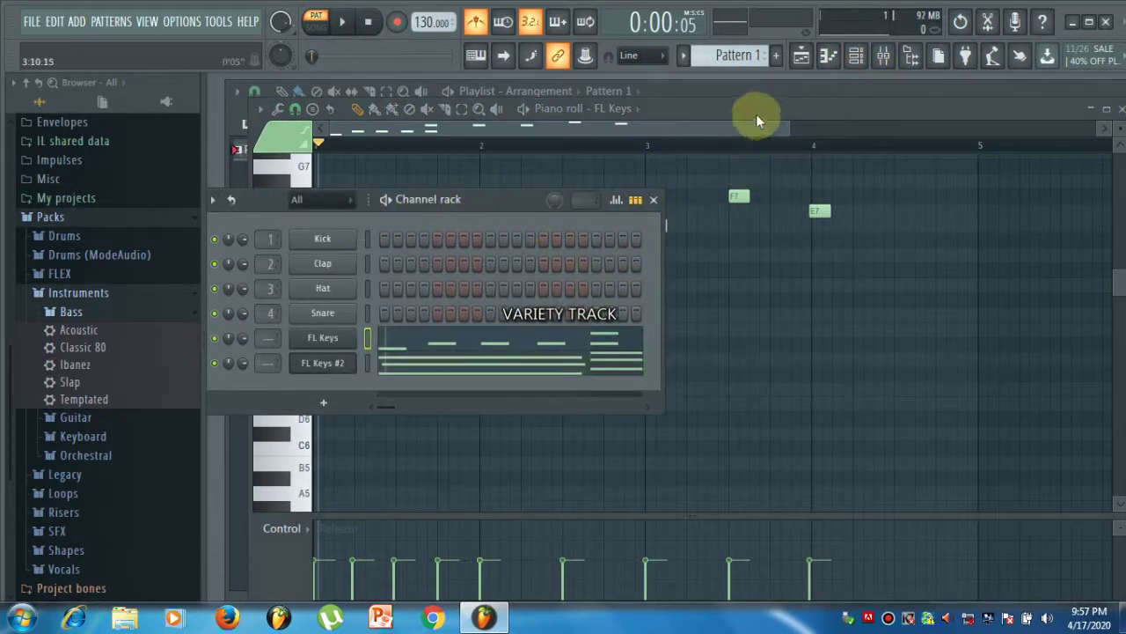
right_click(351, 357)
left_click(381, 360)
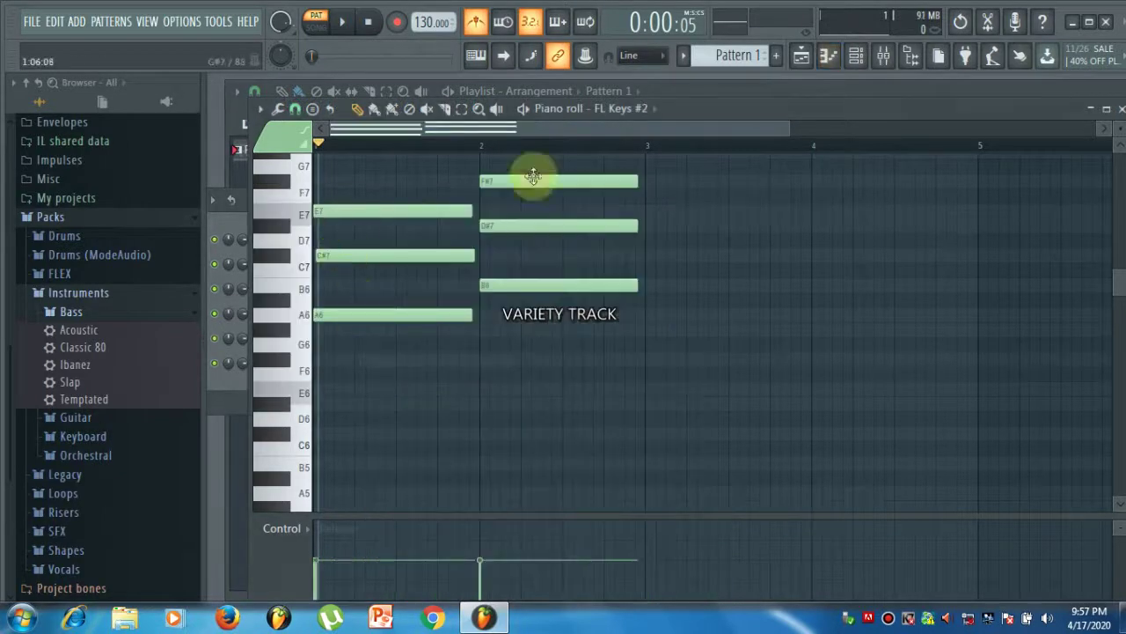
left_click(855, 55)
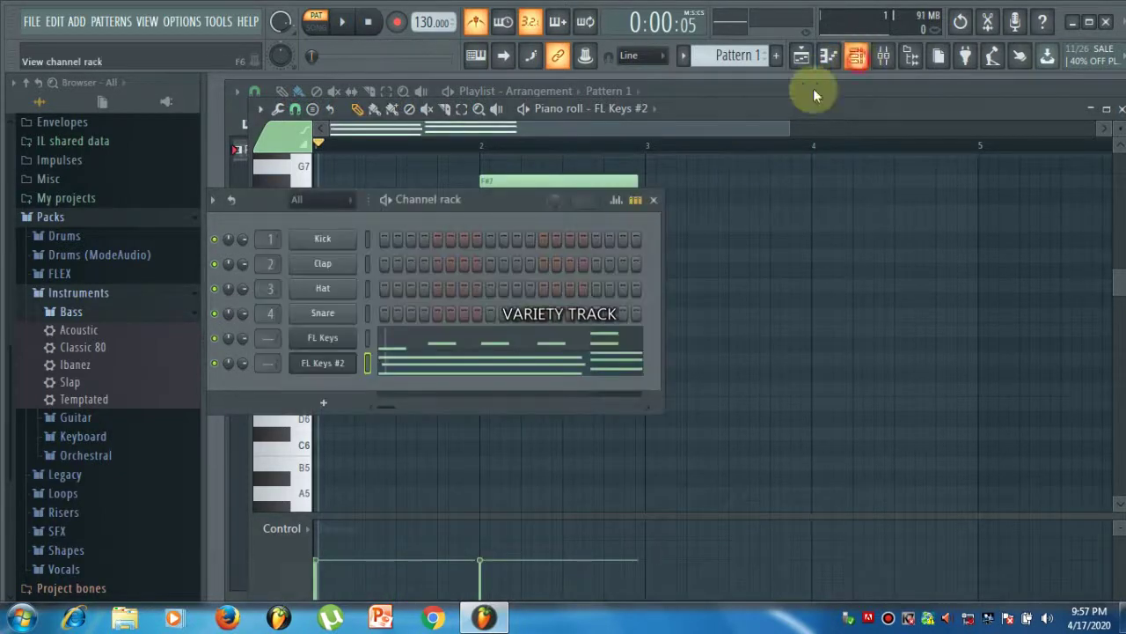
right_click(352, 332)
left_click(380, 338)
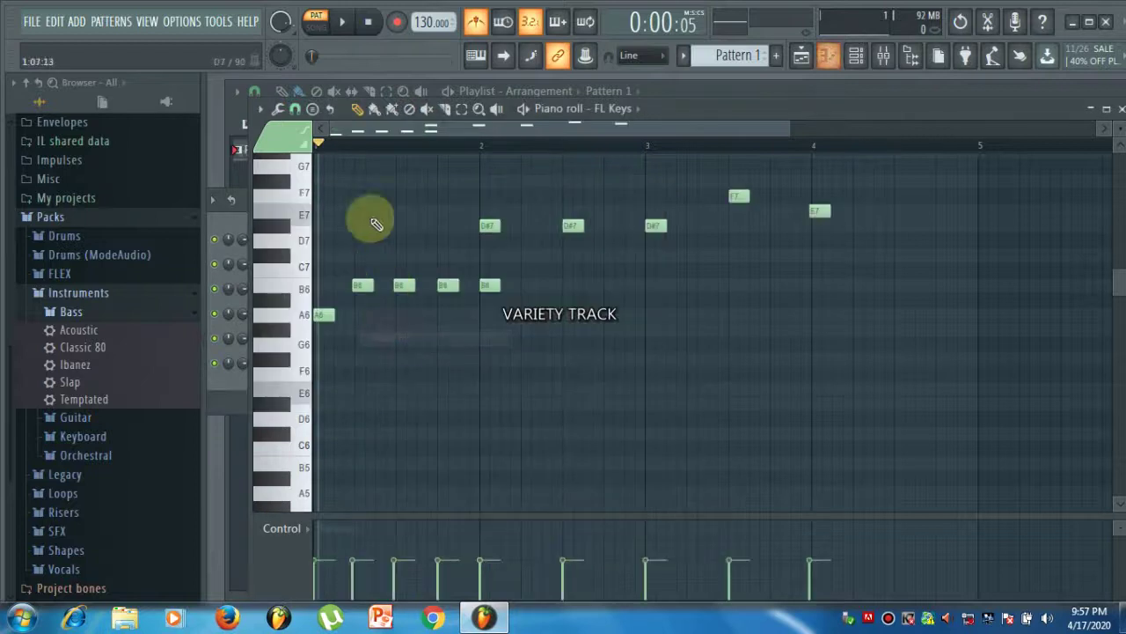
- Turn ghost channels back on so the other channel's notes show behind the FL Keys melody
left_click(259, 109)
mouse_move(314, 208)
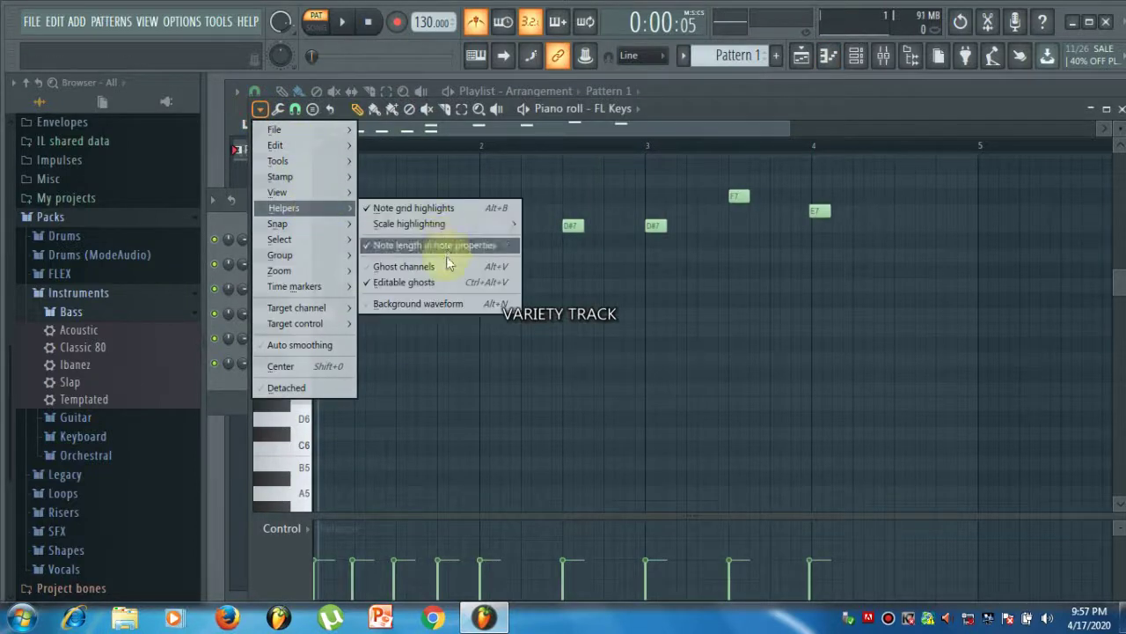
left_click(445, 266)
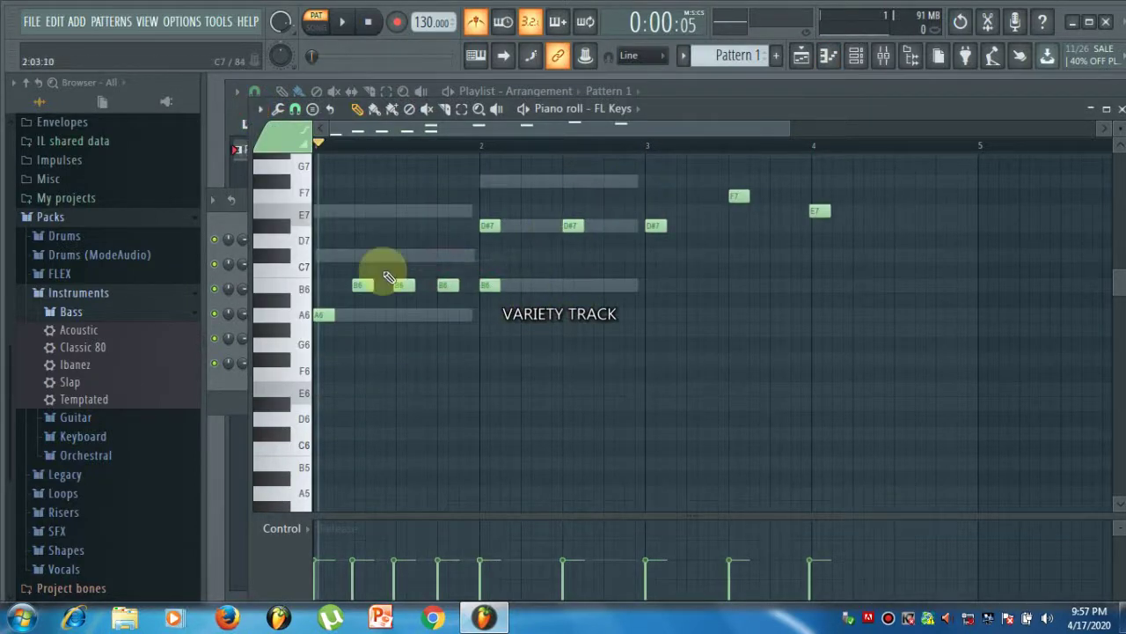
scroll(563, 281, "up", 3)
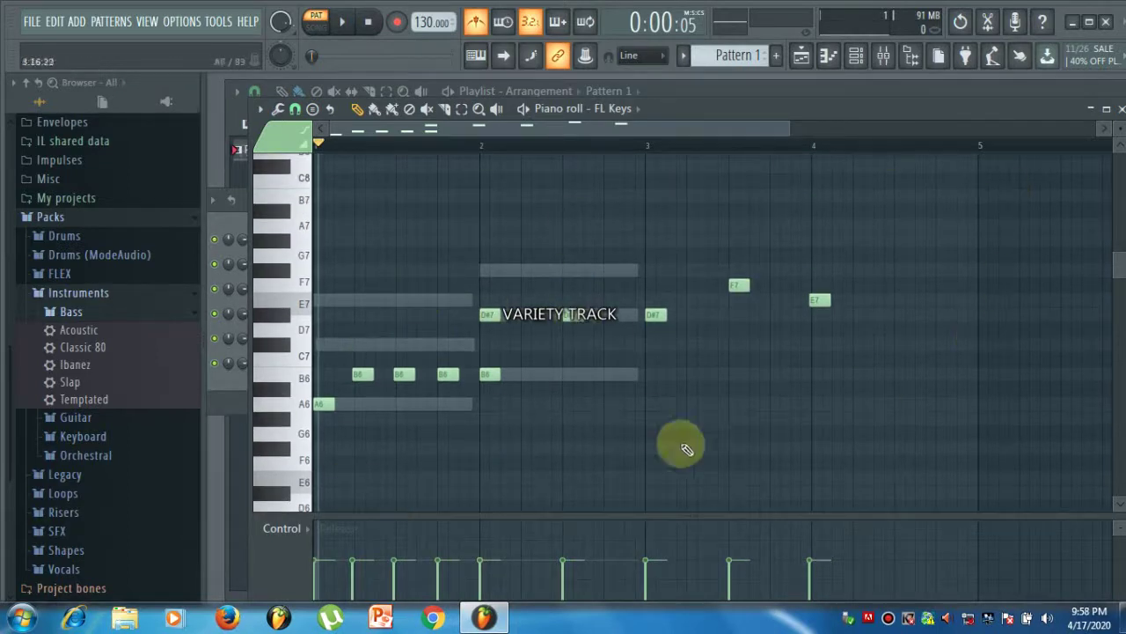
- Bring up the channel rack and reopen the piano roll of the first FL Keys channel
left_click(548, 211)
right_click(610, 206)
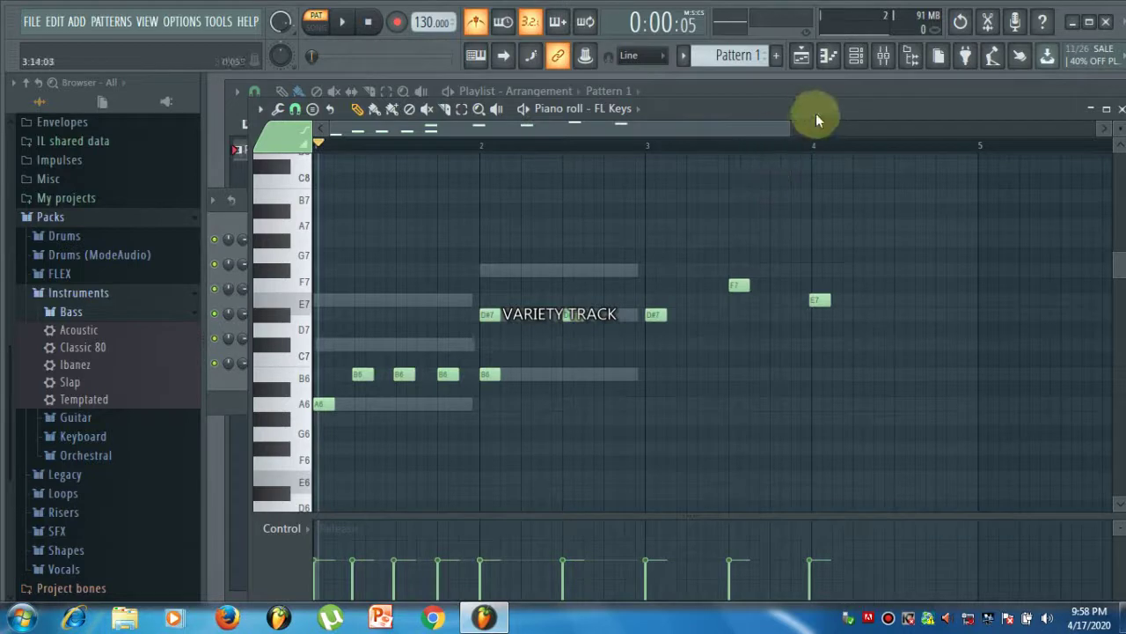
left_click(855, 59)
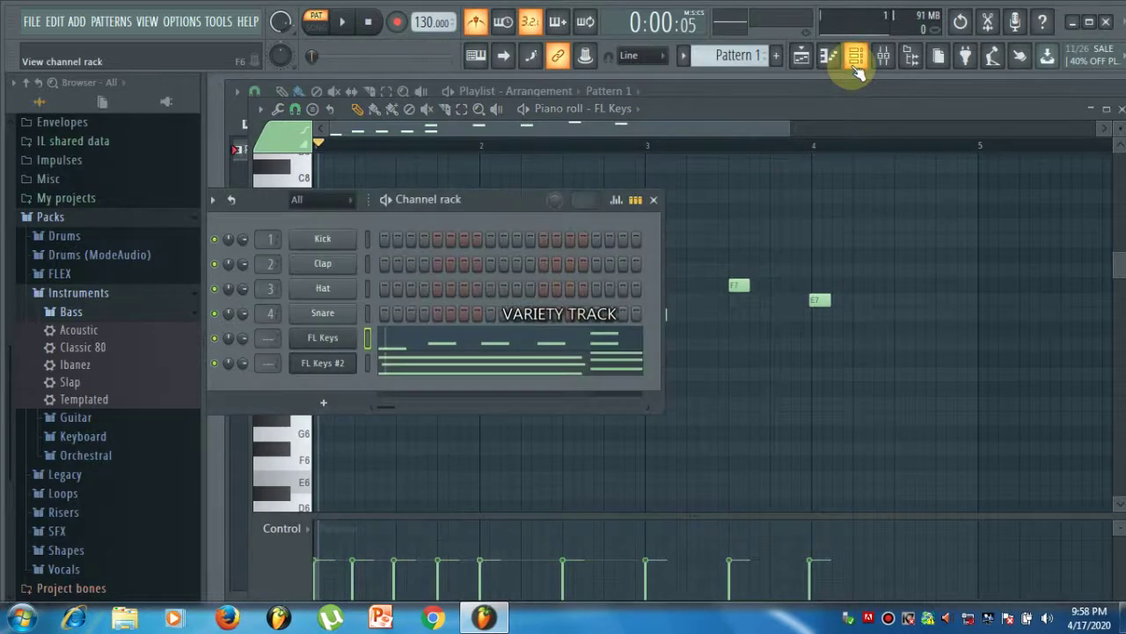
left_click(854, 67)
left_click(853, 67)
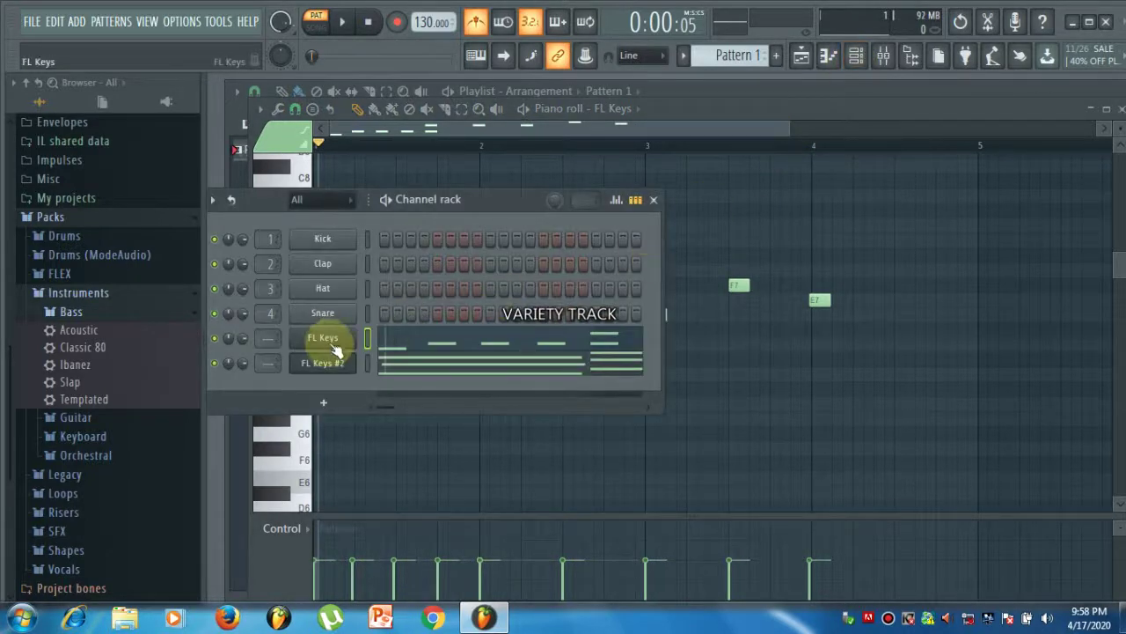
right_click(356, 329)
left_click(424, 334)
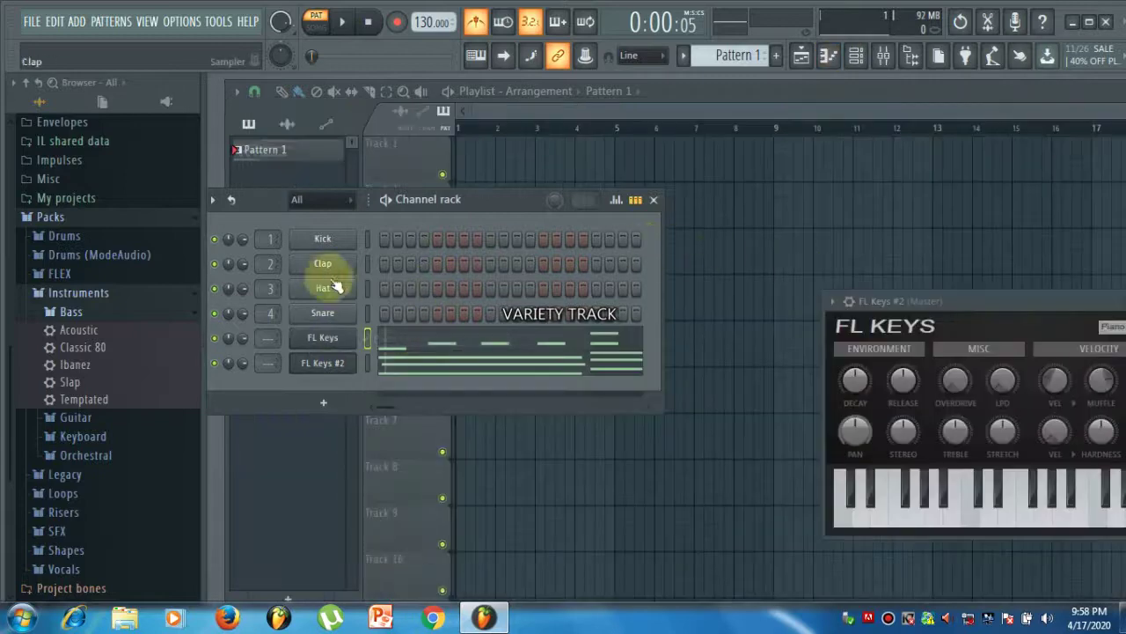
right_click(356, 330)
left_click(410, 338)
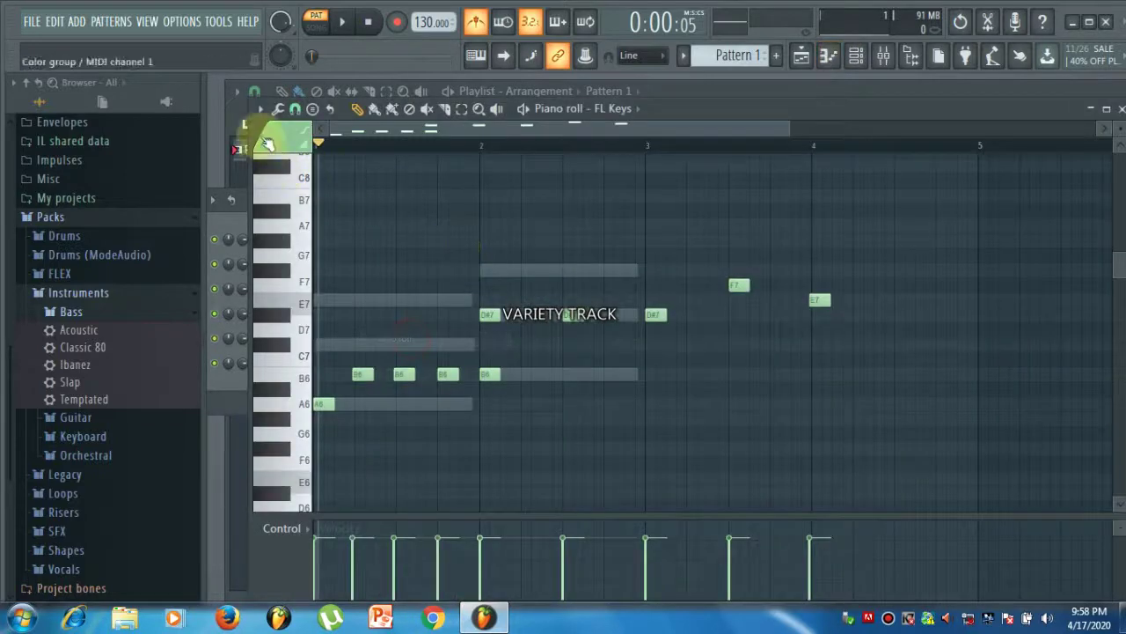
- Look through the piano roll's snap, stamp, view, group and time marker options
left_click(259, 108)
mouse_move(305, 213)
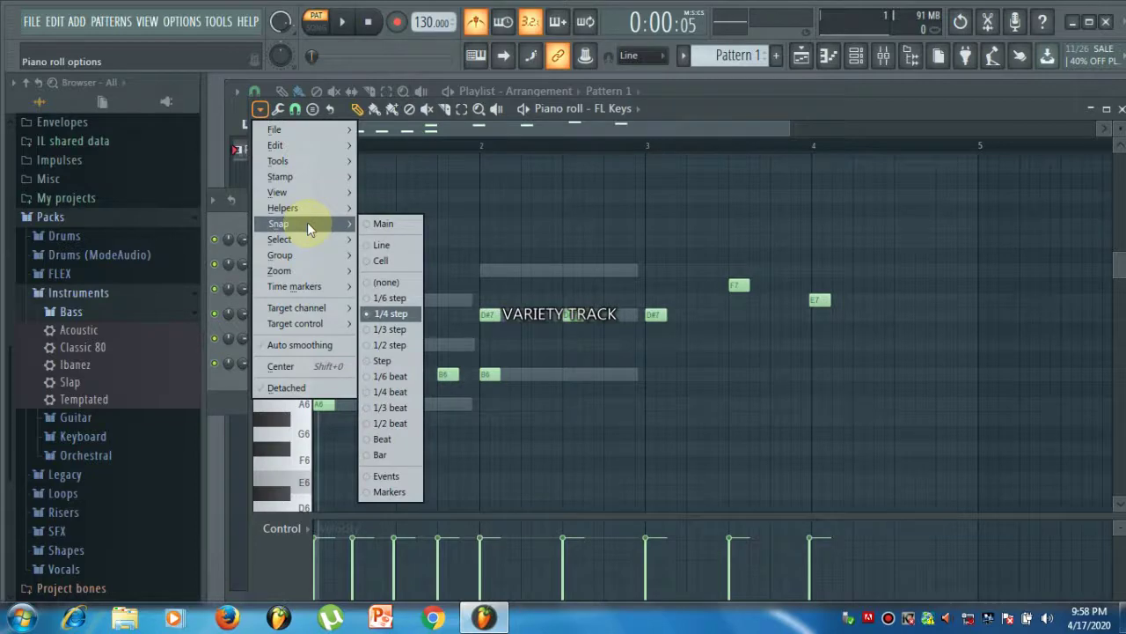
left_click(313, 109)
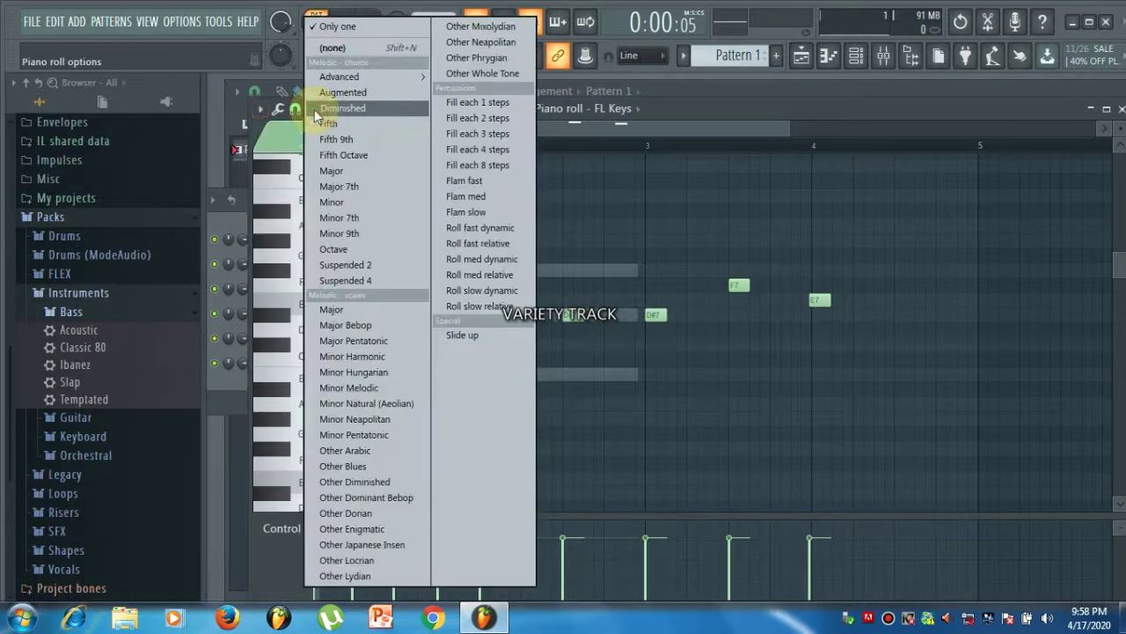
left_click(851, 108)
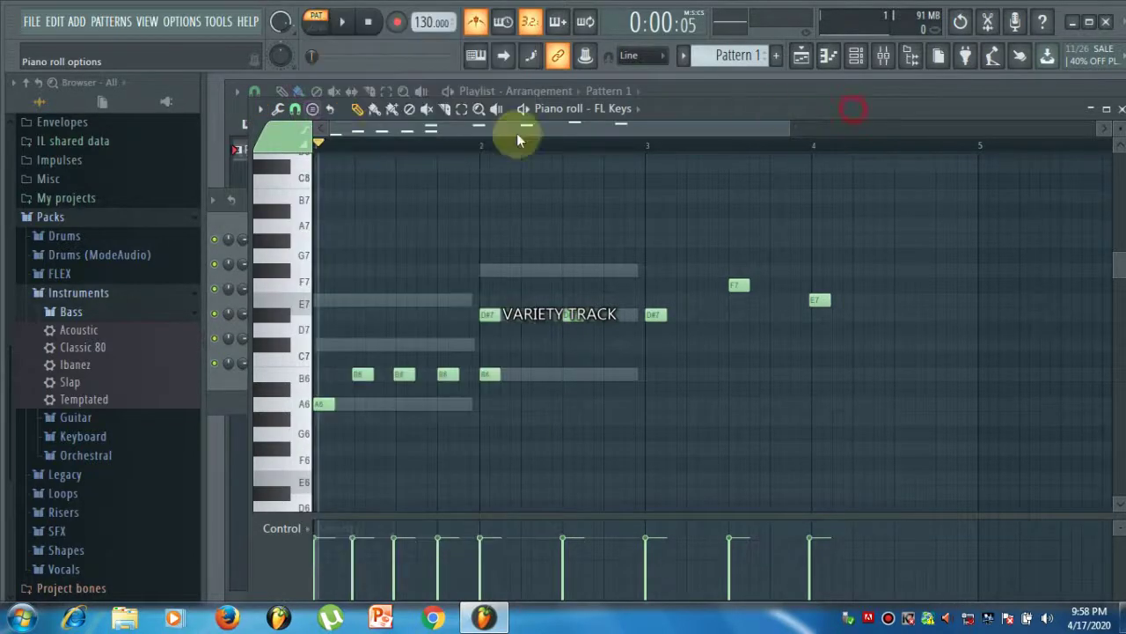
left_click(295, 109)
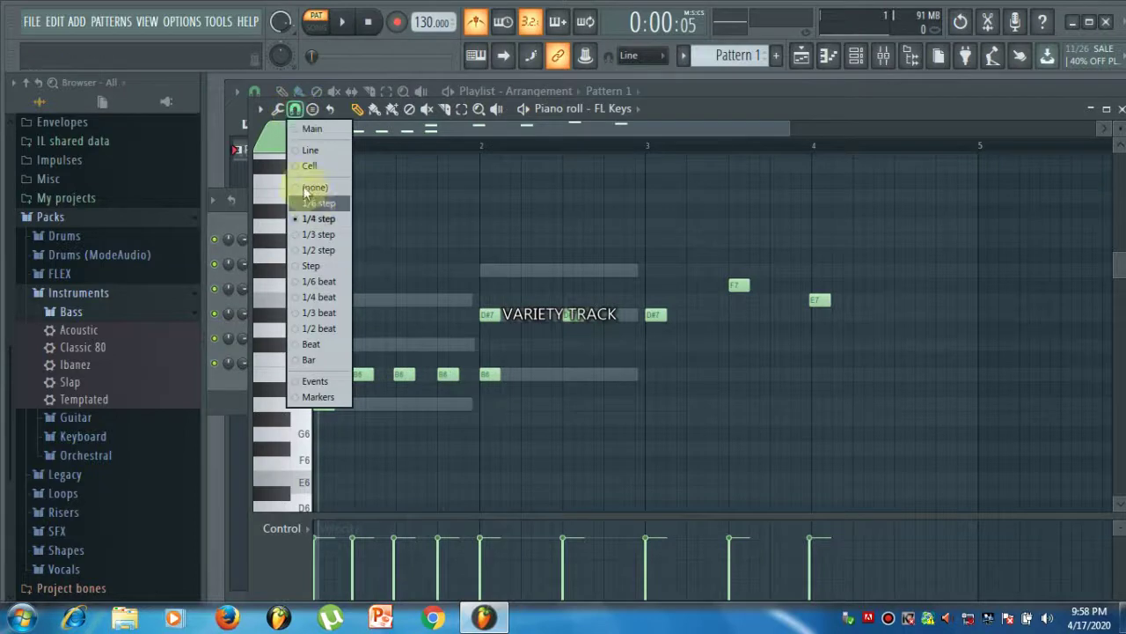
left_click(261, 109)
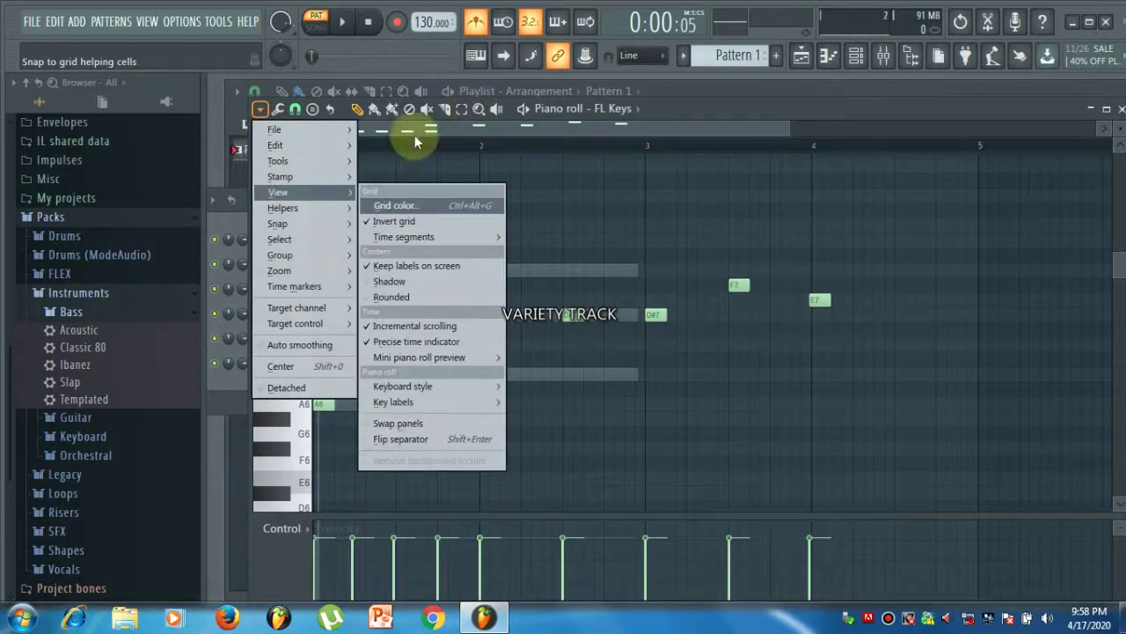
mouse_move(306, 256)
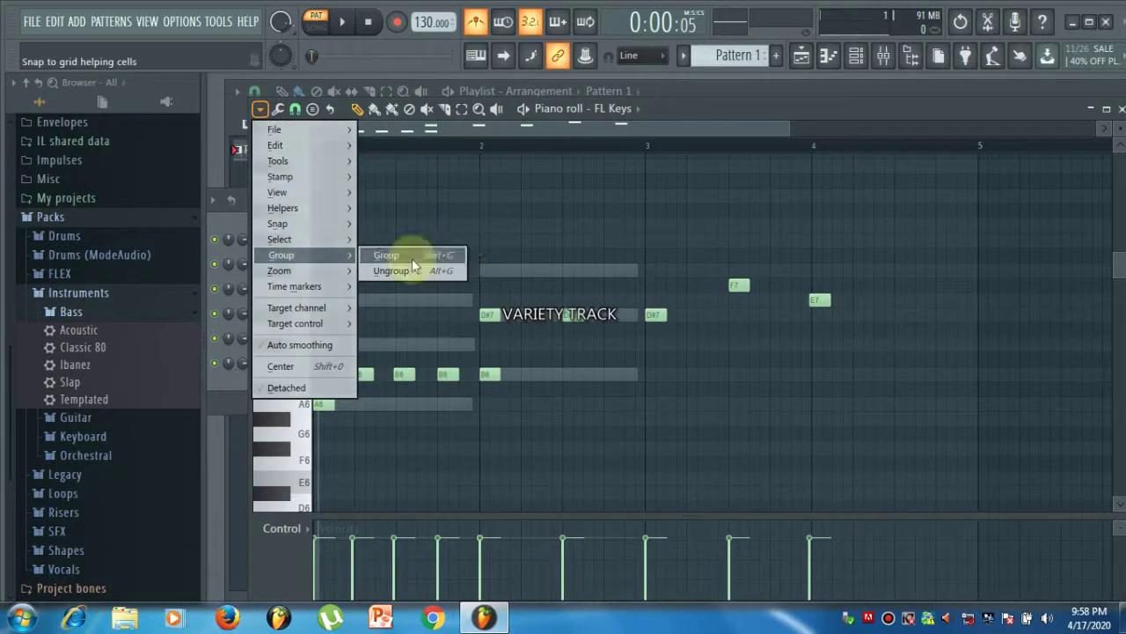
mouse_move(333, 280)
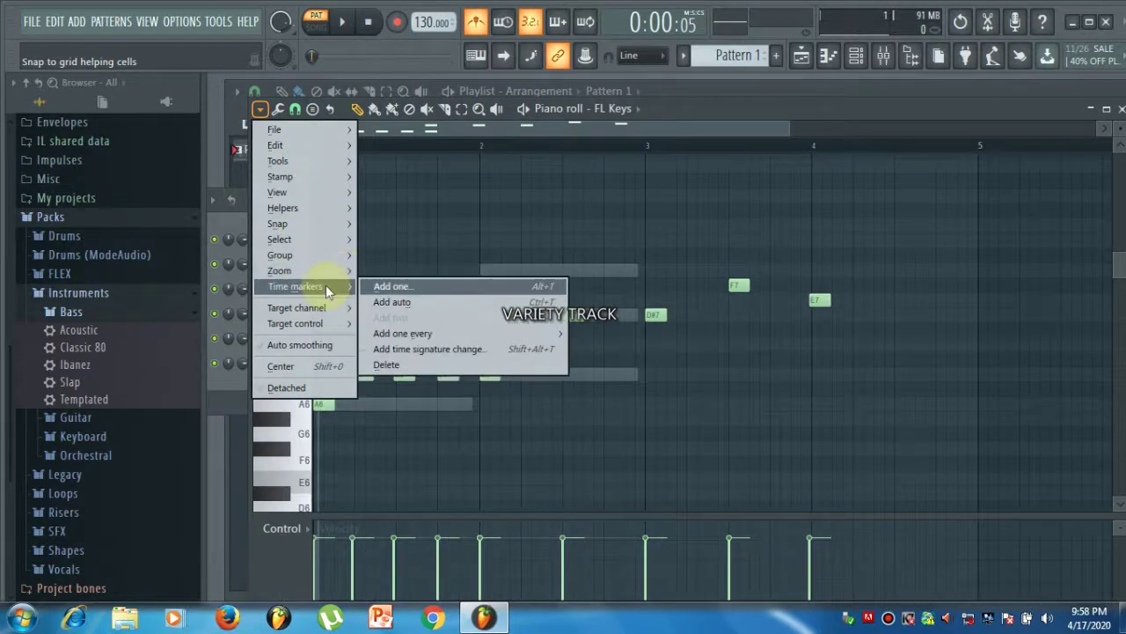
left_click(797, 251)
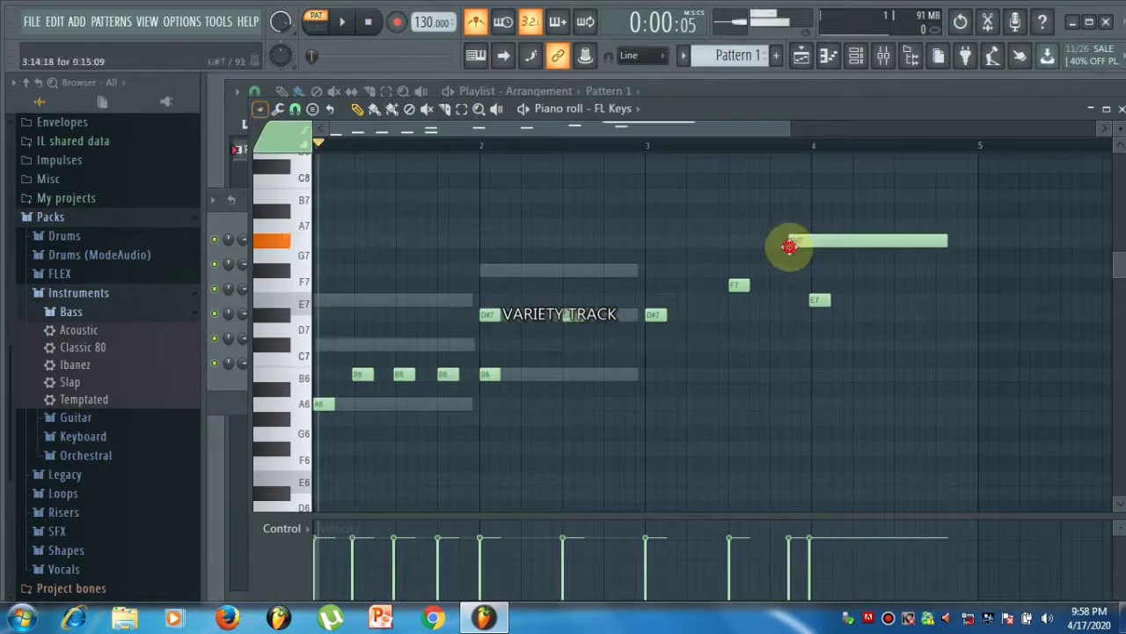
- Select all the melody notes, look over the edit commands available for them, and clear the selection
left_click(461, 109)
left_click_drag(352, 224, 322, 224)
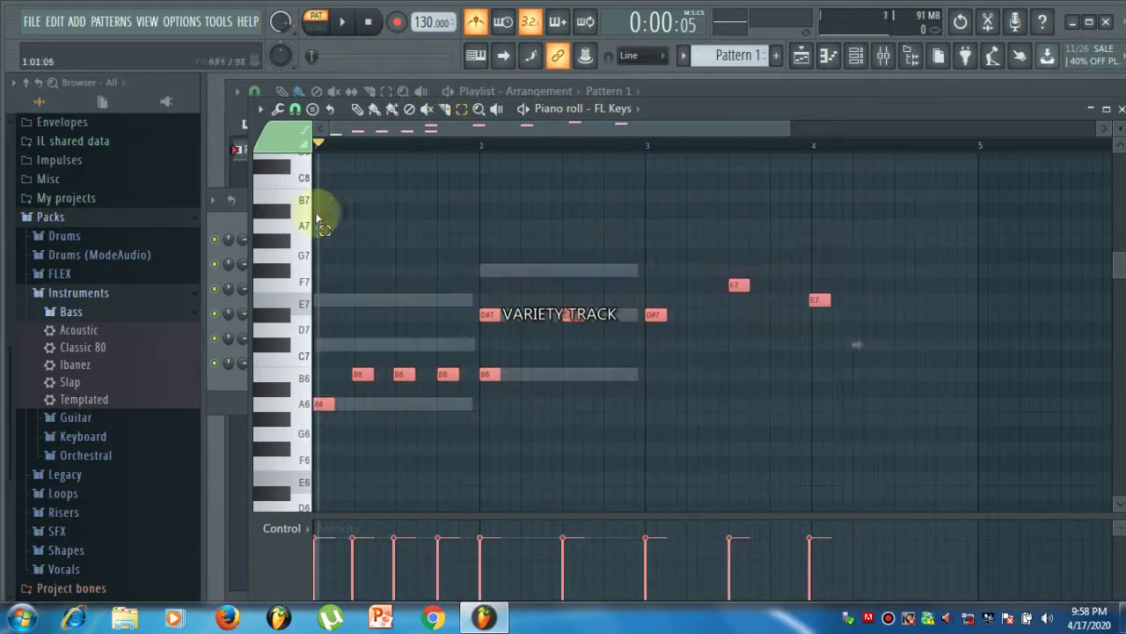
left_click(261, 108)
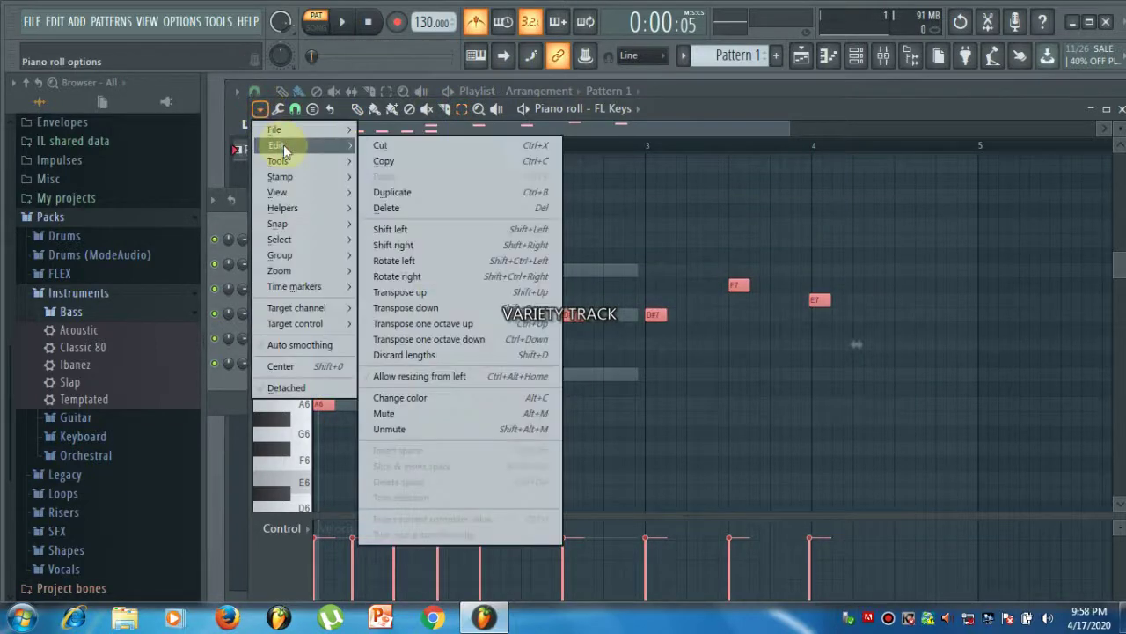
left_click(968, 264)
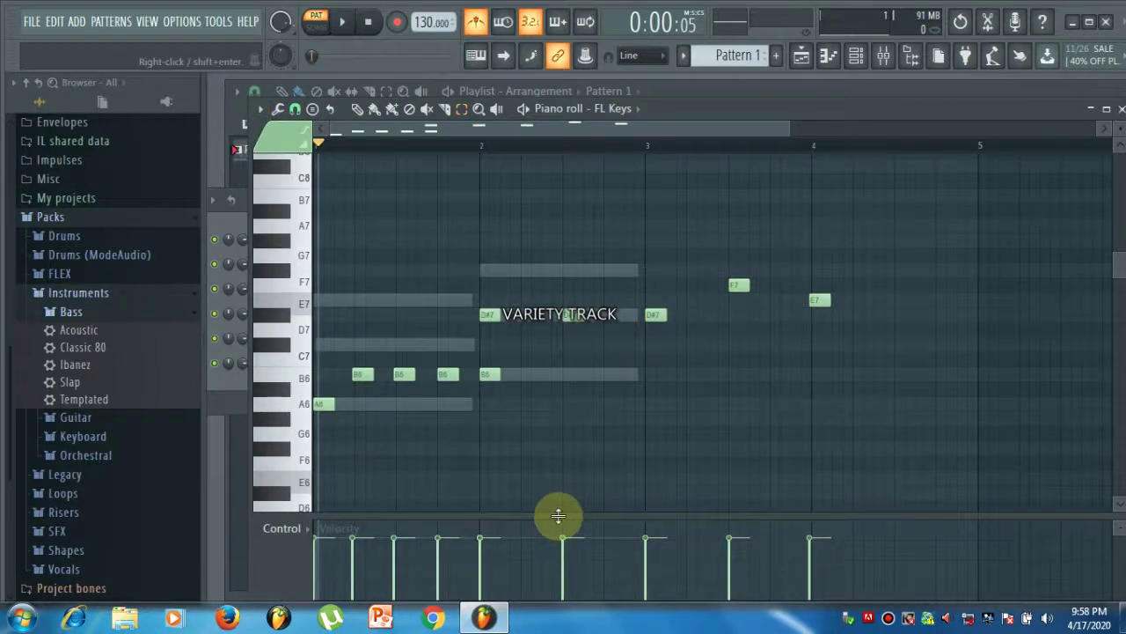
- Enlarge the control lane and, with the pattern playing, draw lower, uneven velocities for the notes from A6 to the start of bar 2
left_click_drag(558, 515, 558, 414)
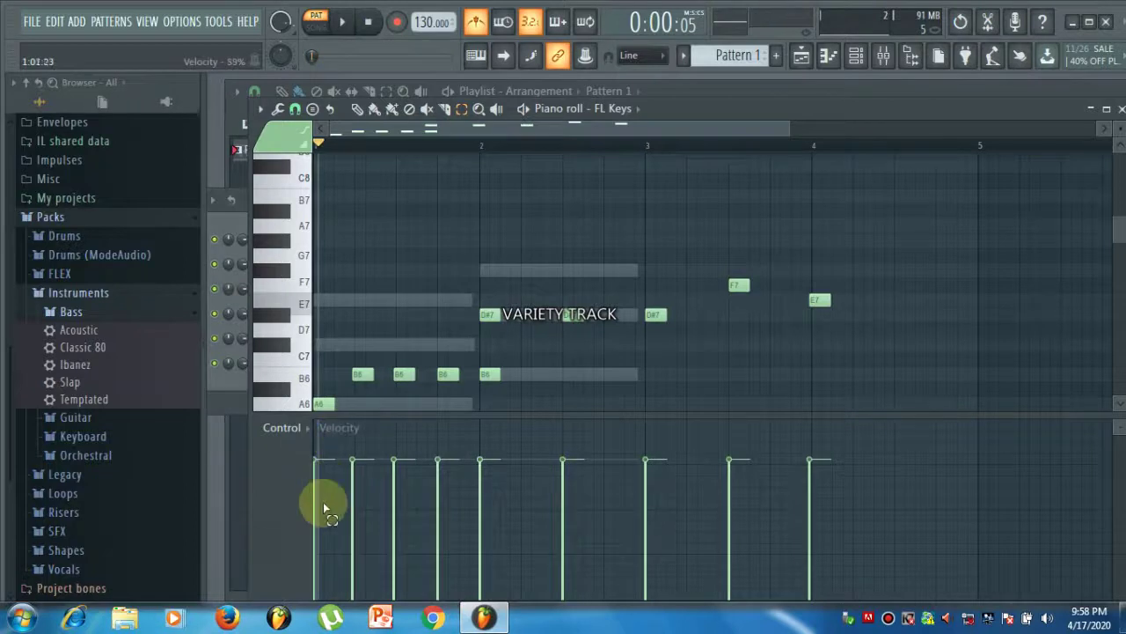
left_click(358, 108)
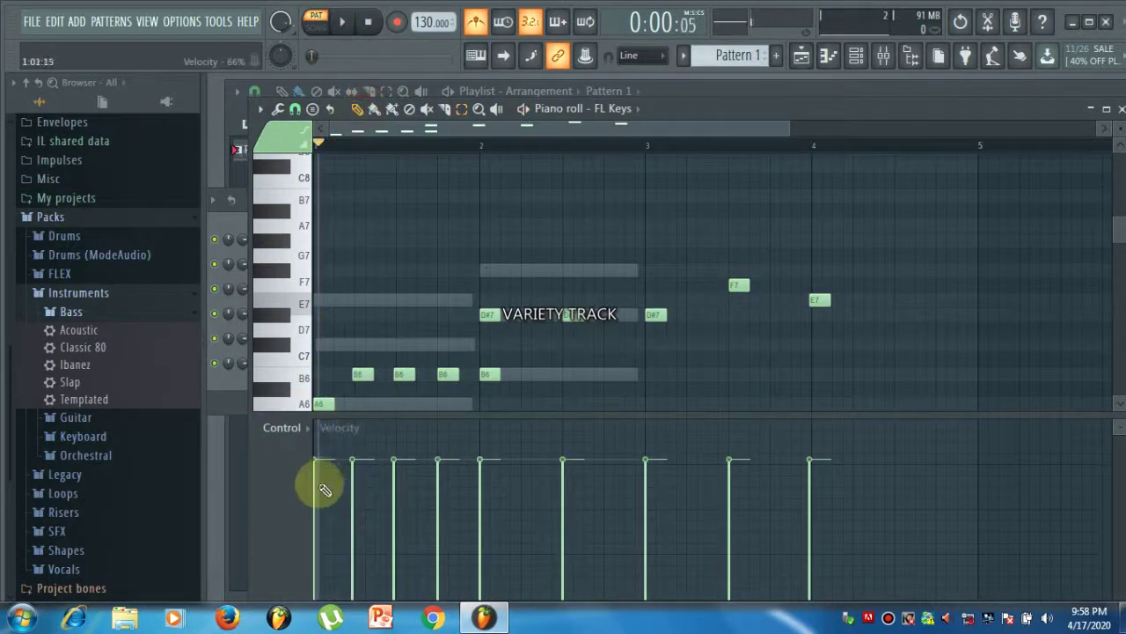
key("space")
mouse_move(323, 541)
left_mouse_down()
mouse_move(322, 573)
mouse_move(365, 534)
mouse_move(355, 528)
mouse_move(428, 516)
mouse_move(495, 529)
mouse_move(485, 520)
mouse_move(485, 573)
mouse_move(506, 572)
left_mouse_up()
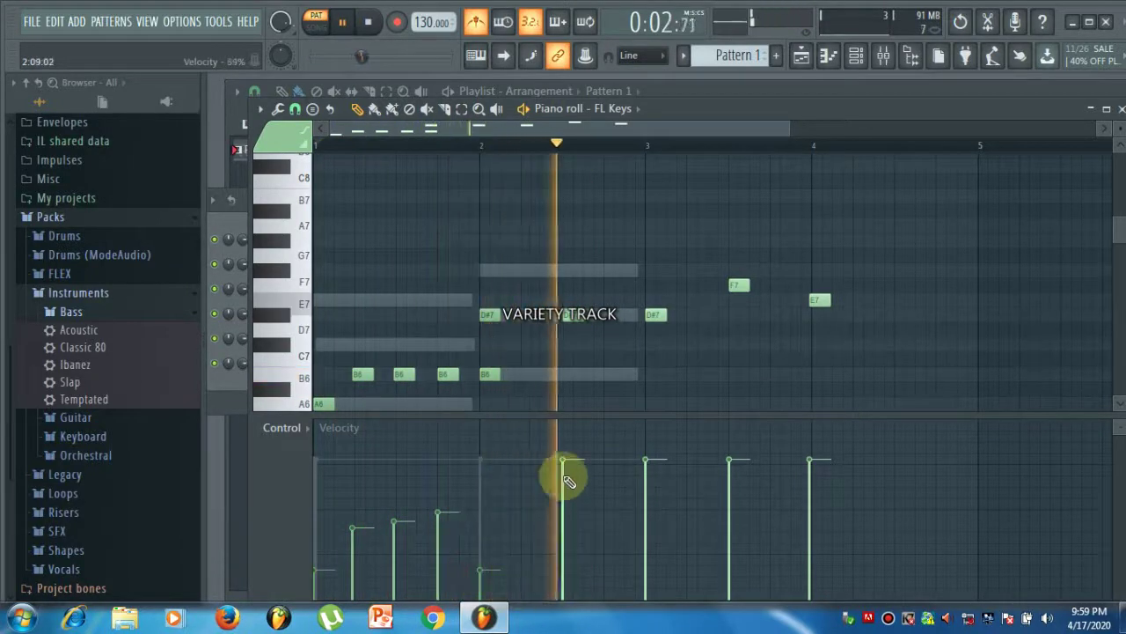
- Raise the velocity of the second D#7 note, lower the third D#7 and F7, and raise the final E7
left_click(564, 426)
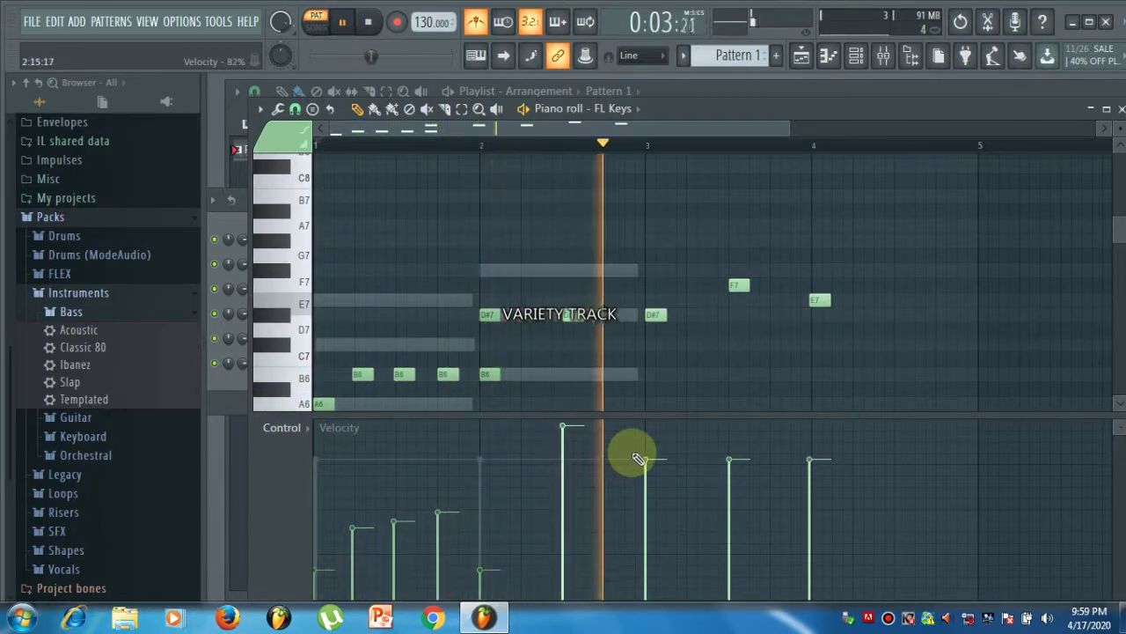
left_click(648, 502)
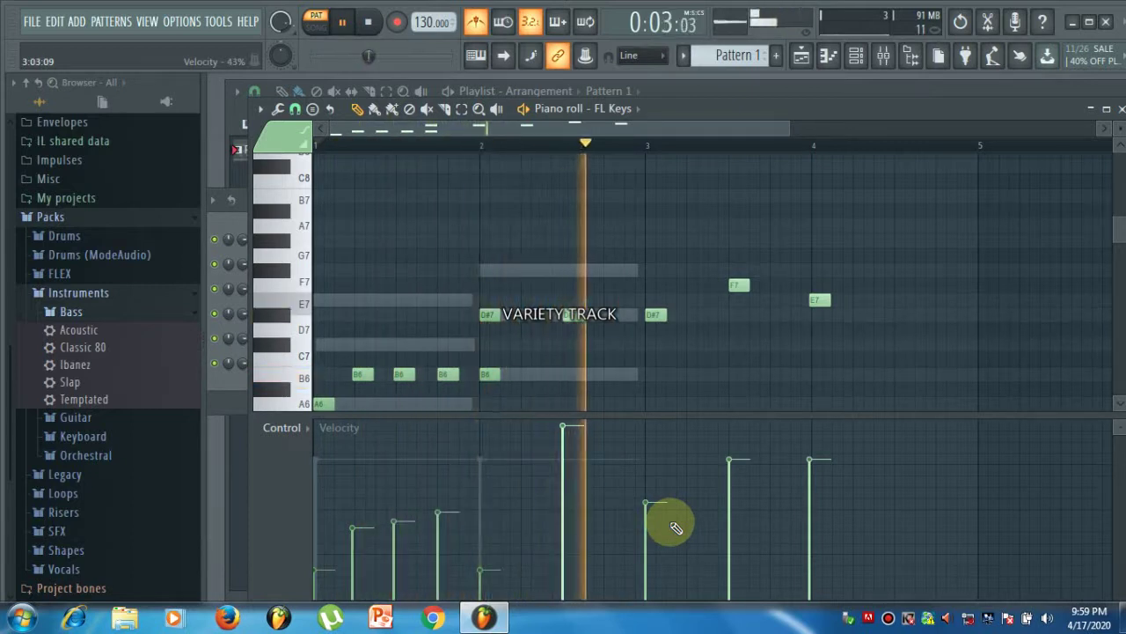
key("space")
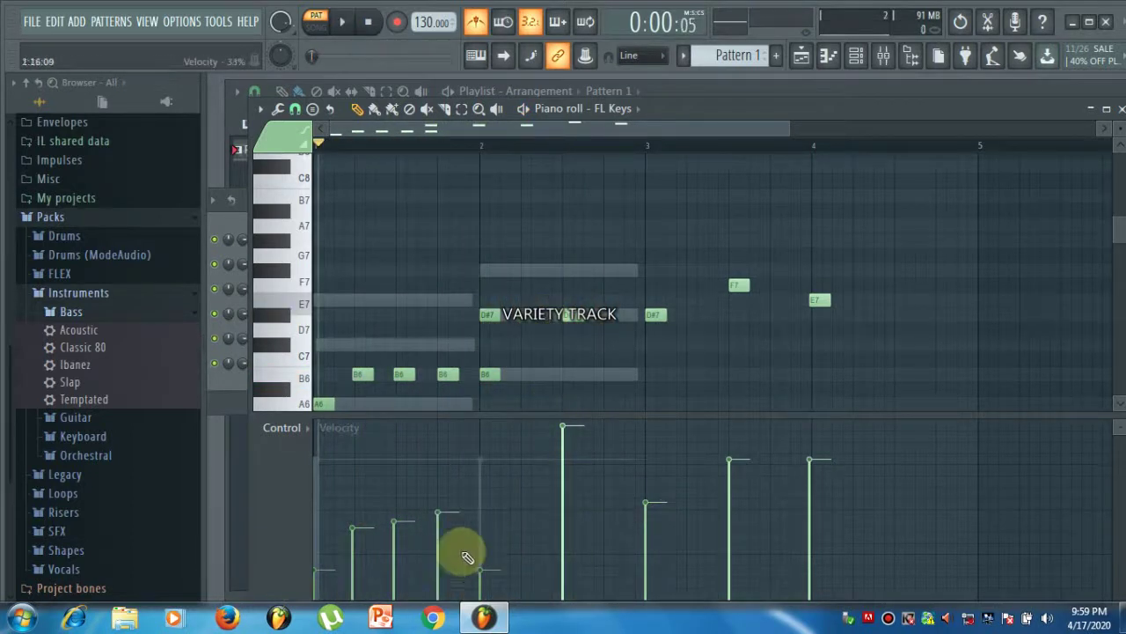
left_click(728, 487)
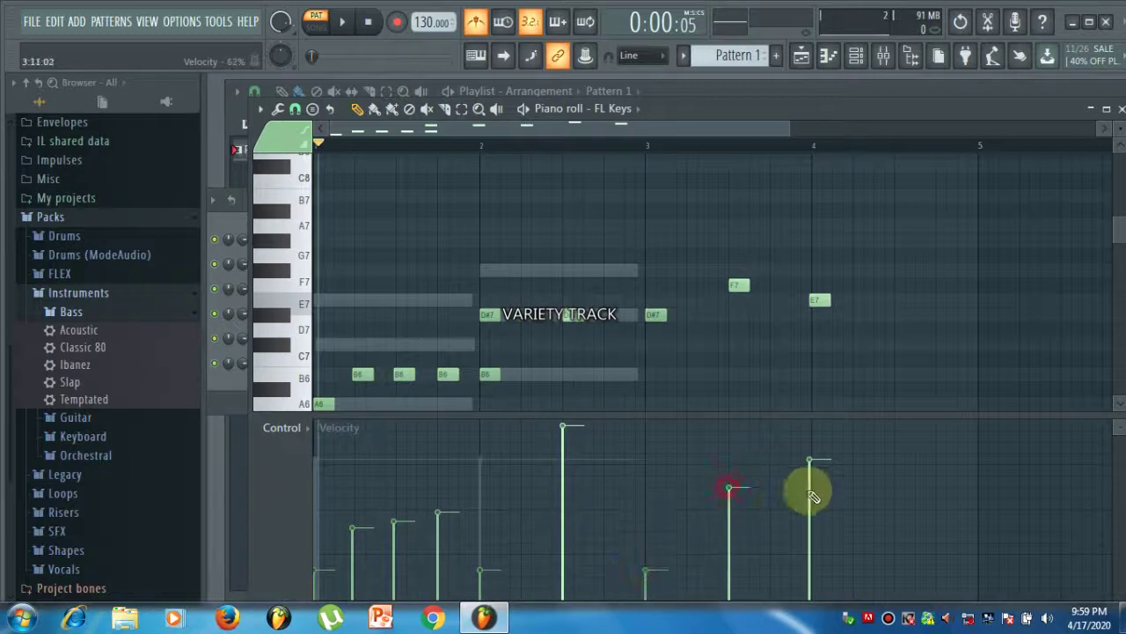
left_click(785, 433)
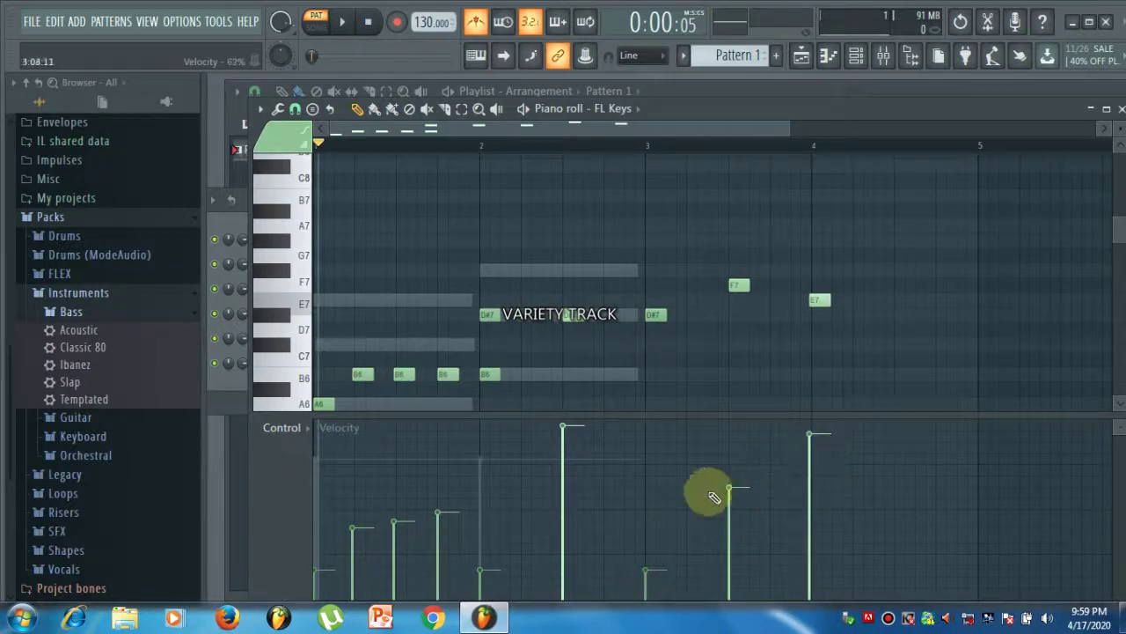
- Switch the control lane to note pan and play the pattern briefly
left_click(301, 433)
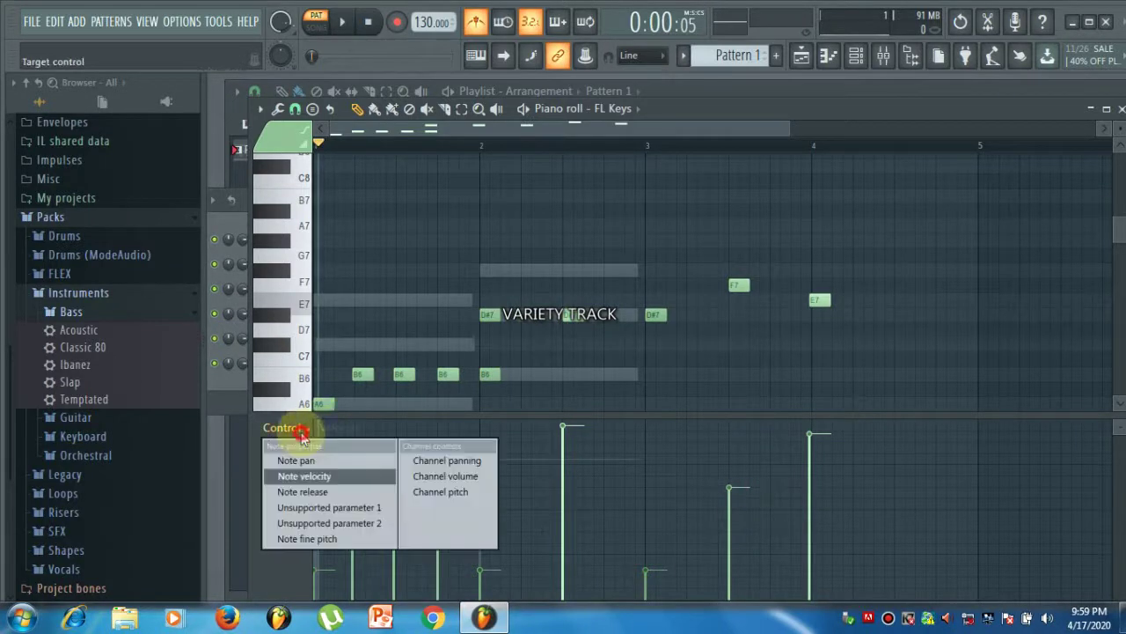
left_click(320, 464)
key("space")
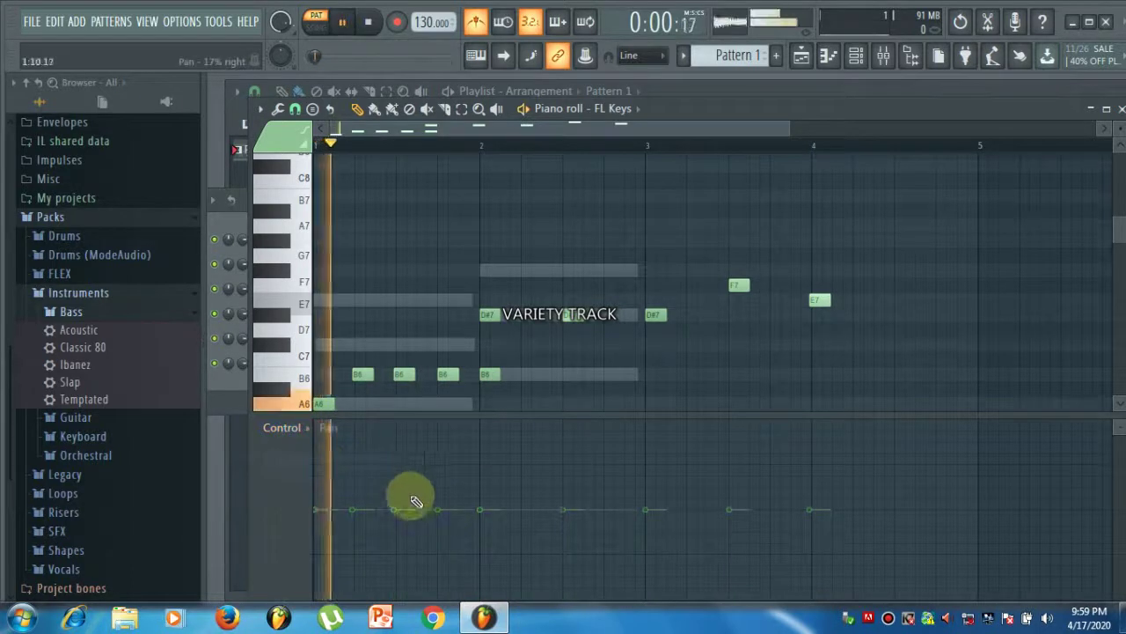
left_click(307, 430)
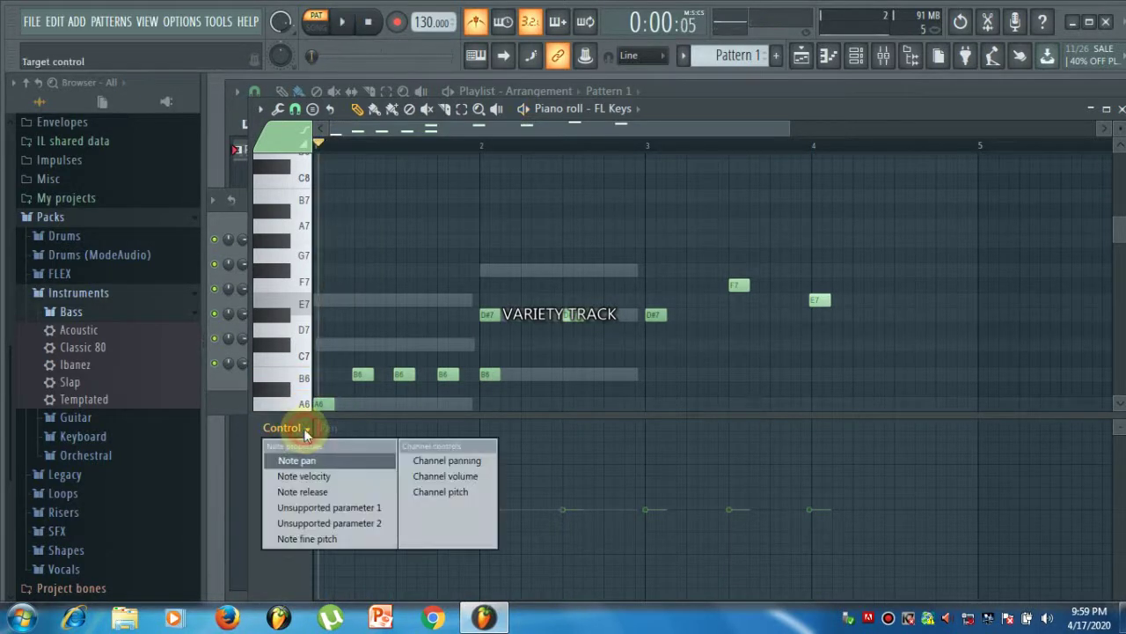
left_click(304, 431)
key("space")
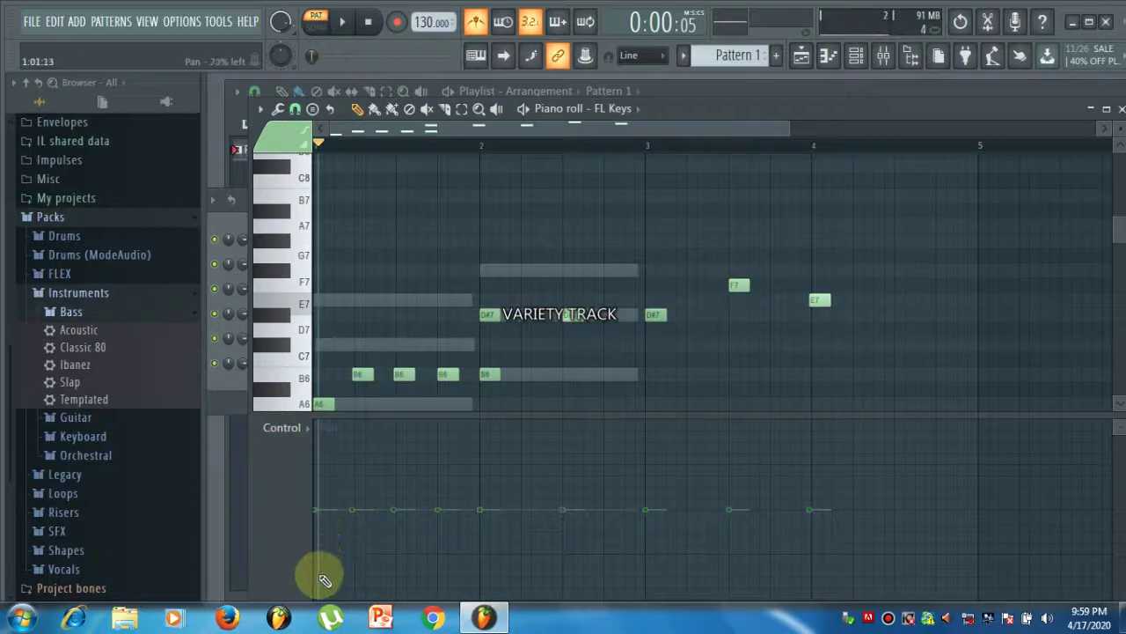
- Pan the melody notes alternately left and right, starting with the first A6 note on the left
left_click_drag(339, 557, 351, 464)
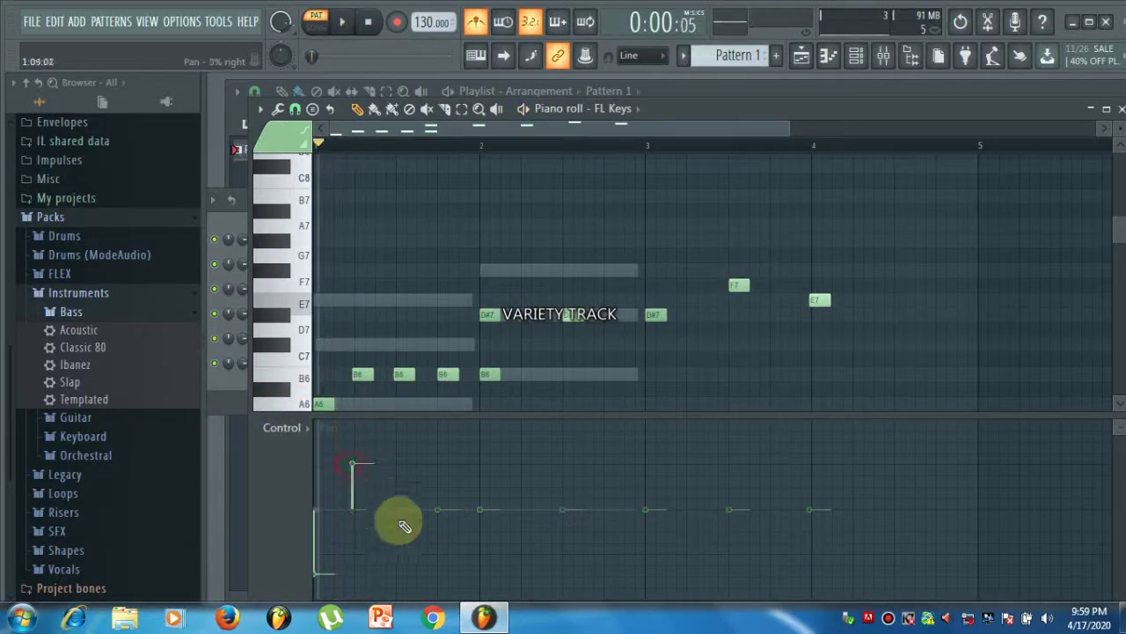
left_click(395, 578)
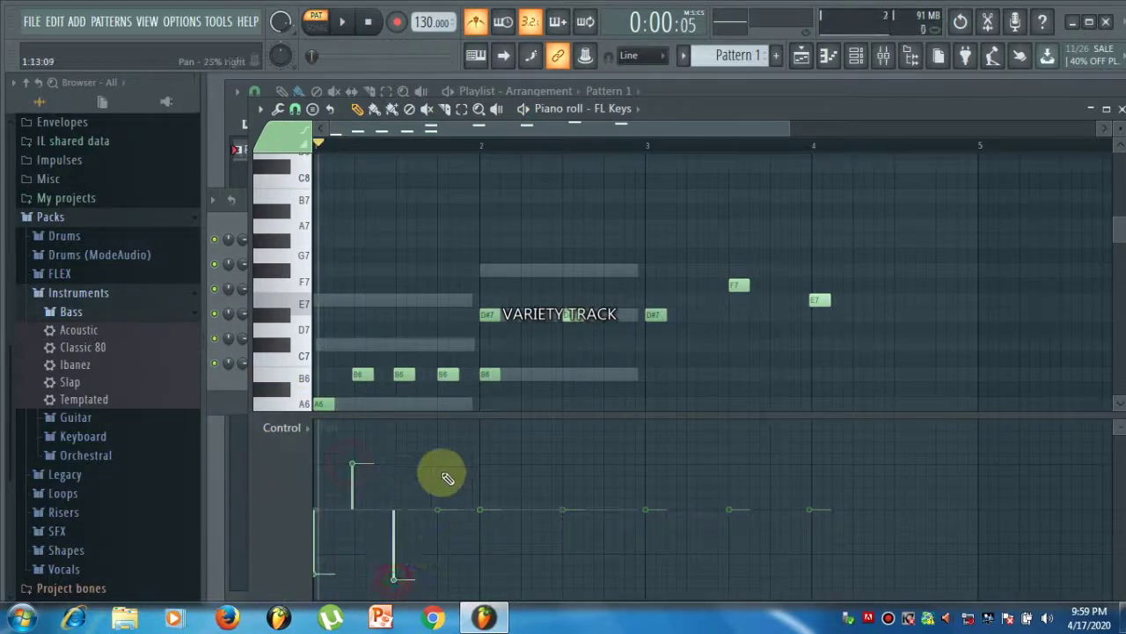
left_click(480, 578)
left_click(563, 464)
left_click(646, 580)
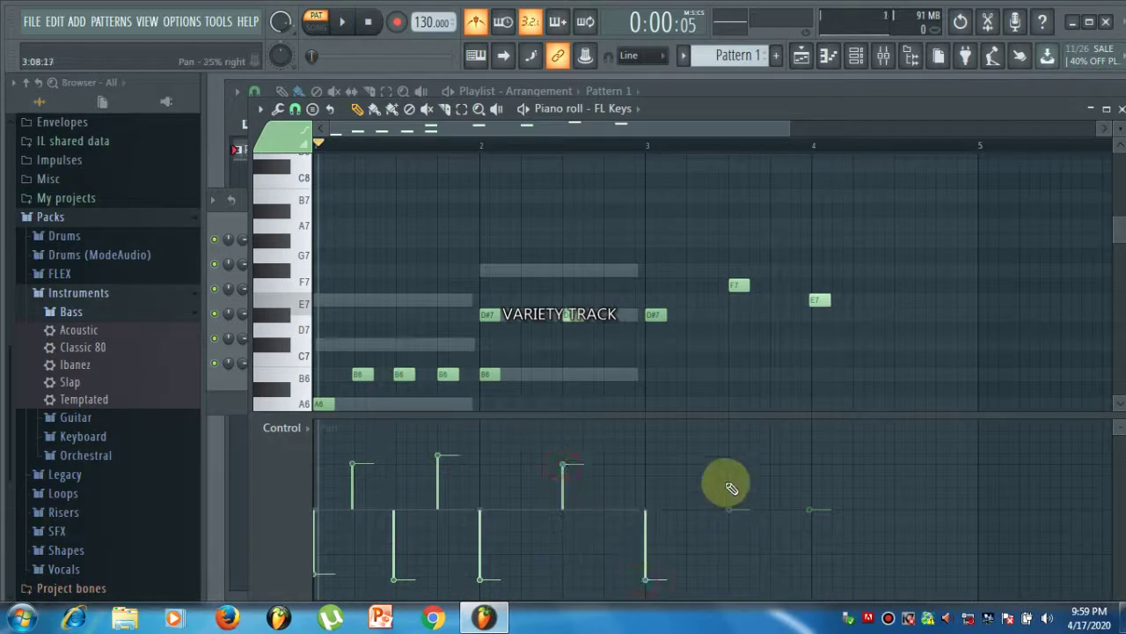
- Play the panned melody and replay it with the metronome turned off
key("space")
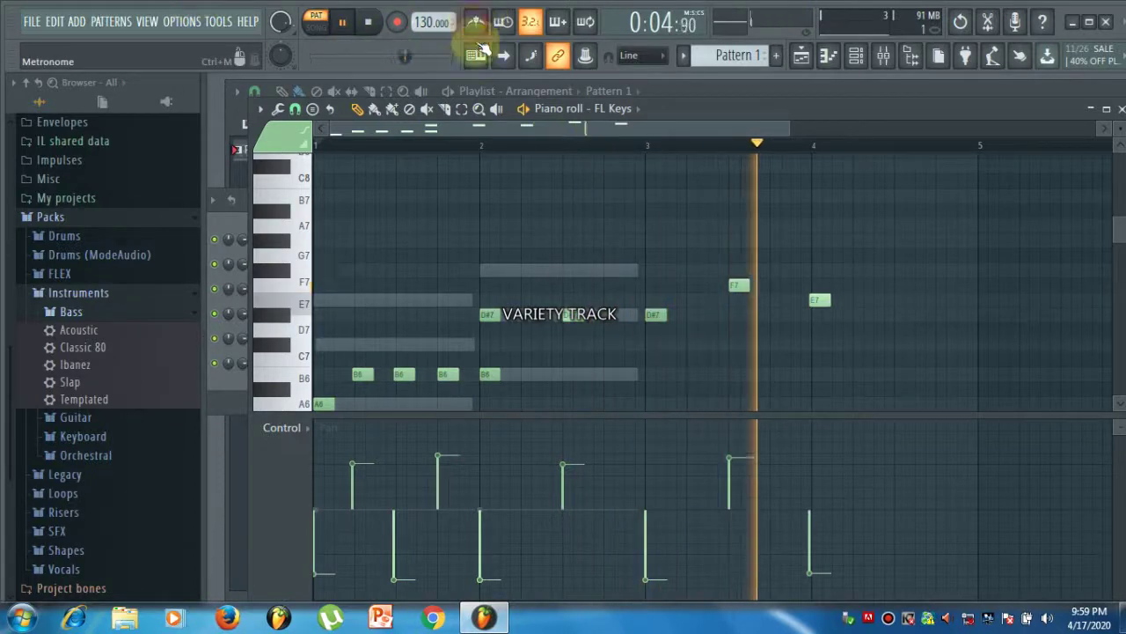
key("space")
key("space")
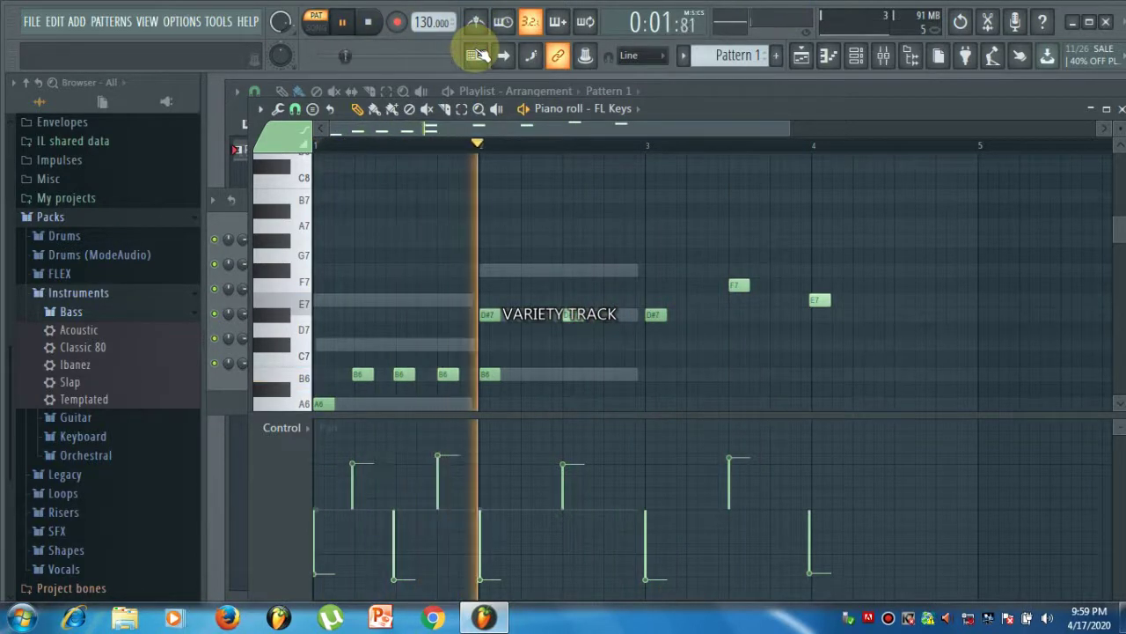
key("space")
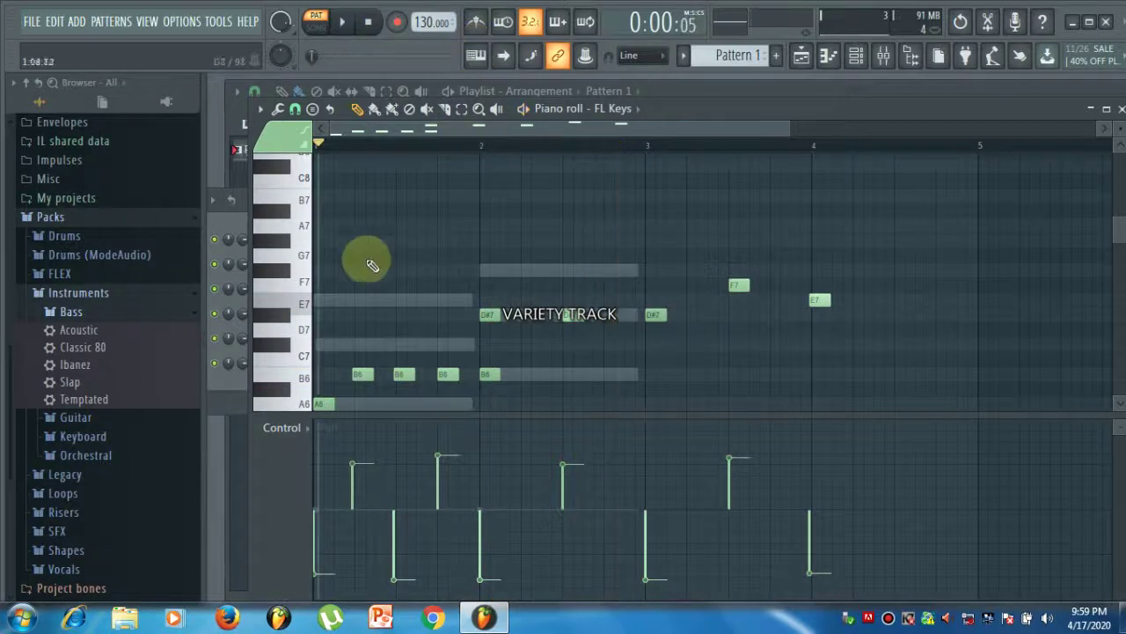
- Look over the target controls, pan the F7 note further right, and collapse the control lane
left_click(298, 429)
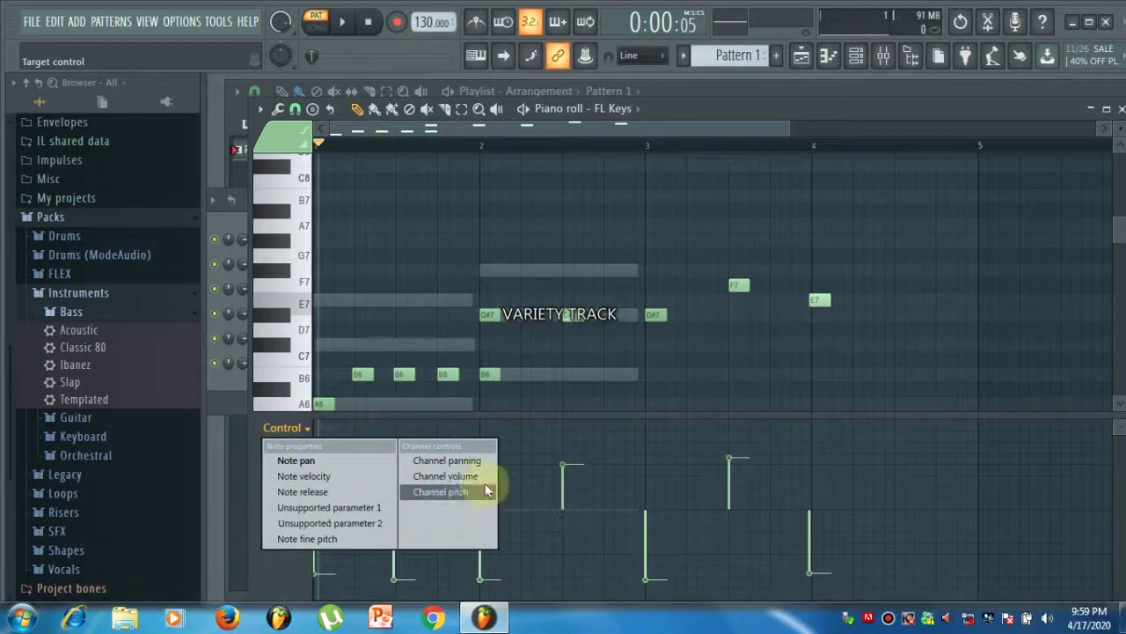
left_click(762, 443)
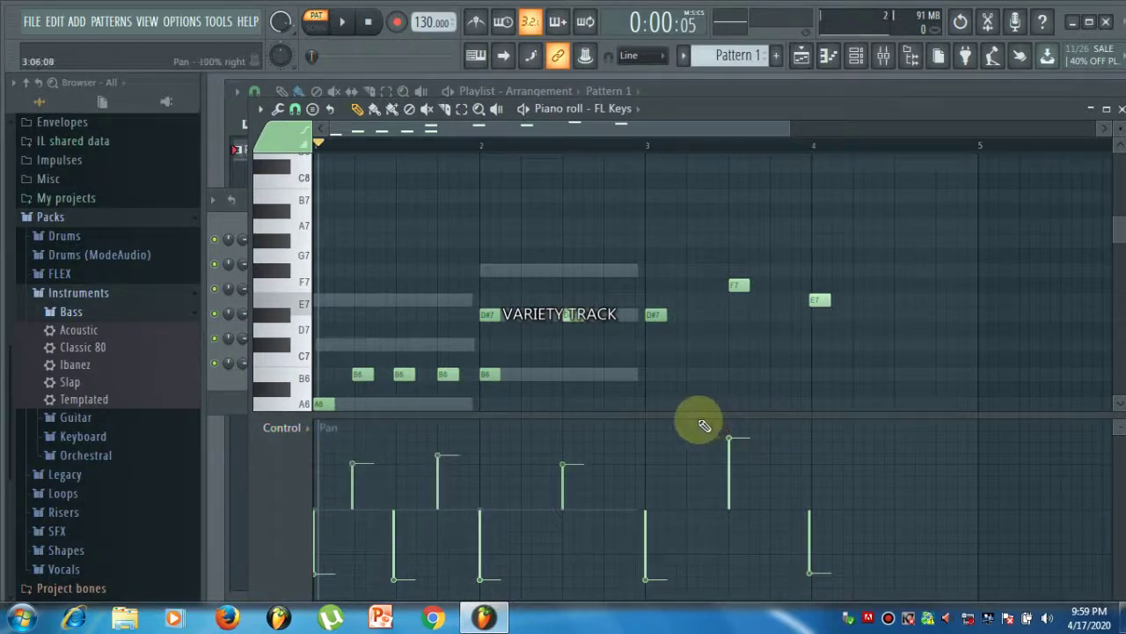
left_click_drag(693, 416, 674, 622)
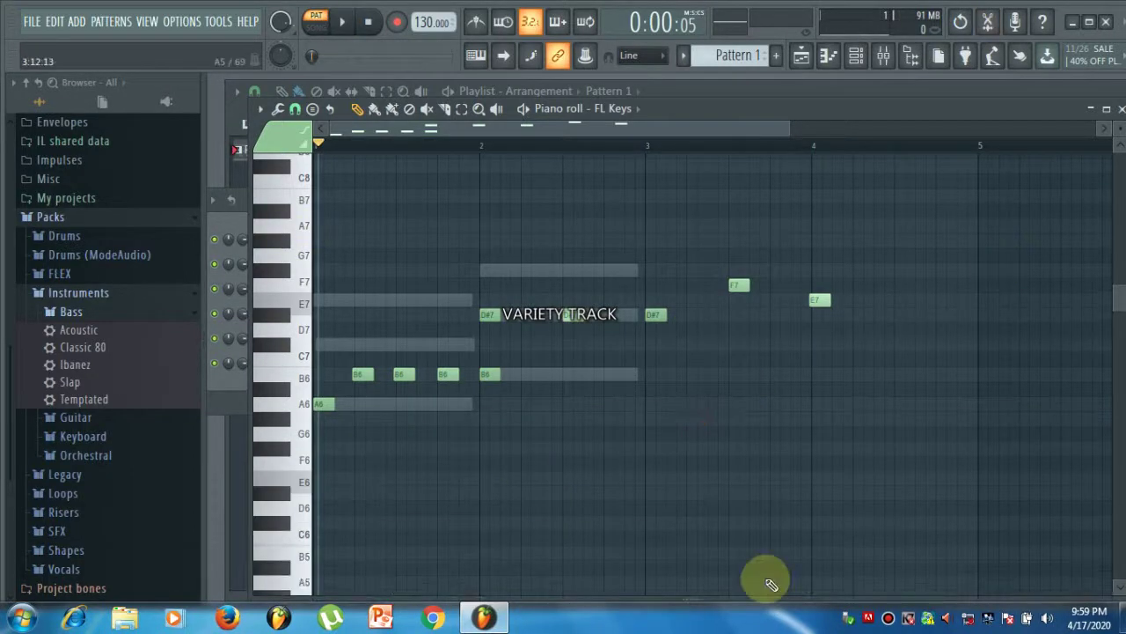